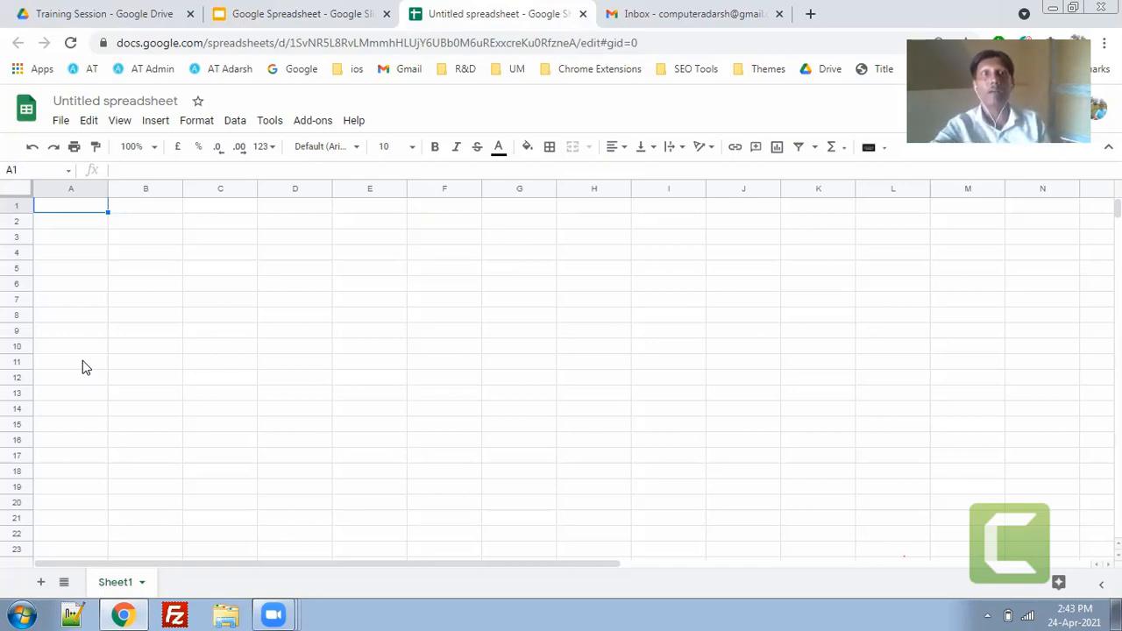
Select columns A, B, C and E one at a time, finishing on cell J3.
click(76, 189)
click(162, 189)
click(221, 191)
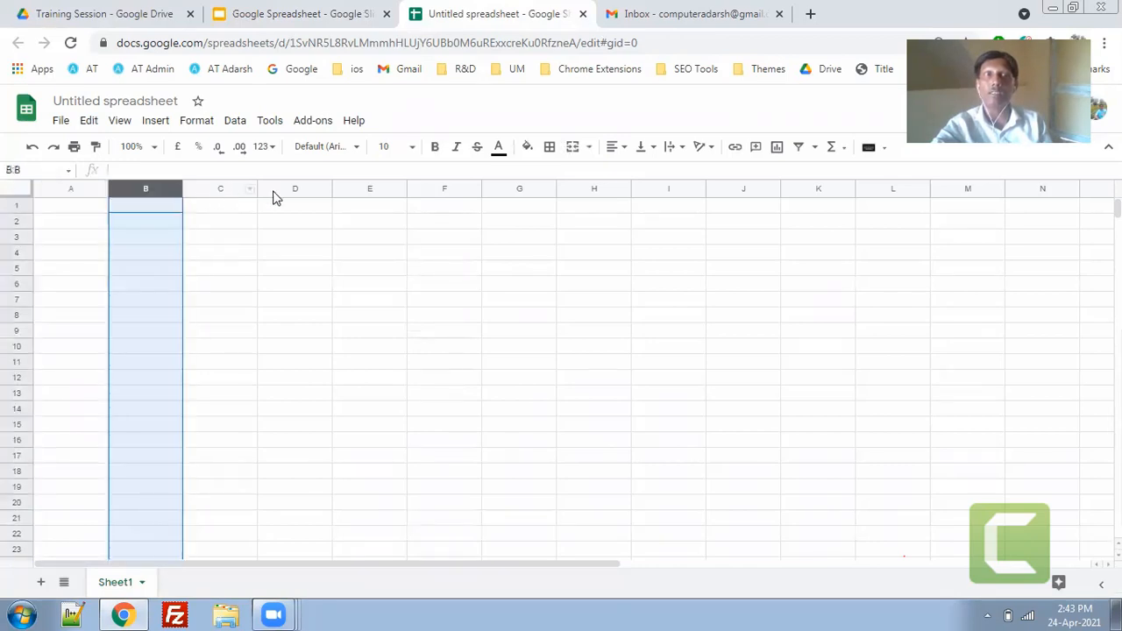
click(366, 189)
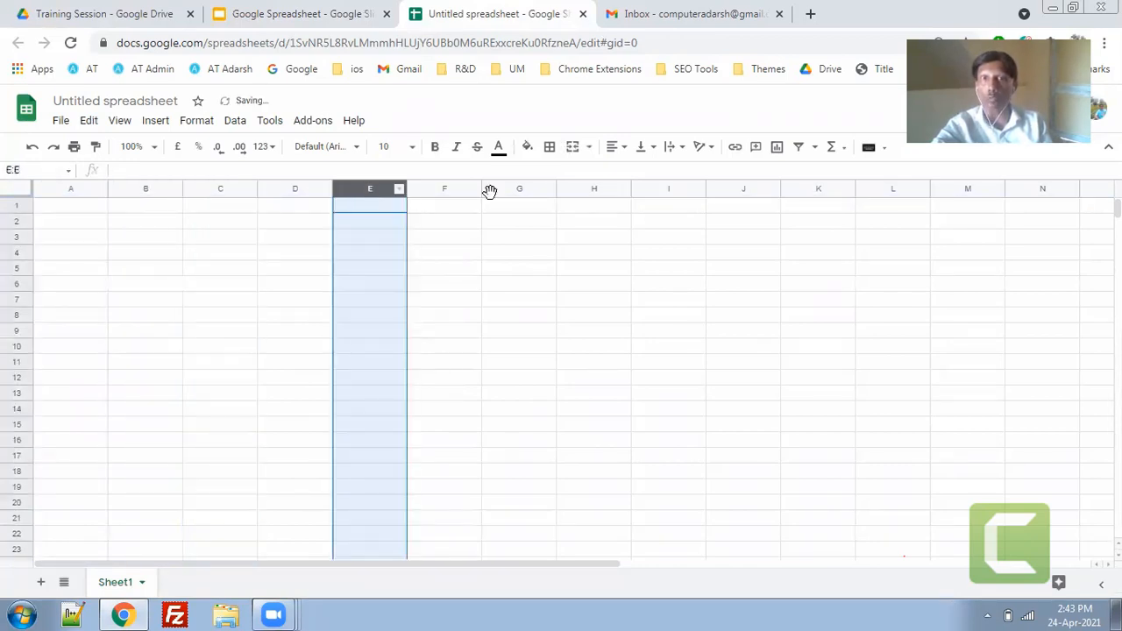
click(739, 237)
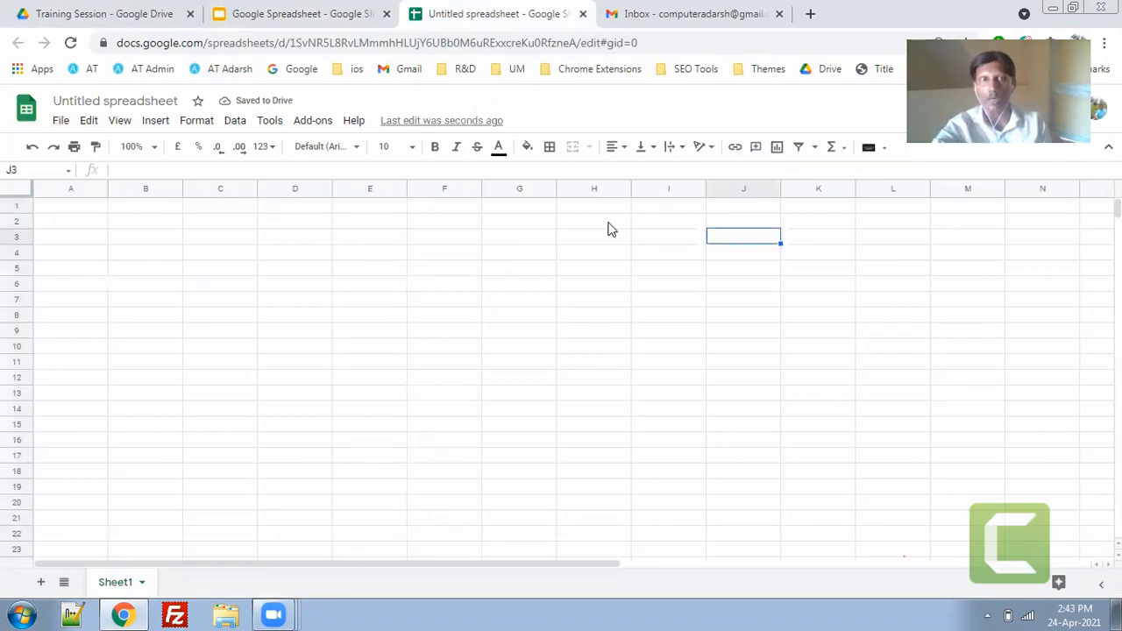
Select rows 1 through 5 of the sheet one after another.
click(10, 206)
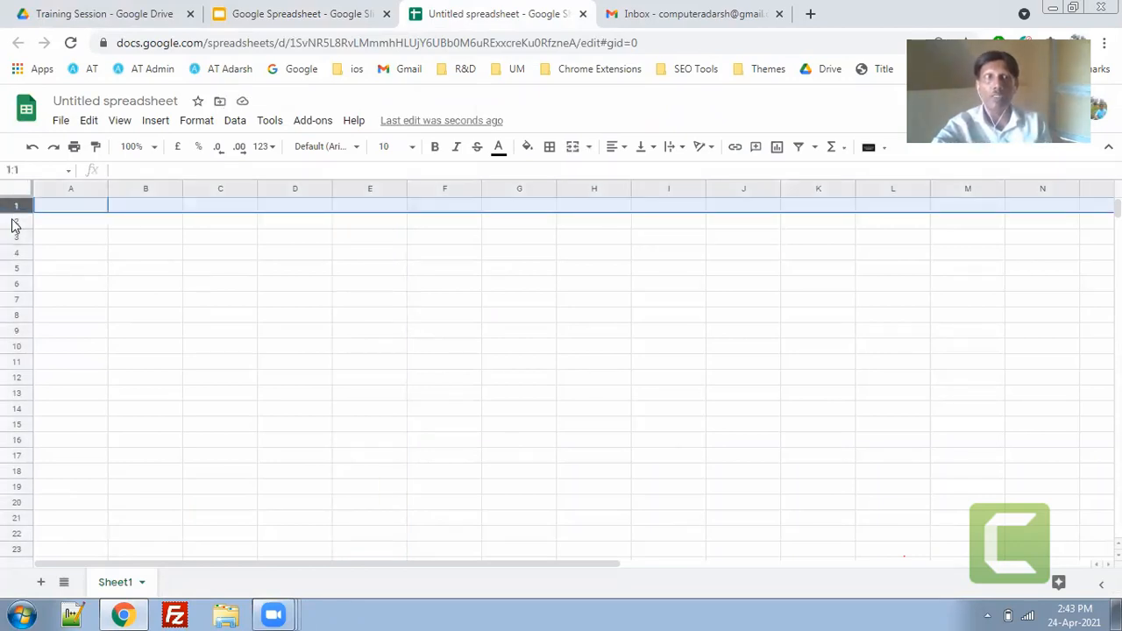
click(14, 222)
click(15, 238)
click(14, 253)
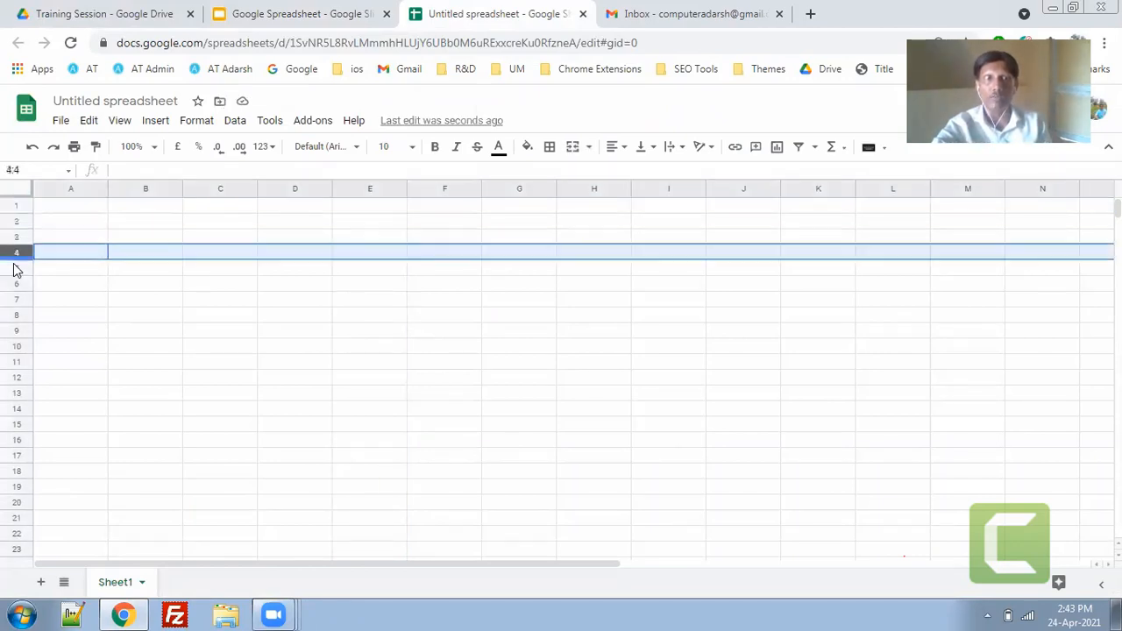
click(12, 266)
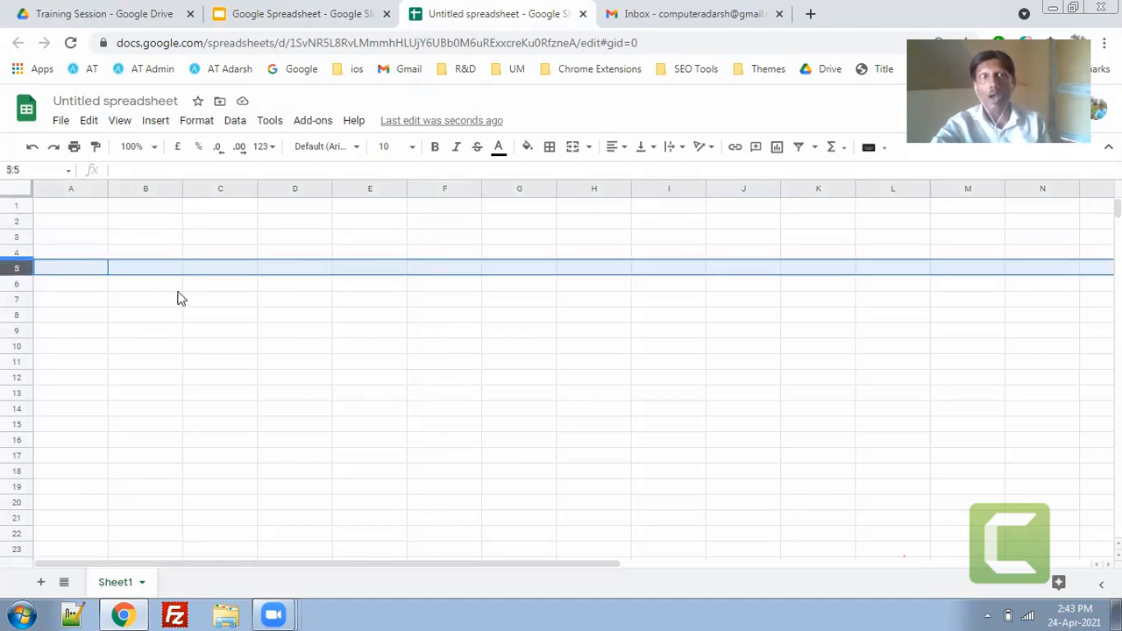
Select cell D9, its whole column D and its whole row 9 in turn, ending back on the cell.
click(277, 334)
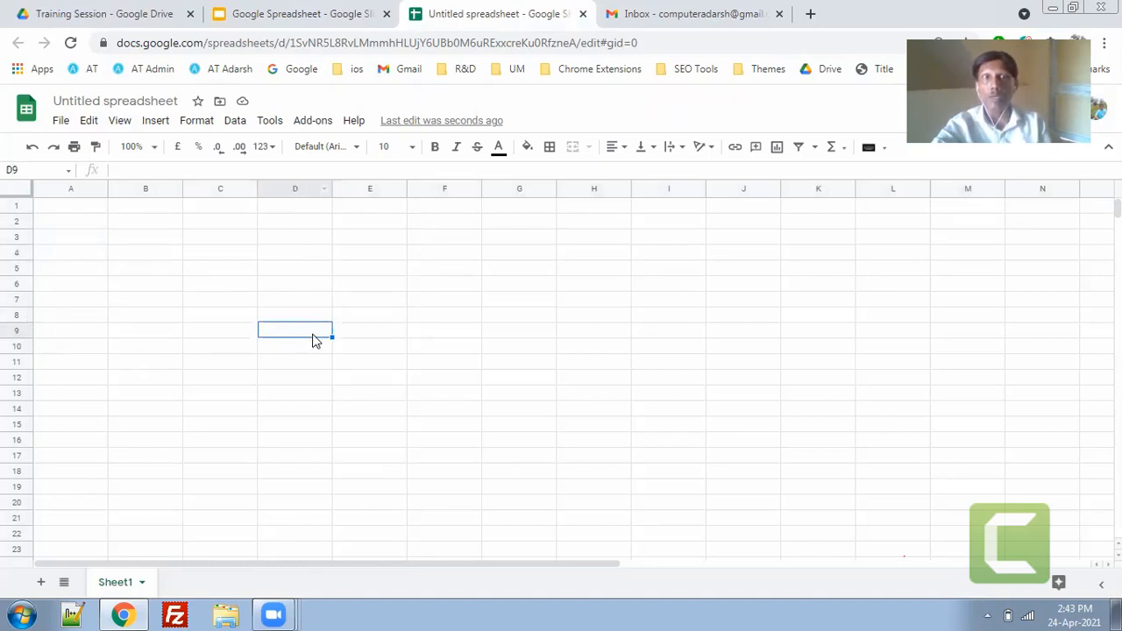
click(302, 186)
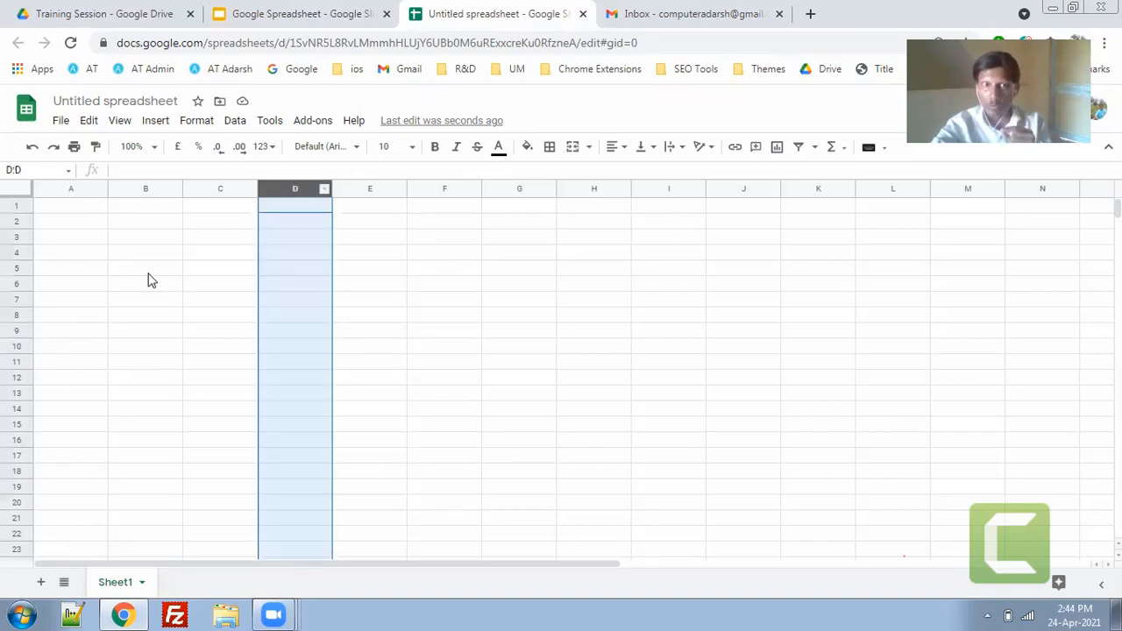
click(18, 332)
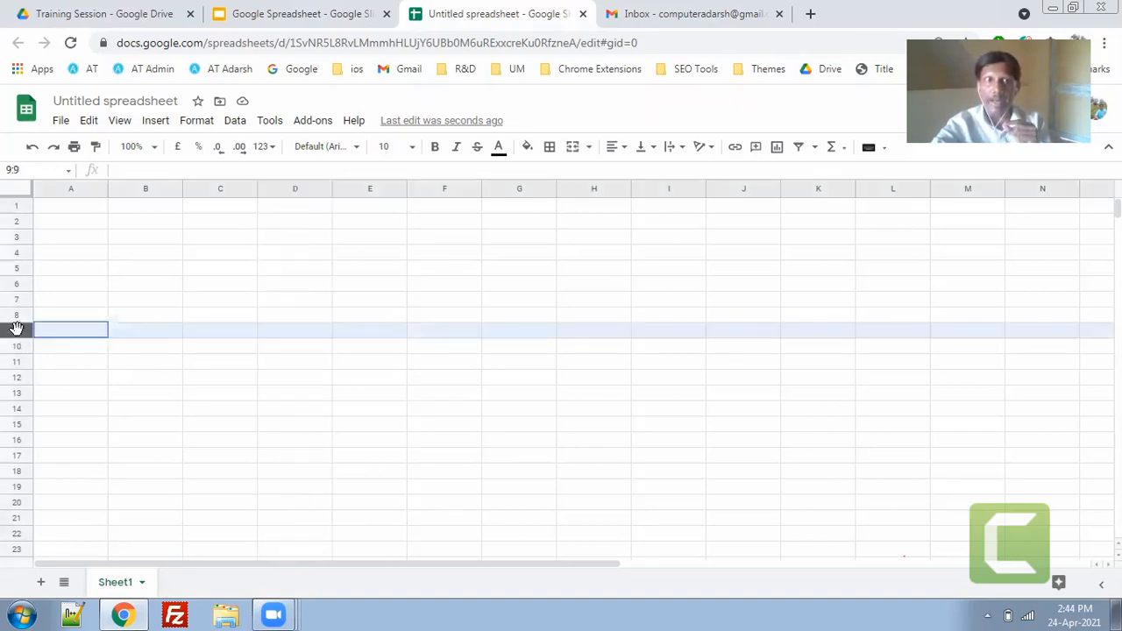
click(280, 333)
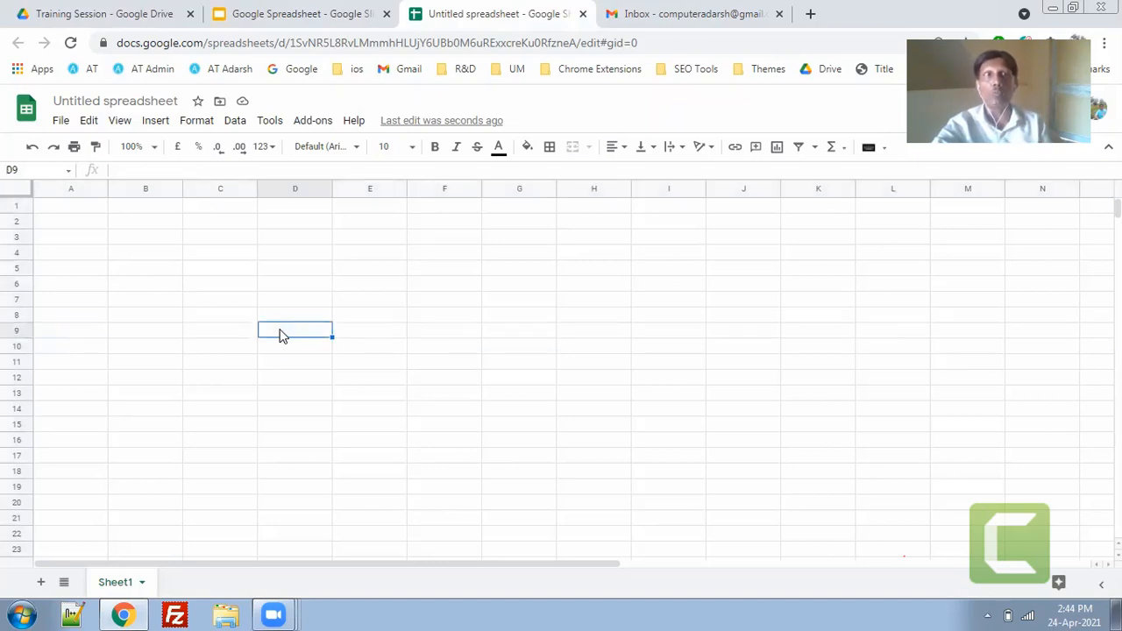
Jump to cell A20 and from there to cell H15 by entering their cell references.
click(19, 171)
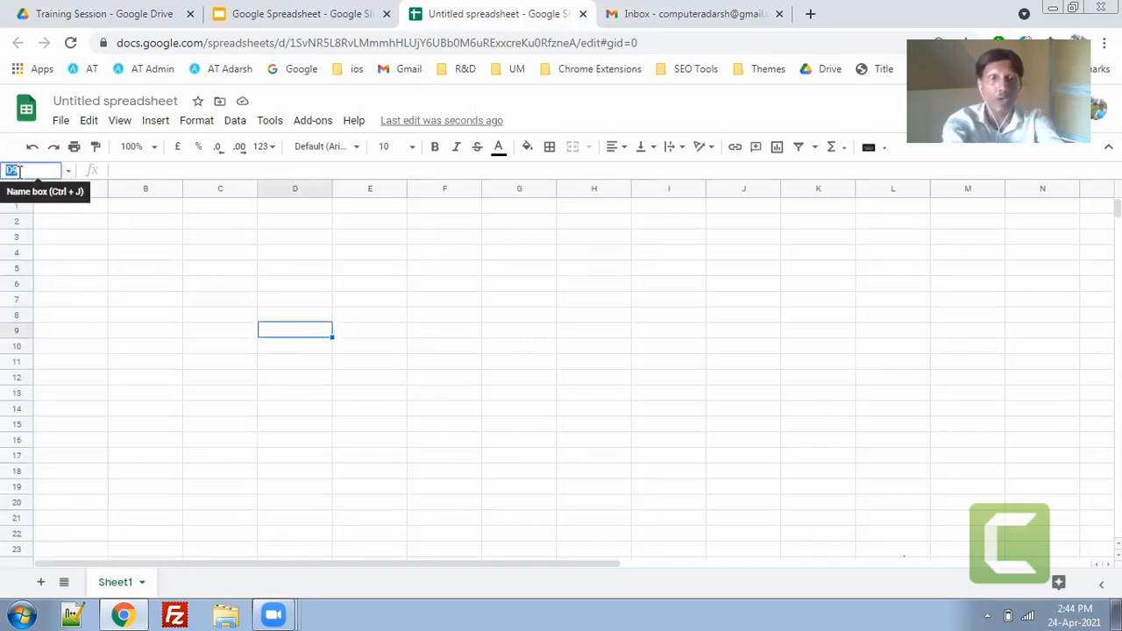
text(A20)
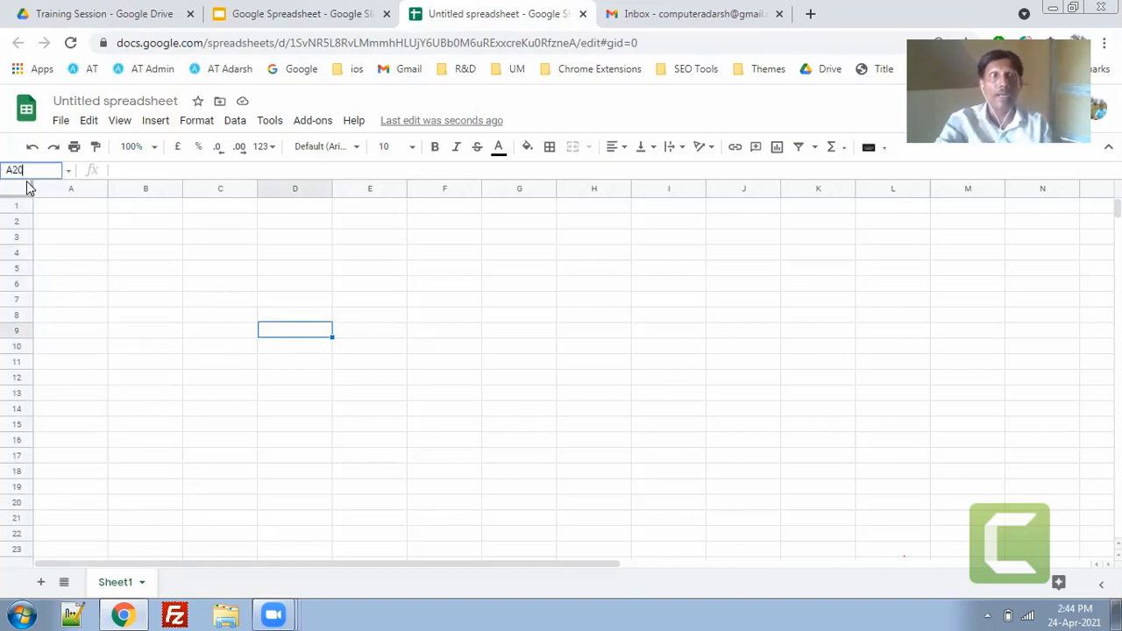
key(Return)
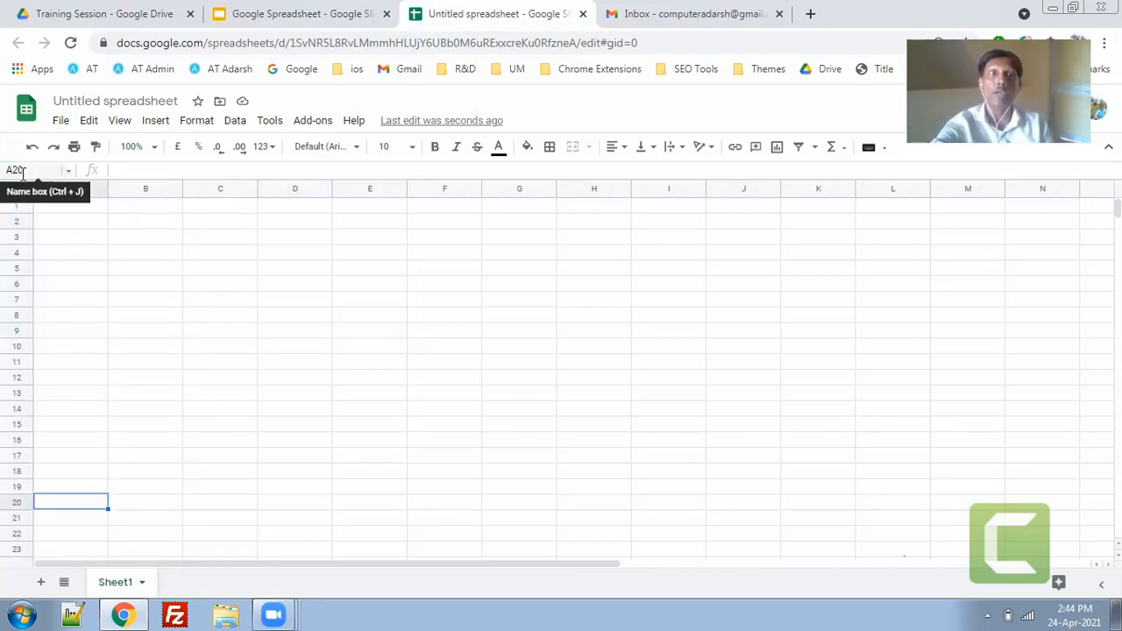
click(23, 171)
text(H)
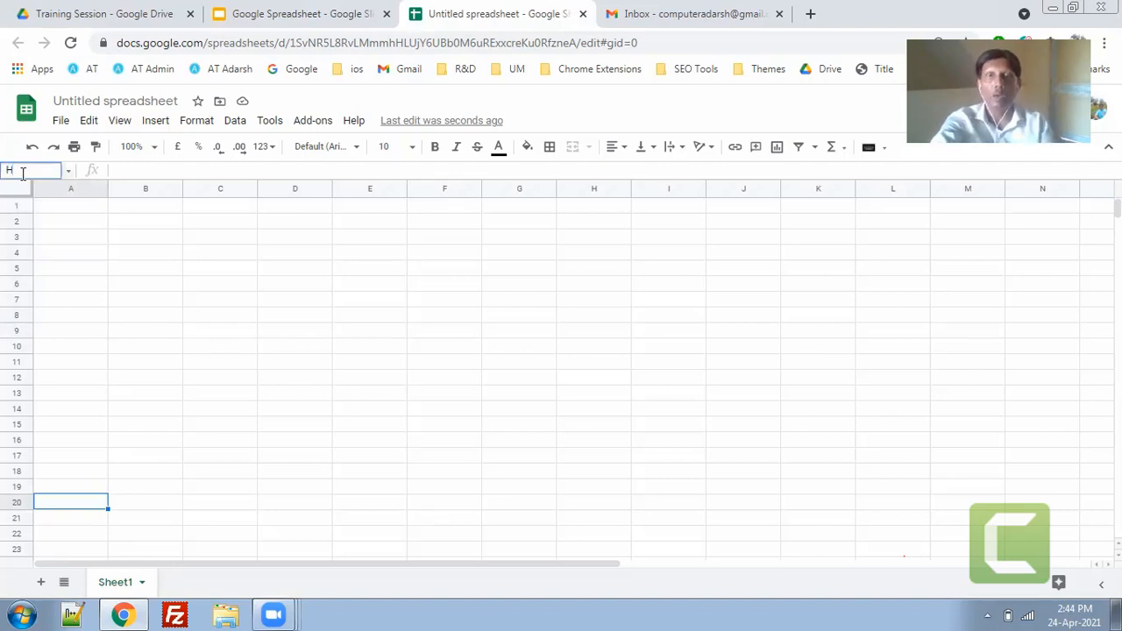
text(15)
key(Return)
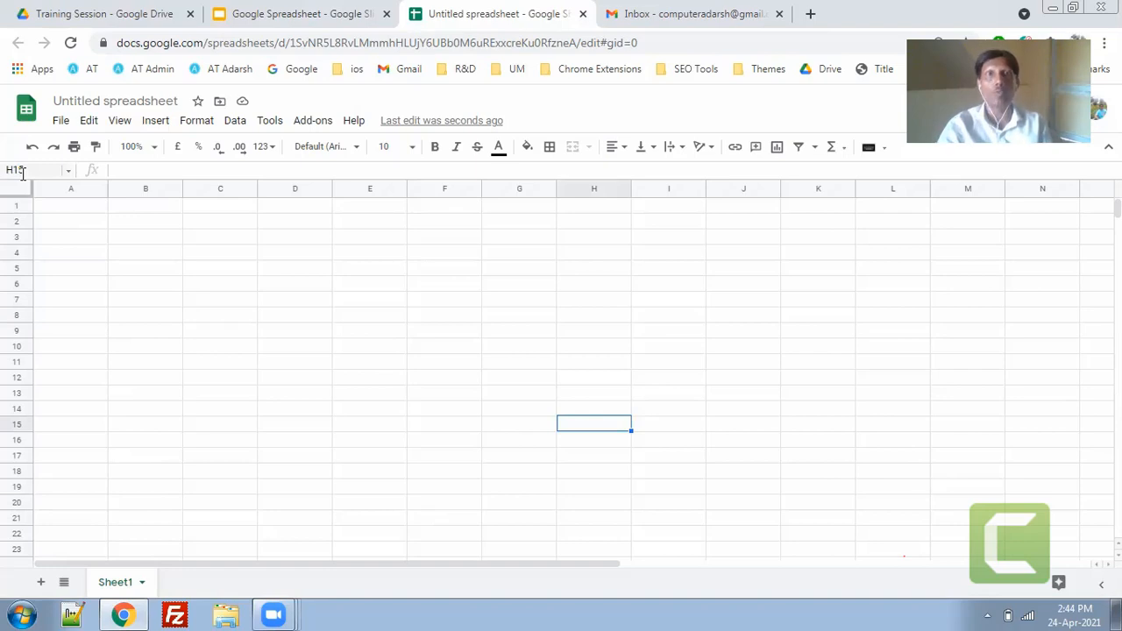
Rename the Sheet1 worksheet as Project1.
click(141, 583)
click(146, 398)
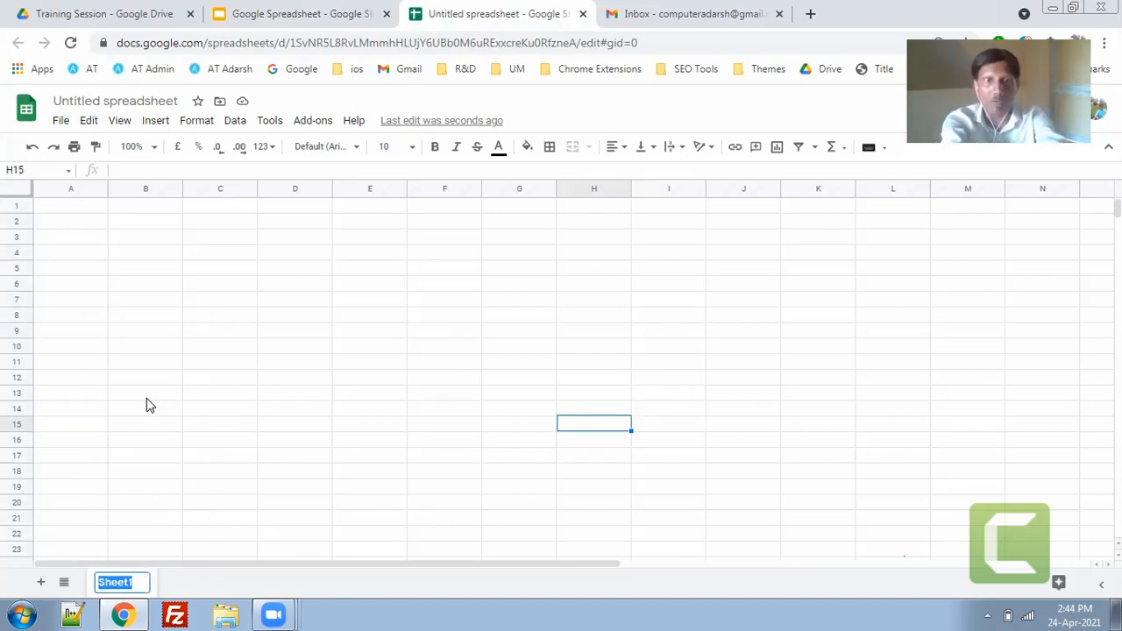
text(Project1)
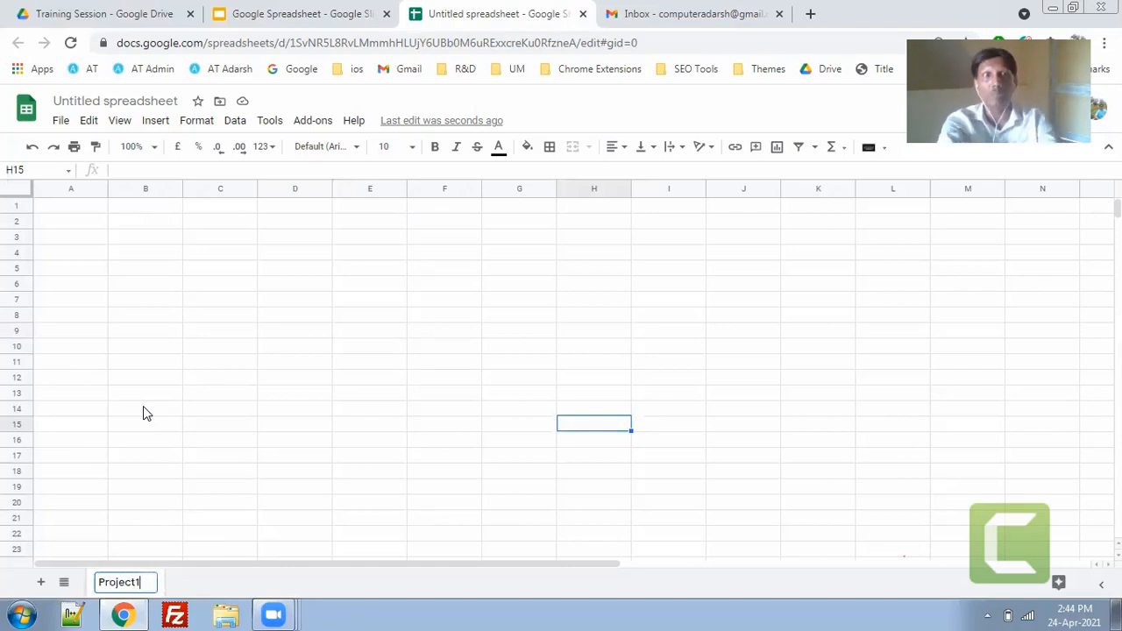
key(Return)
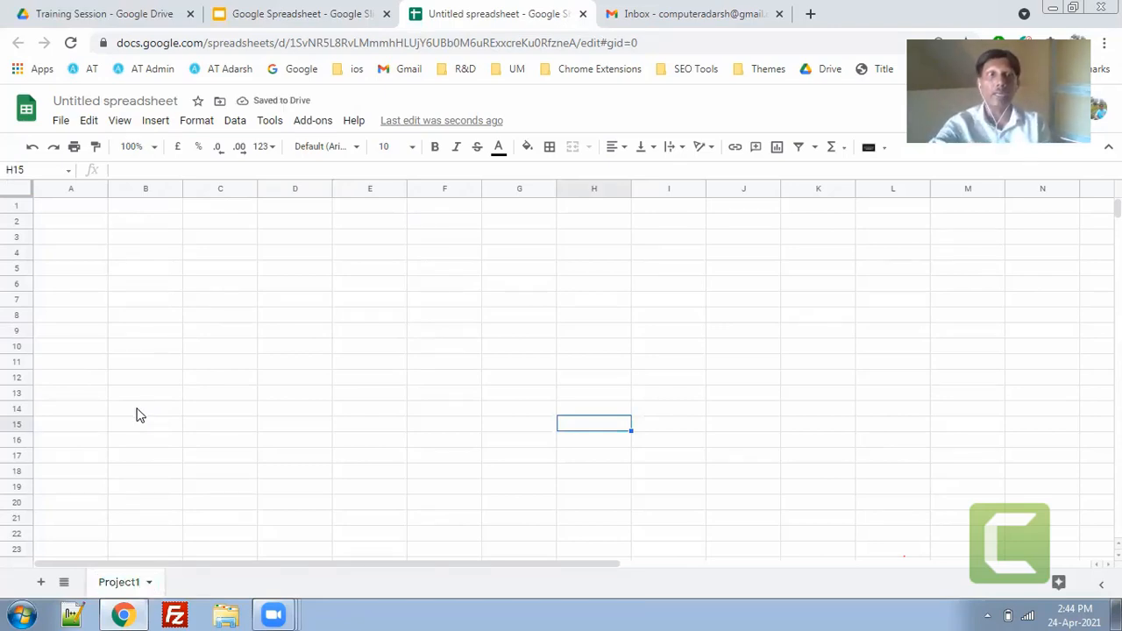
Add a second worksheet and name it Project2.
click(41, 582)
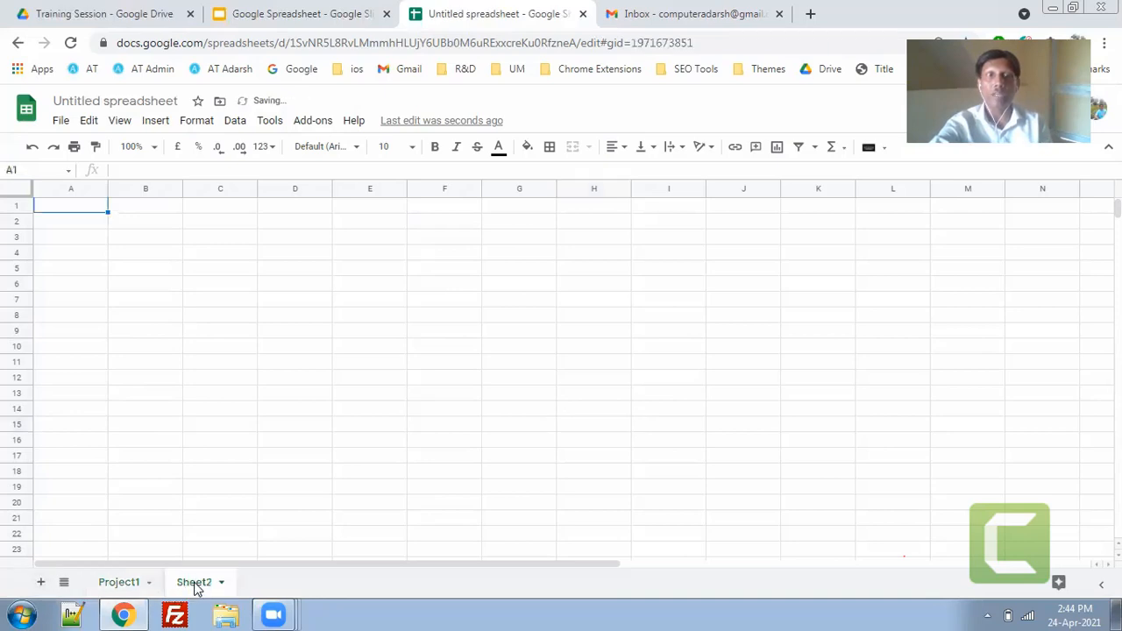
click(221, 582)
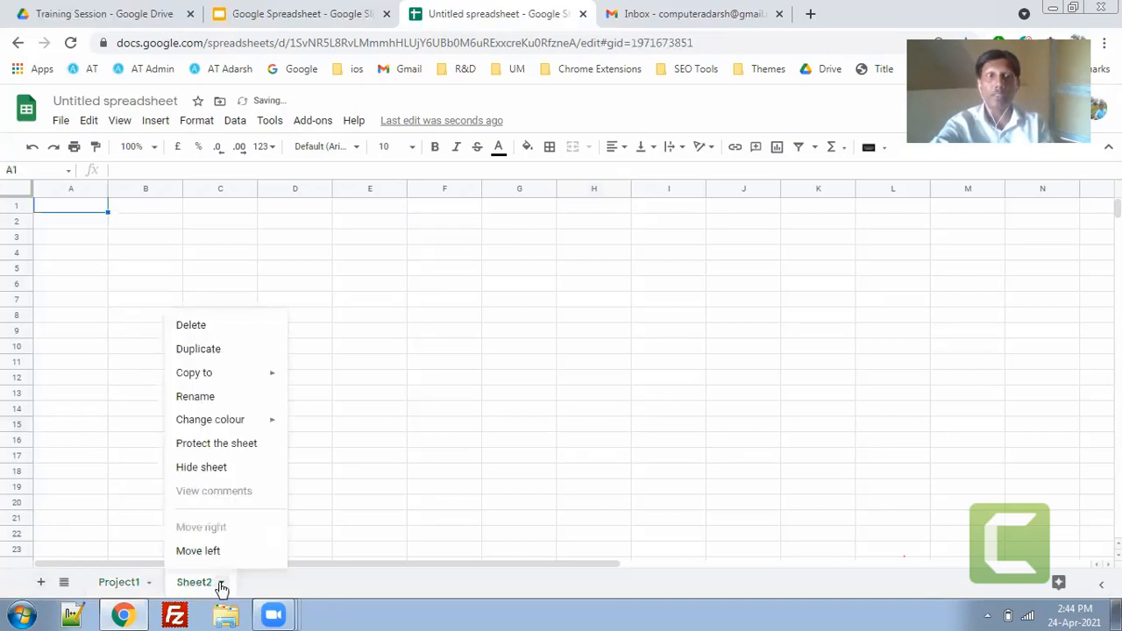
click(225, 399)
text(Proje)
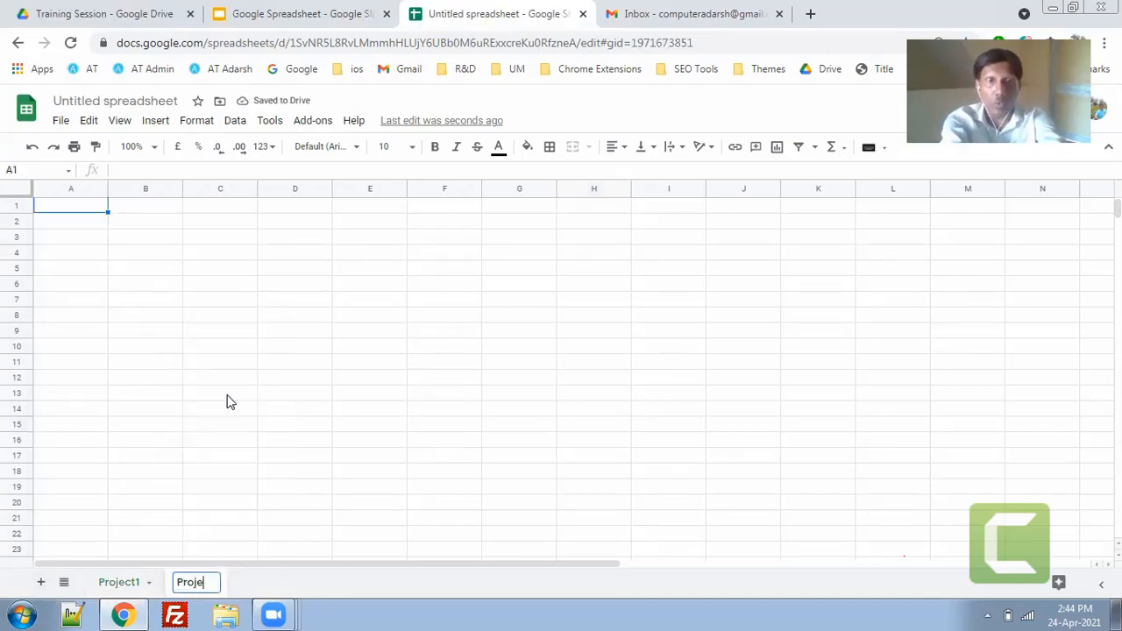
text(ct2)
key(Return)
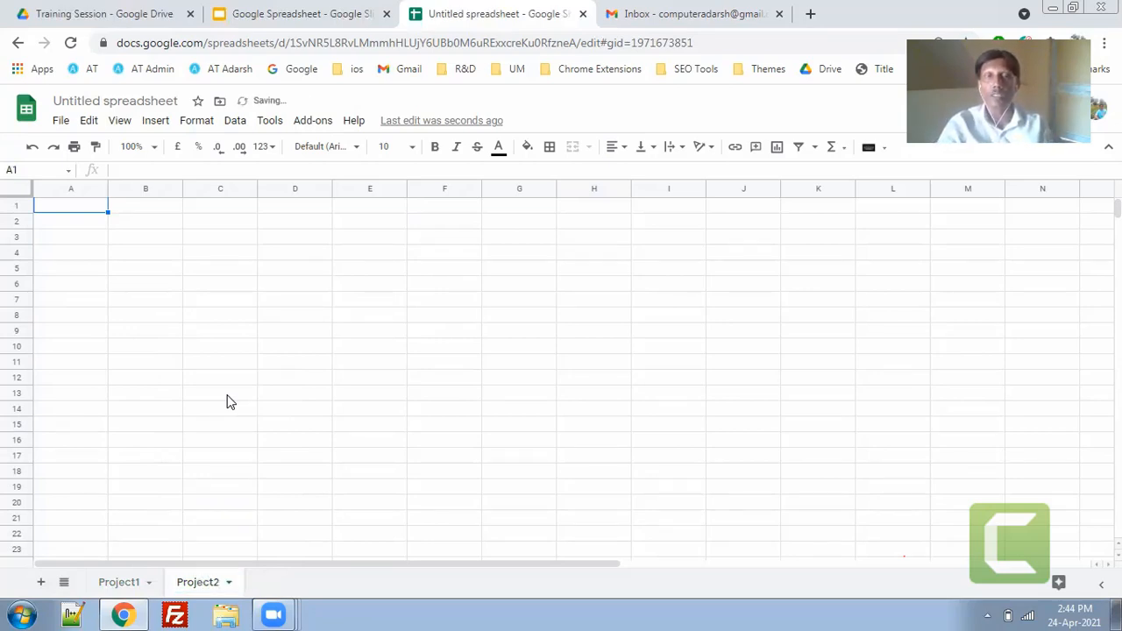
In the Project1 sheet, enter the column headers Sr No in A1 and Name in B1.
click(114, 584)
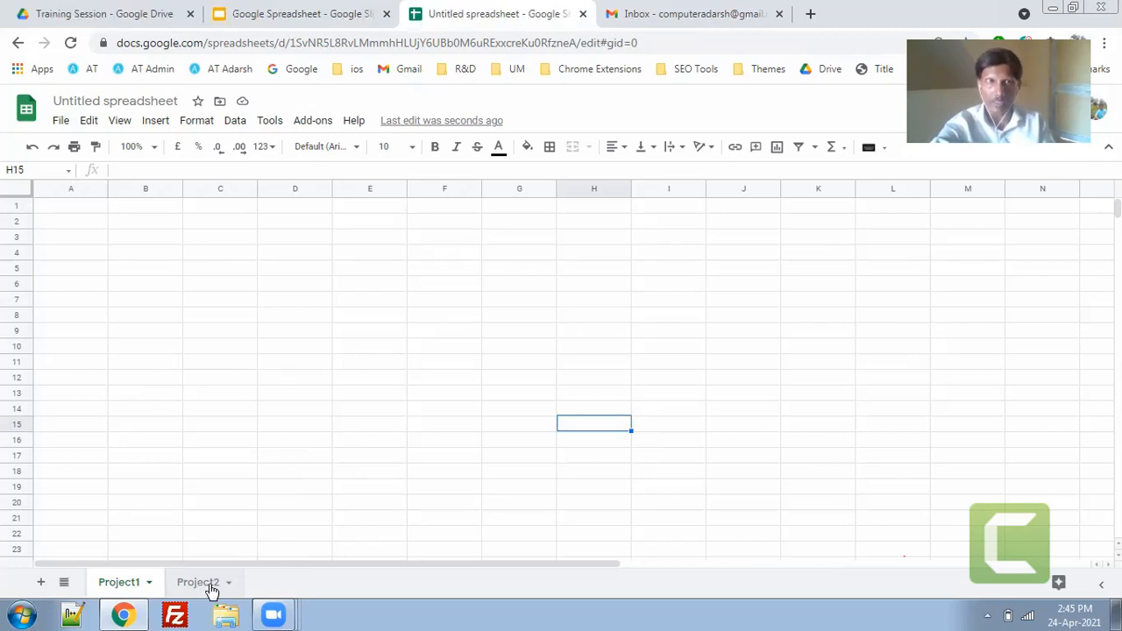
click(85, 211)
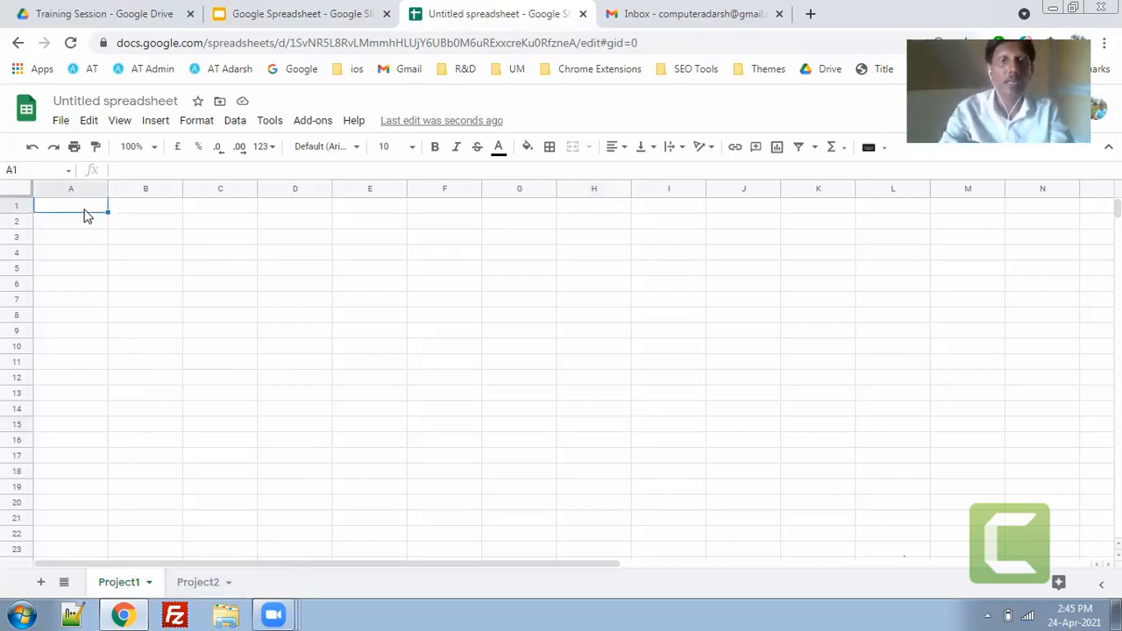
text(Sr No)
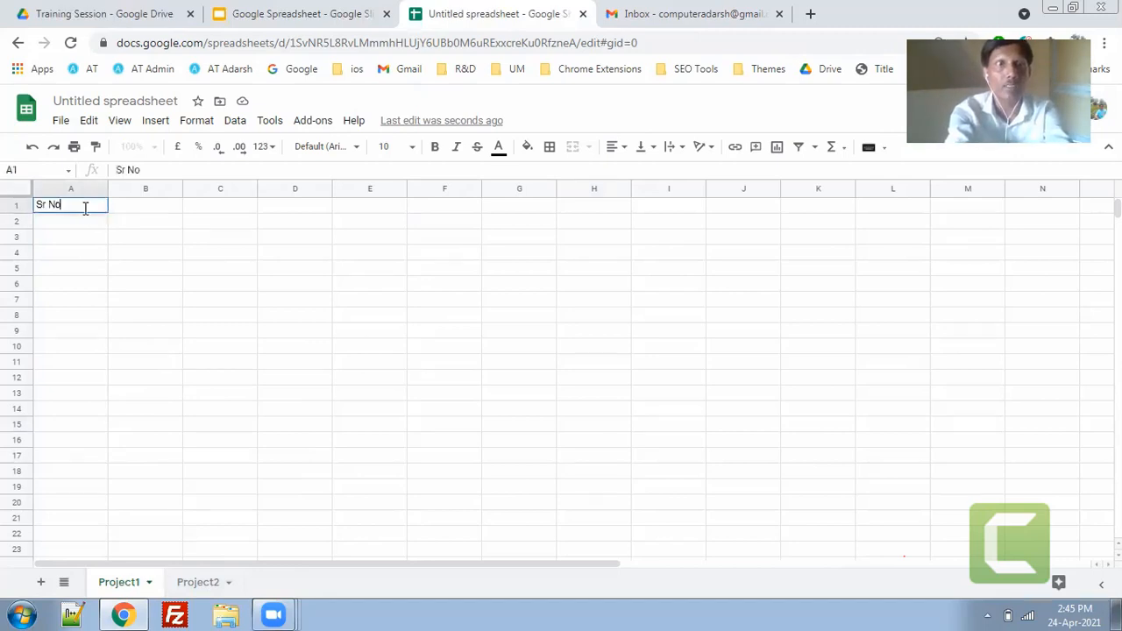
key(Tab)
text(name)
key(BackSpace)
key(BackSpace)
key(BackSpace)
key(BackSpace)
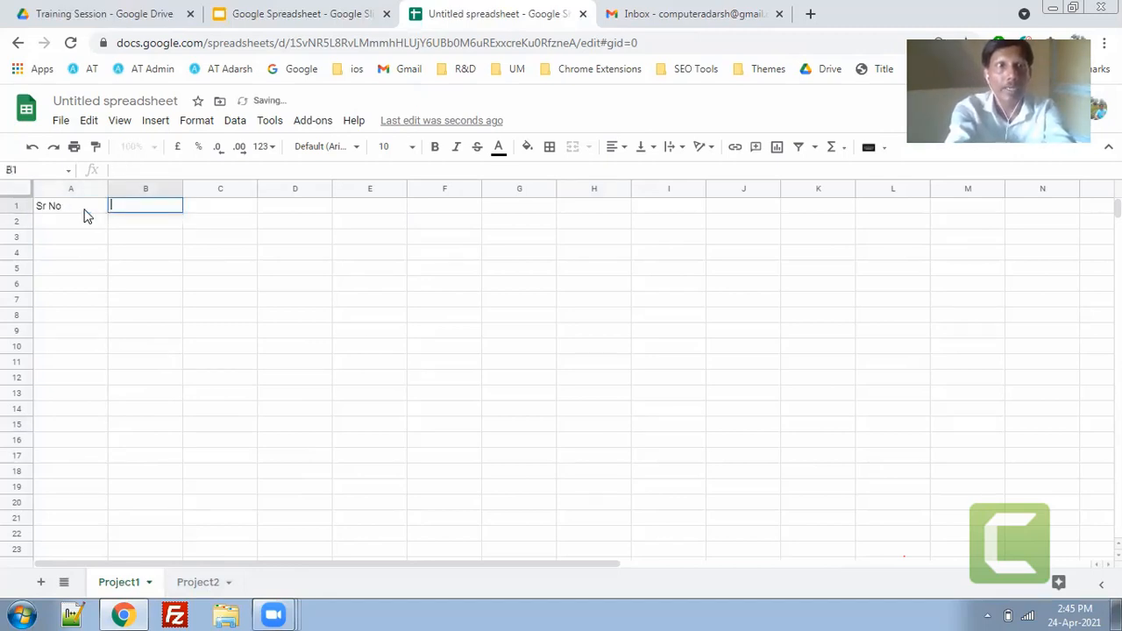
text(Name)
key(Tab)
Enter the headers Subject 1, Subject 2 and Subject 3 in cells C1 to E1.
text(Subje)
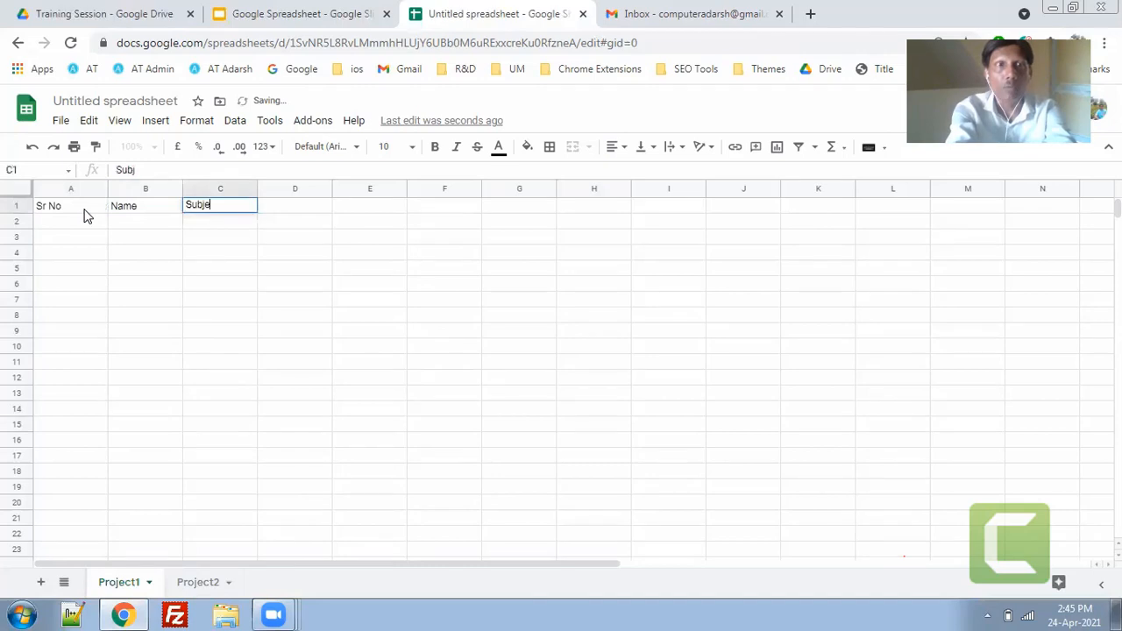
text(ct 1)
key(Tab)
text(Subjec)
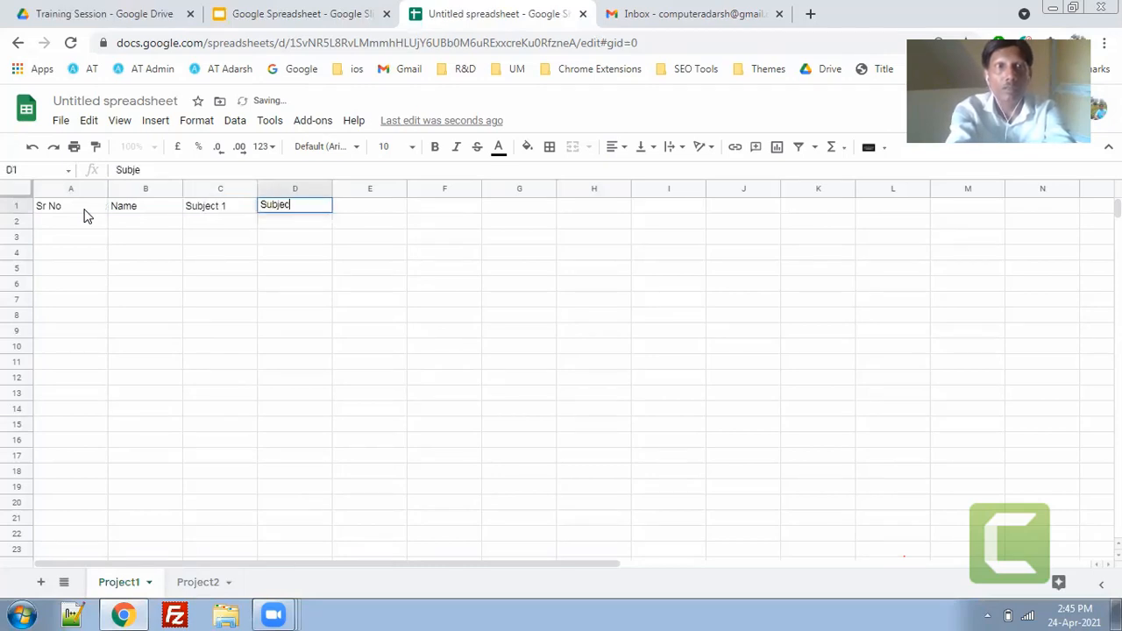
text(t 2)
key(Tab)
text(Subjec)
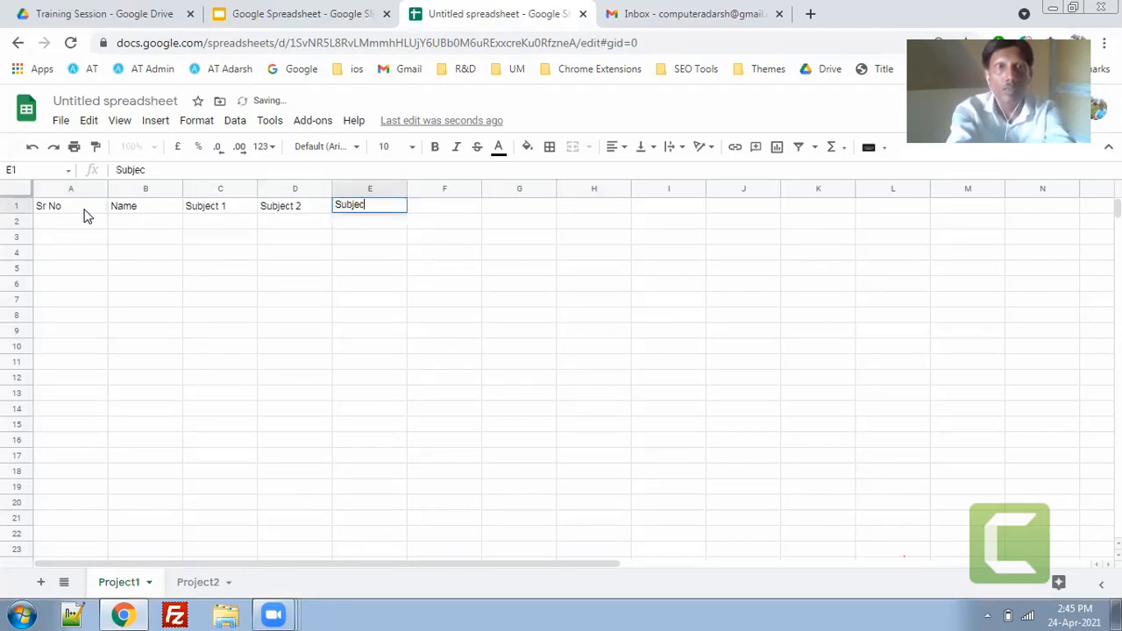
text(t 3)
key(Tab)
Complete the header row with Total, Percentage and Result in cells F1 to H1.
text(Tot)
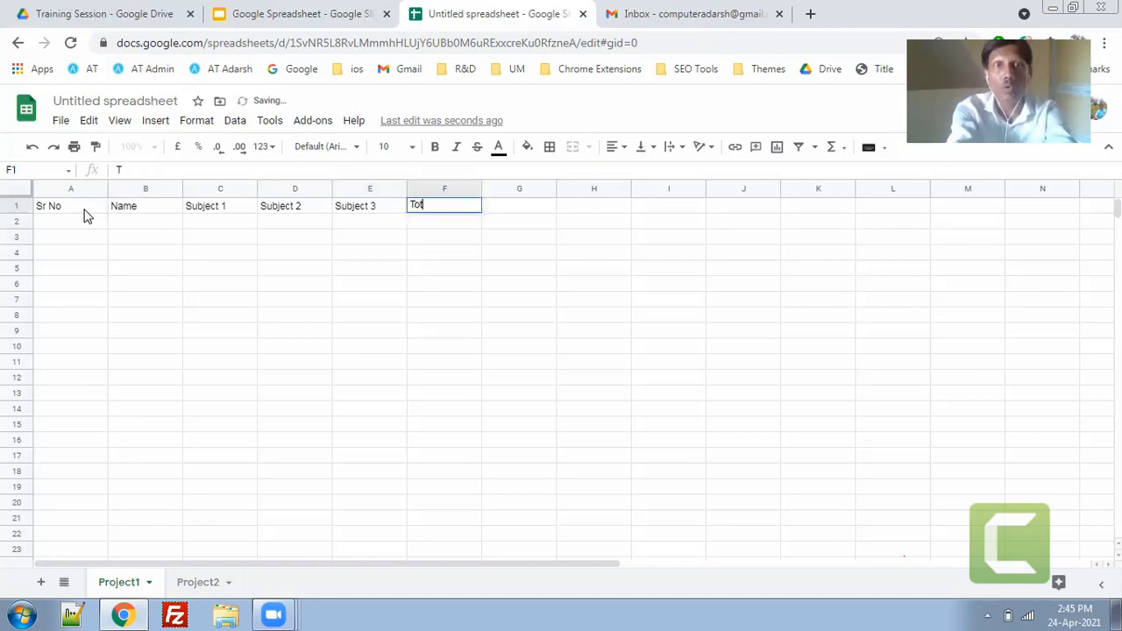
text(al)
key(Tab)
text(Perce)
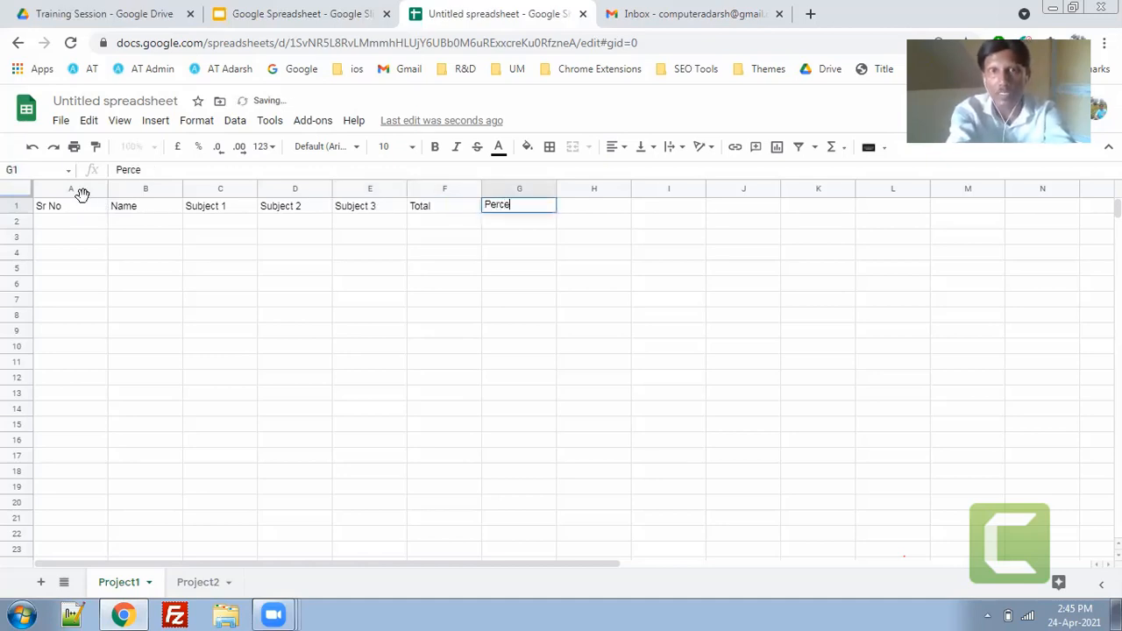
text(ntage)
key(Tab)
text(Result)
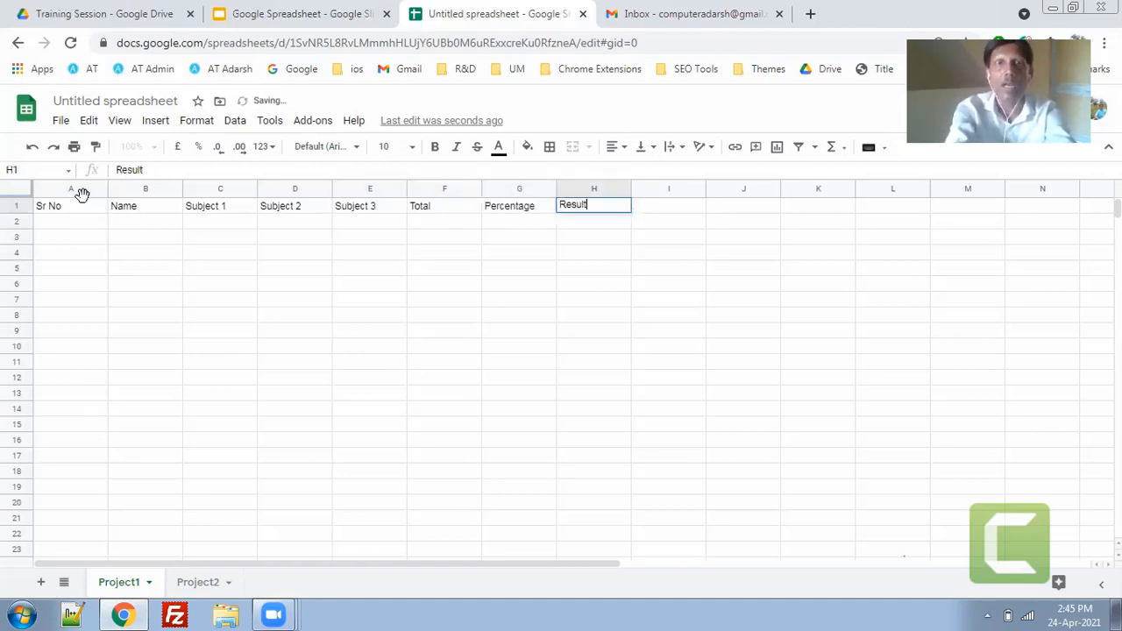
key(Tab)
Enter the serial numbers 1, 2 and 3 in cells A2 to A4.
key(Down)
key(Left)
key(Left)
key(Left)
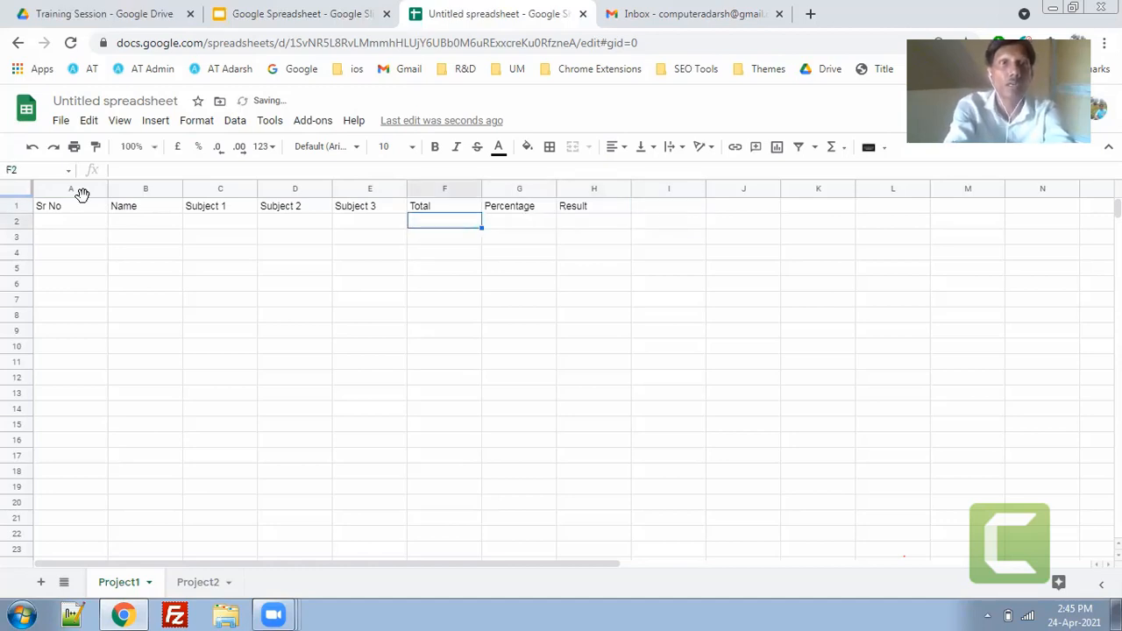
key(Left)
key(Left)
key(Left)
key(Left)
key(Left)
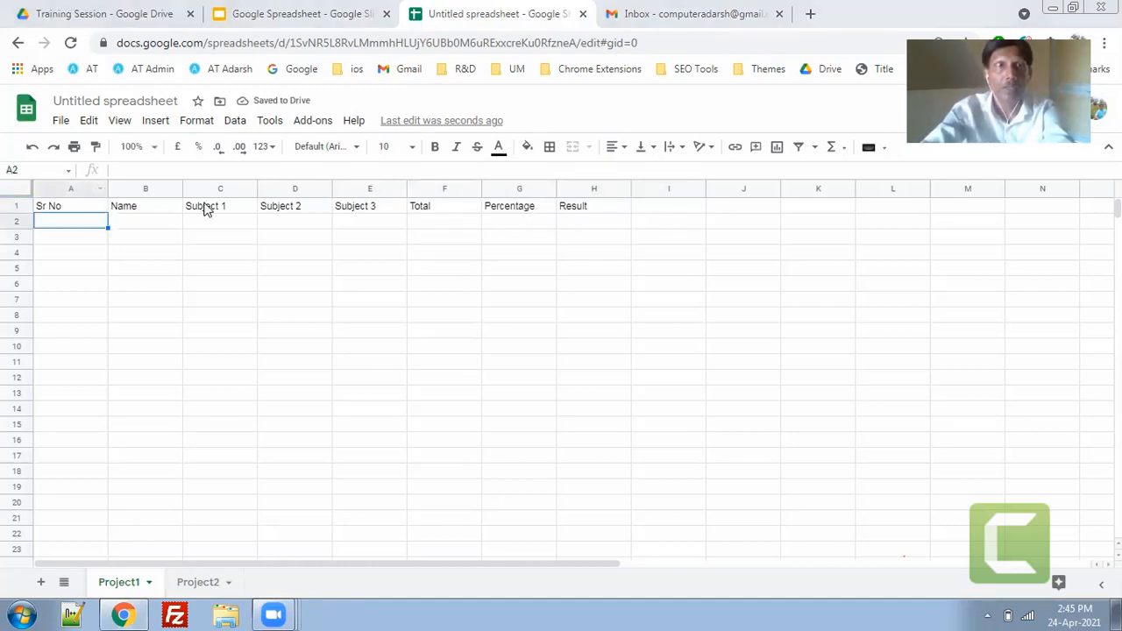
text(1)
key(Return)
text(2)
key(Return)
text(3)
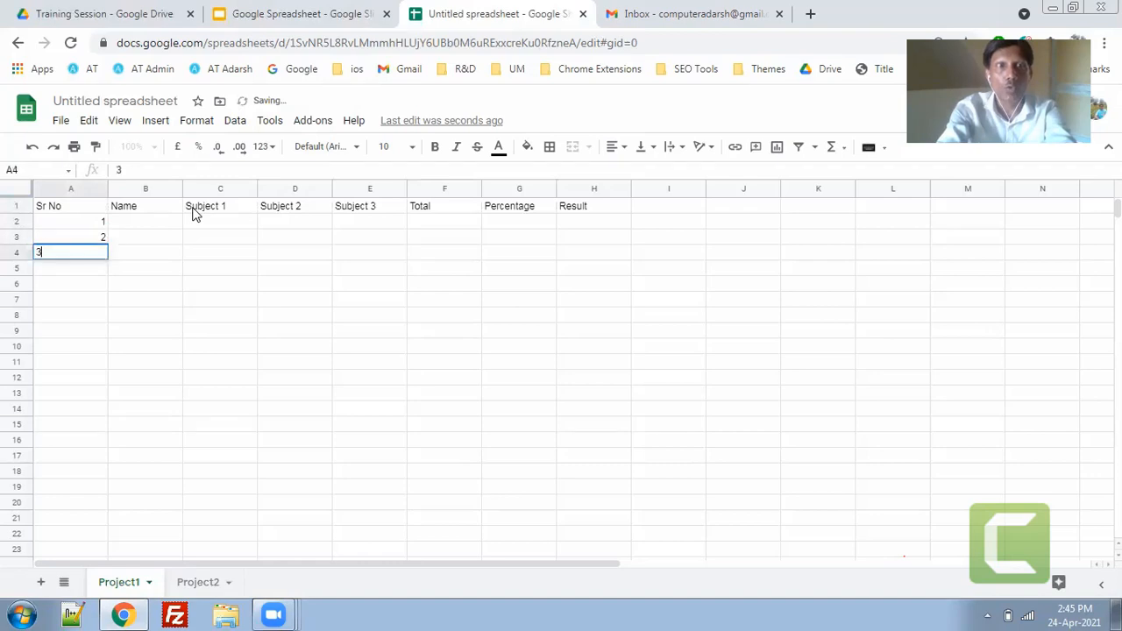
key(Return)
Enter the student names A, B and C in cells B2 to B4.
key(Up)
key(Up)
key(Right)
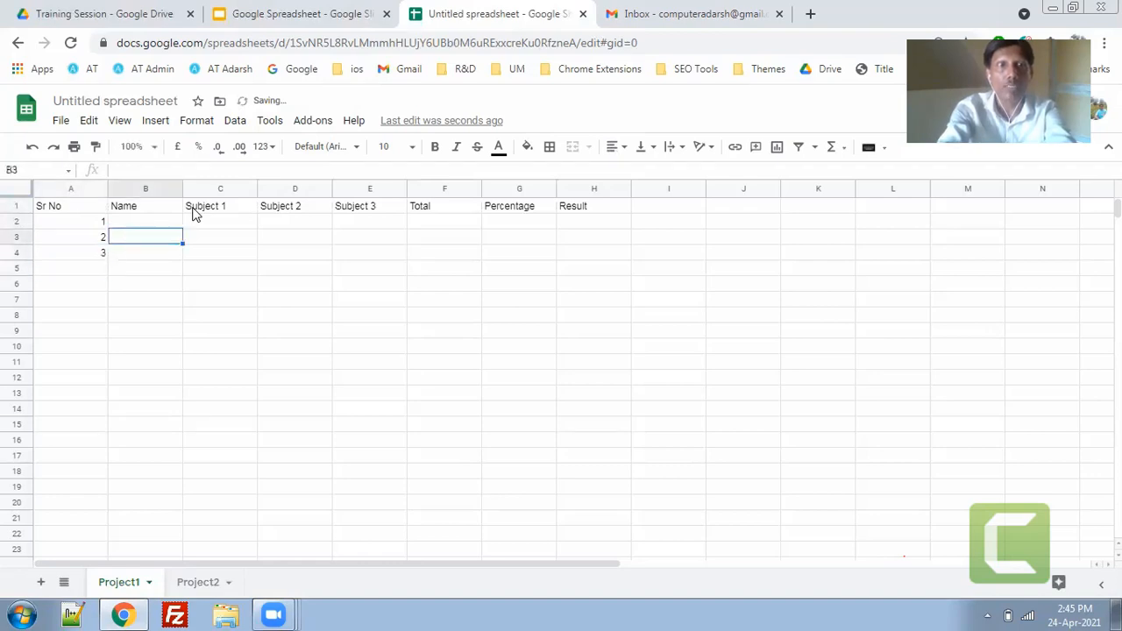
text(B)
key(Return)
text(C)
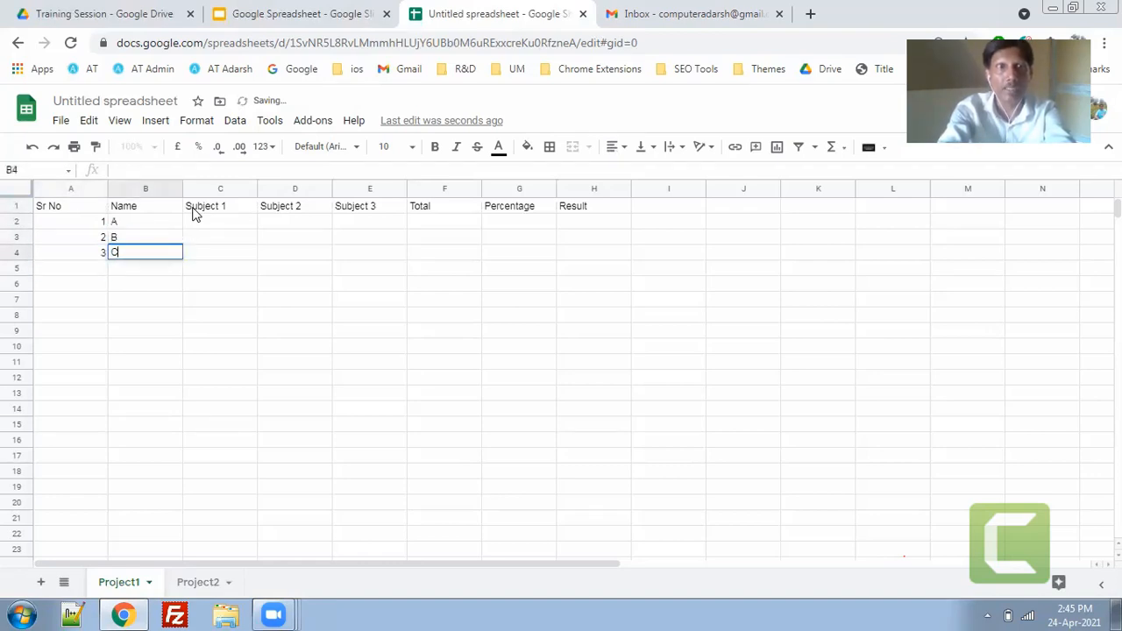
key(Return)
Enter student A's marks 15, 20 and 35 in cells C2 to E2.
key(Up)
key(Up)
key(Up)
key(Right)
text(15)
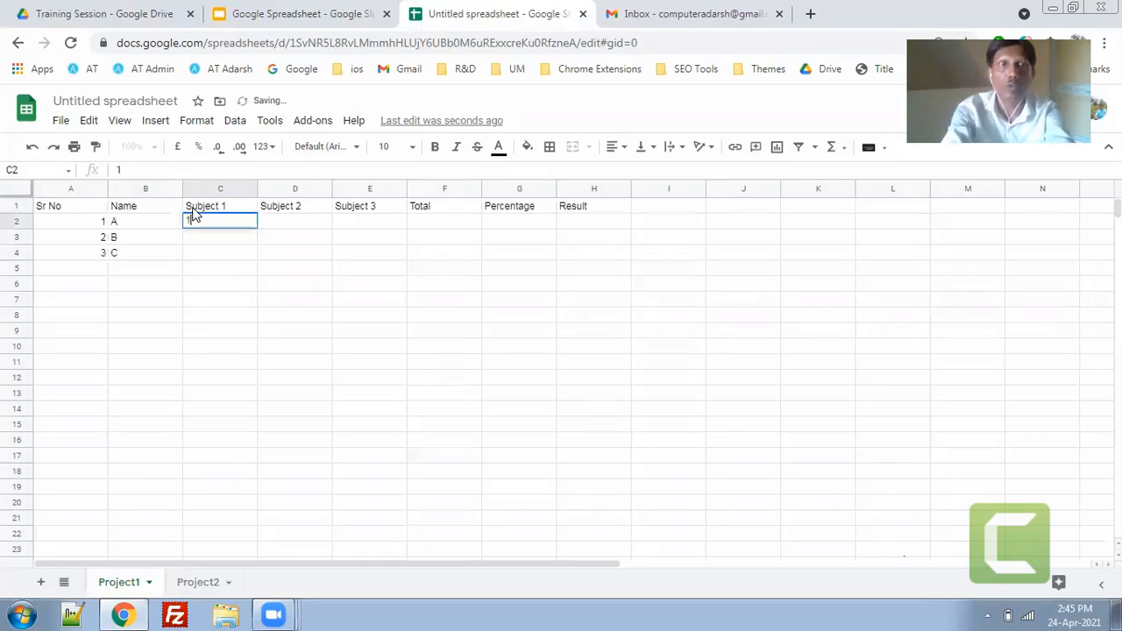
key(Tab)
text(20)
key(Tab)
text(35)
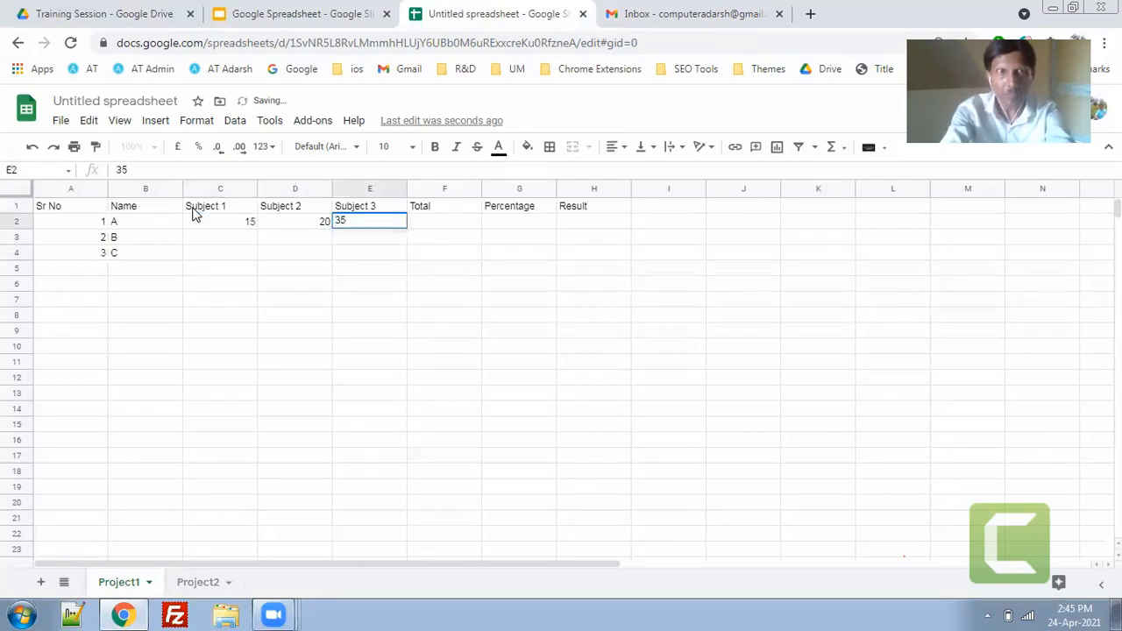
key(Return)
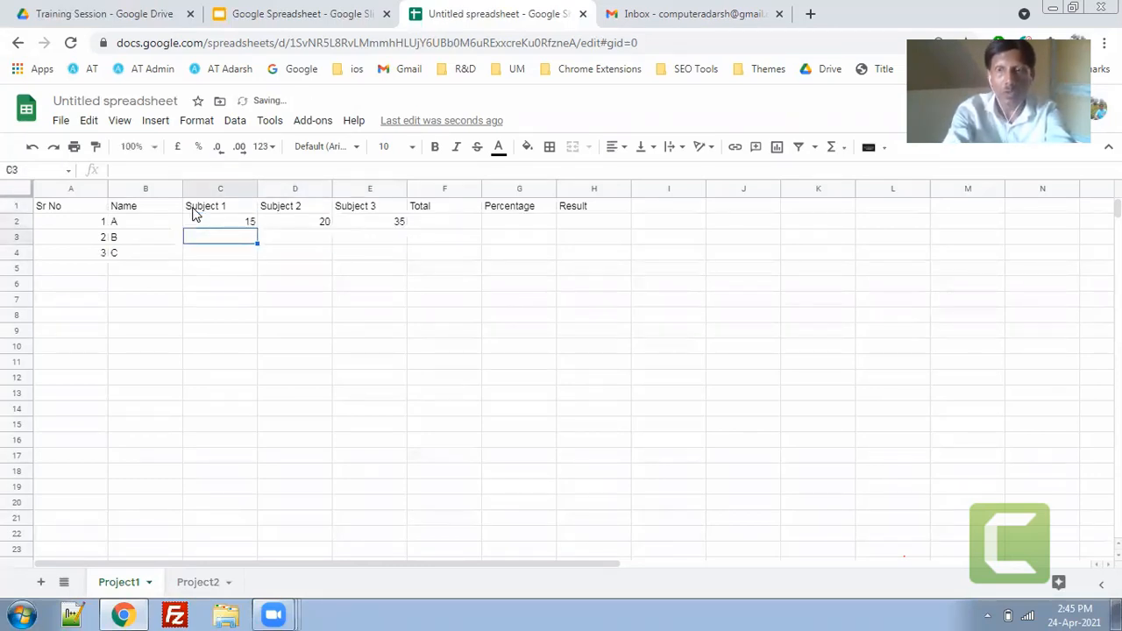
Enter a mark of 25 in each of the three subjects for student B, in cells C3 to E3.
text(25)
key(Tab)
text(25)
key(Tab)
text(25)
key(Tab)
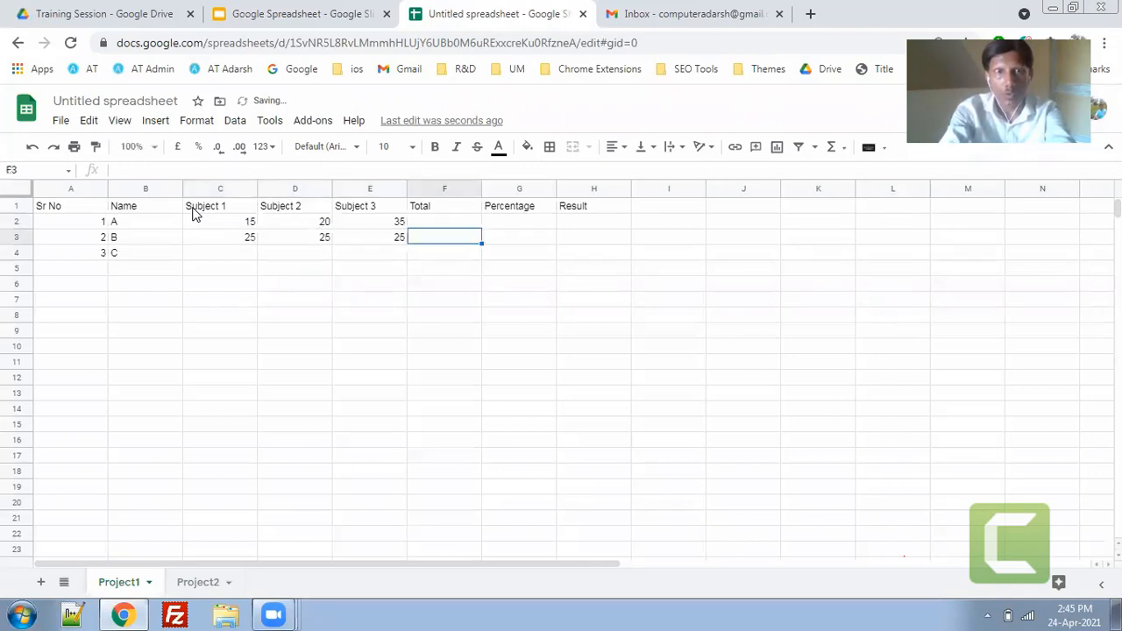
key(Return)
Enter a mark of 65 in each of the three subjects for student C, in cells C4 to E4.
text(65)
key(Tab)
text(65)
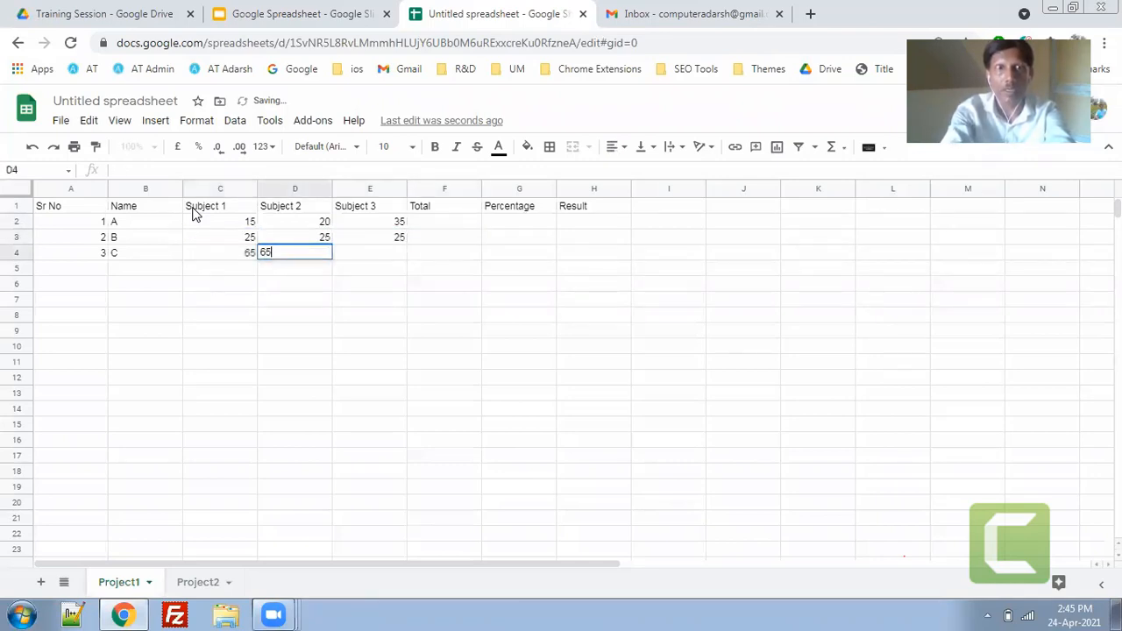
key(Tab)
text(65)
key(Tab)
Calculate student A's total in F2 with a sum of C2:E2 and accept the suggested auto-fill for F3 and F4.
key(Up)
key(Up)
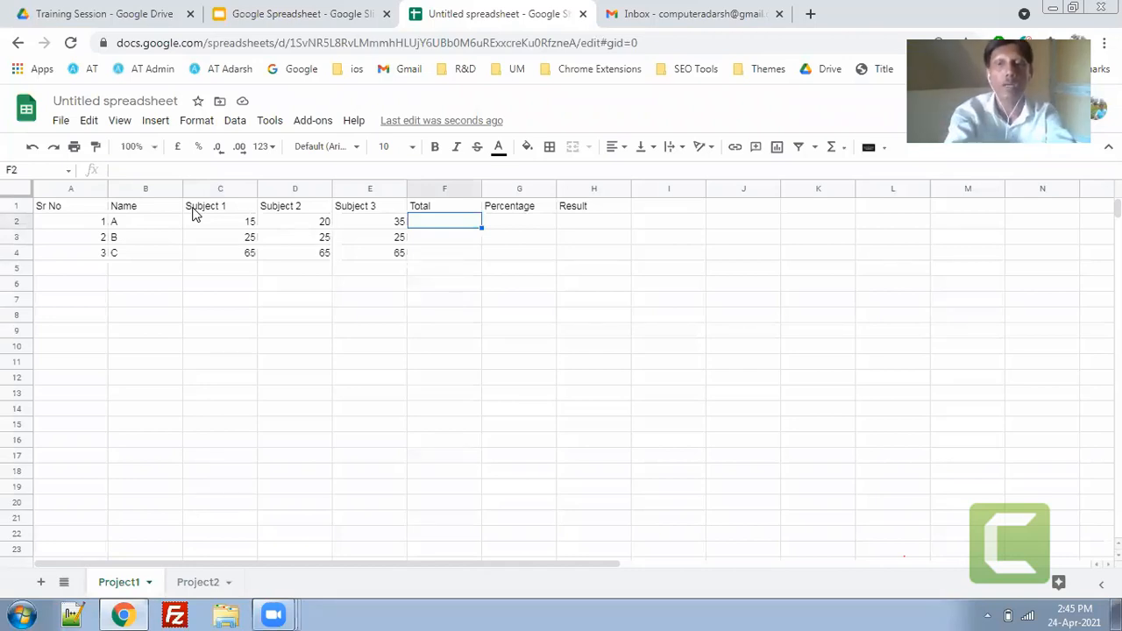
text(=sum)
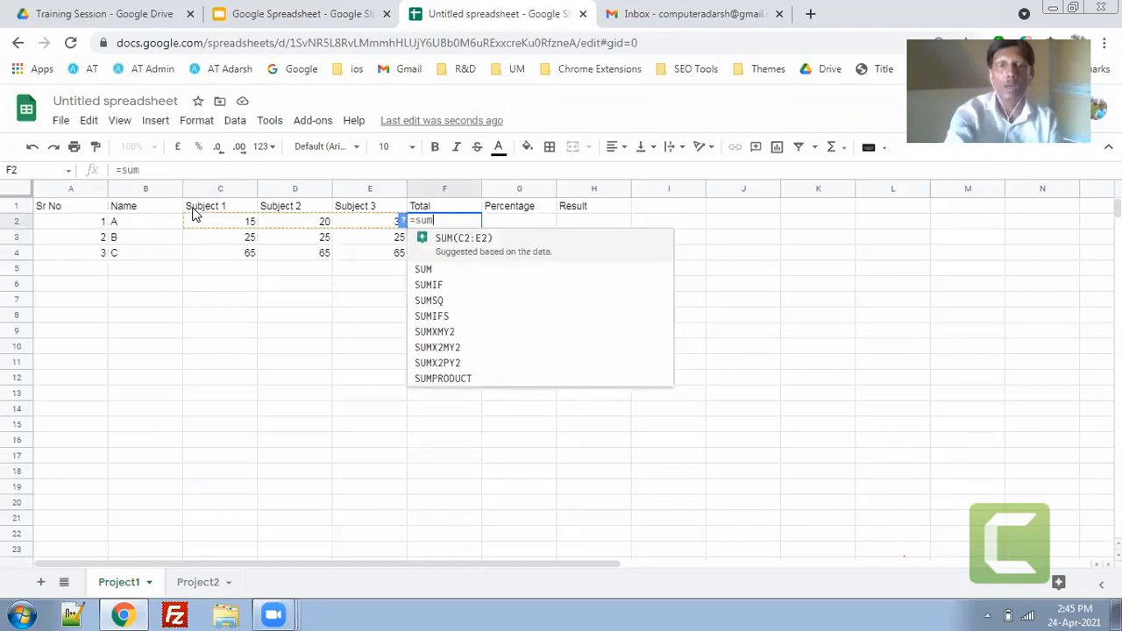
text(()
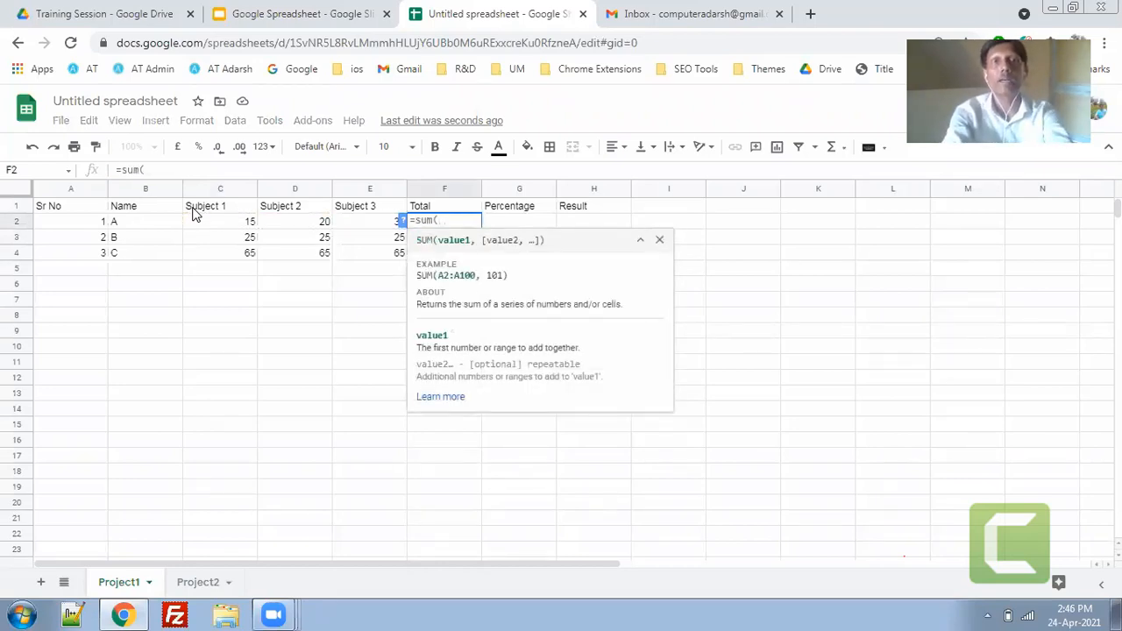
key(Left)
key(Left)
key(Left)
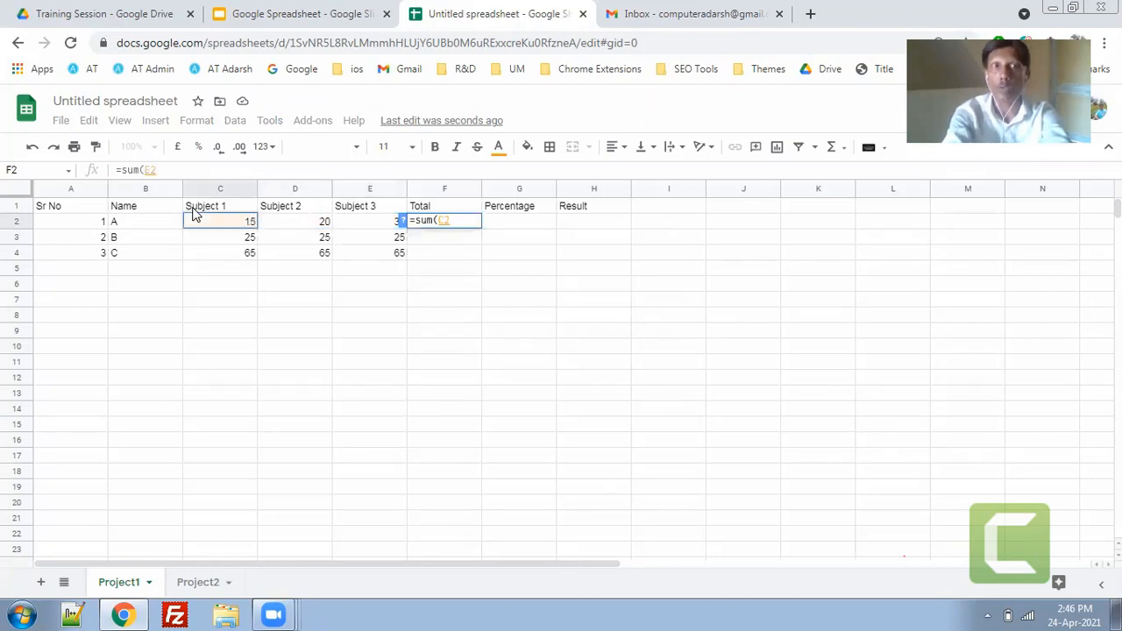
key(Left)
key(Right)
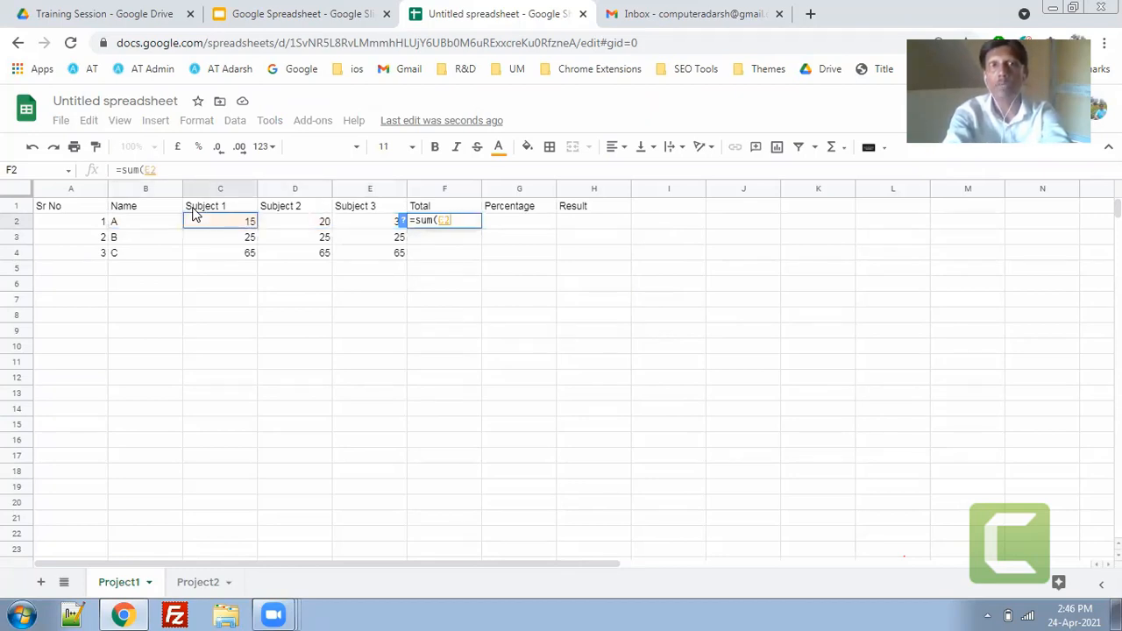
key(shift+Right)
key(shift+Right)
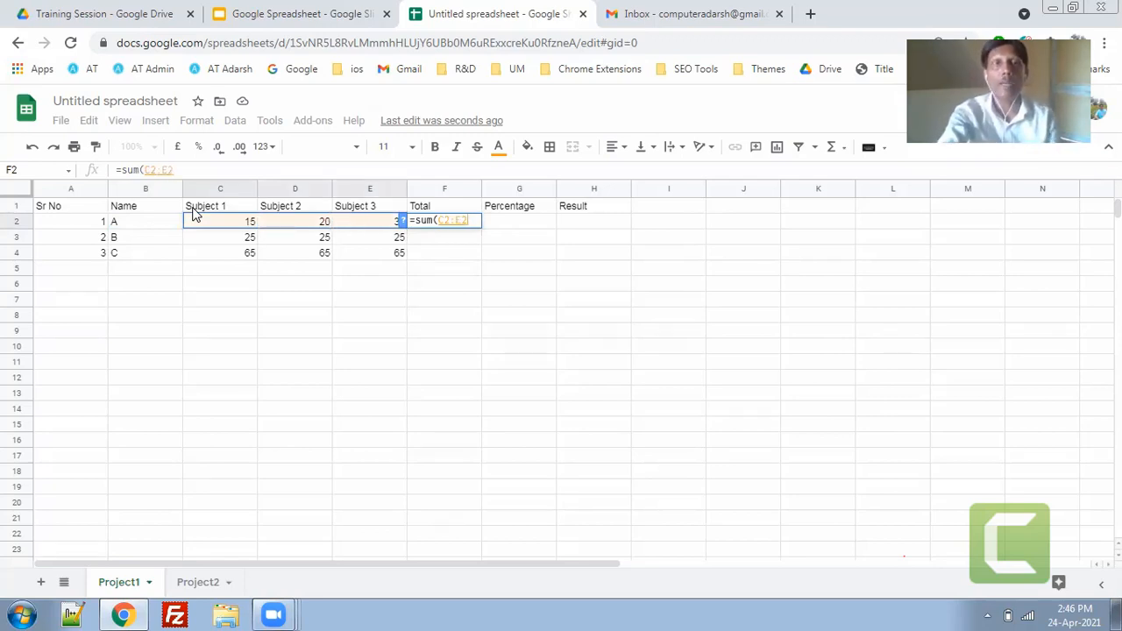
key(Left)
key(Right)
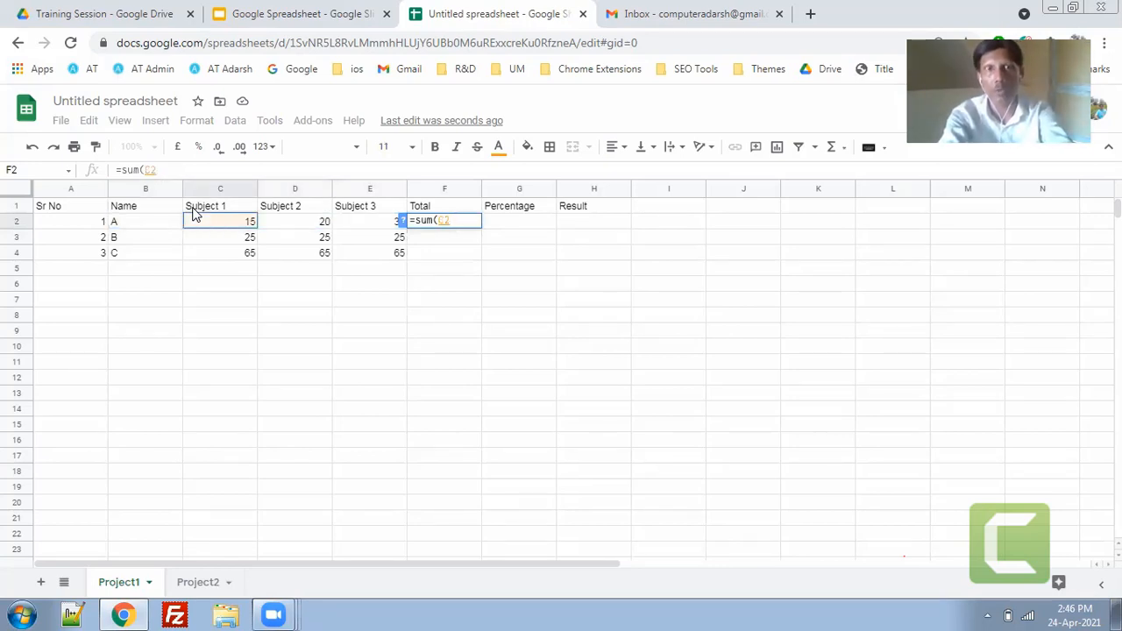
key(shift+Right)
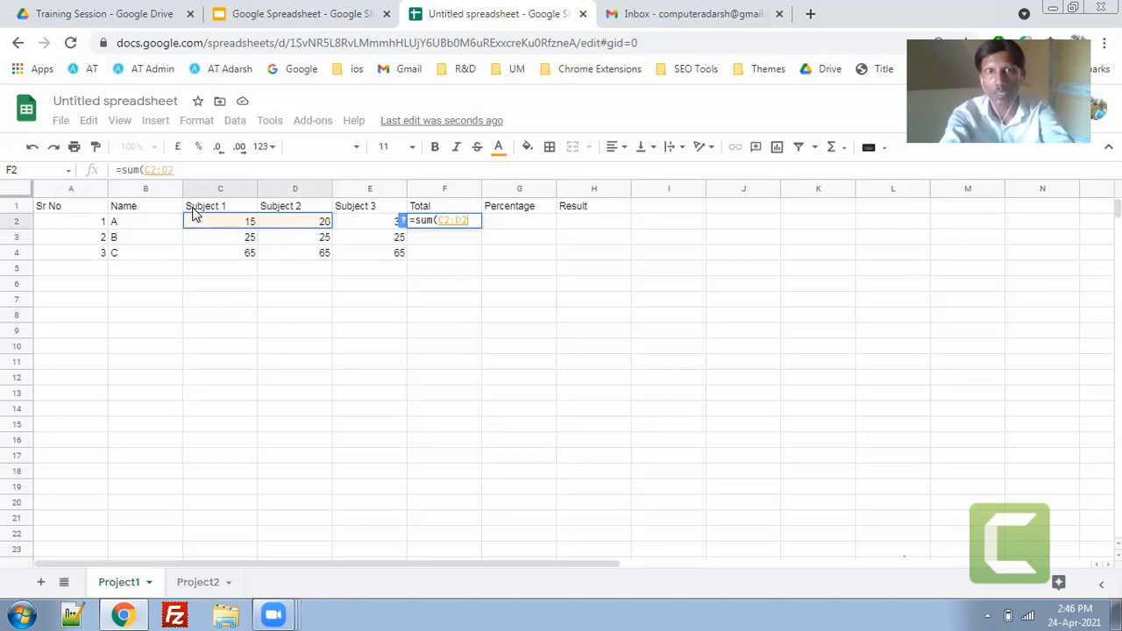
key(shift+Right)
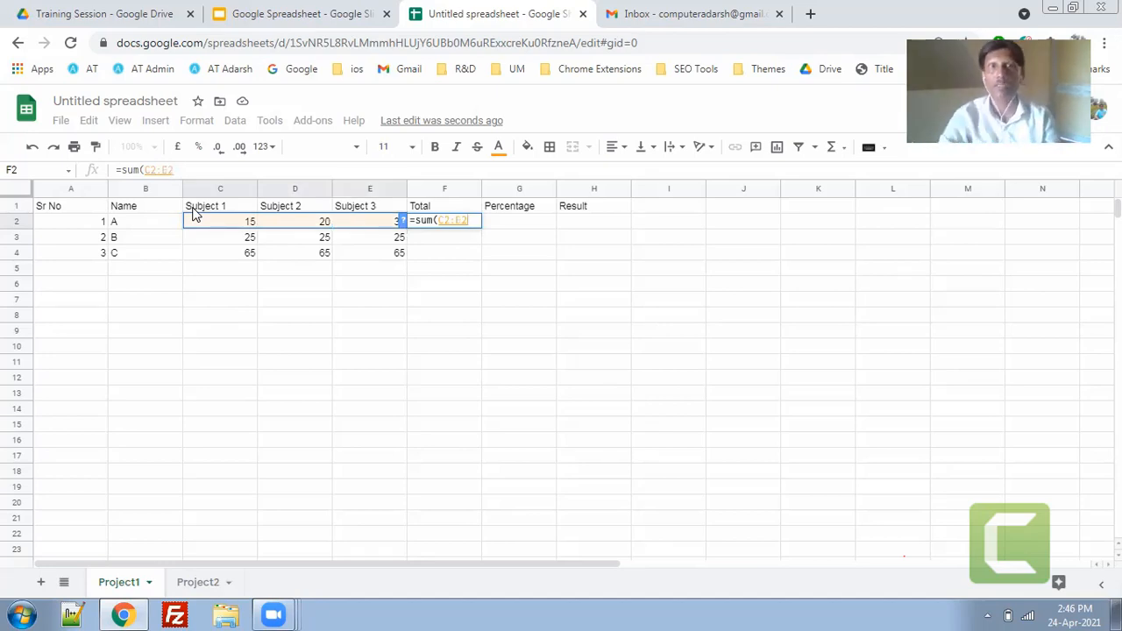
key(Return)
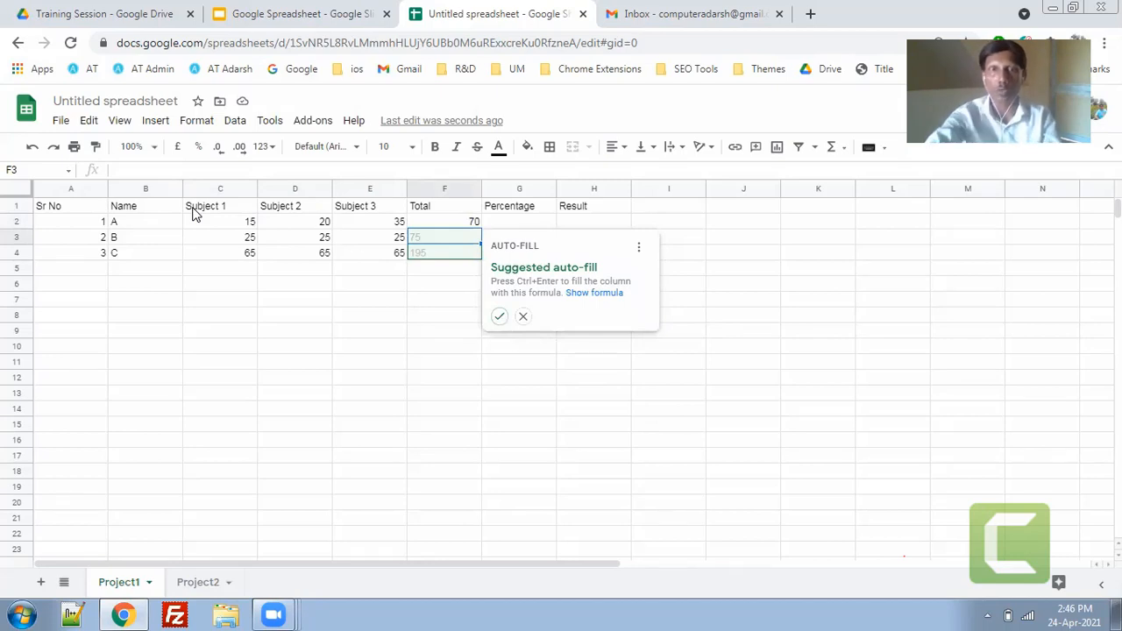
click(500, 317)
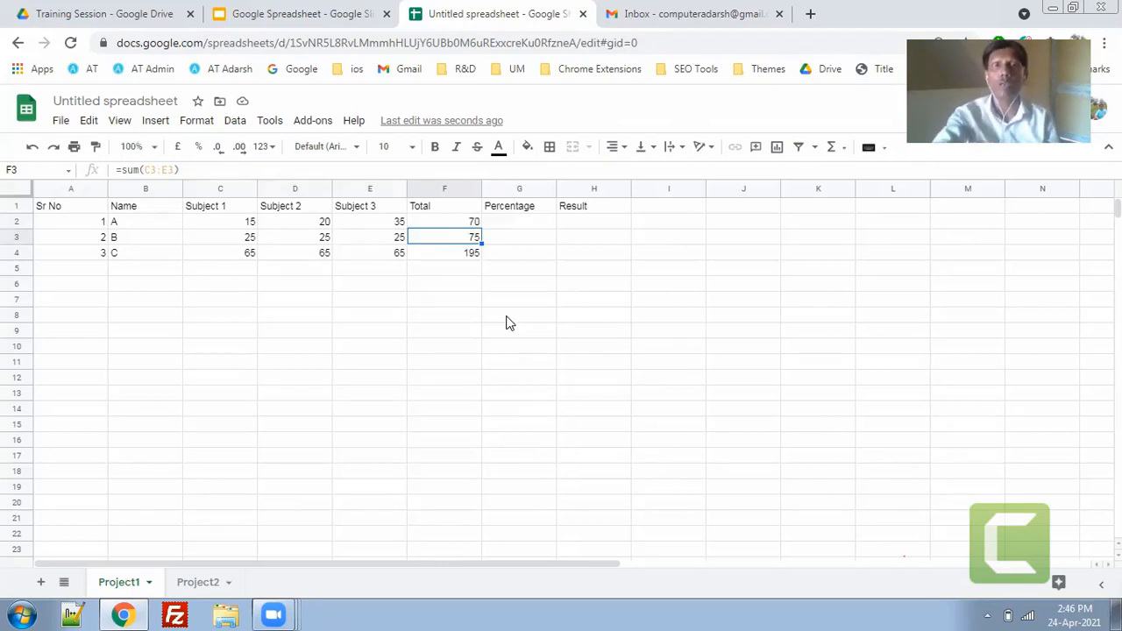
Calculate the percentage in G2 with =F2/3 and accept the suggested auto-fill for G3 and G4.
key(Up)
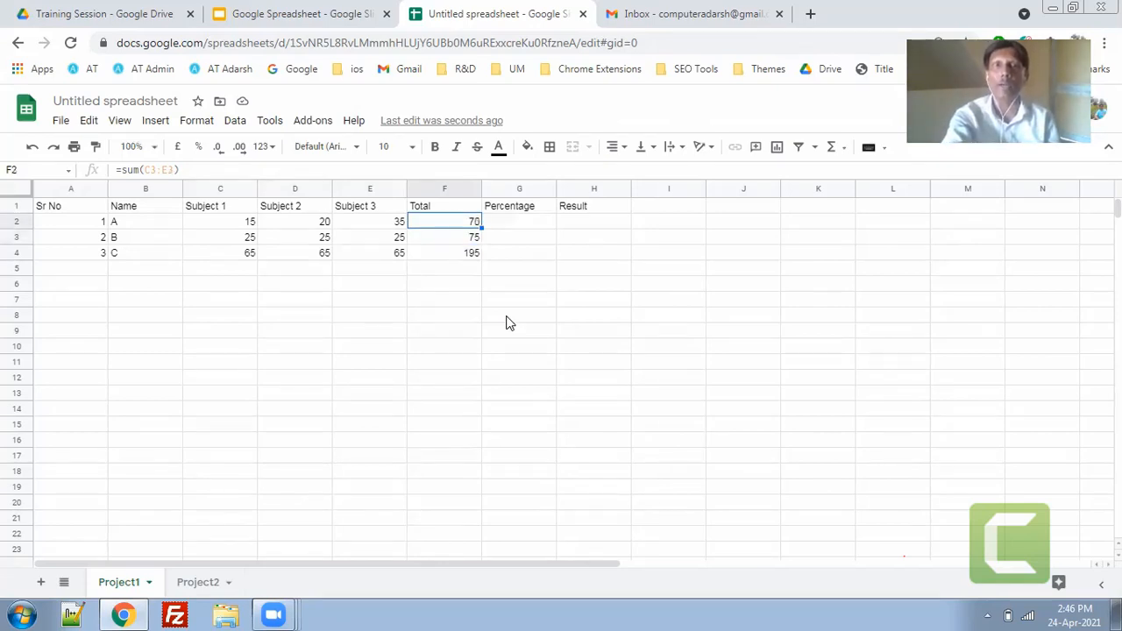
key(Right)
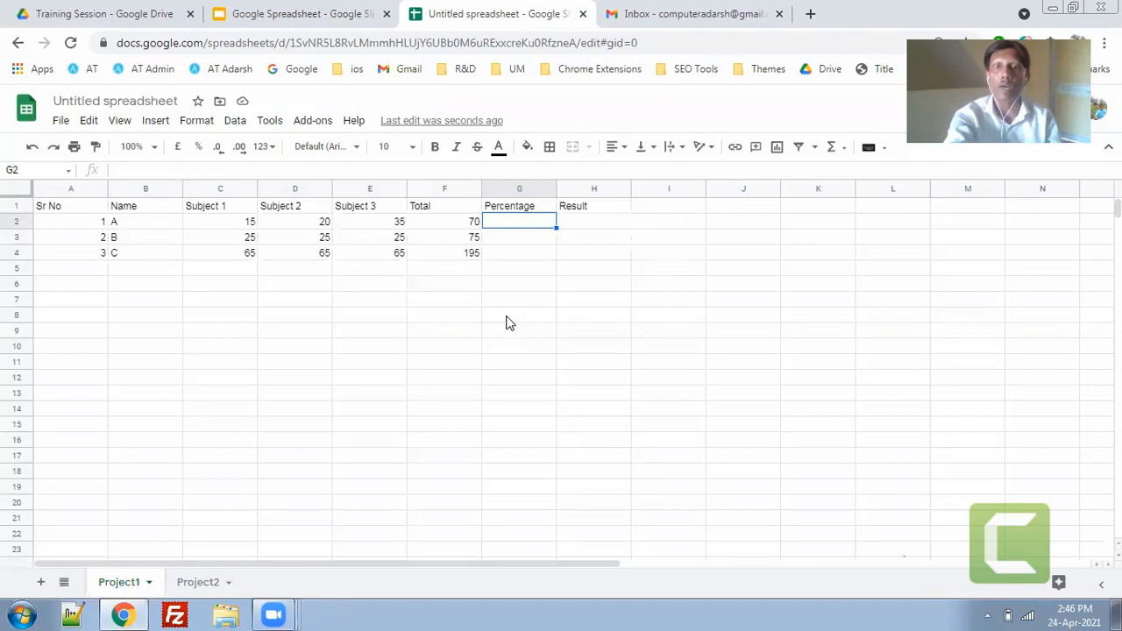
text(=)
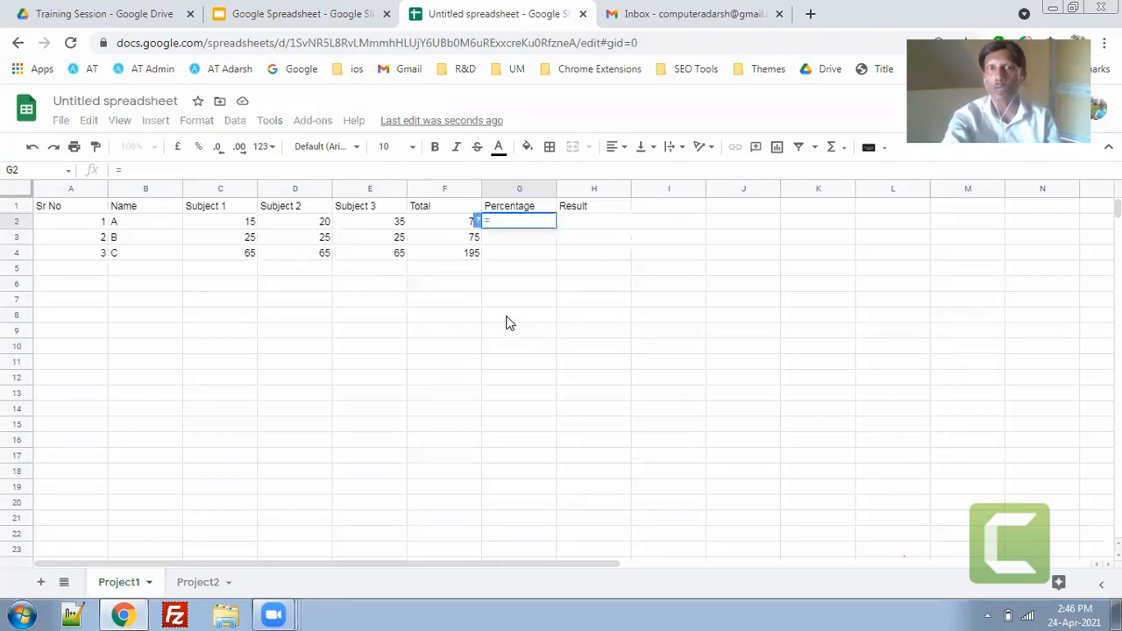
key(Left)
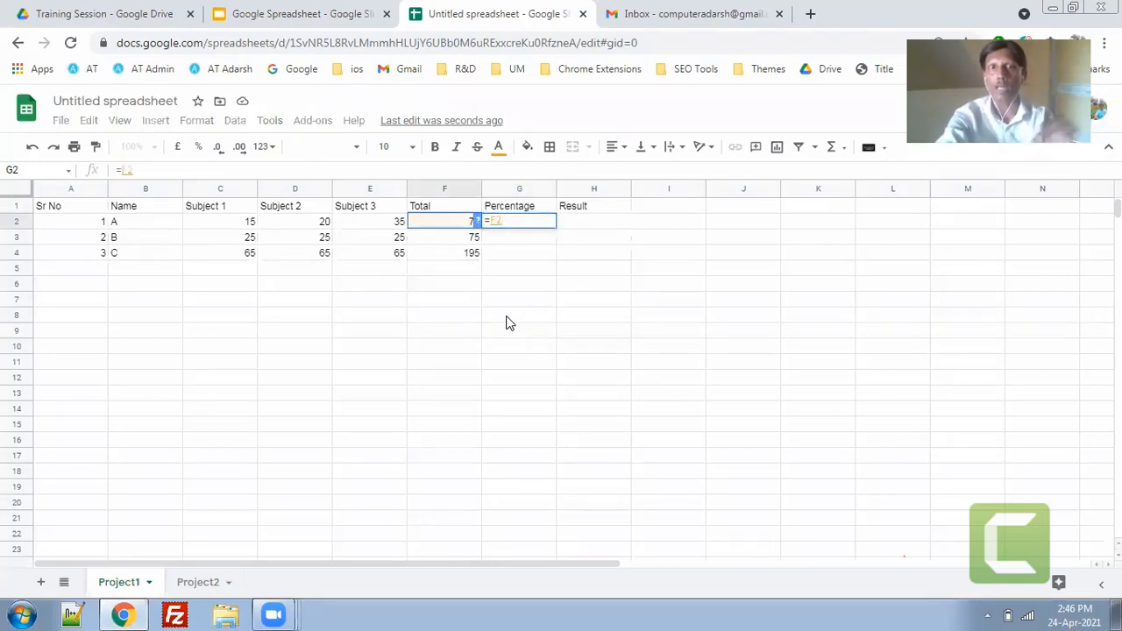
text(/)
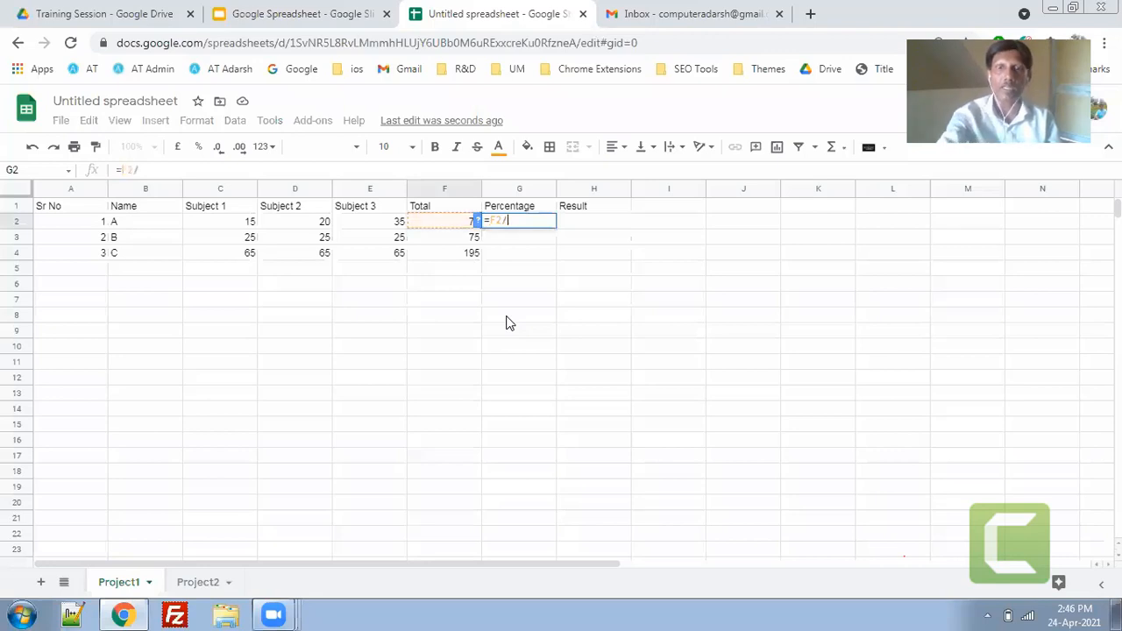
text(3)
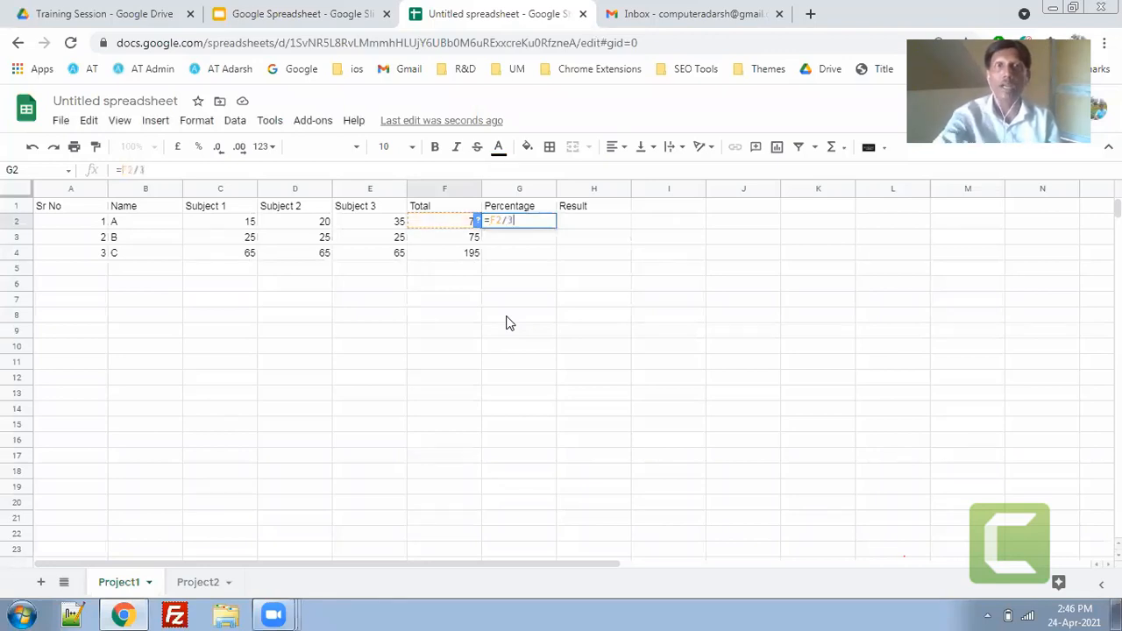
key(Return)
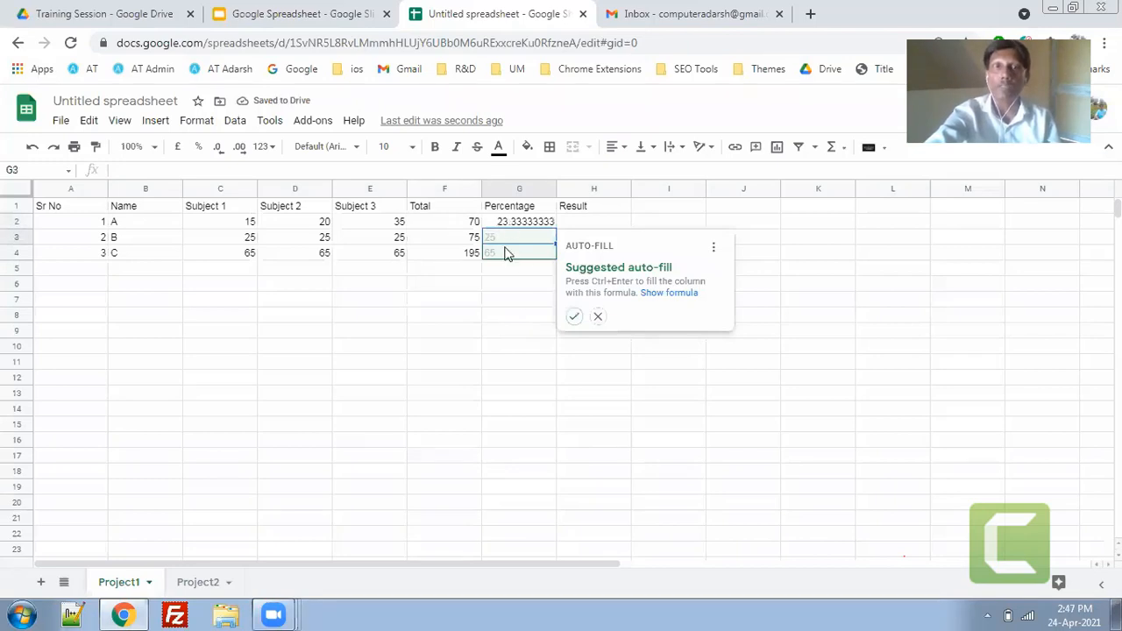
click(574, 316)
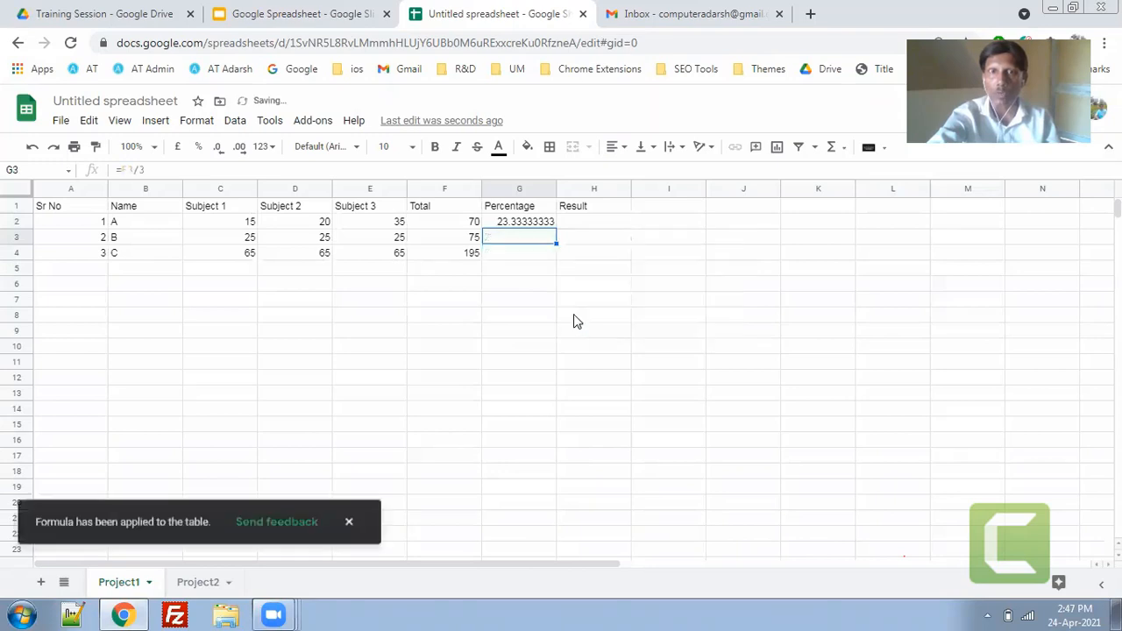
click(524, 350)
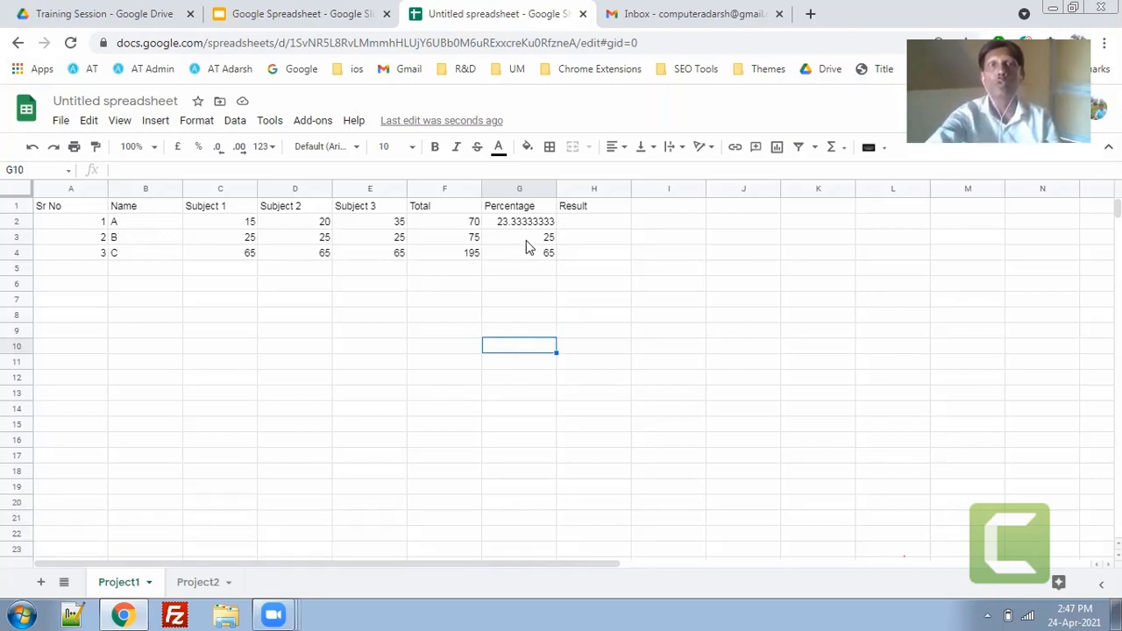
Reduce the percentages in G2:G4 to two decimal places.
drag(536, 225, 534, 256)
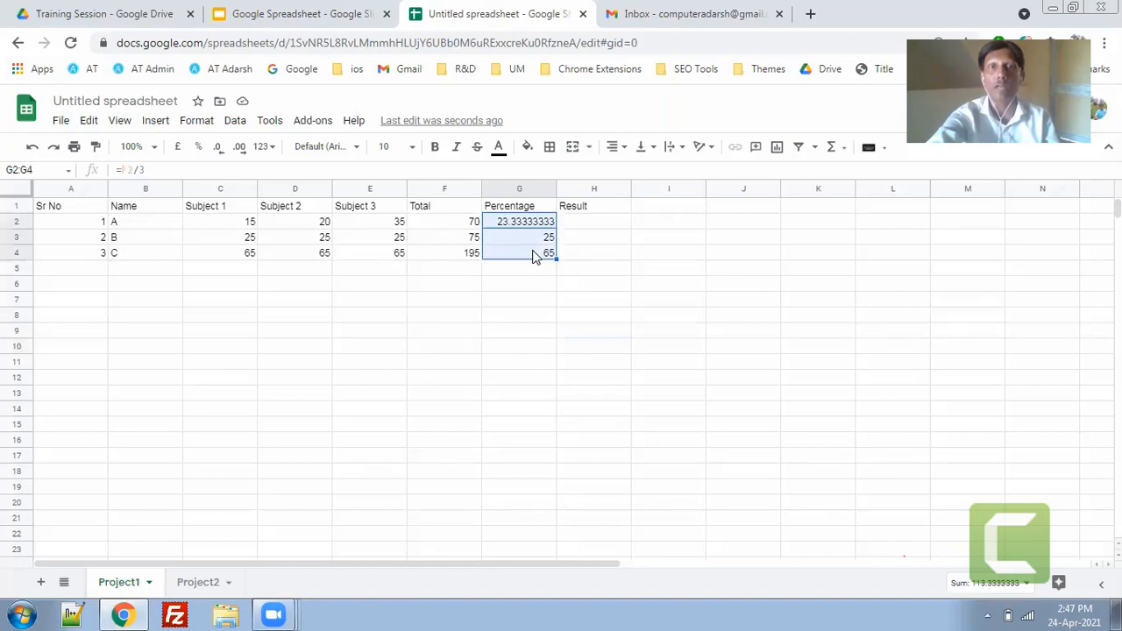
click(219, 152)
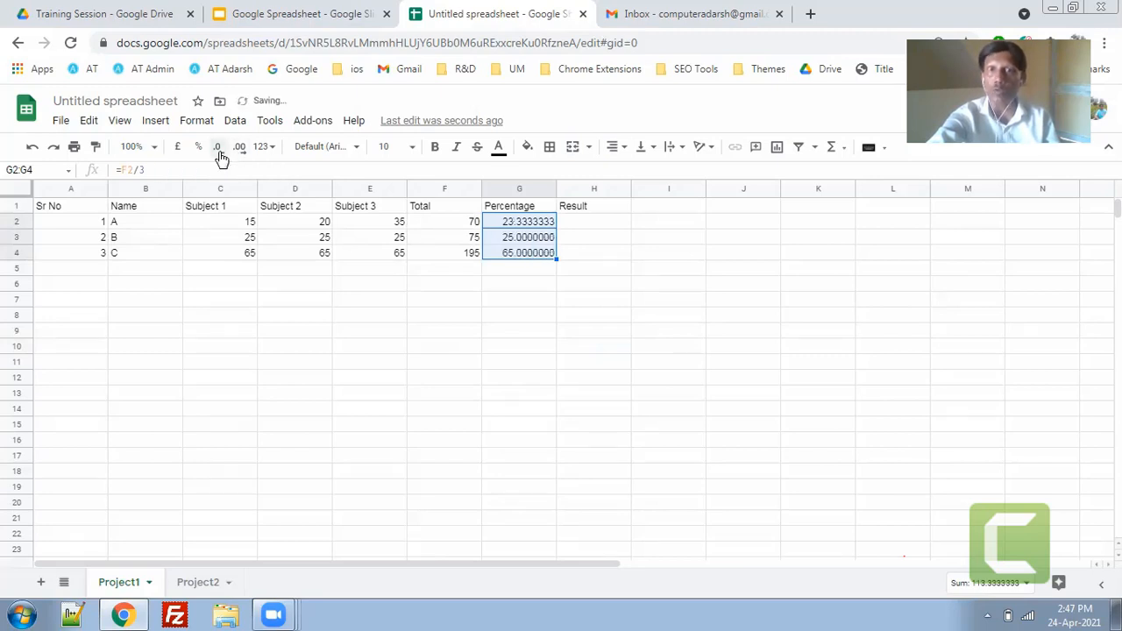
click(221, 154)
click(221, 154)
click(221, 154)
click(221, 154)
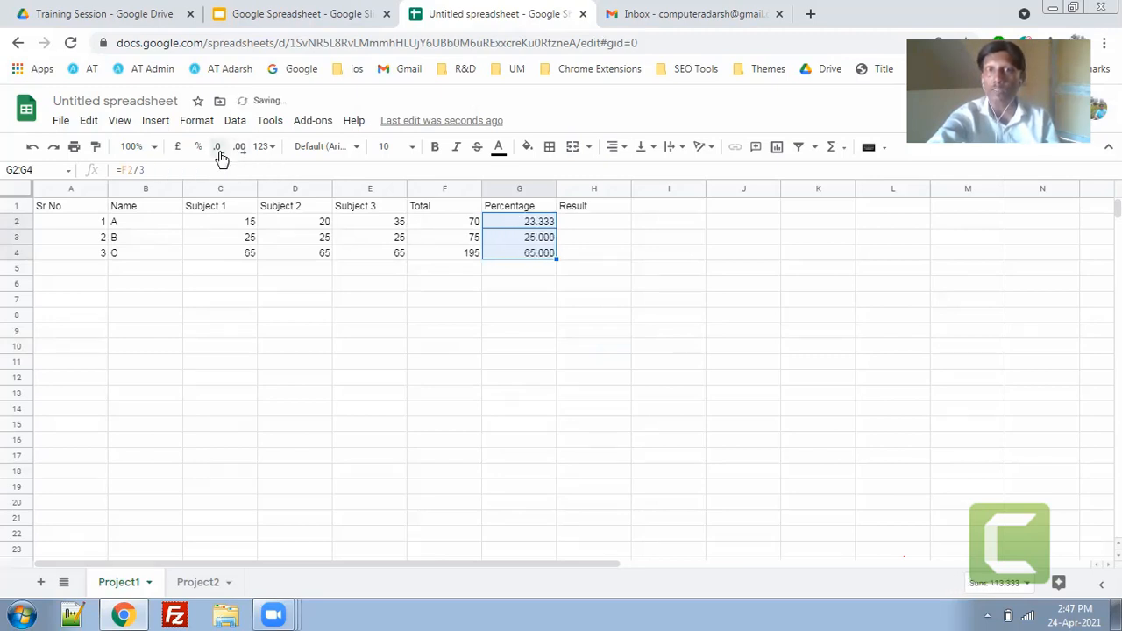
click(220, 151)
click(237, 155)
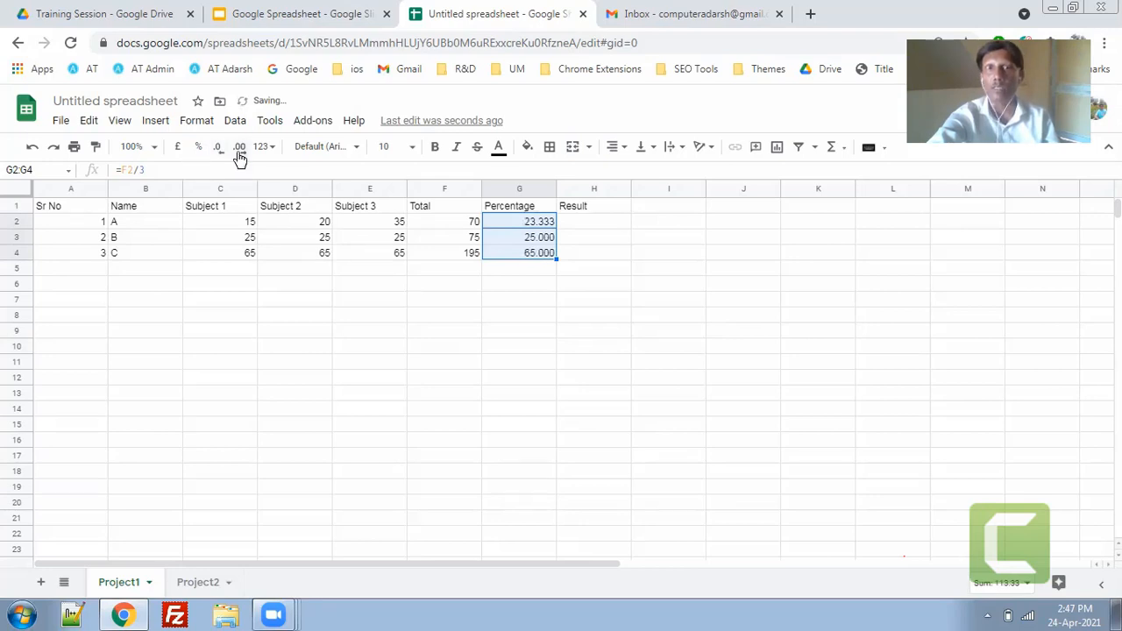
click(217, 148)
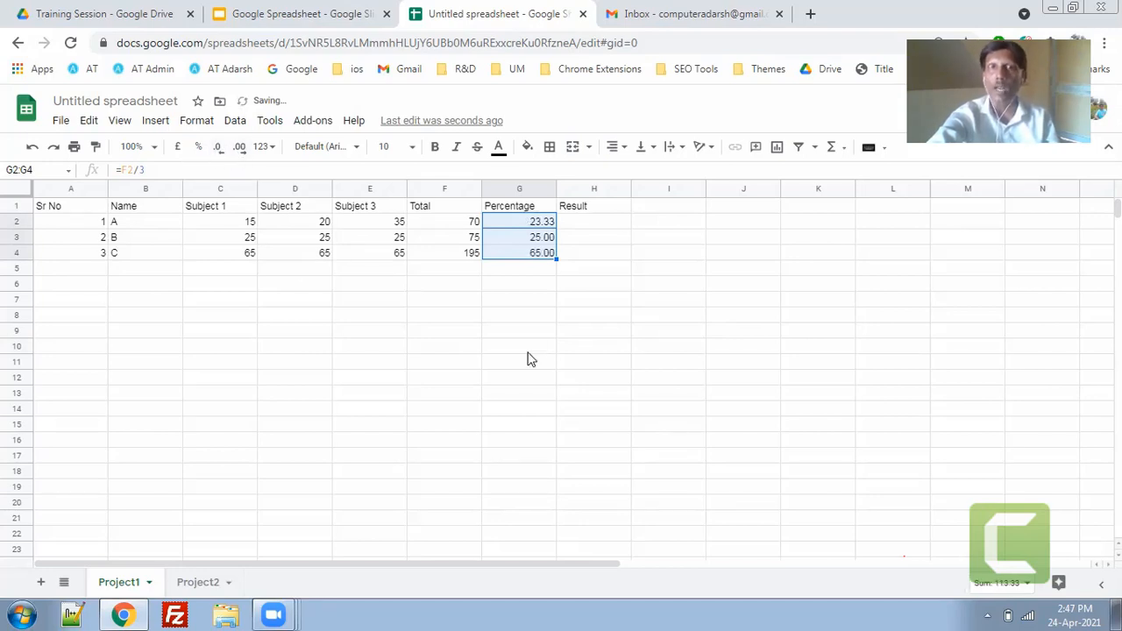
Make the header row A1:H1 bold and centre its text horizontally.
click(532, 337)
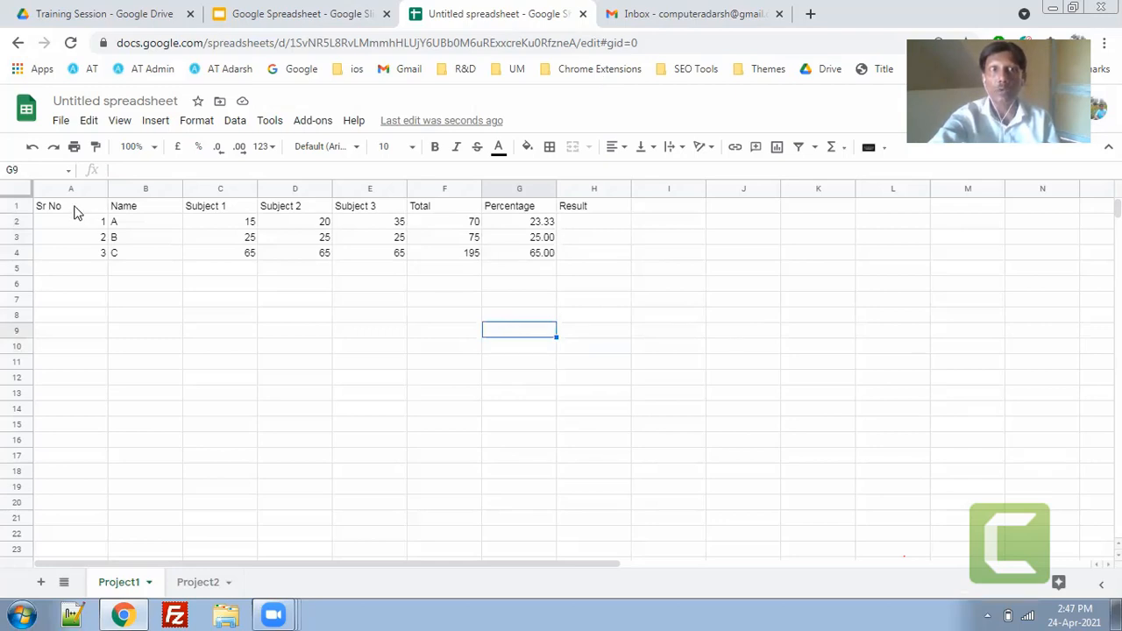
drag(76, 206, 525, 207)
shift+click(596, 210)
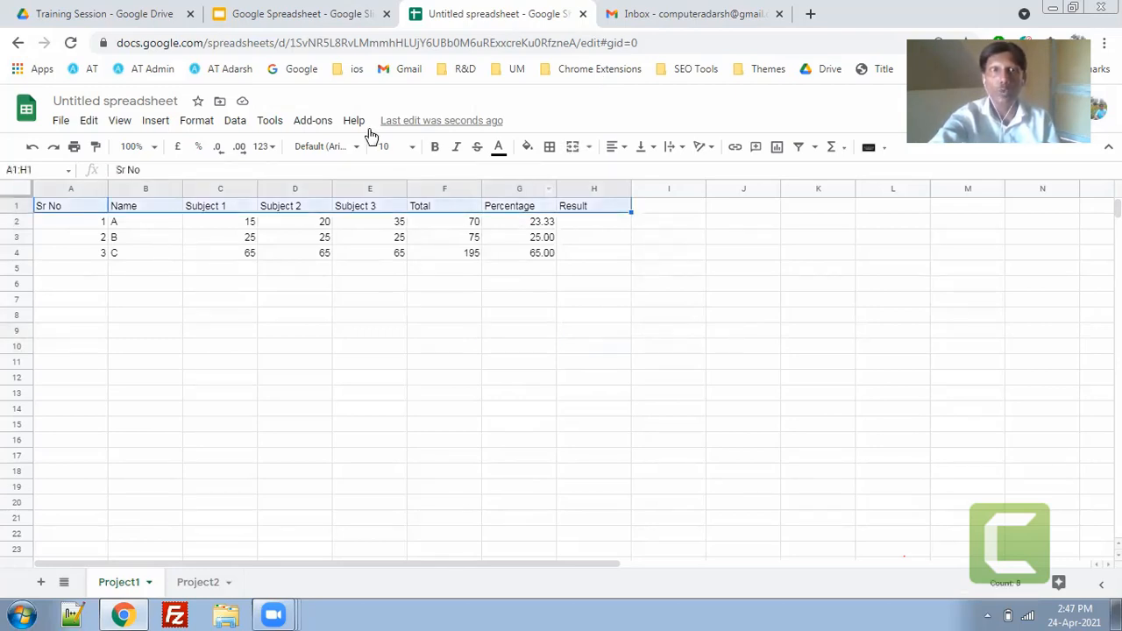
click(438, 151)
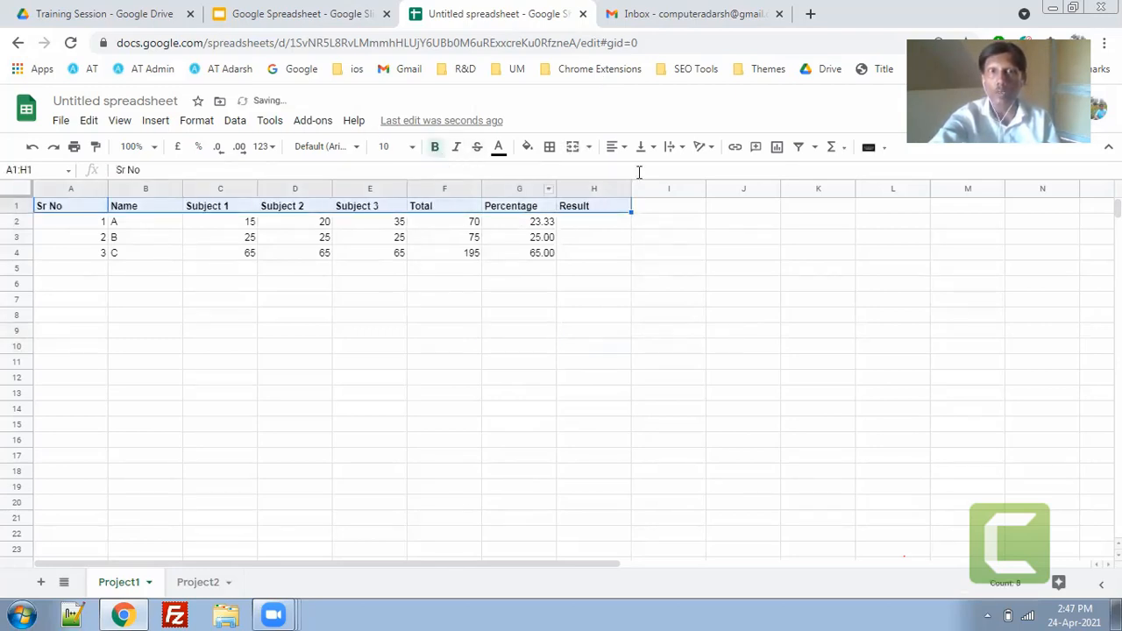
click(613, 150)
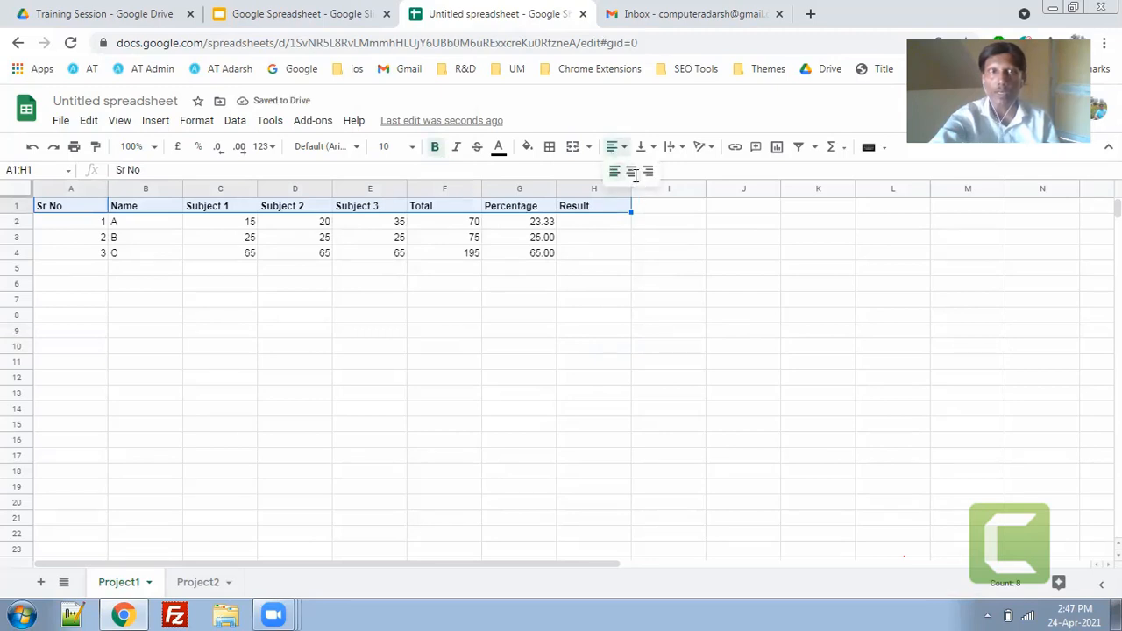
click(631, 172)
Centre the serial numbers in A2:A4 horizontally.
drag(78, 225, 80, 243)
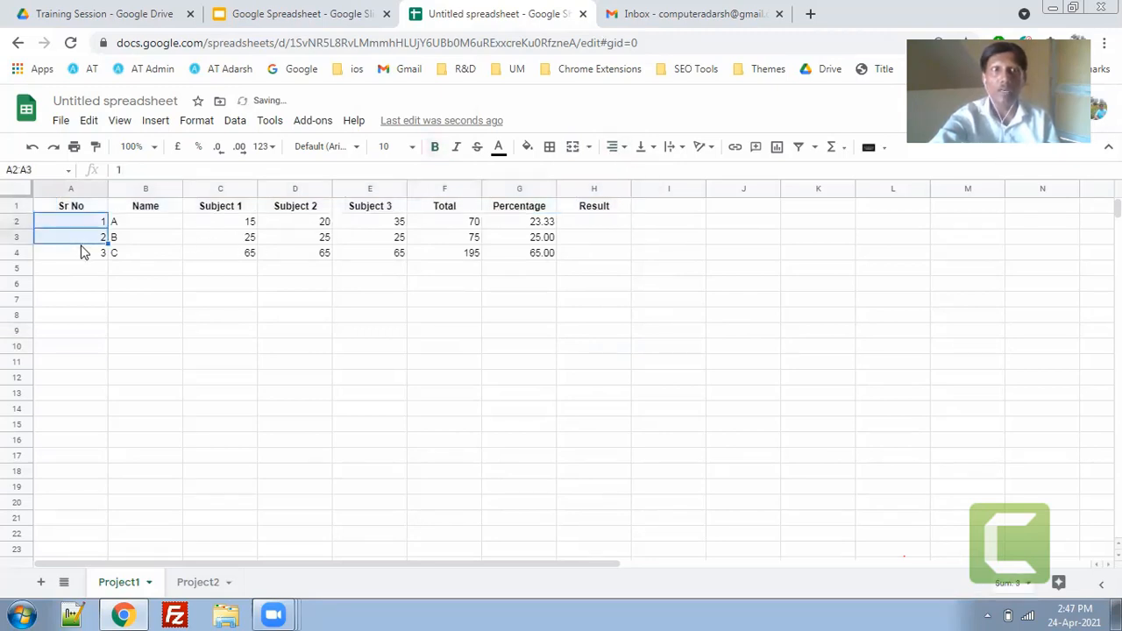
click(85, 254)
shift+click(92, 226)
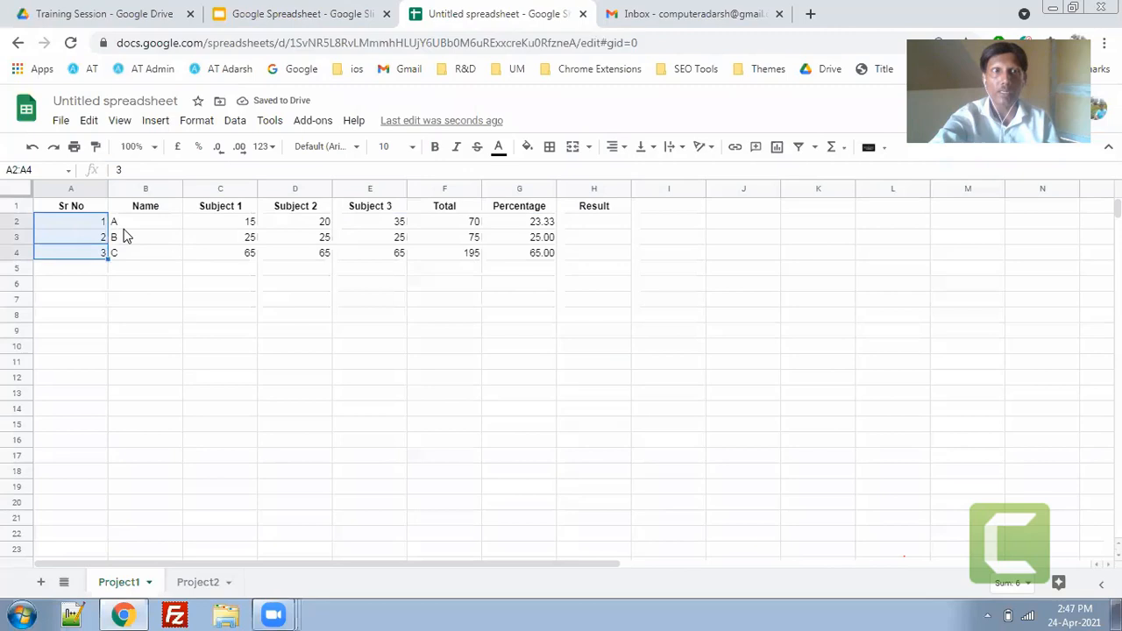
click(616, 151)
click(634, 174)
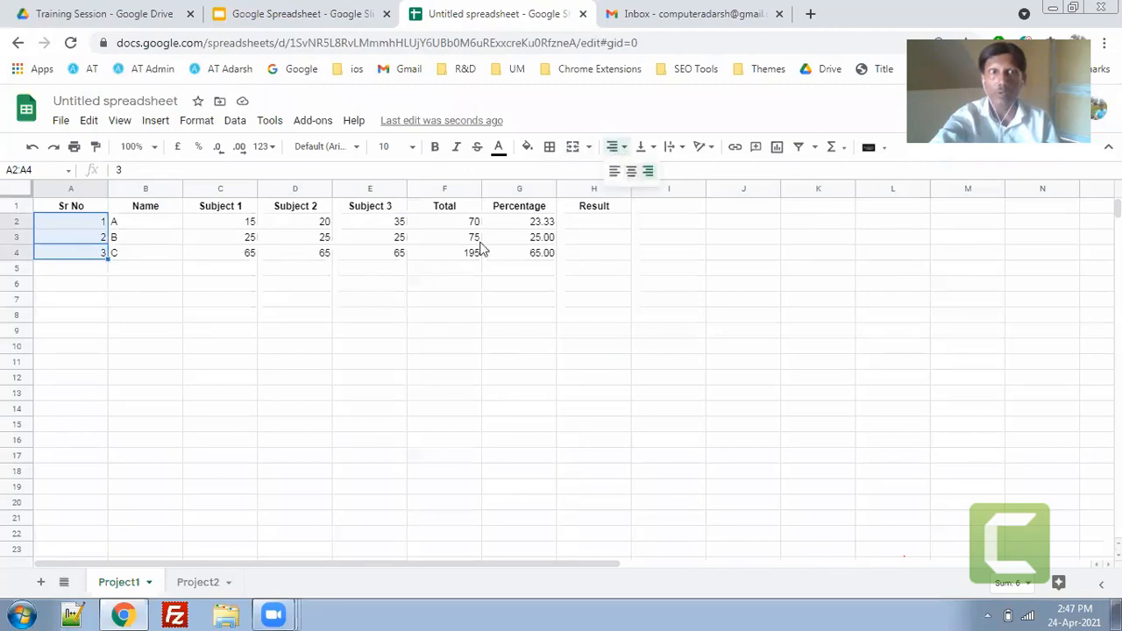
click(219, 330)
Apply borders around all cells of the marks table, A1:H4.
drag(77, 209, 605, 256)
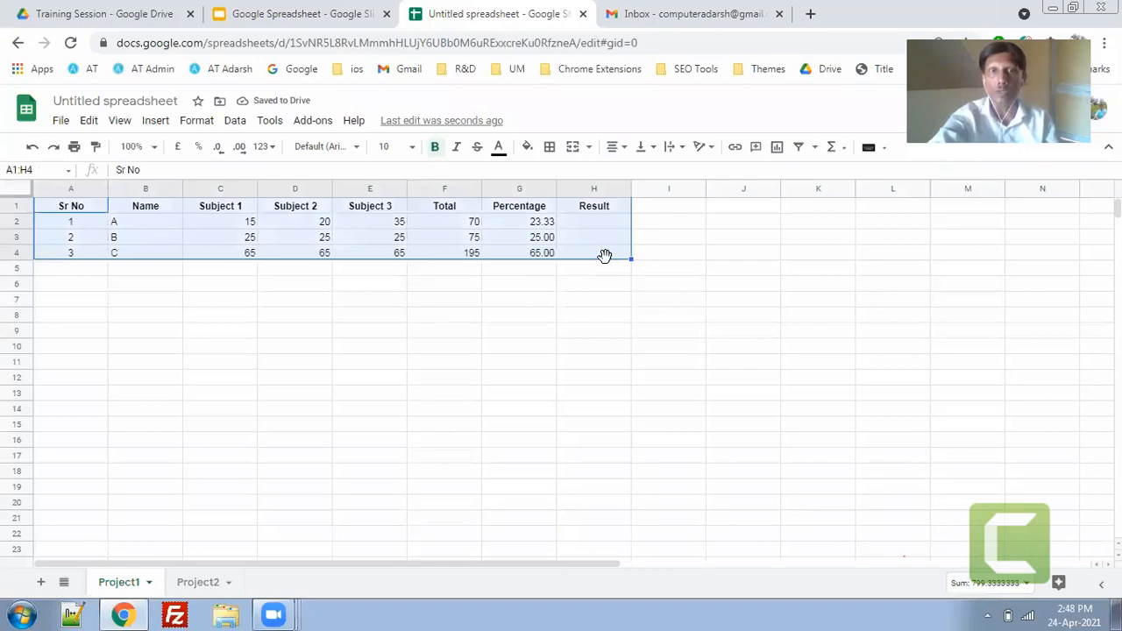
click(549, 148)
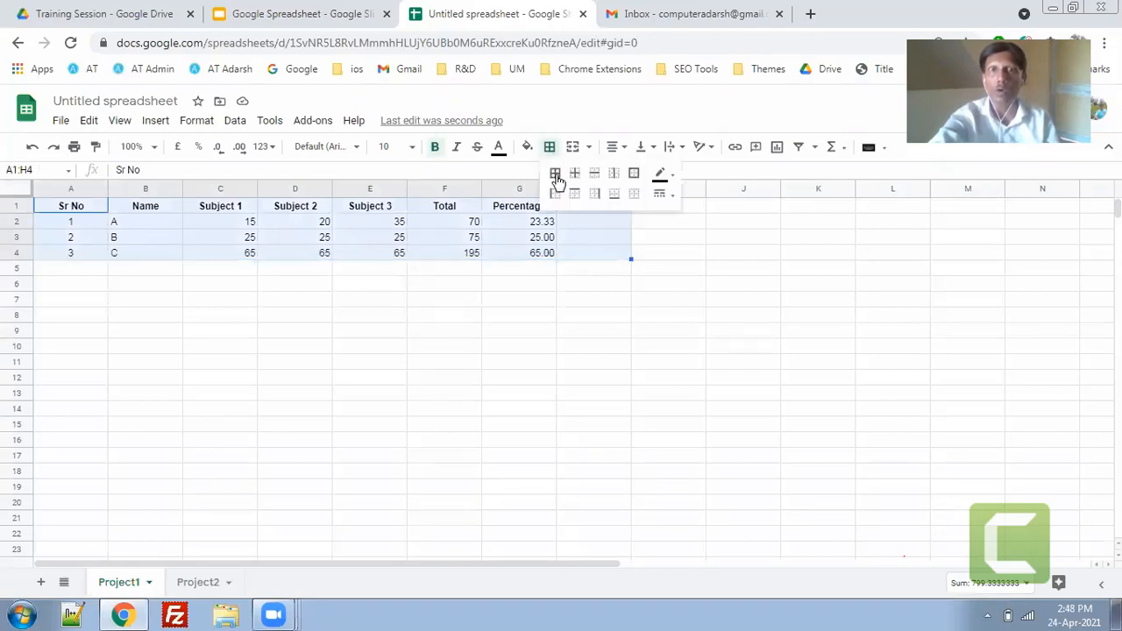
click(555, 175)
click(543, 362)
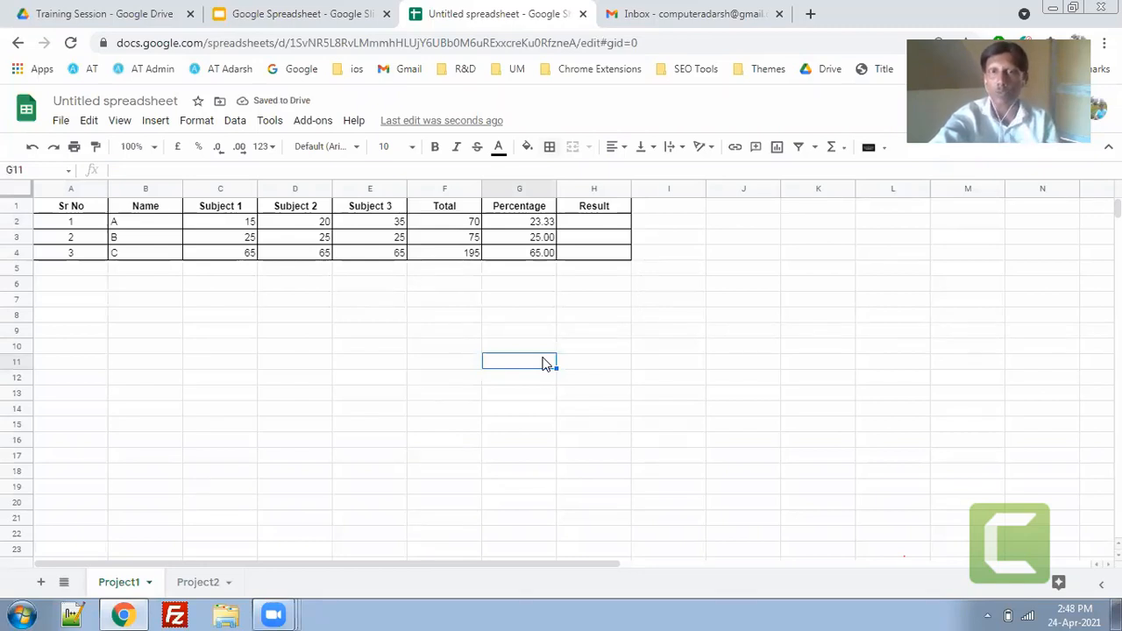
Find student A's lowest mark in H2 with a MIN of C2:E2 and accept the suggested auto-fill for H3 and H4.
click(601, 225)
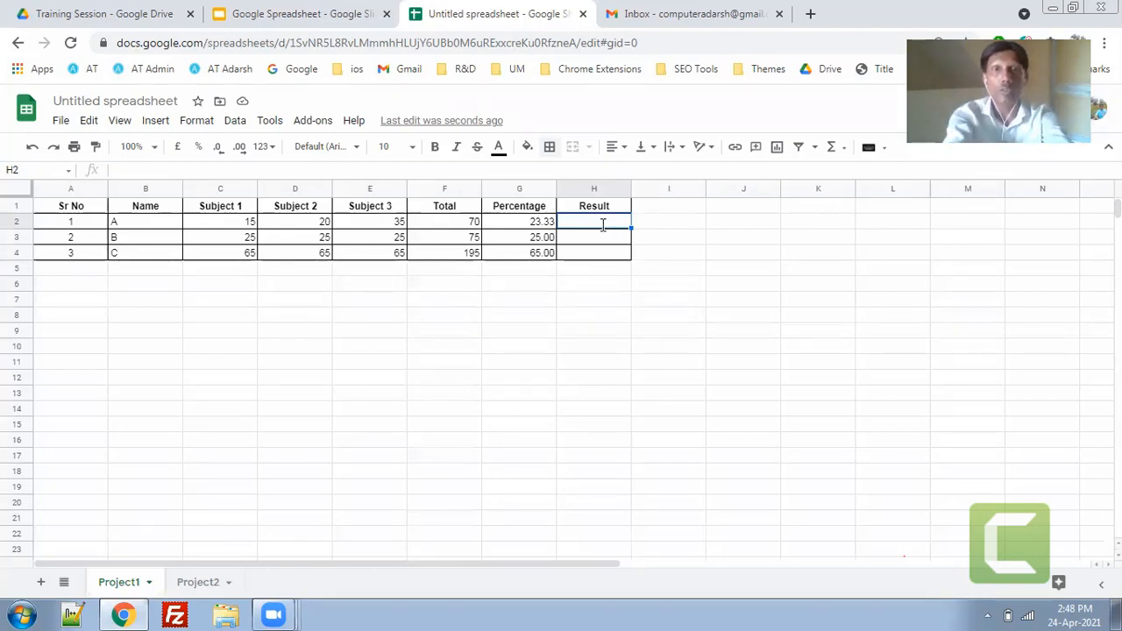
text(=)
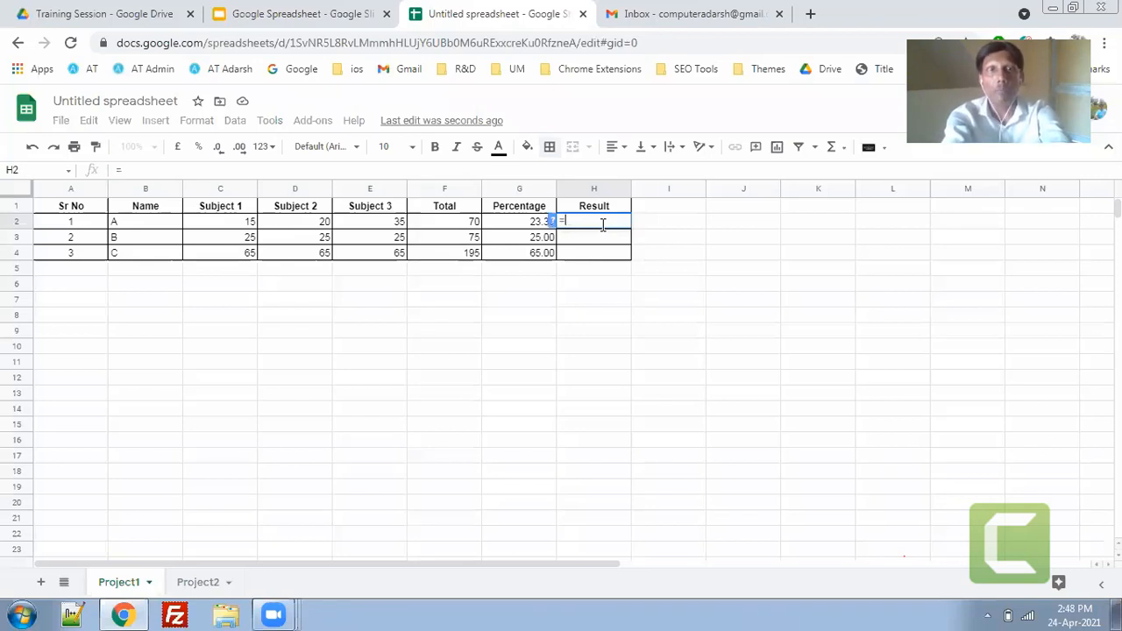
text(min)
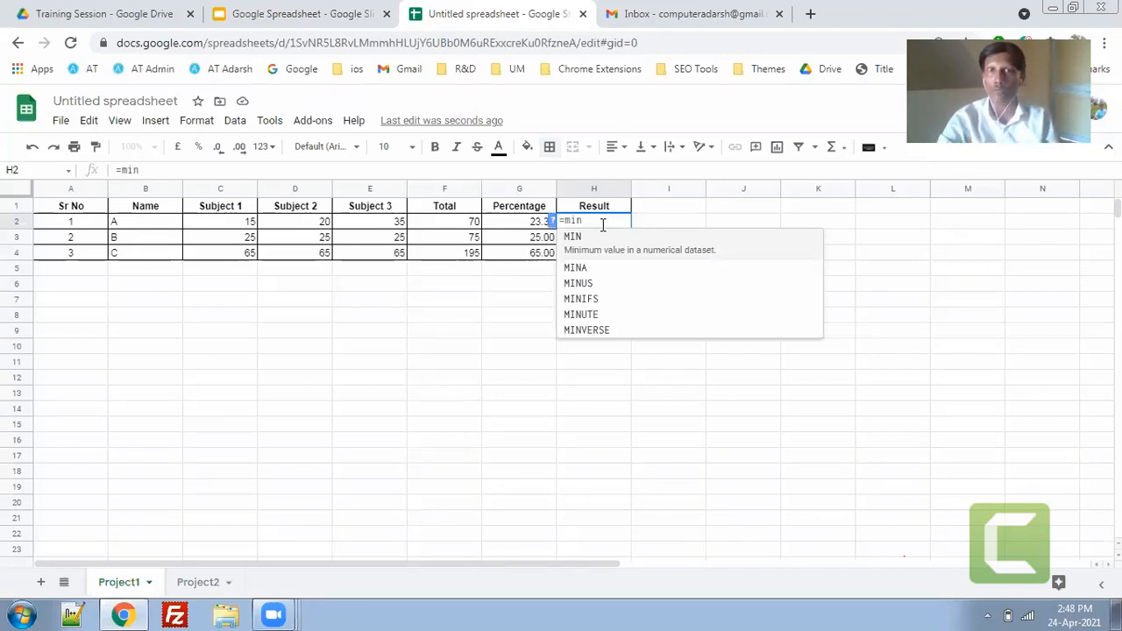
text(()
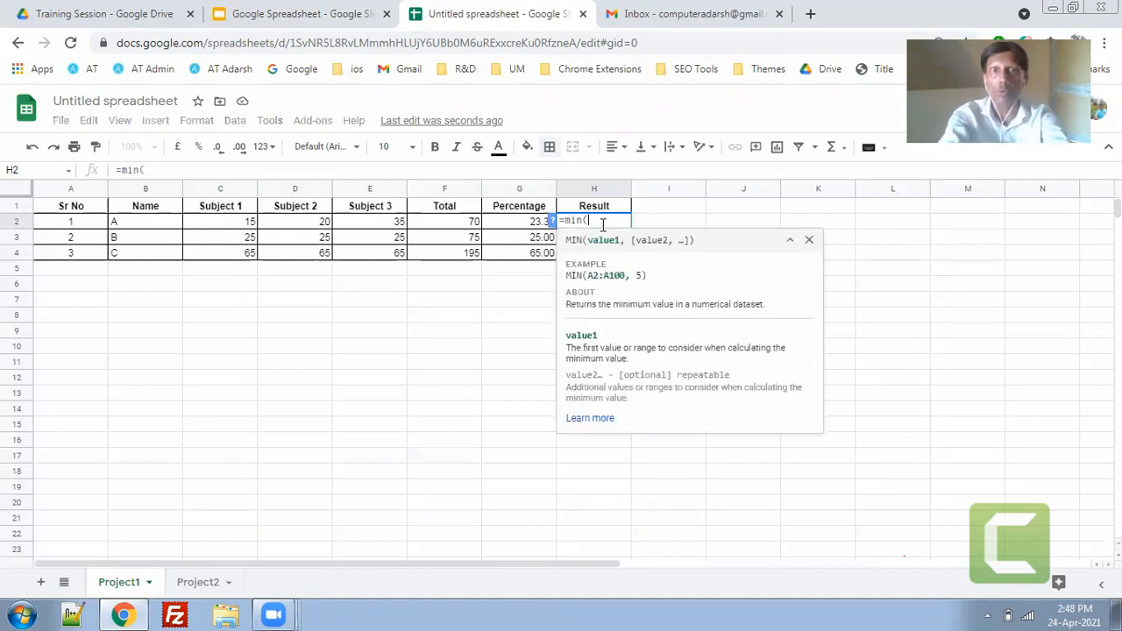
key(Left)
key(Left)
key(Left)
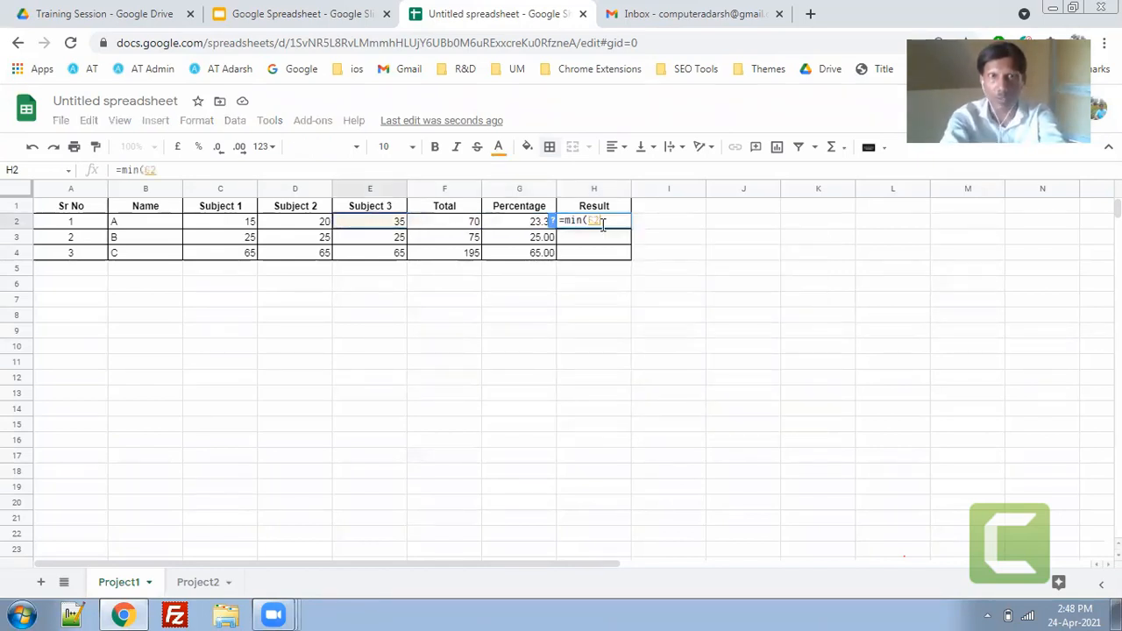
key(shift+Left)
key(shift+Left)
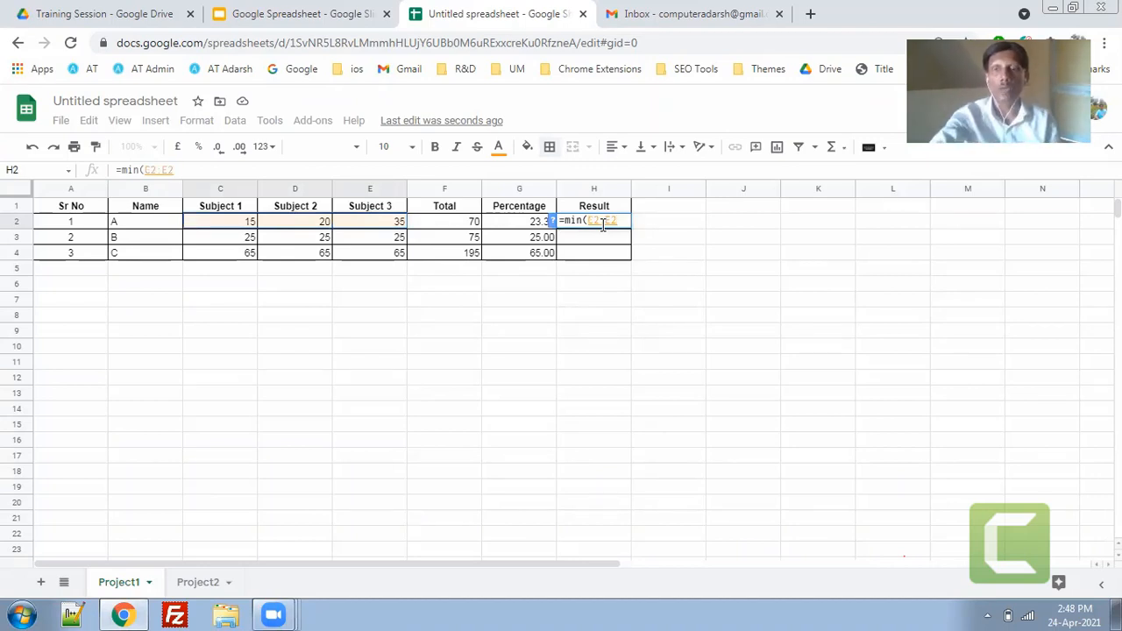
key(Return)
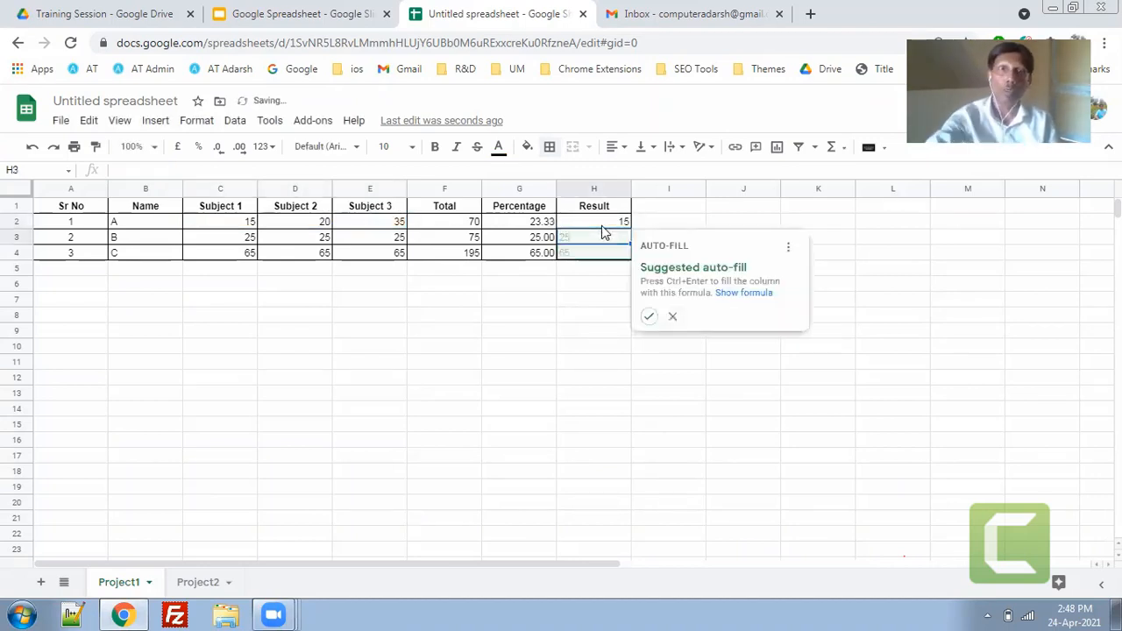
click(648, 316)
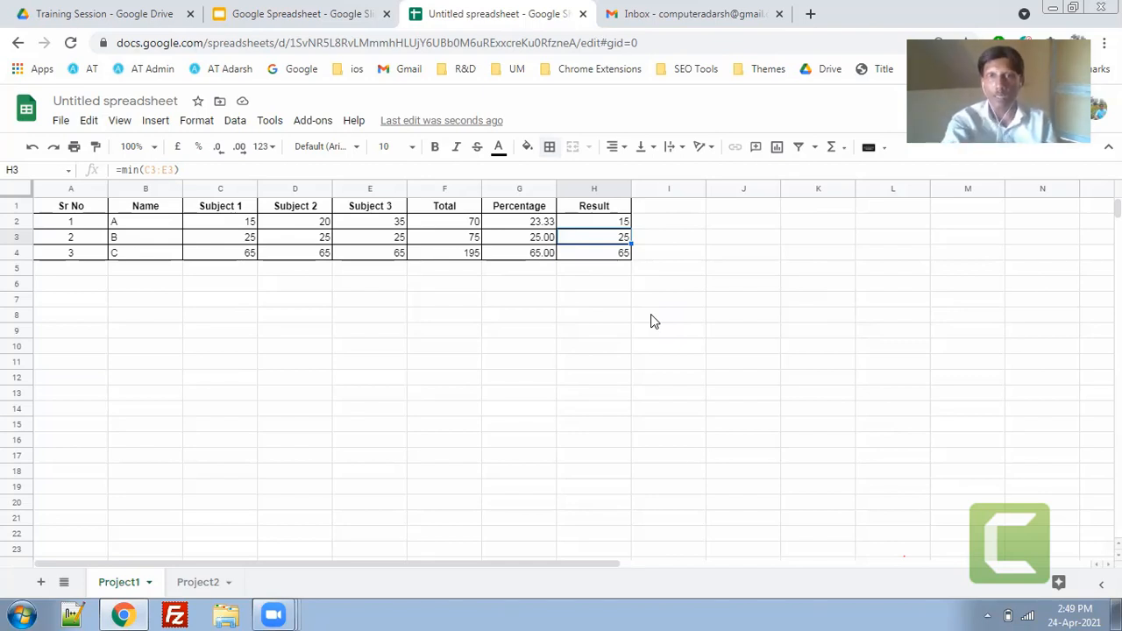
Extend the MIN formula in H2 to =if(min(C2:E2)<50,"Fail","Pass").
key(Up)
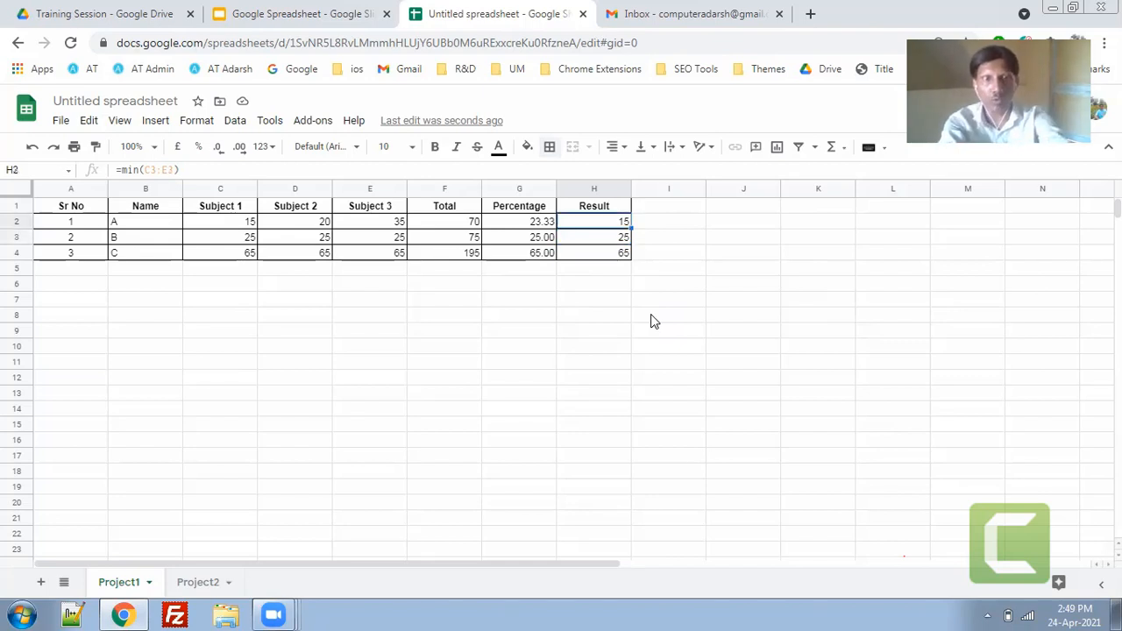
key(F2)
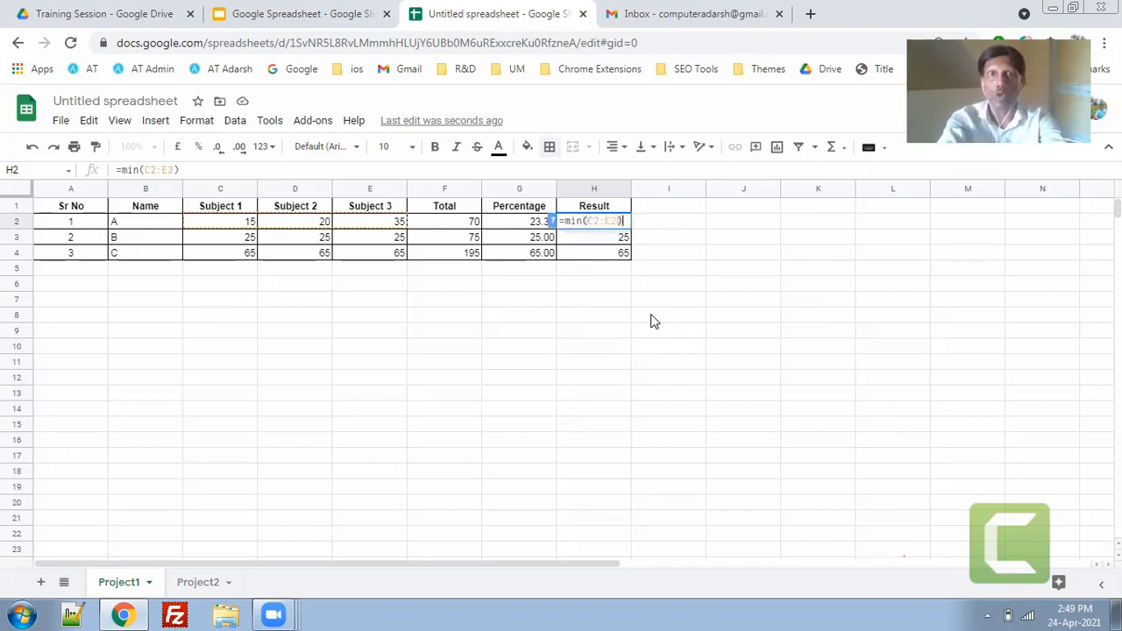
key(Left)
key(Left)
key(Left)
key(Left)
key(Left)
key(Left)
key(Left)
key(Left)
key(Left)
key(Left)
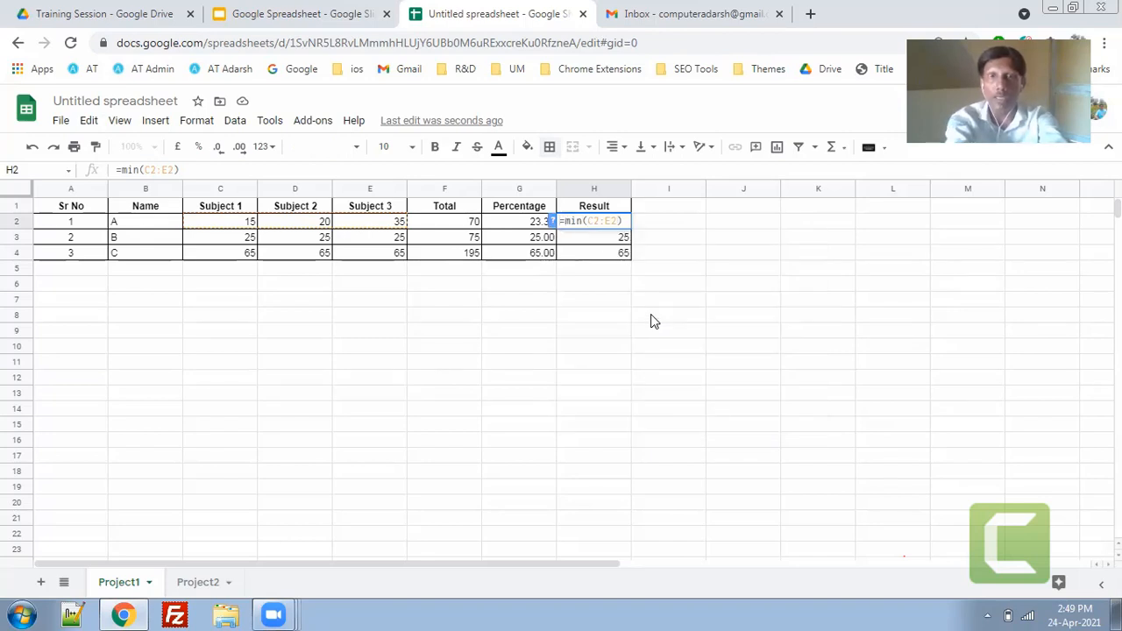
text(if()
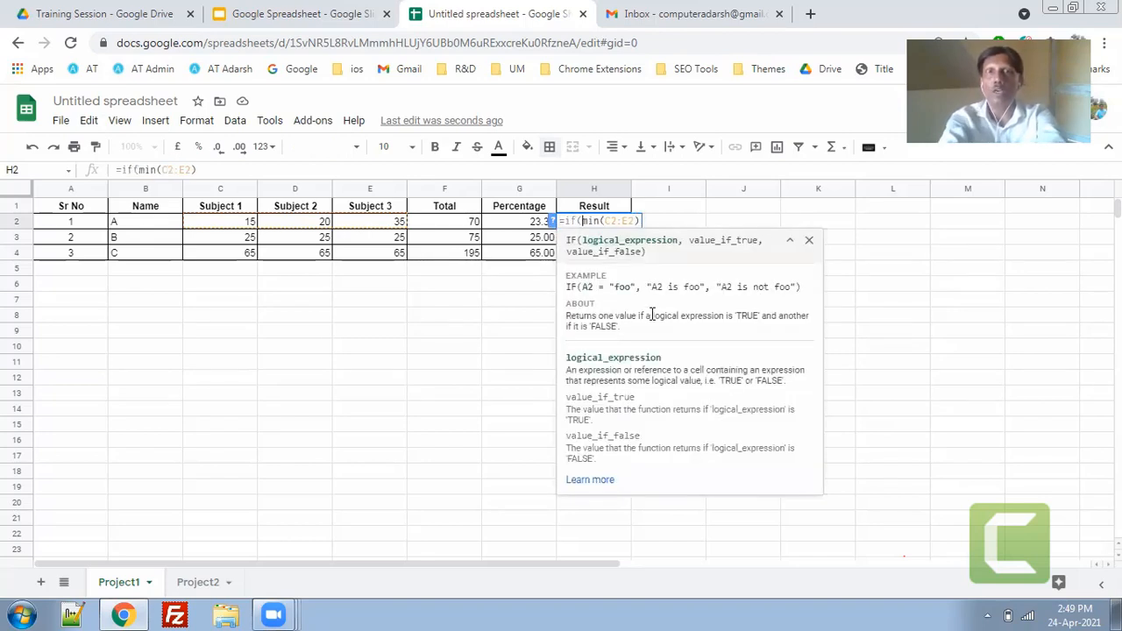
key(Right)
key(Right)
key(Right)
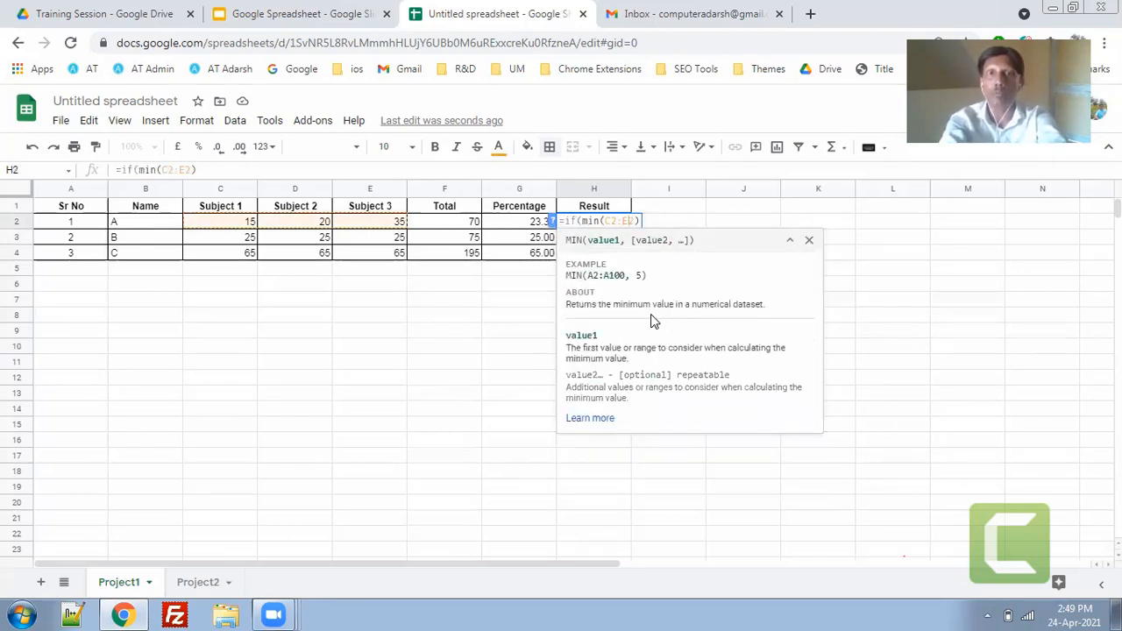
key(Right)
key(Right)
text(<)
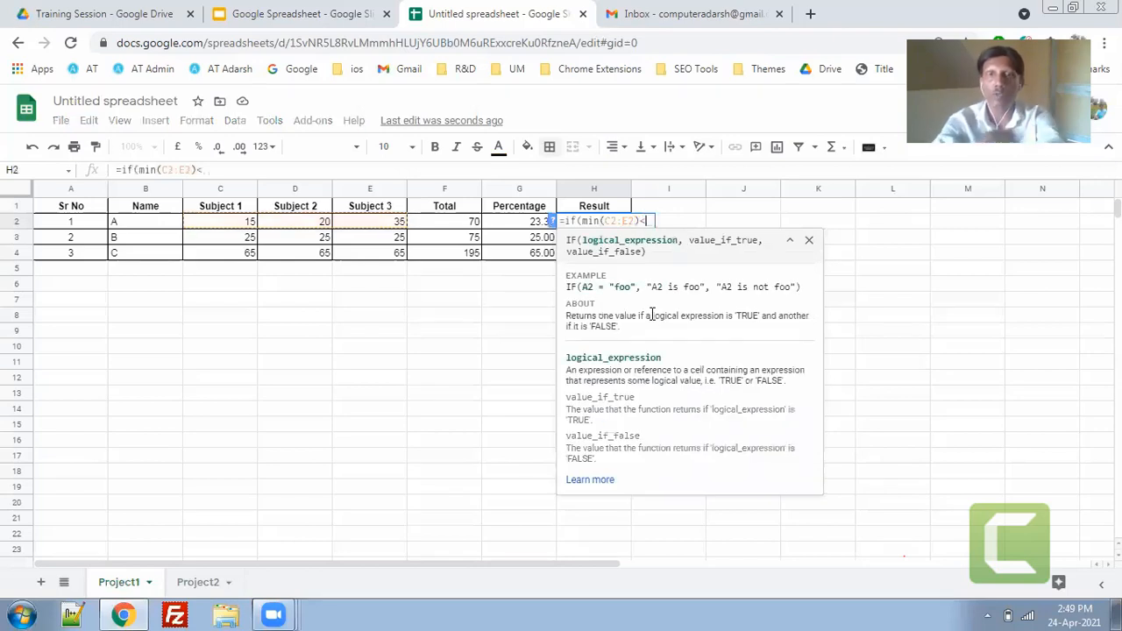
text(50,")
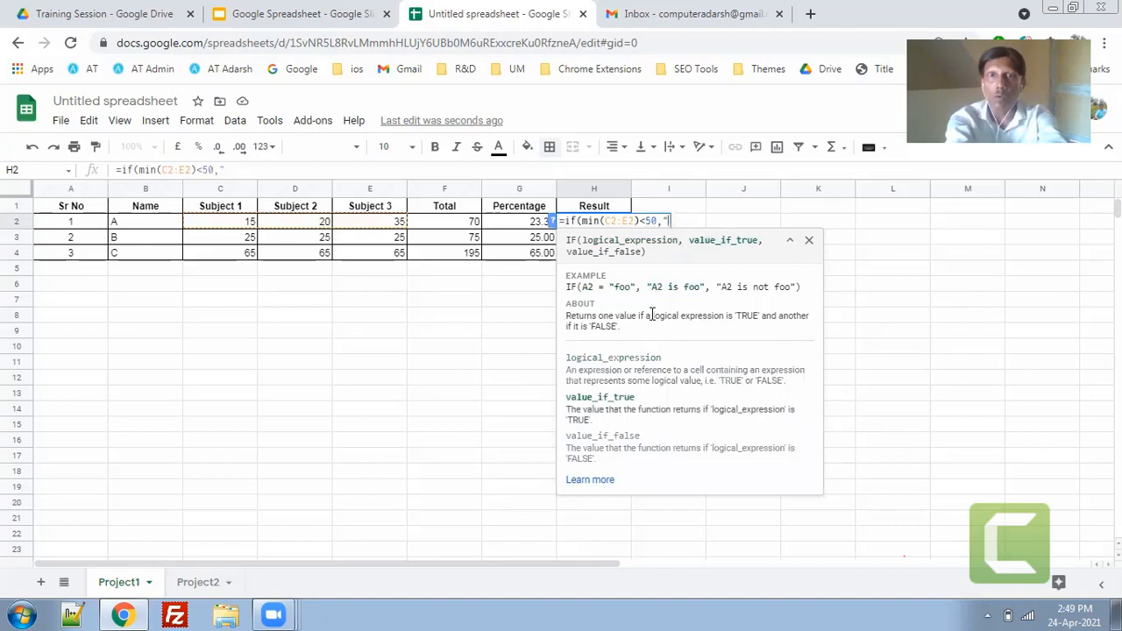
text(Fail")
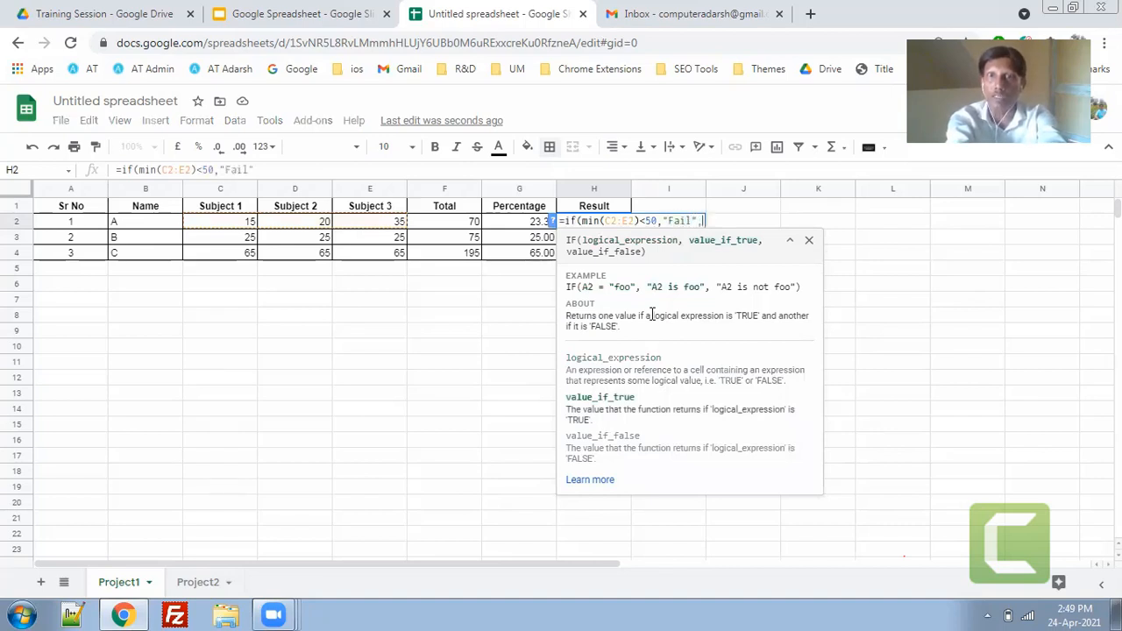
text(,"Pass"))
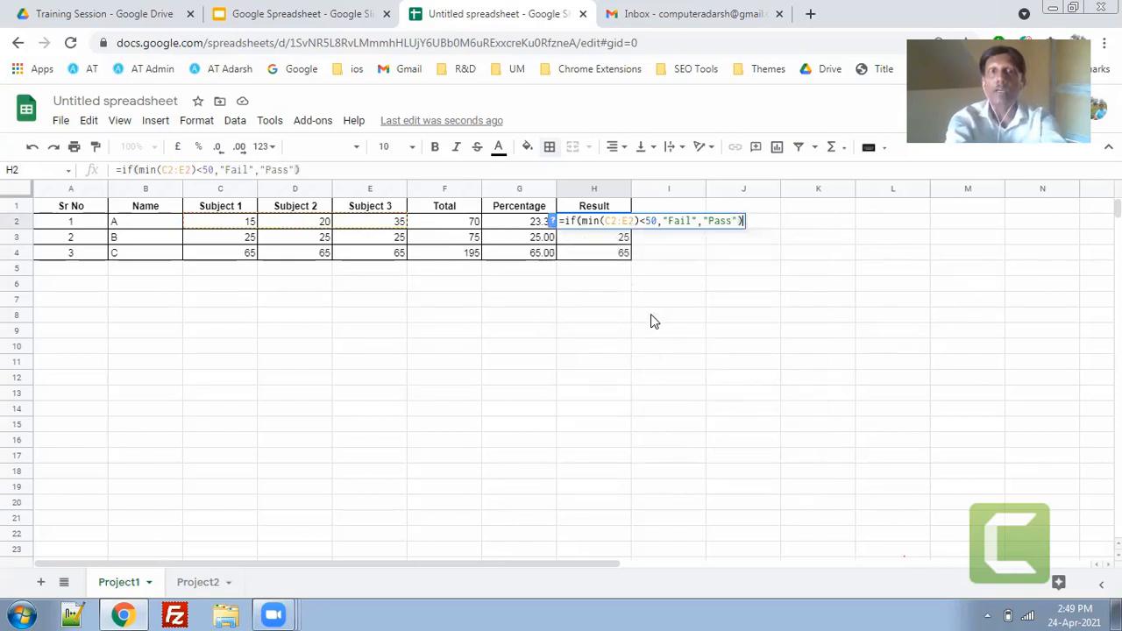
key(Return)
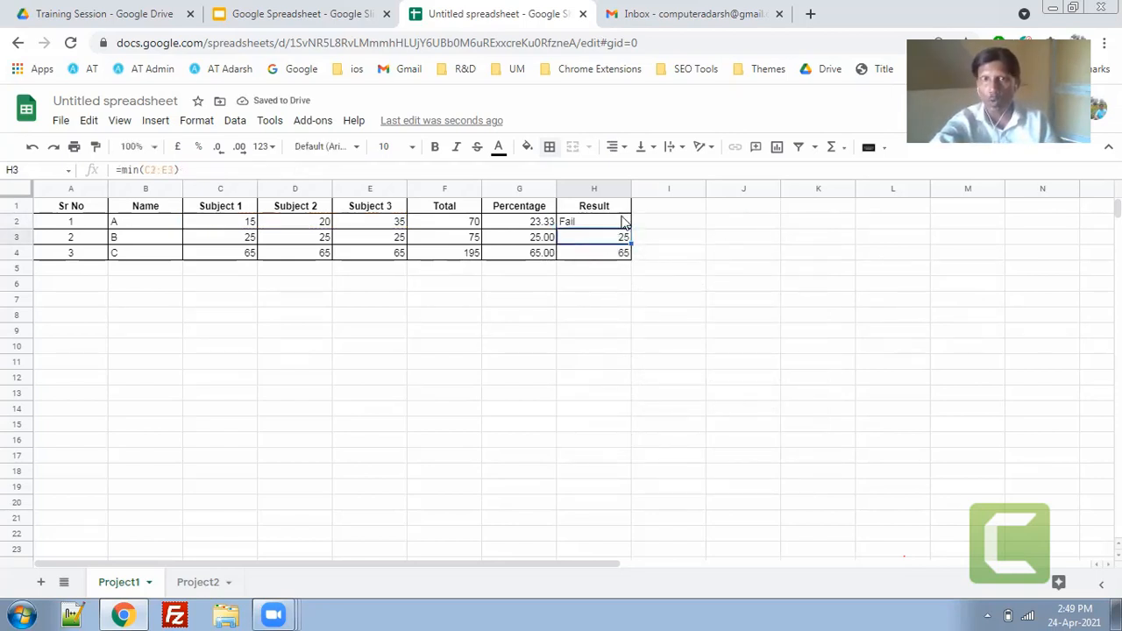
Copy the pass/fail formula from H2 down to H3 and H4.
click(623, 223)
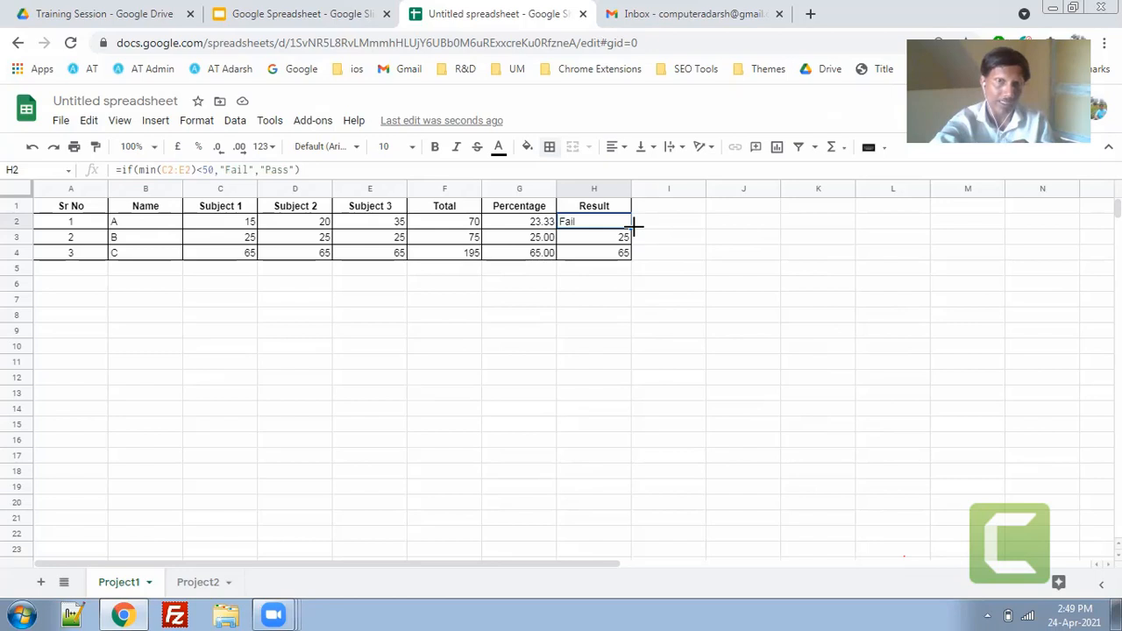
drag(635, 226, 639, 251)
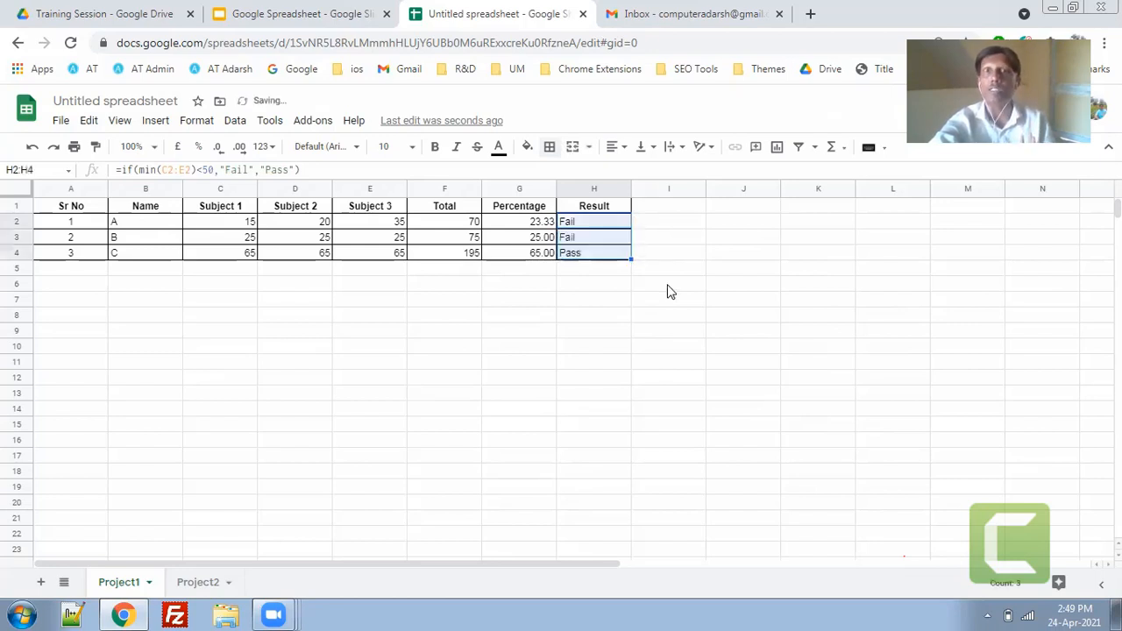
click(664, 286)
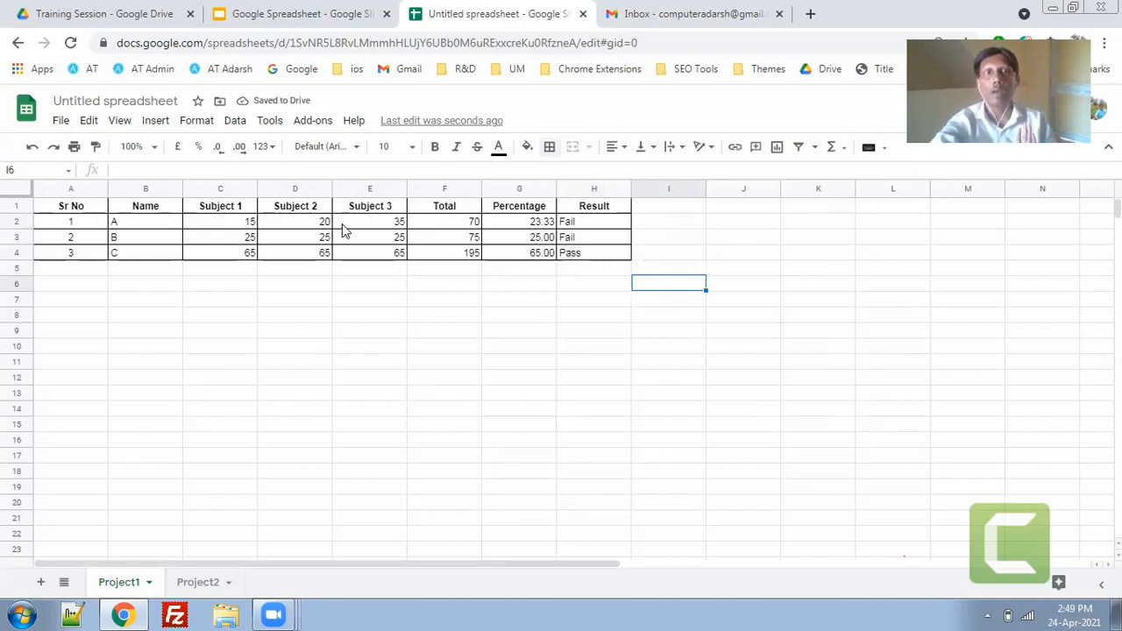
Change student A's marks to 55, 50 and 55 in cells C2 to E2.
click(251, 228)
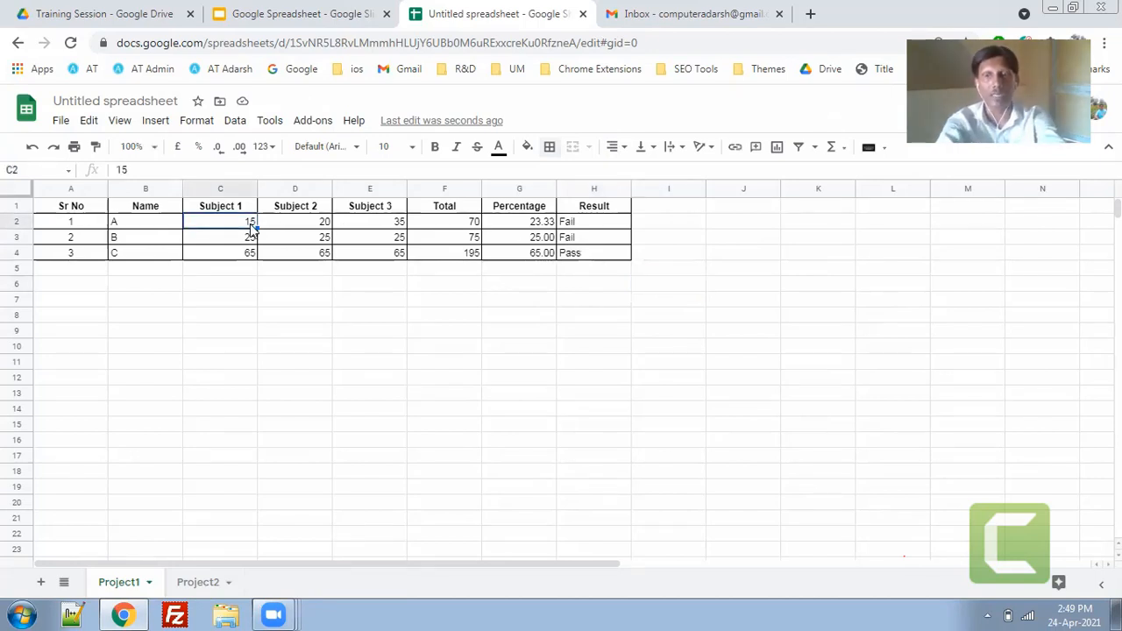
text(4)
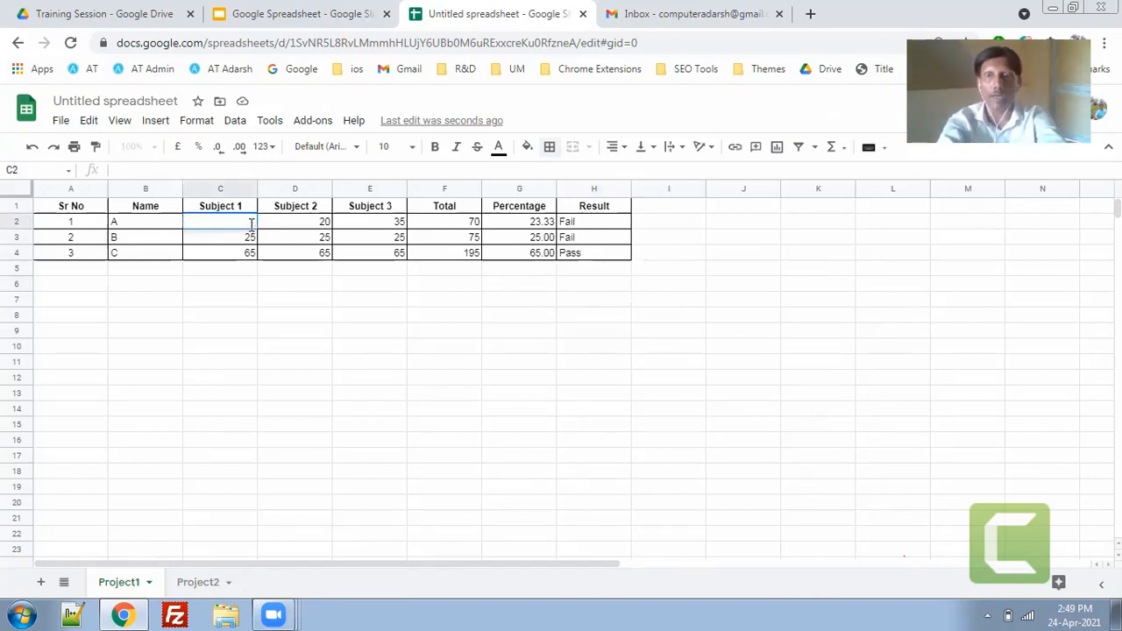
text(55)
key(Tab)
text(50)
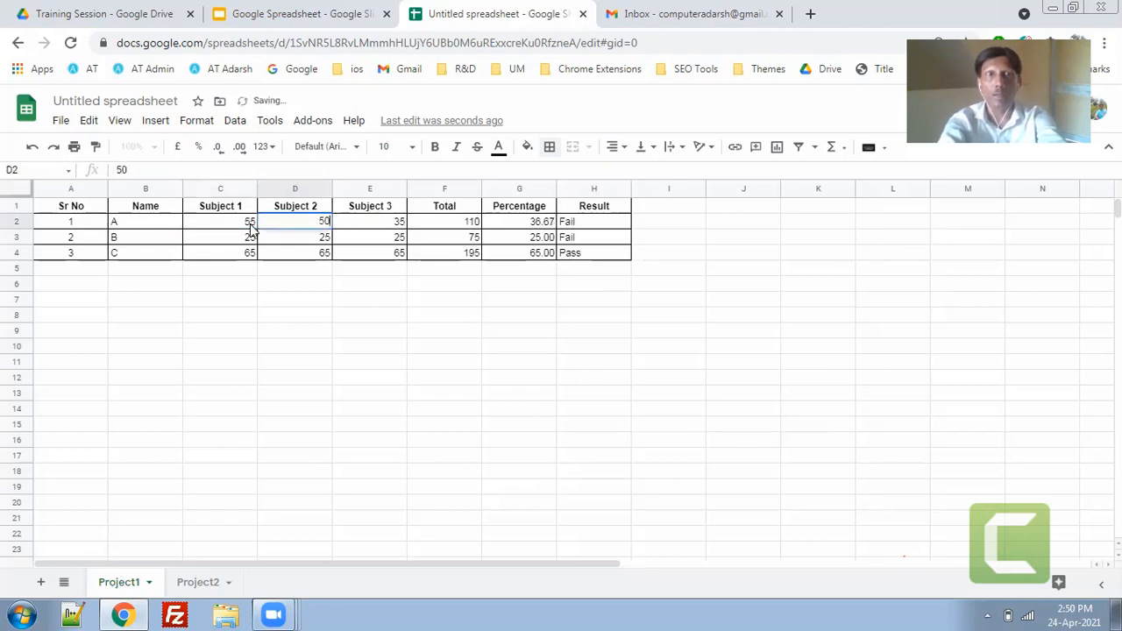
key(Tab)
text(65)
key(Return)
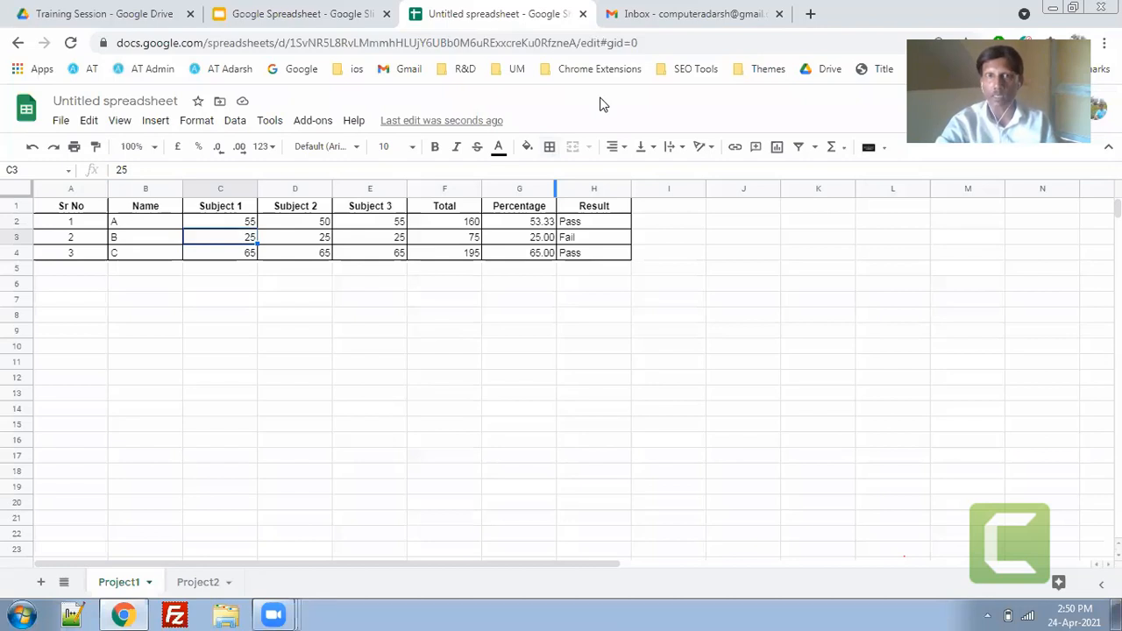
Inspect the pass/fail formula behind student A's result in H2.
click(579, 226)
double_click(578, 225)
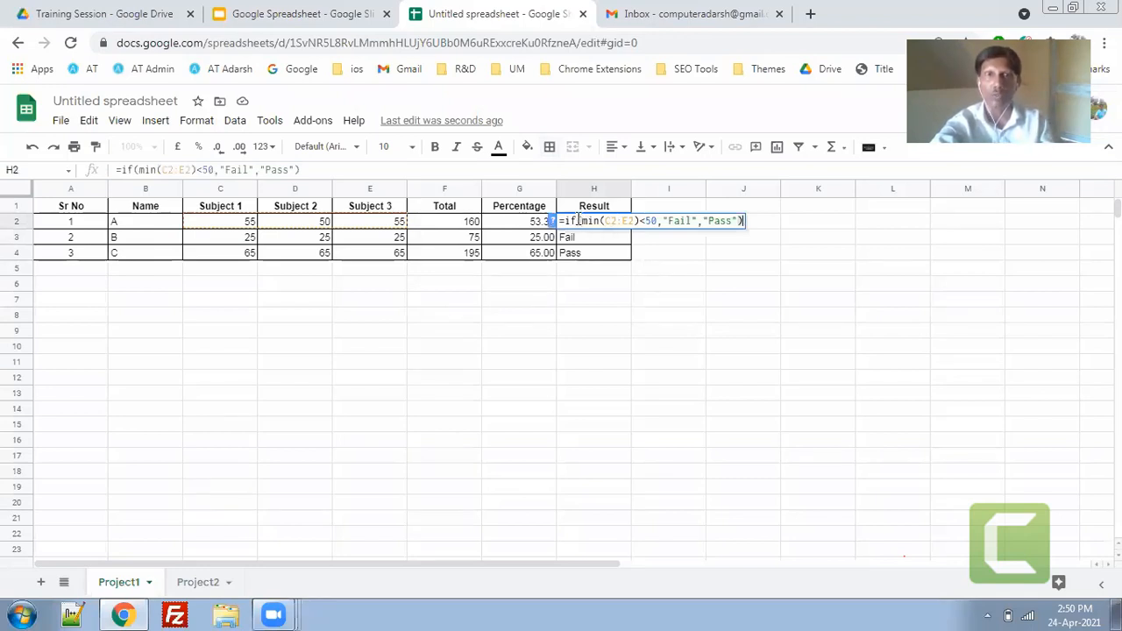
click(588, 288)
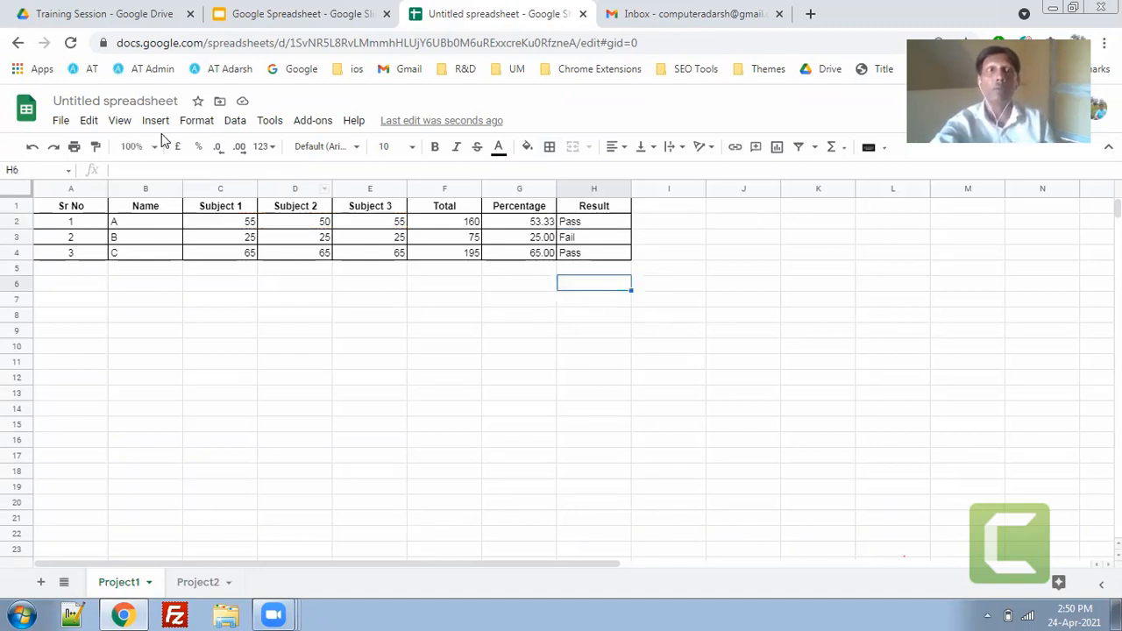
Browse the insertable function categories, including All, Array, Database, Engineering, Filter, Financial and Google, to see which functions each offers.
click(156, 121)
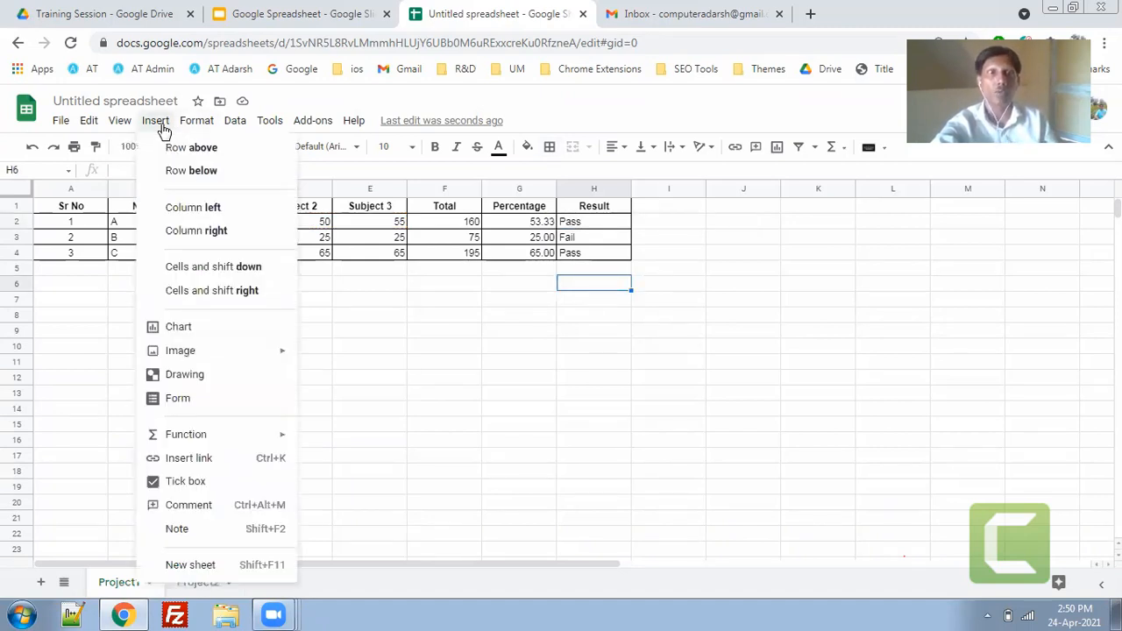
mouse_move(235, 436)
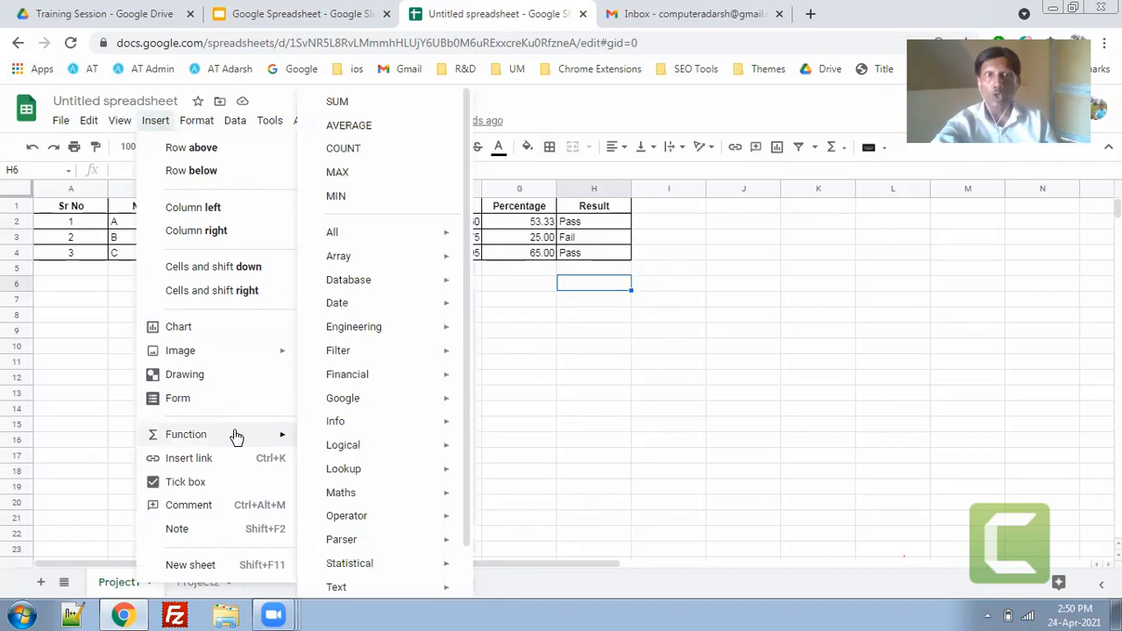
mouse_move(405, 241)
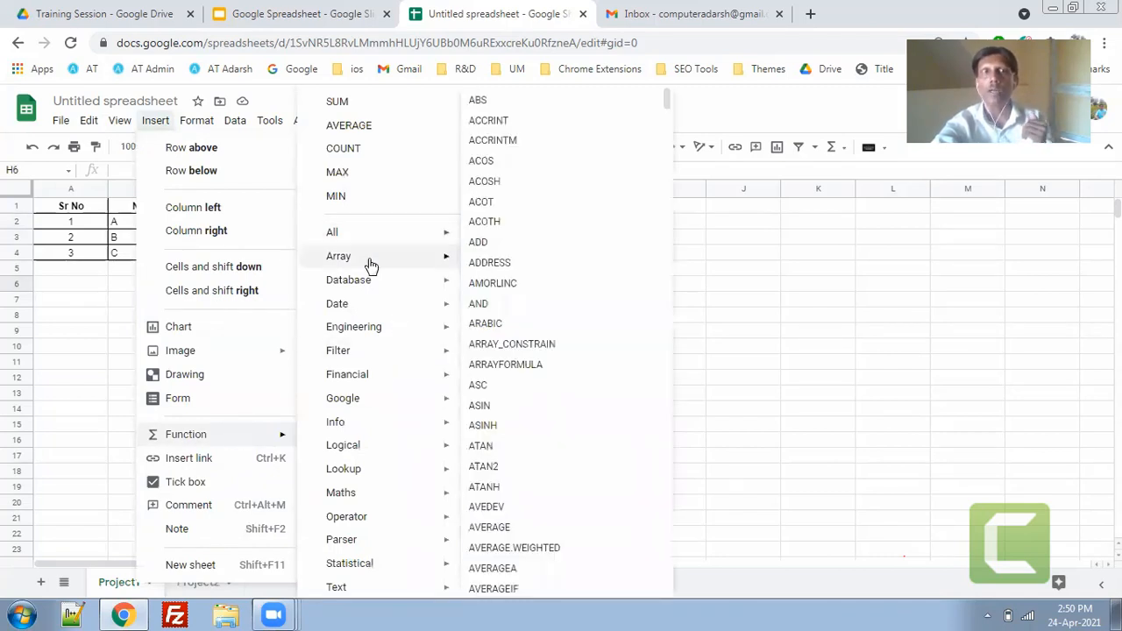
mouse_move(371, 265)
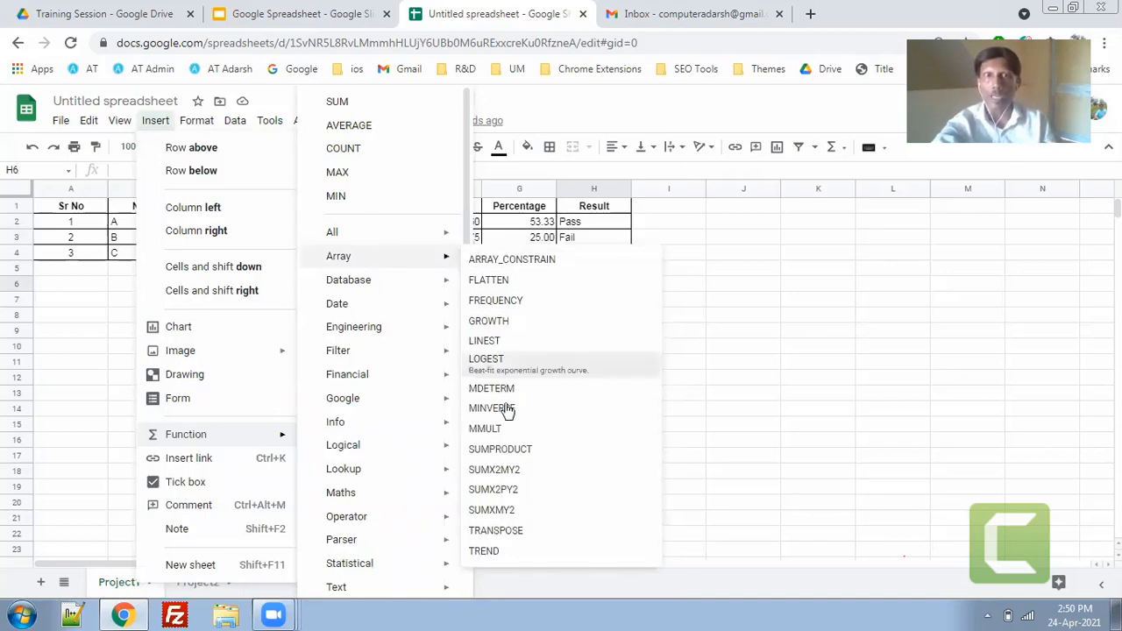
mouse_move(399, 279)
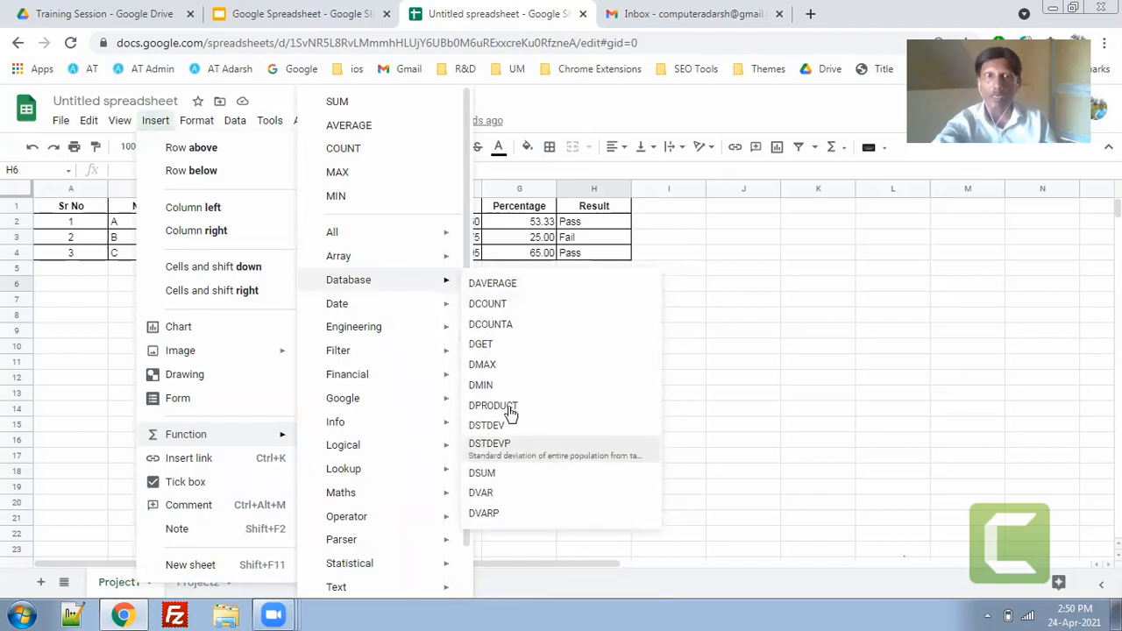
mouse_move(387, 316)
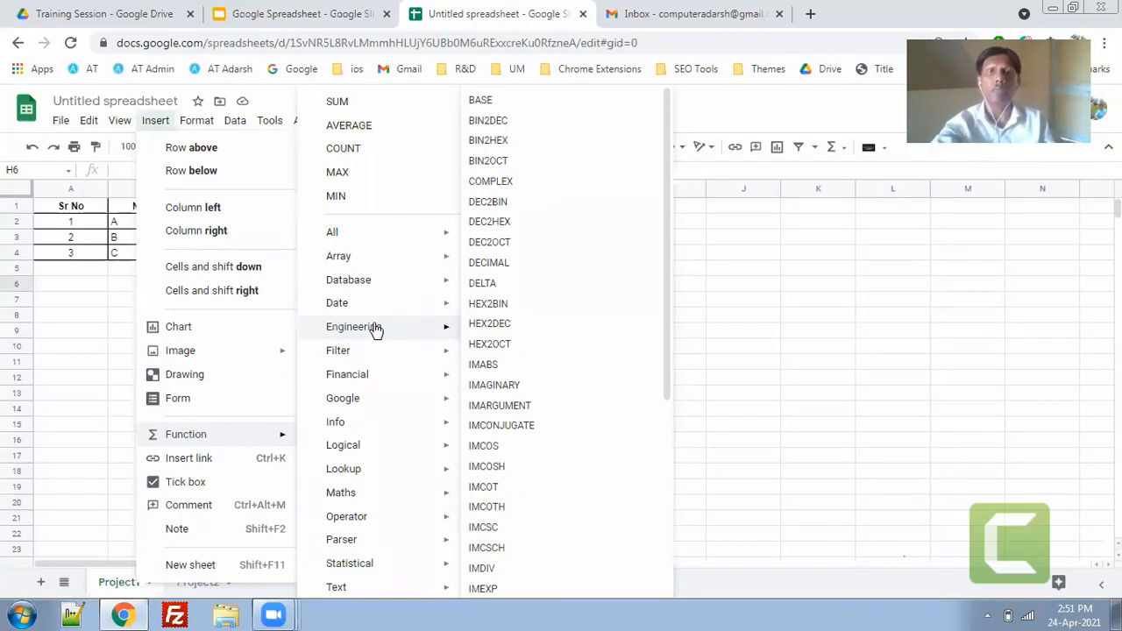
mouse_move(365, 353)
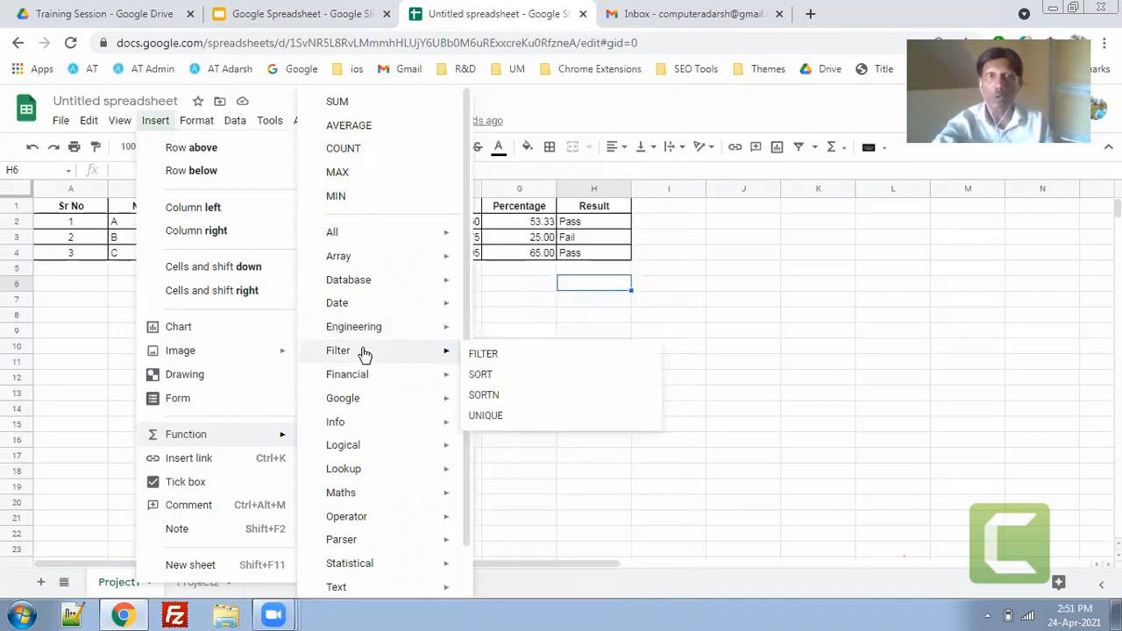
mouse_move(367, 383)
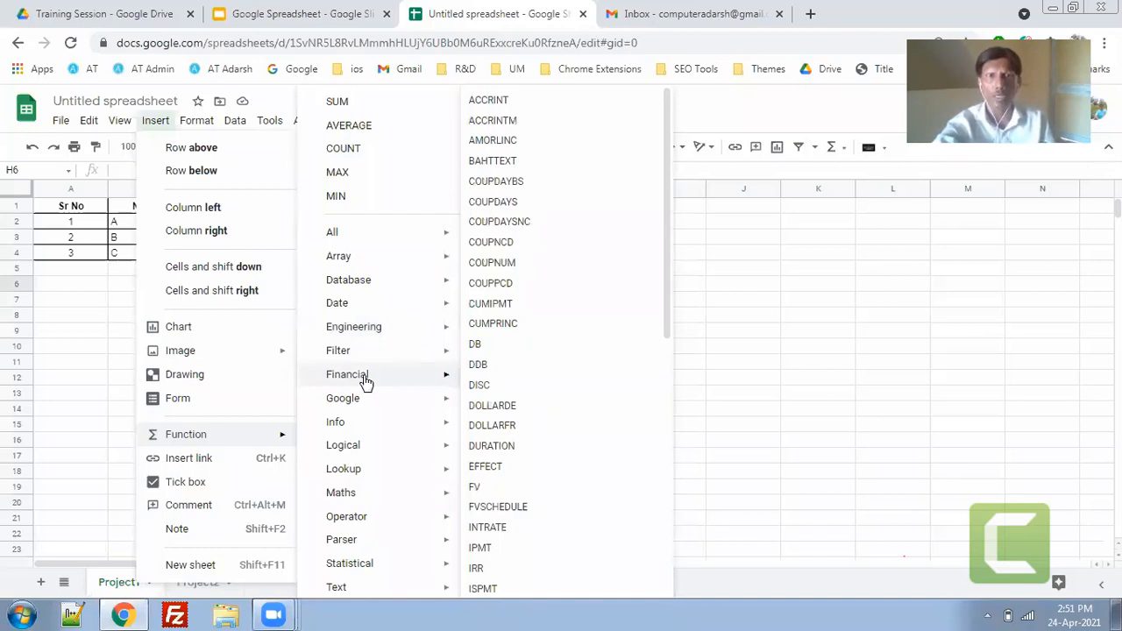
mouse_move(363, 406)
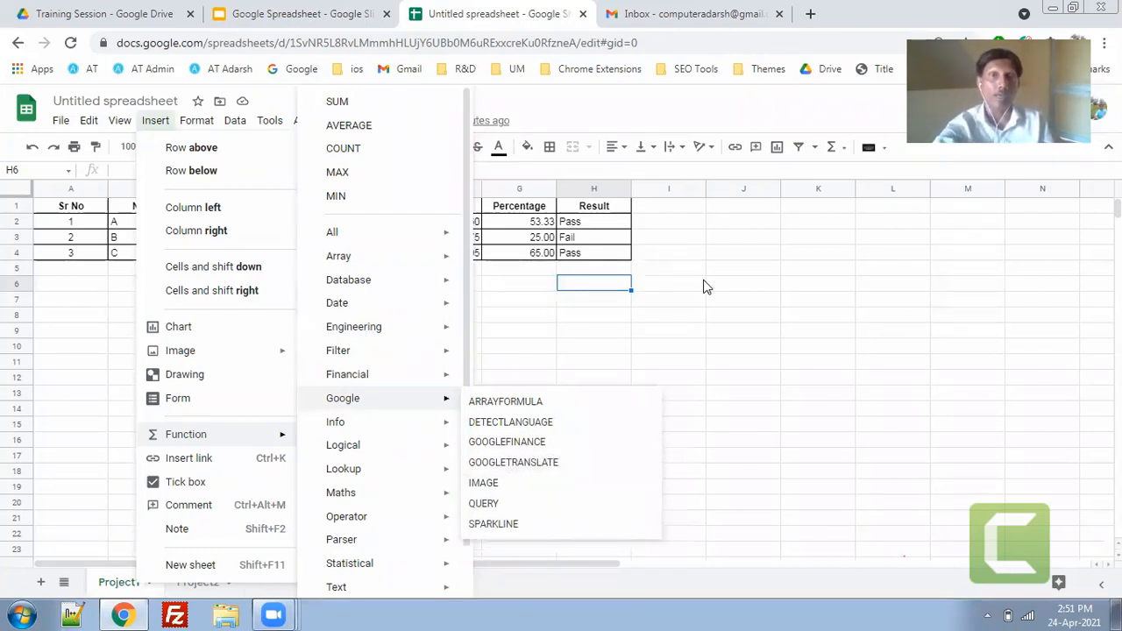
Try to translate student A's result in I2 with the formula =googletranslate(H2,"en","gj").
click(668, 226)
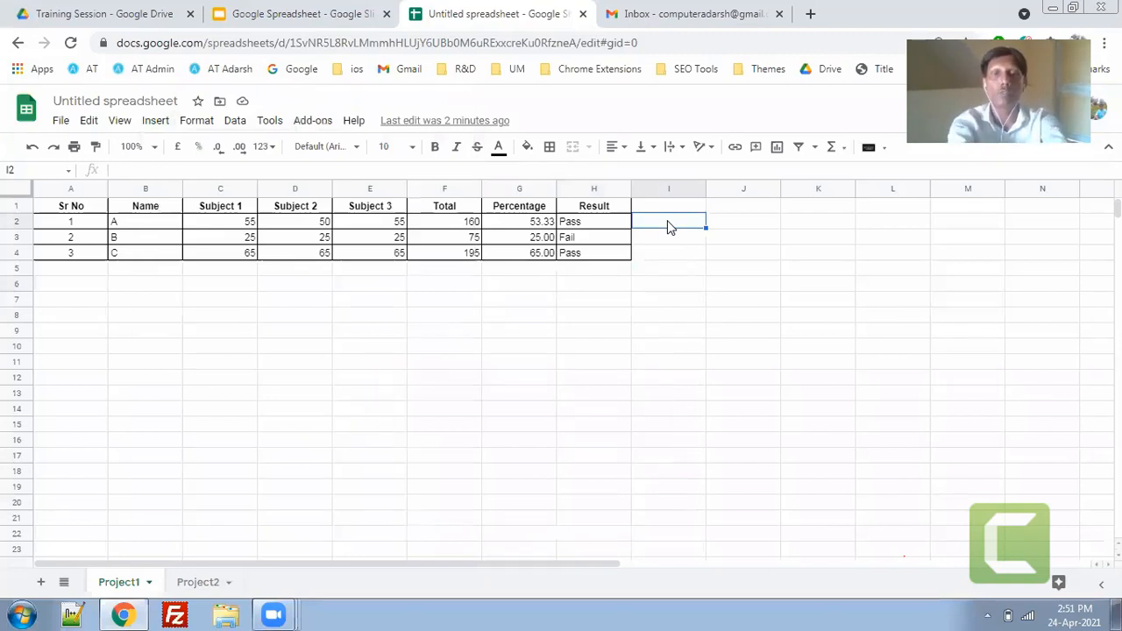
text(=)
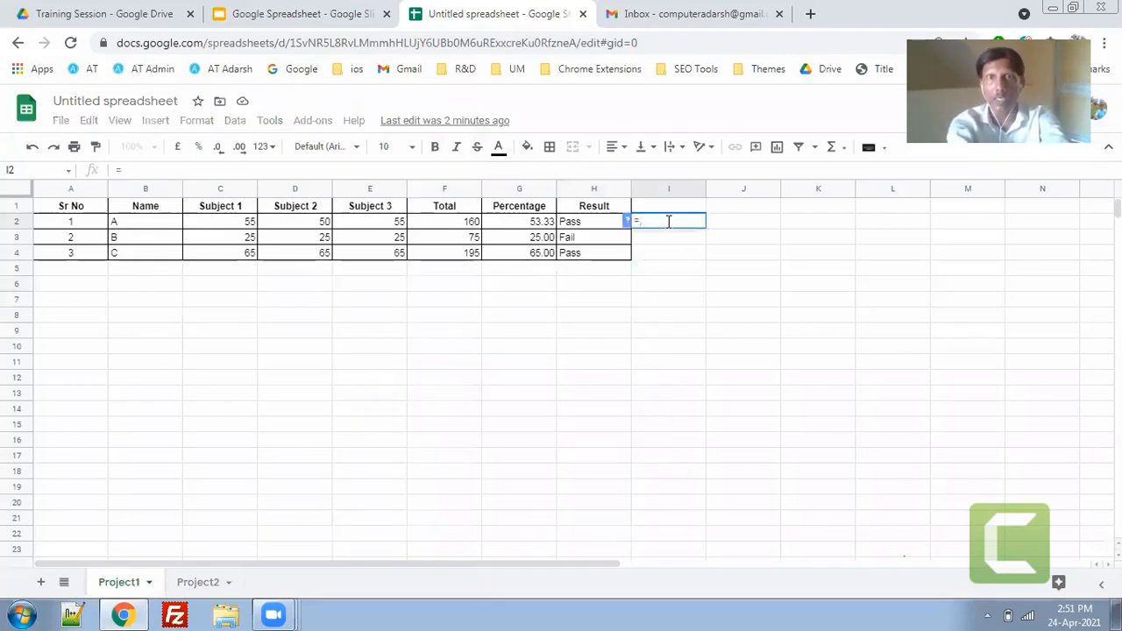
text(googletra)
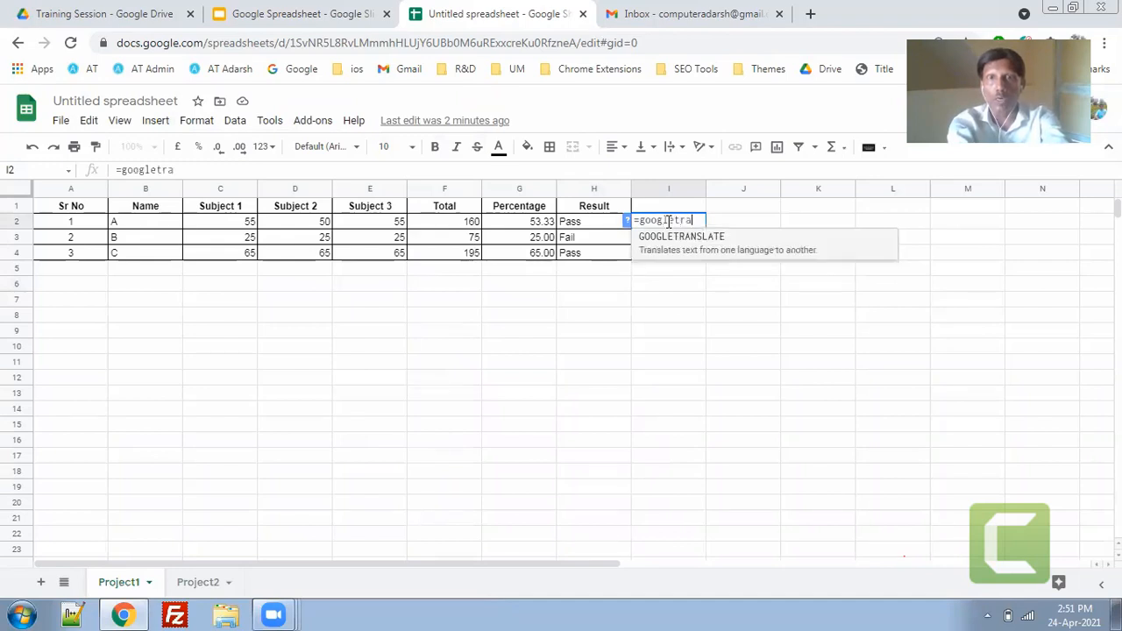
text(nslate()
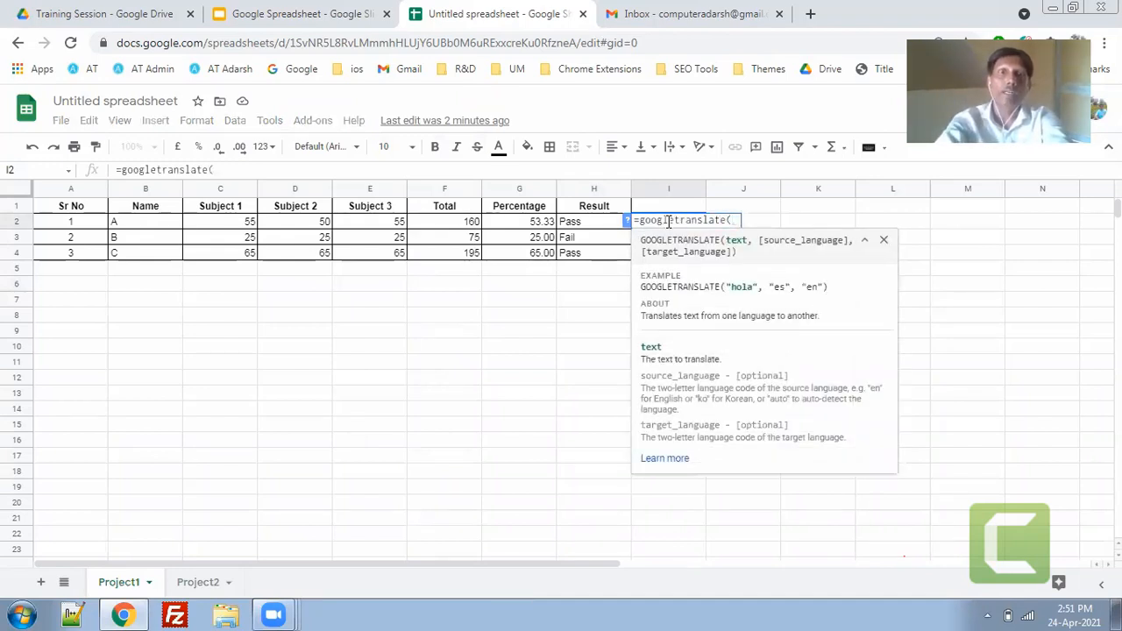
key(Left)
text(,)
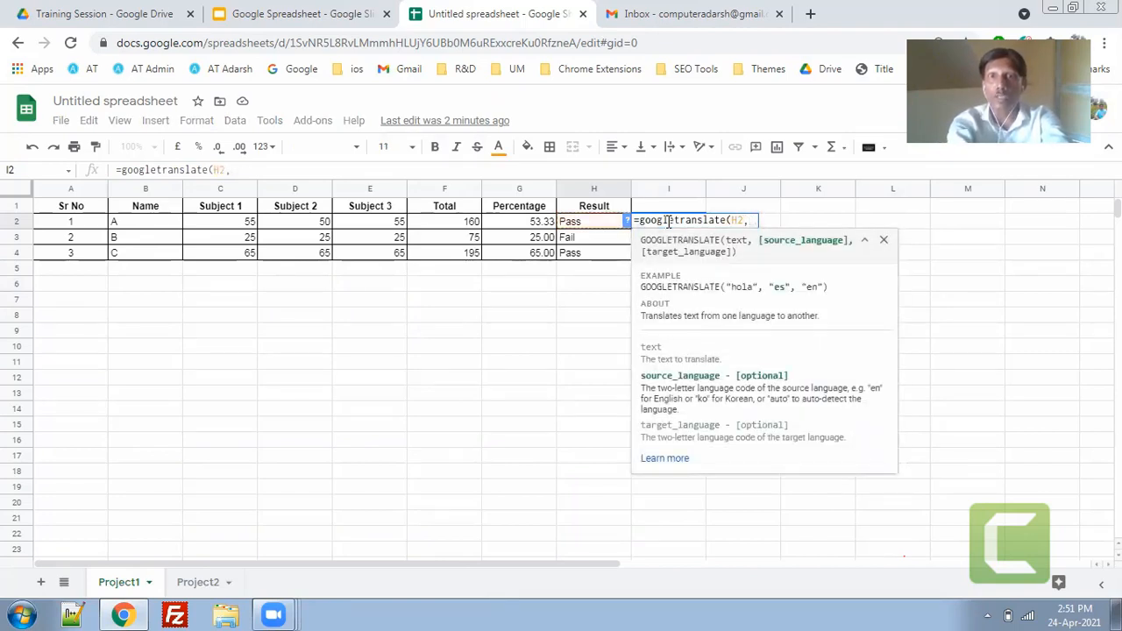
text("en",")
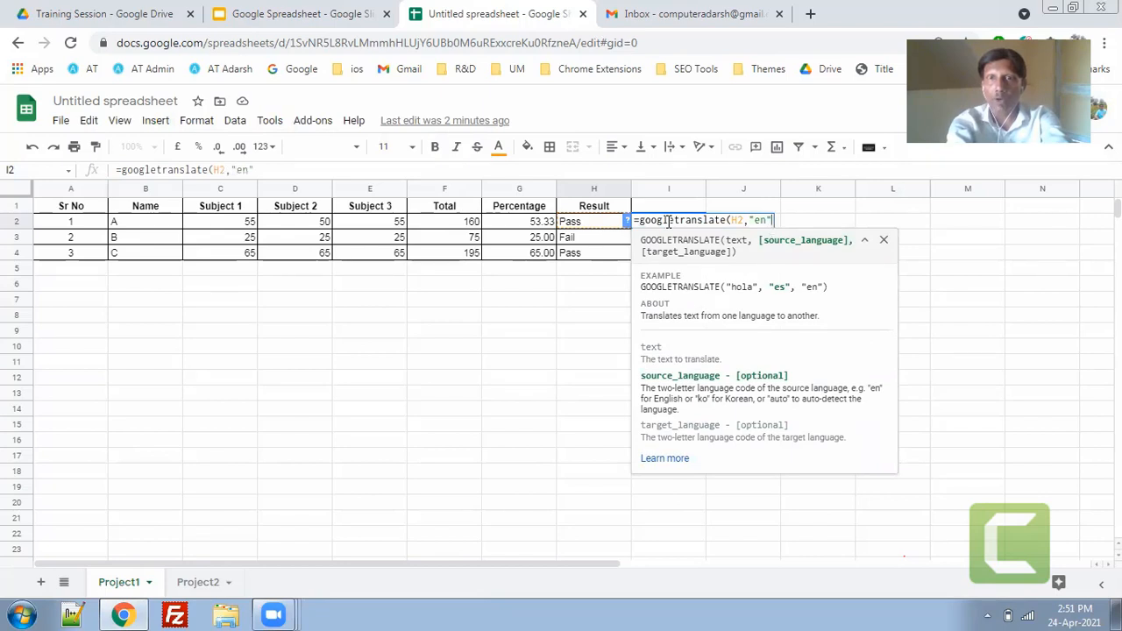
text(gj)
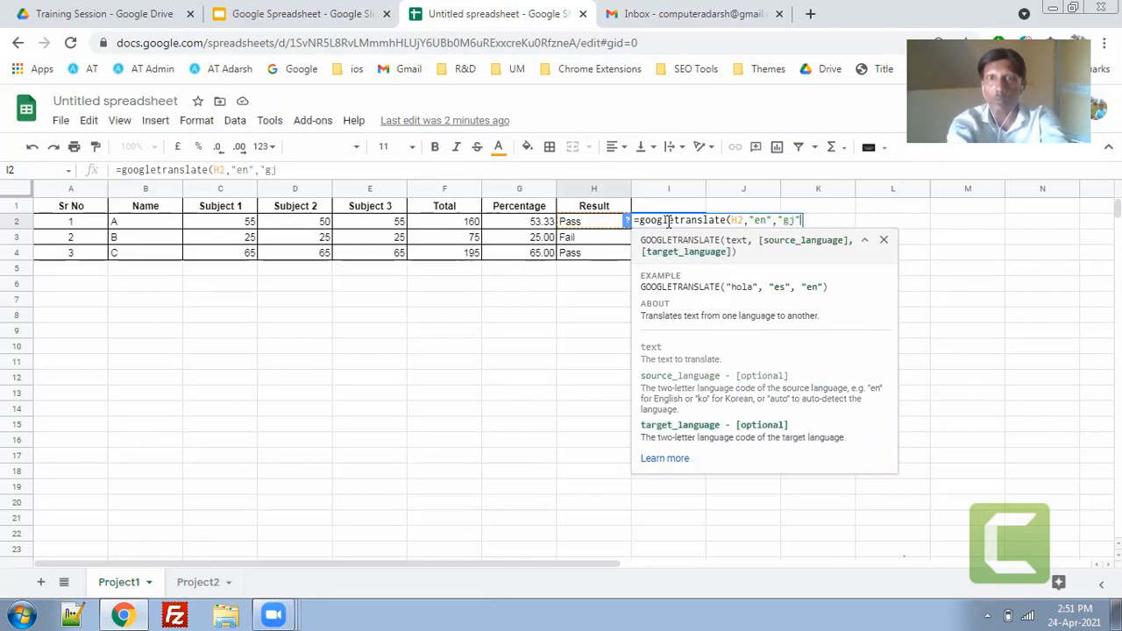
text("))
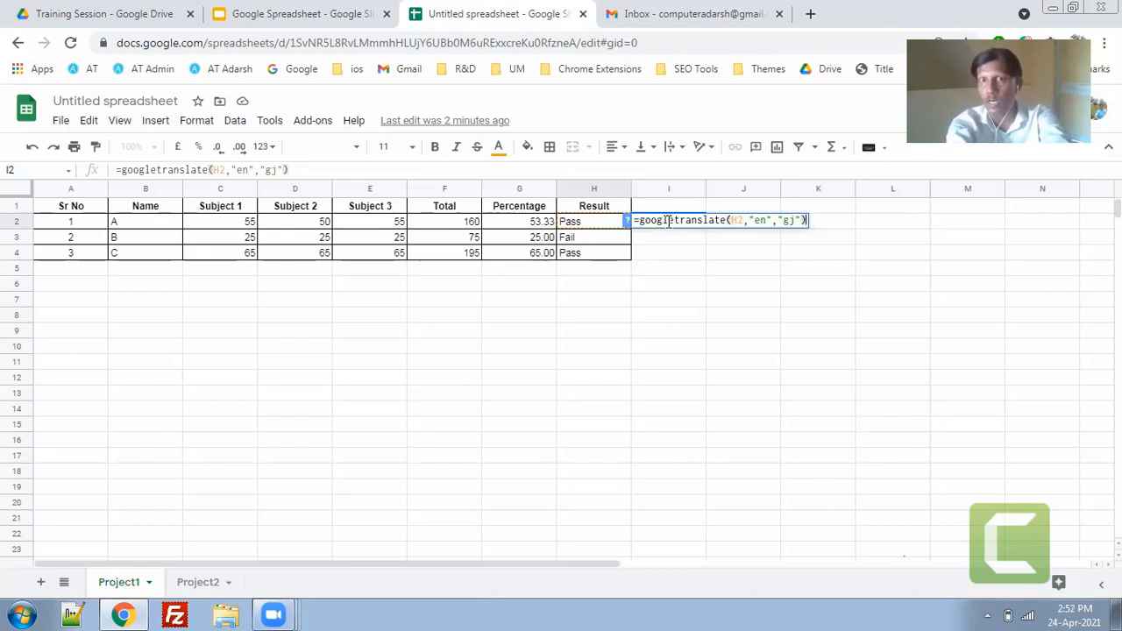
key(Return)
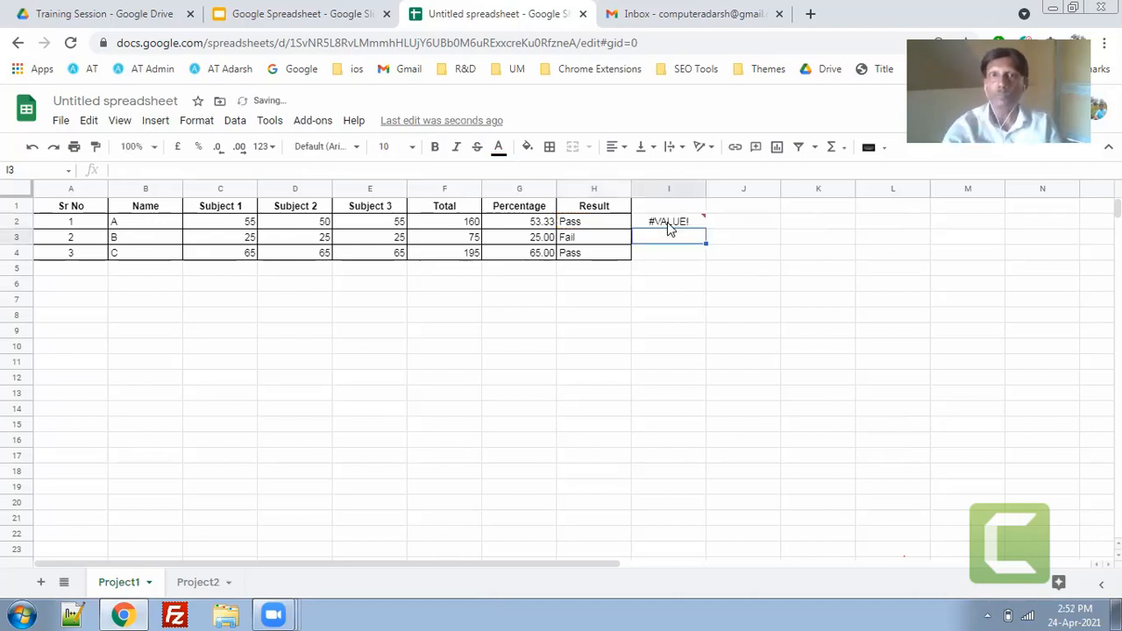
Check the GOOGLETRANSLATE help article and its related DETECTLANGUAGE page for syntax, examples and language codes.
click(669, 224)
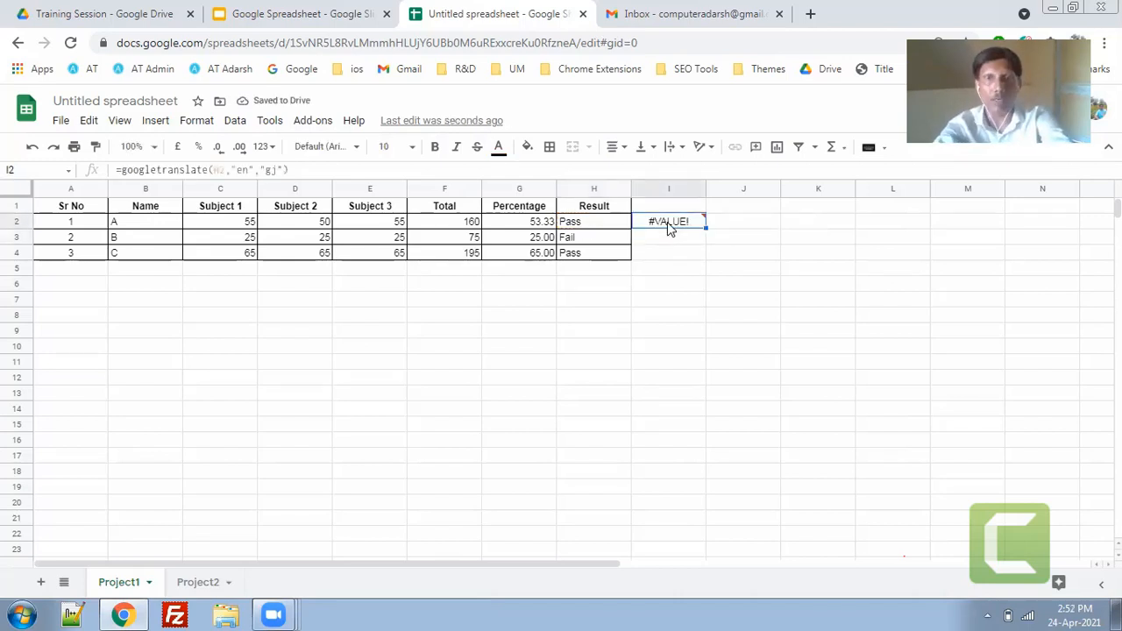
double_click(669, 225)
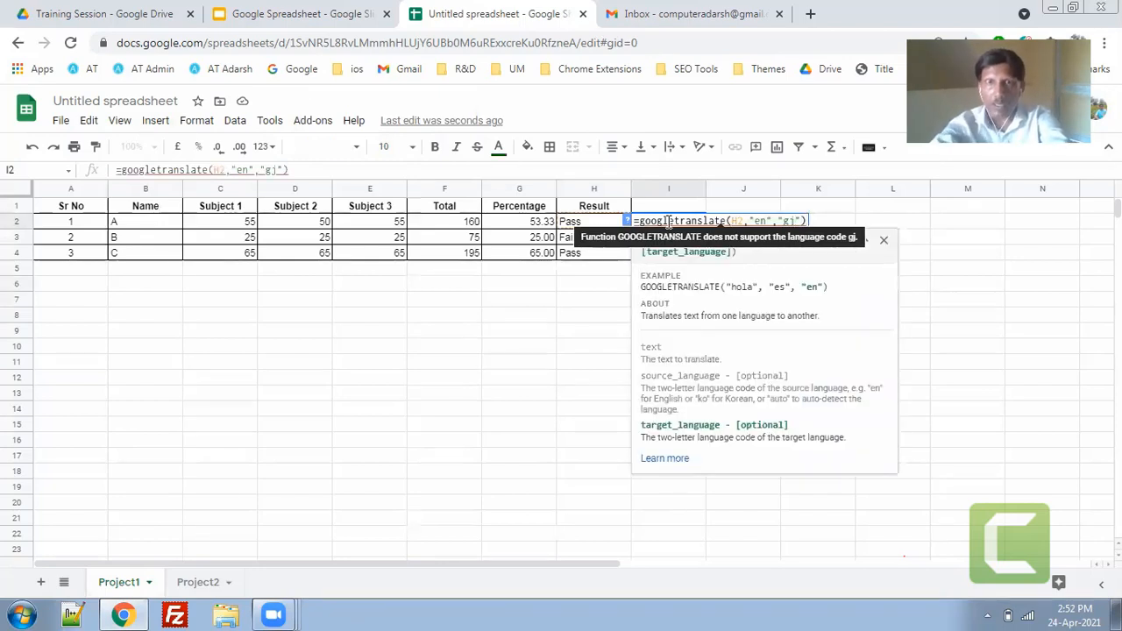
click(669, 458)
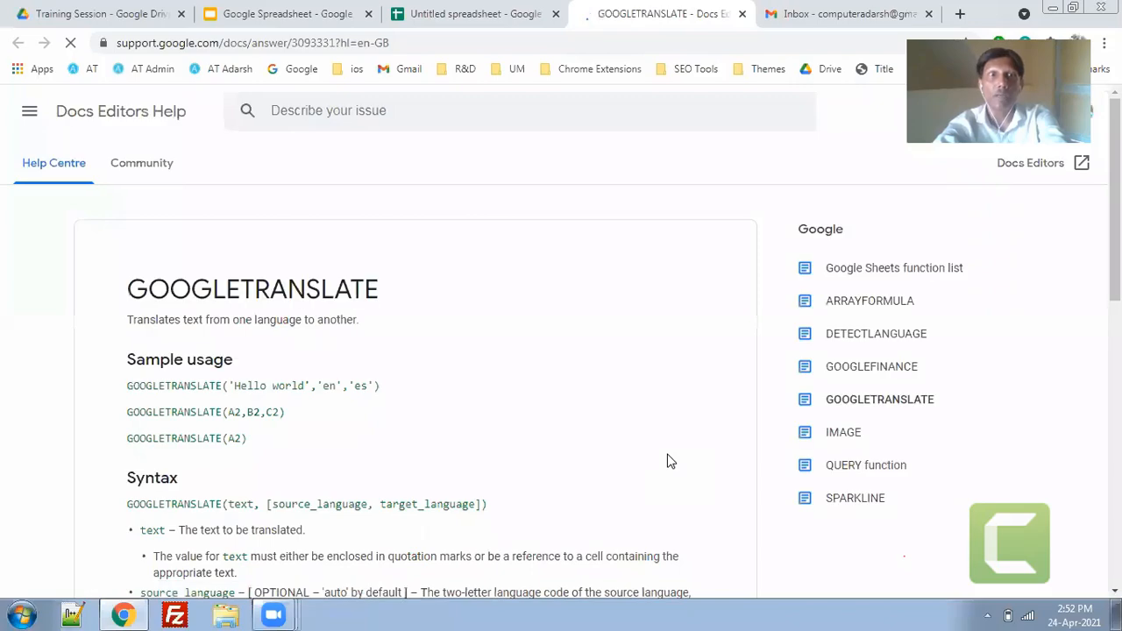
scroll(528, 453, down, 10)
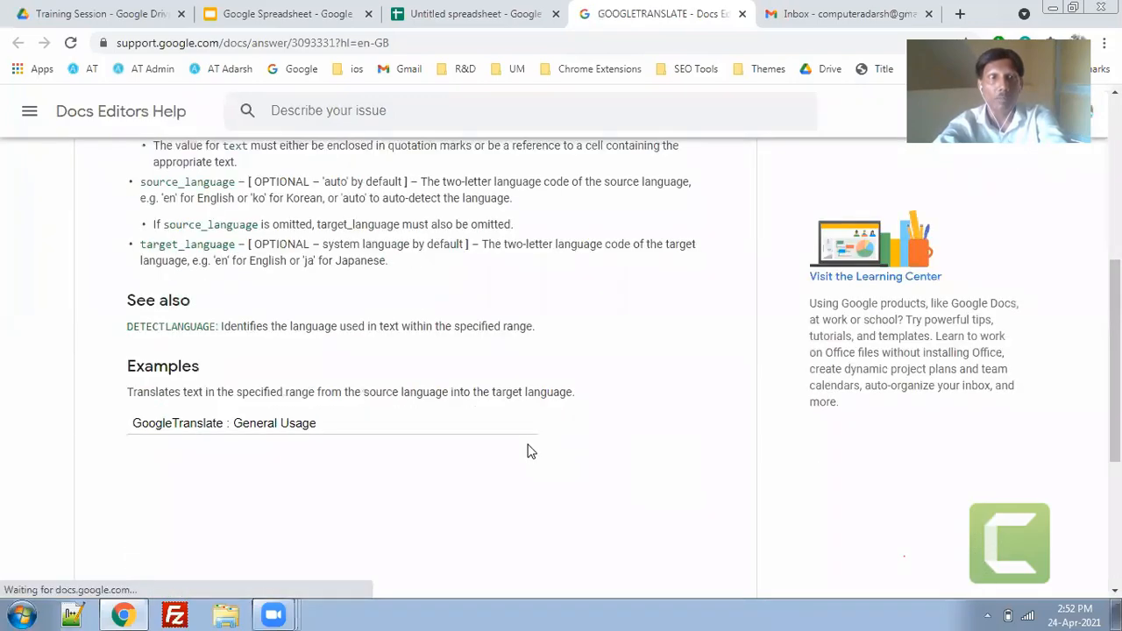
scroll(529, 451, up, 4)
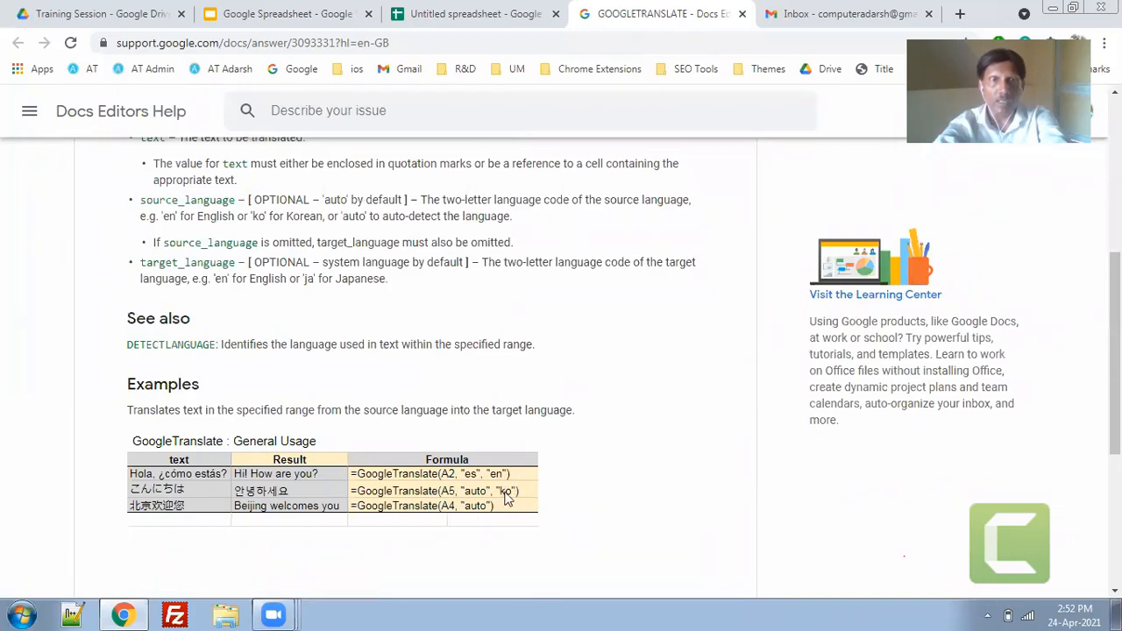
scroll(505, 494, up, 1)
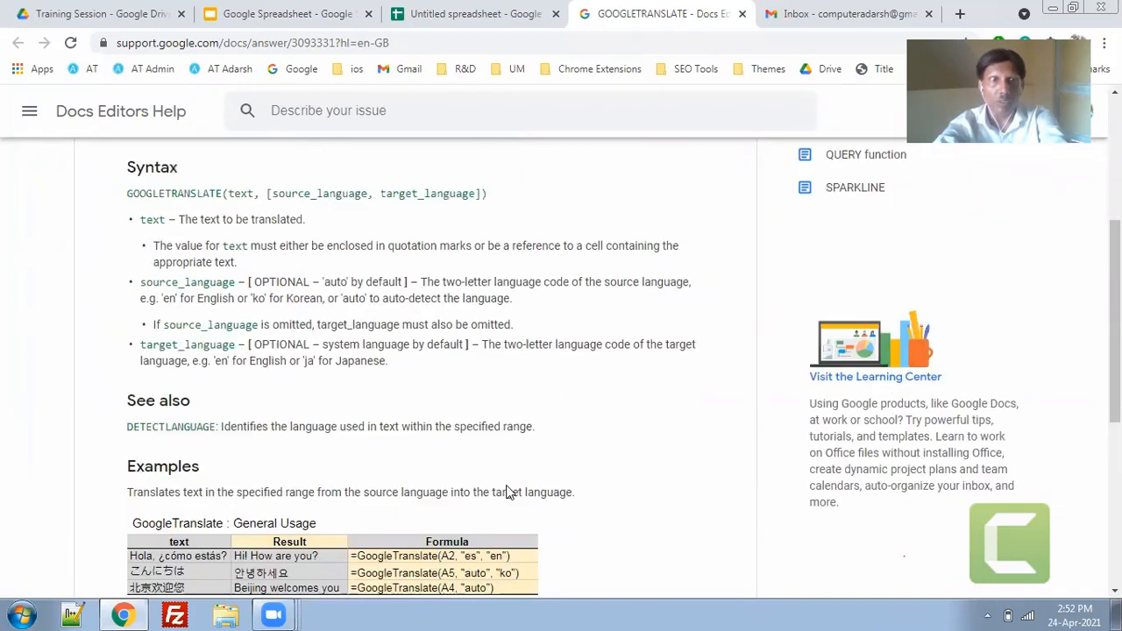
click(157, 428)
scroll(348, 465, down, 3)
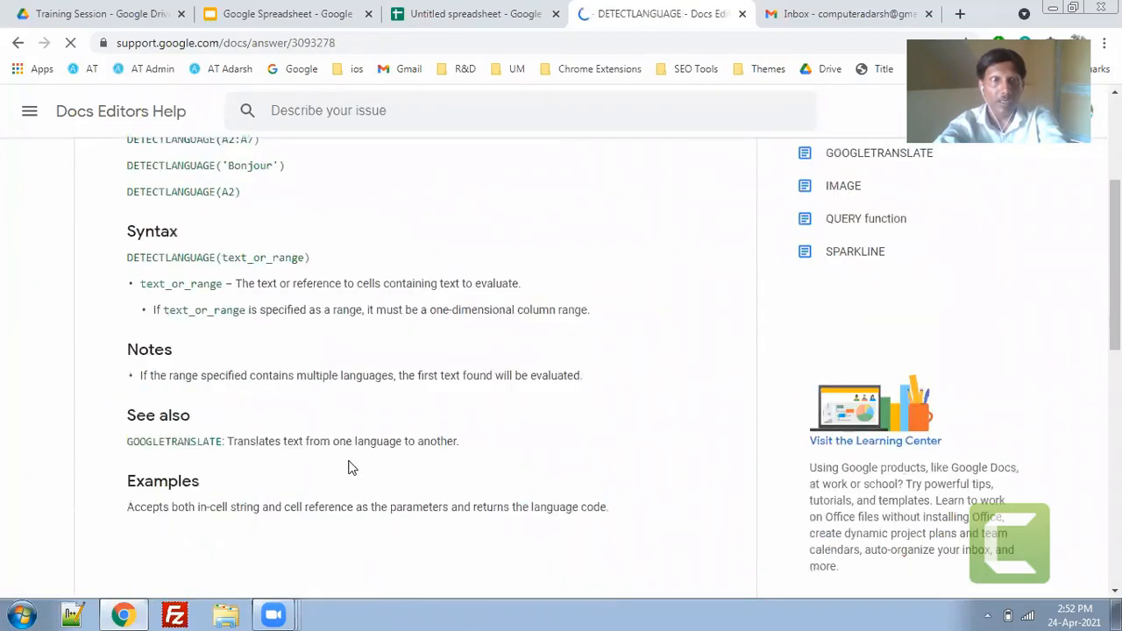
scroll(348, 467, down, 5)
key(ctrl+w)
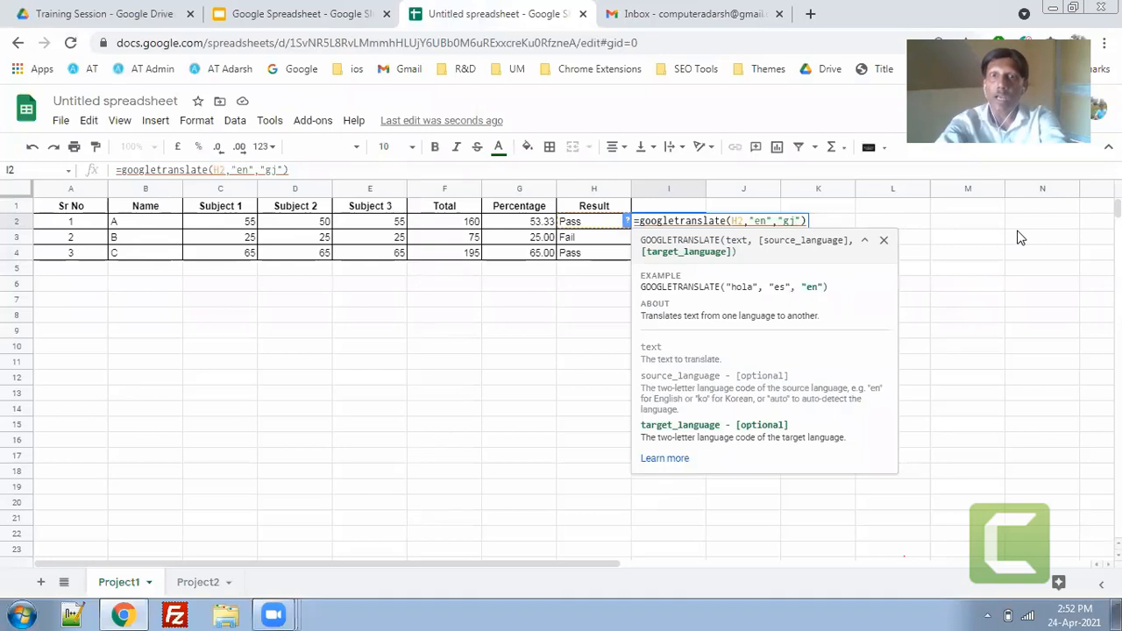
Set the target language in I2 to "es" and copy the translation formula down to I4.
key(Return)
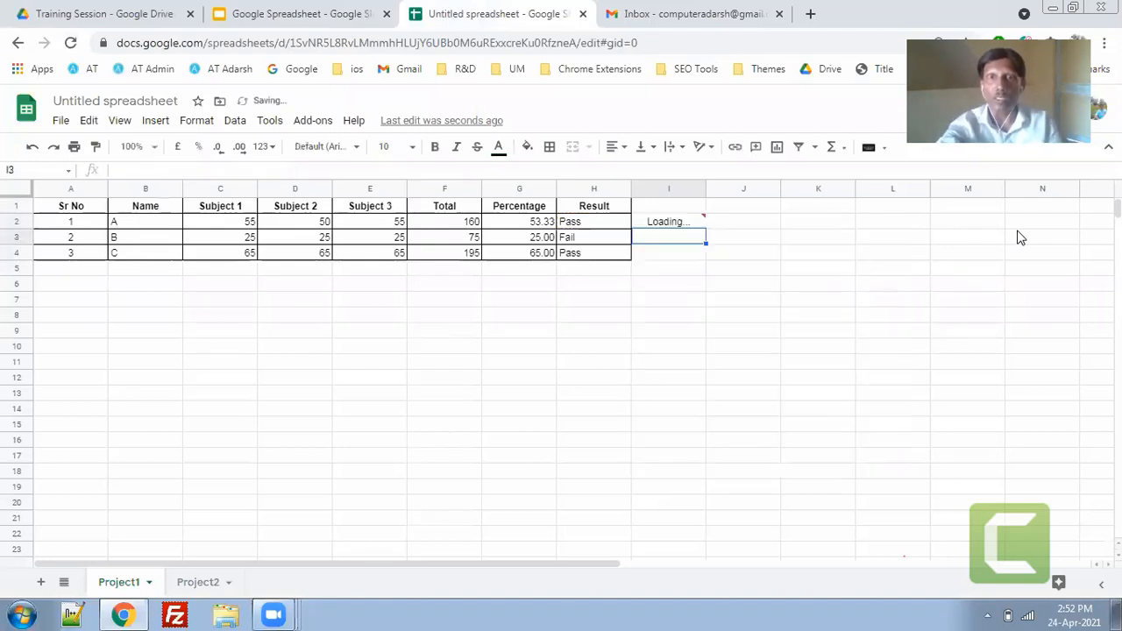
click(687, 225)
drag(705, 229, 705, 251)
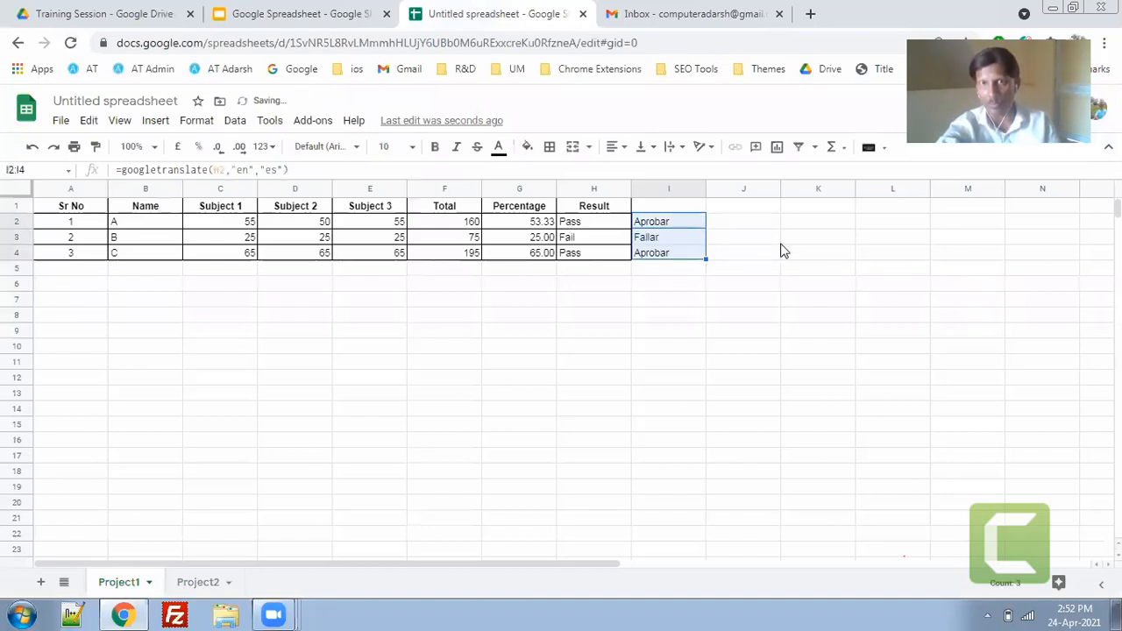
click(779, 240)
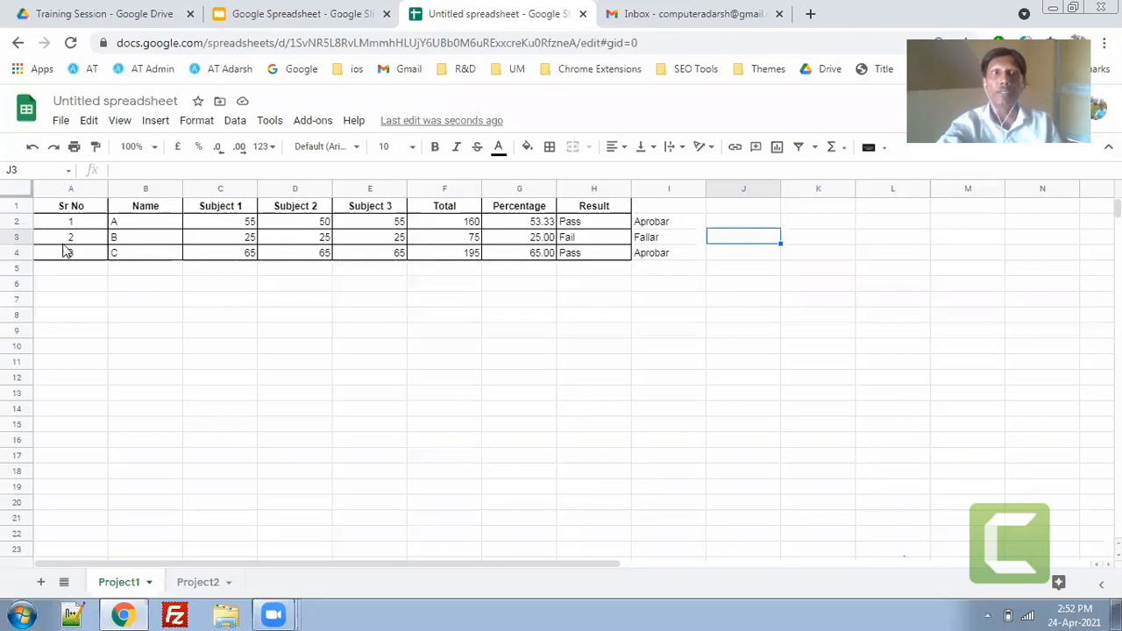
click(130, 318)
drag(69, 210, 140, 224)
drag(320, 252, 609, 263)
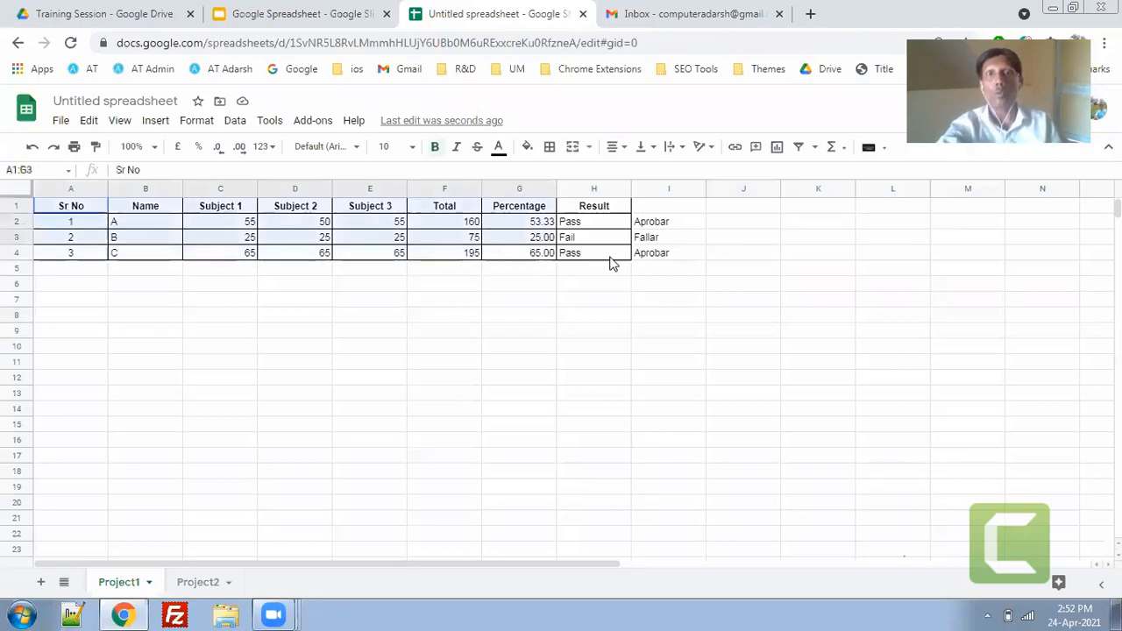
click(701, 301)
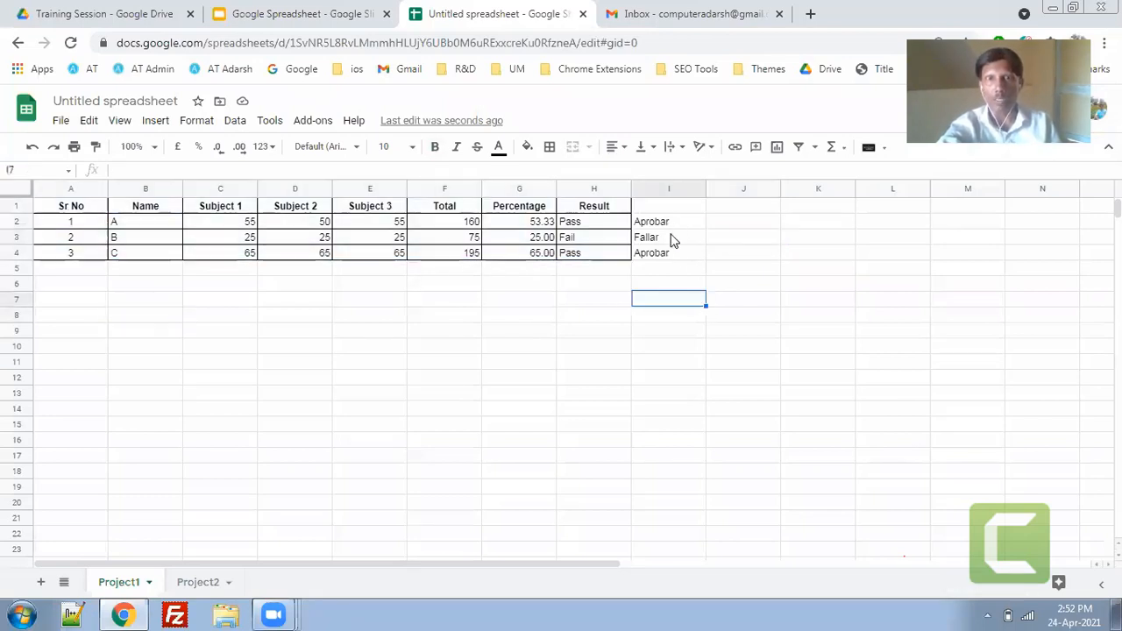
Clear the translated results from column I beside the marks table.
drag(672, 224, 676, 268)
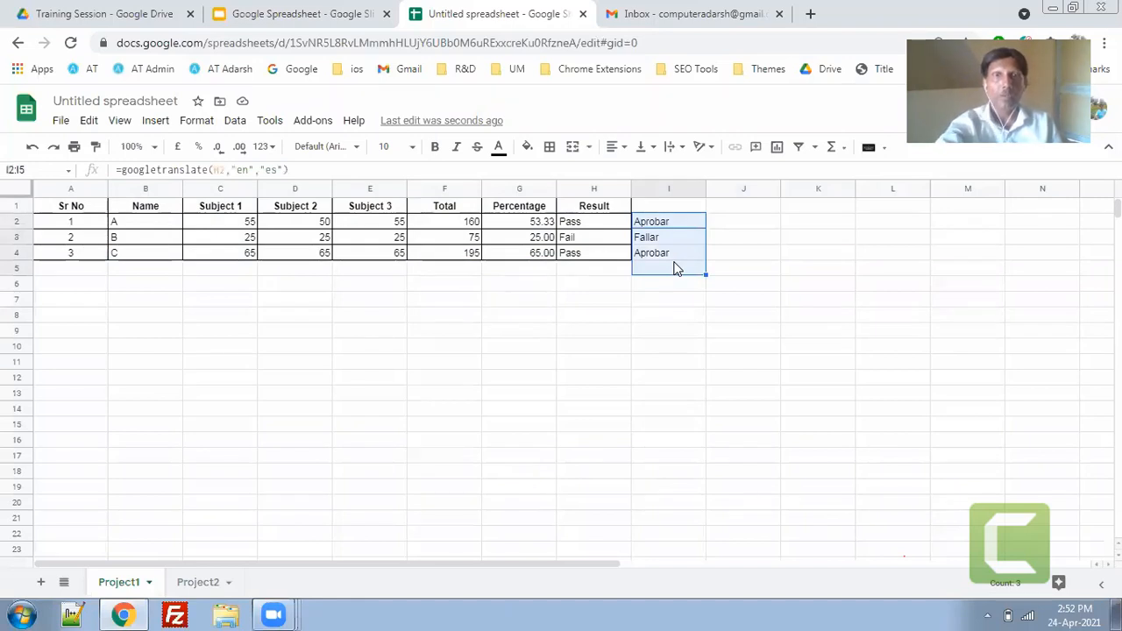
key(Delete)
Apply alternating colours to the marks table A1:H4 using the default style with the yellow header.
click(142, 316)
drag(77, 206, 606, 260)
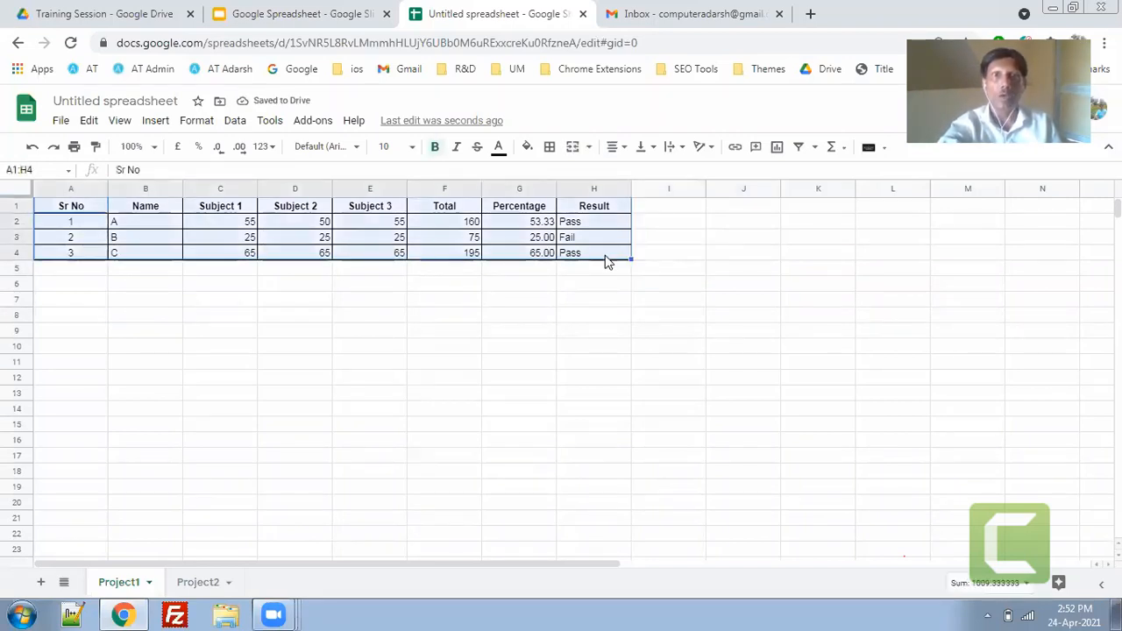
click(204, 122)
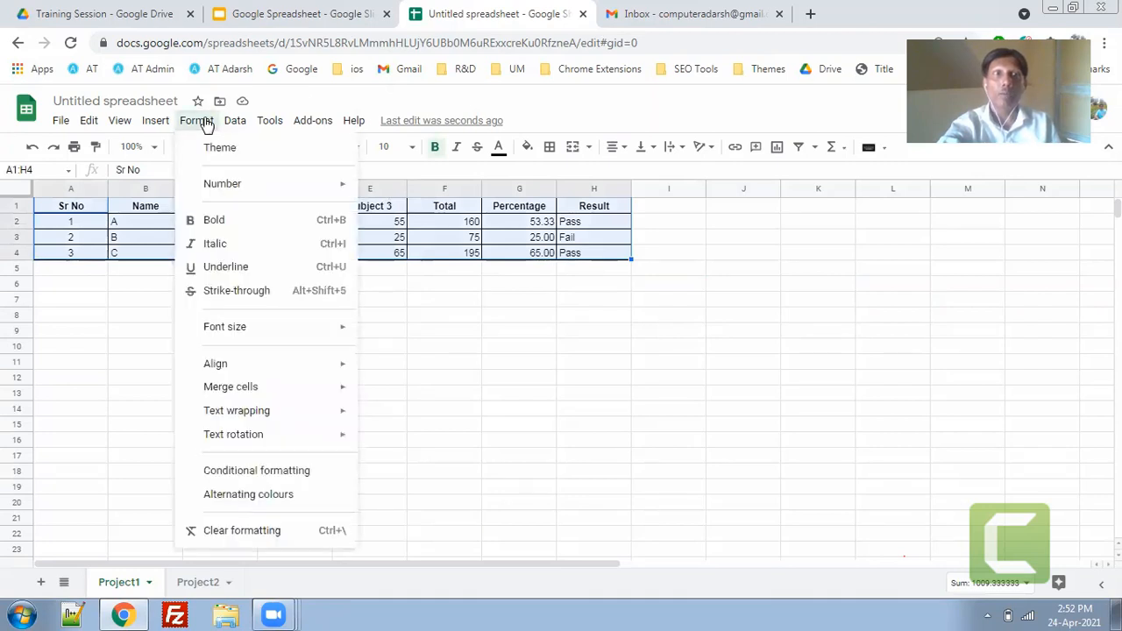
double_click(262, 503)
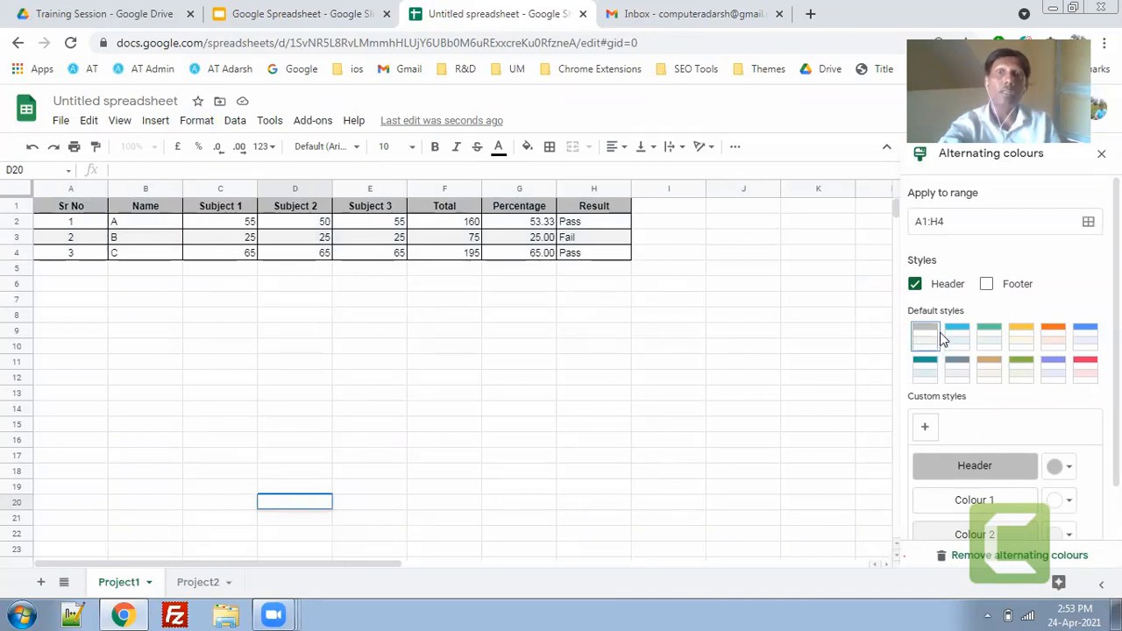
click(987, 342)
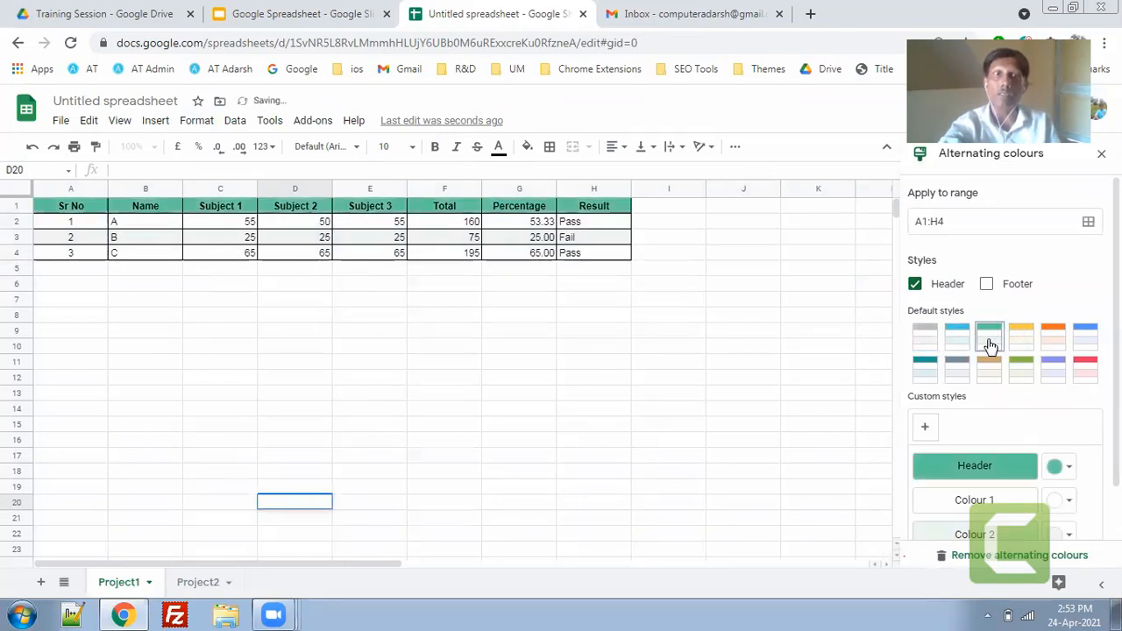
click(1023, 346)
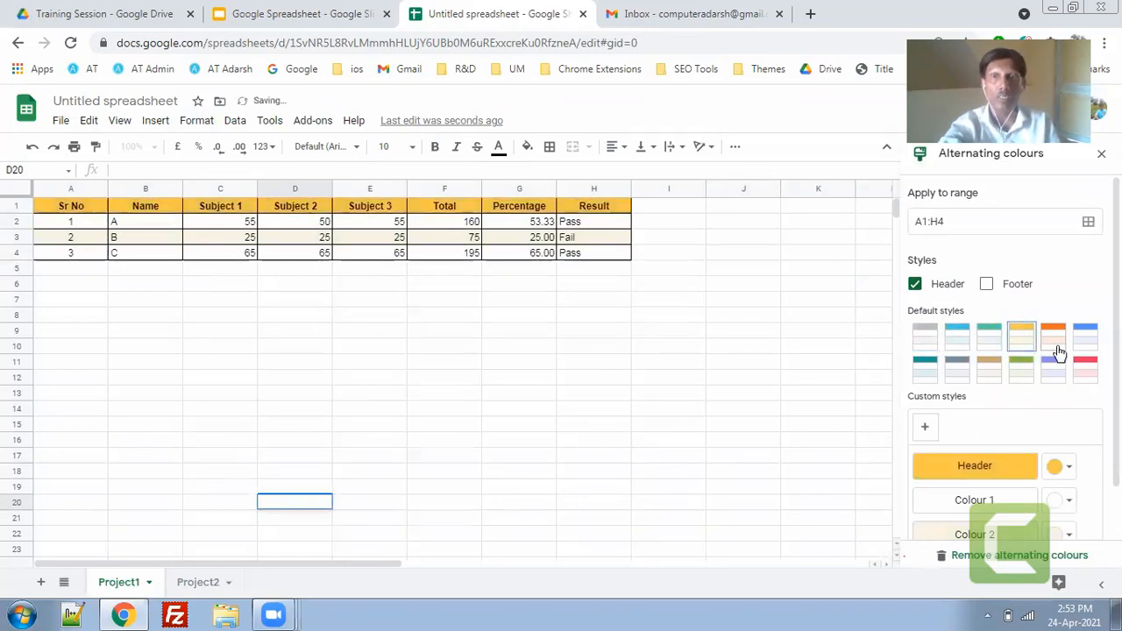
scroll(964, 533, down, 2)
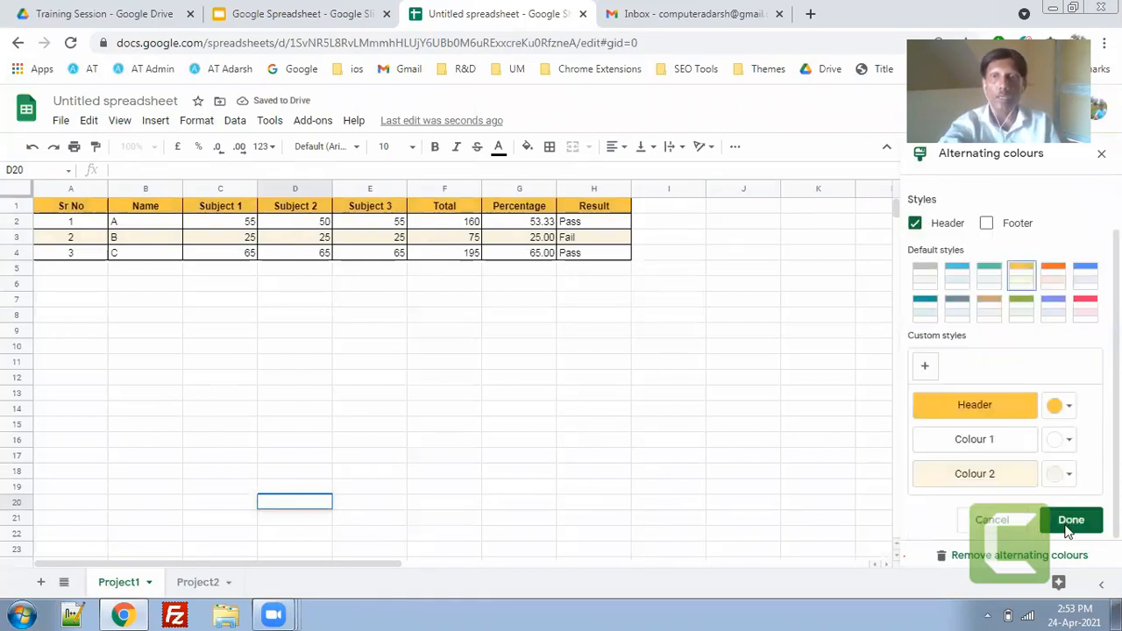
click(1064, 519)
click(647, 385)
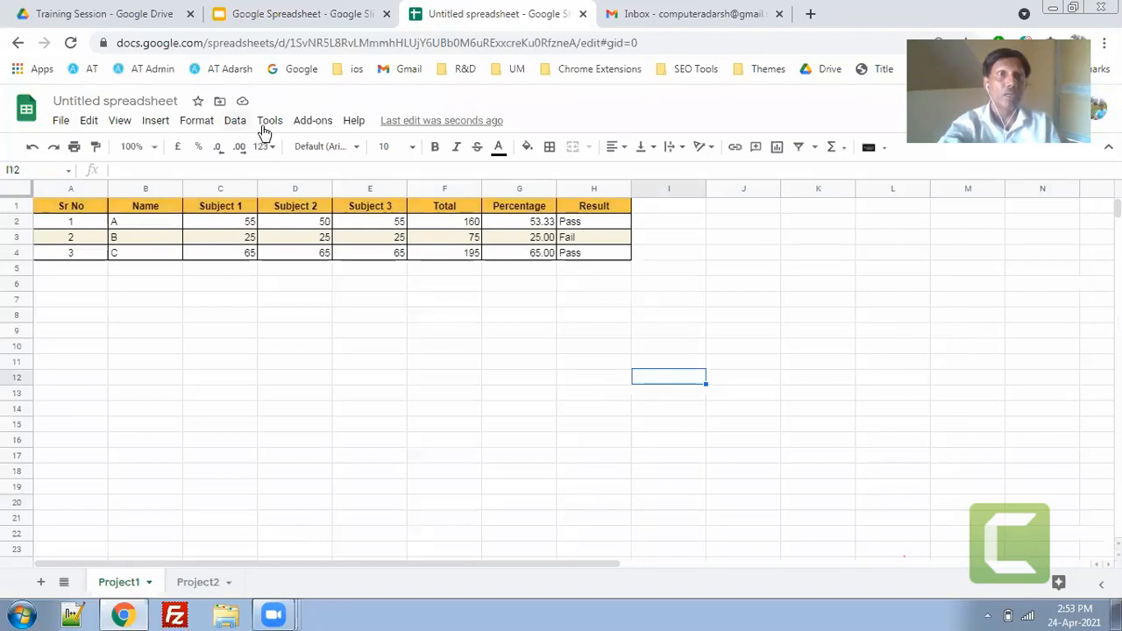
drag(70, 205, 585, 254)
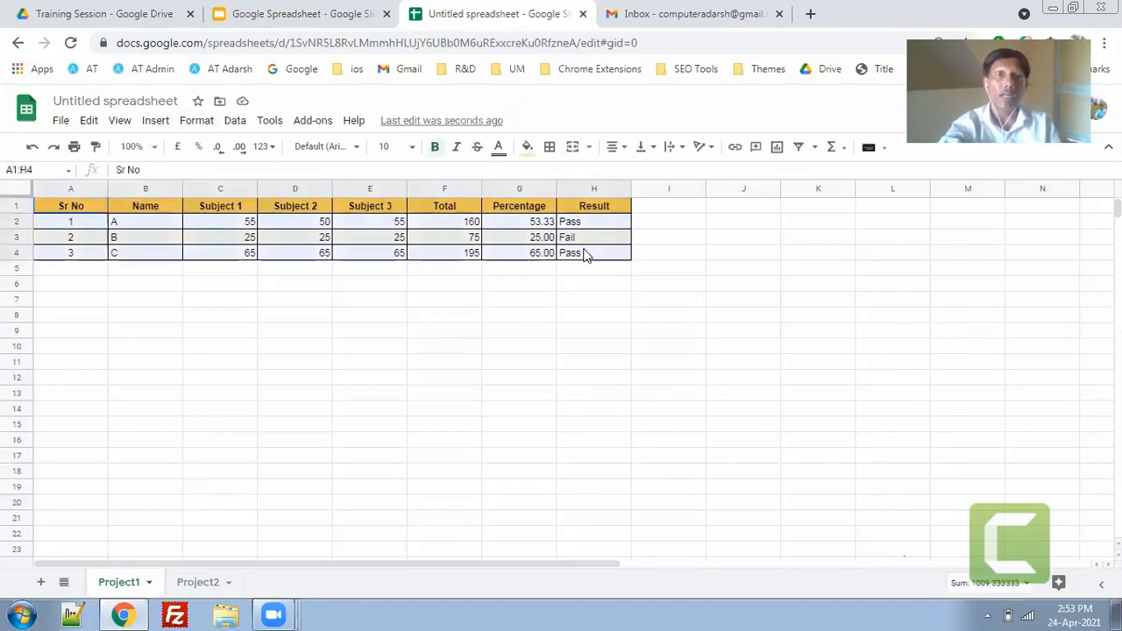
click(200, 123)
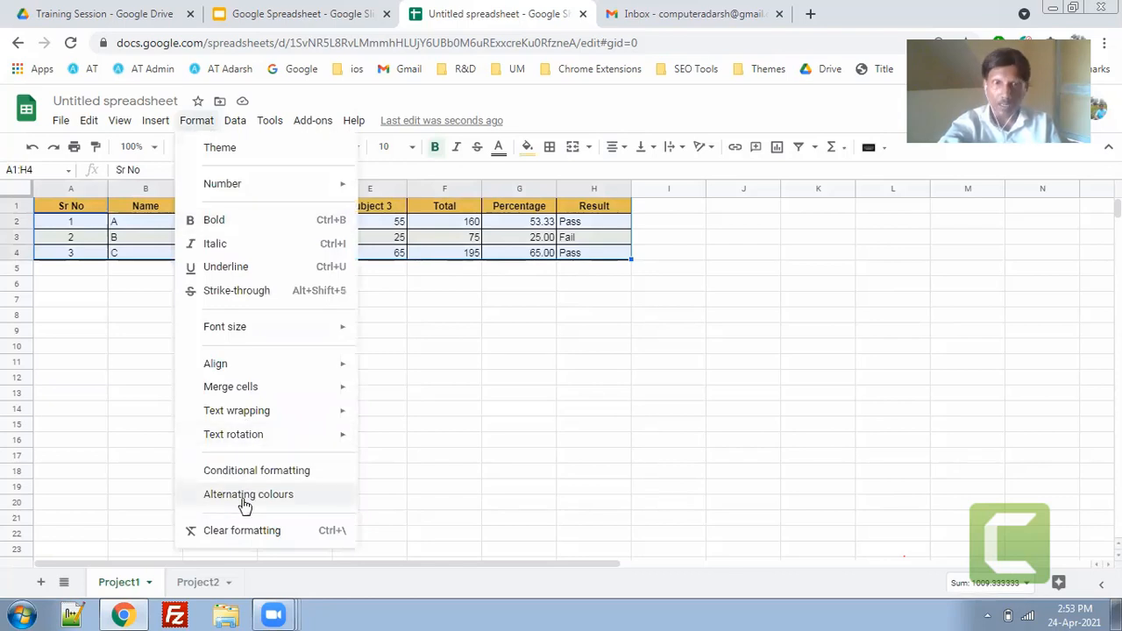
click(721, 381)
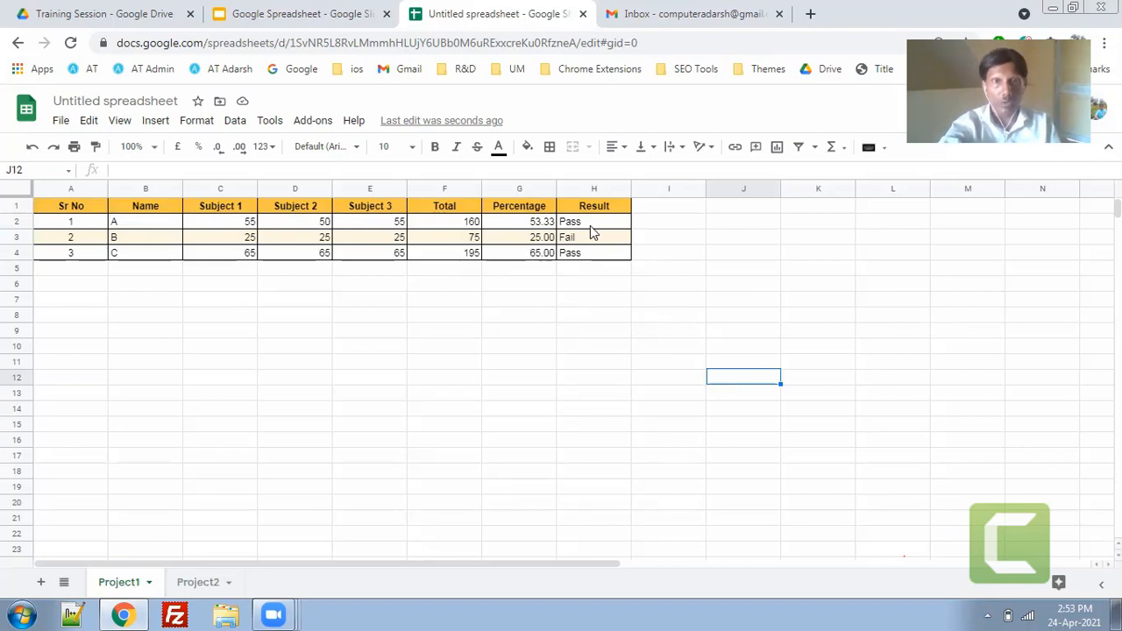
Create a conditional formatting rule on the results H2:H4 for cells whose text is exactly "Fail".
drag(590, 225, 601, 255)
click(588, 253)
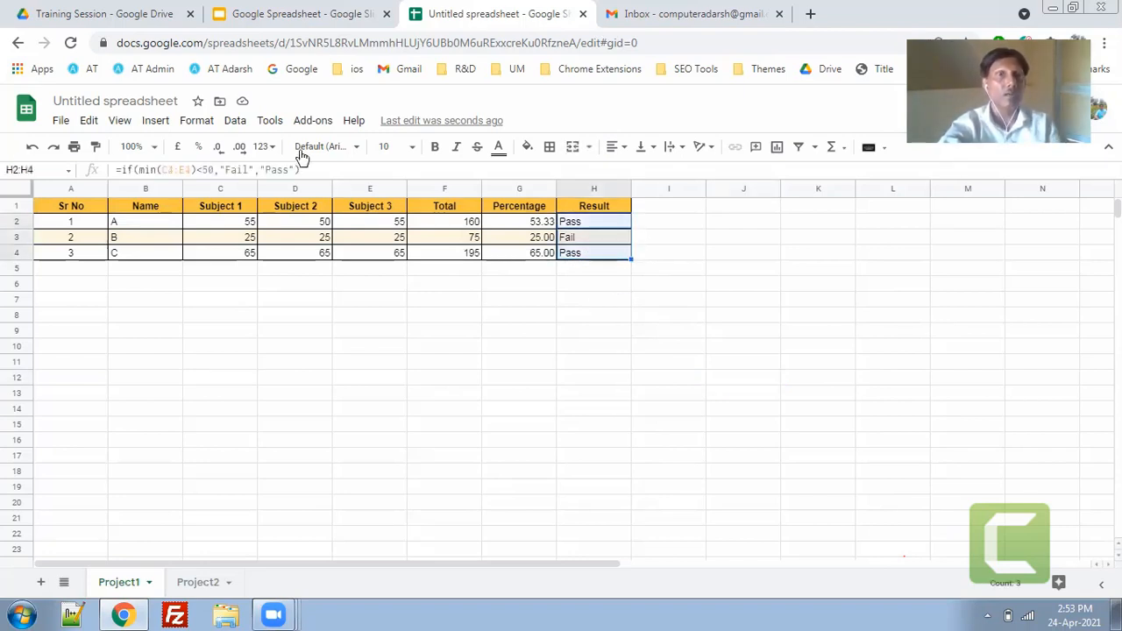
click(196, 120)
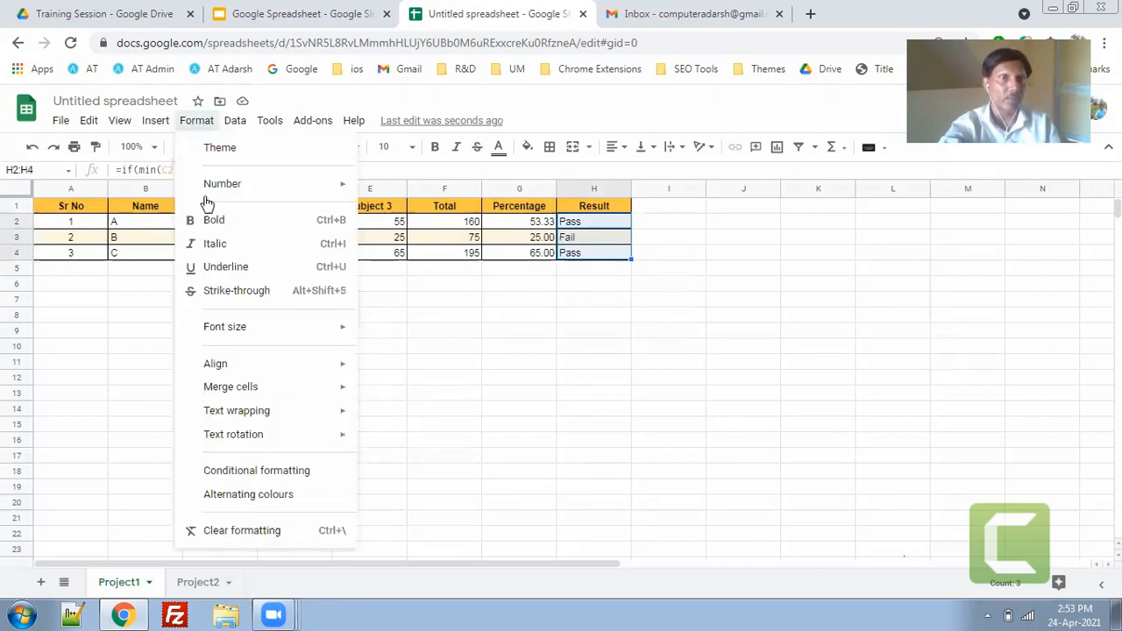
click(254, 470)
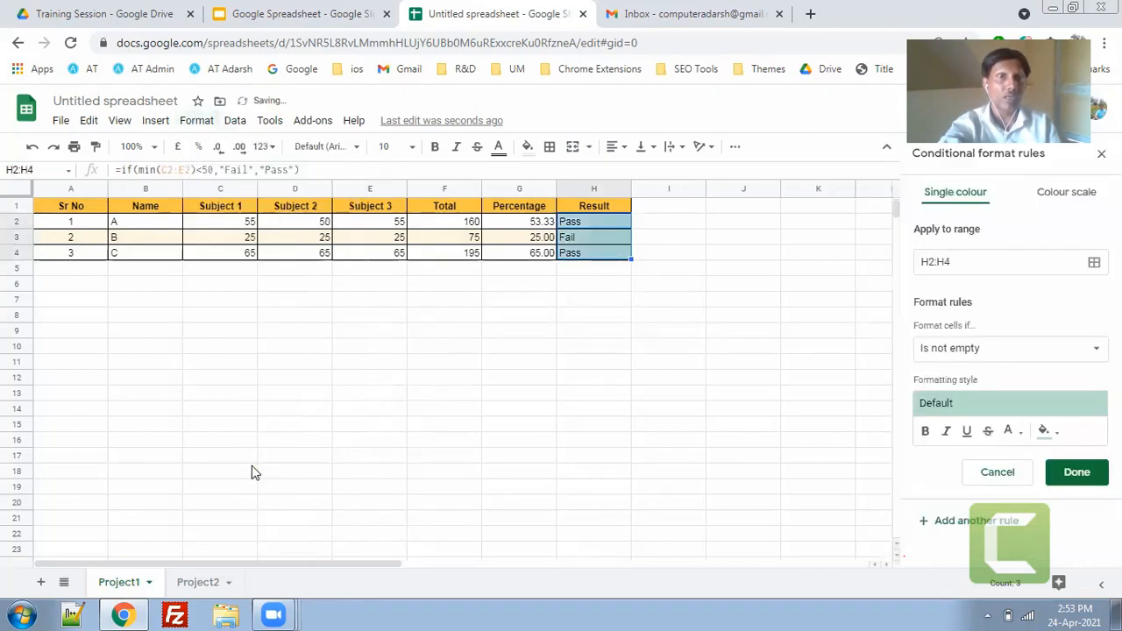
click(1019, 358)
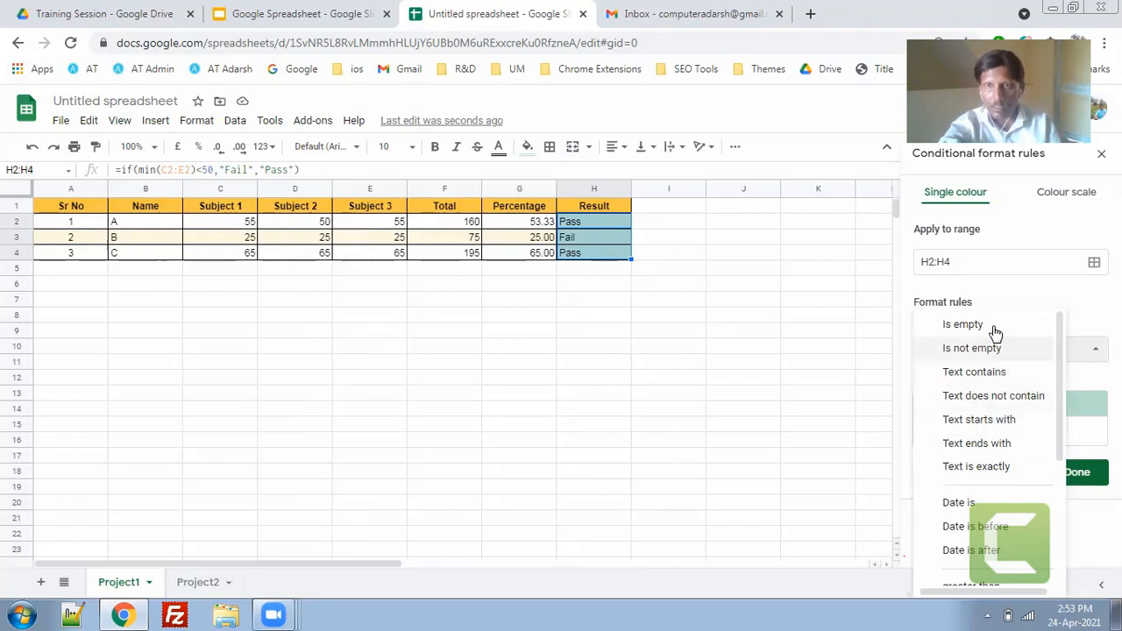
scroll(1006, 444, down, 3)
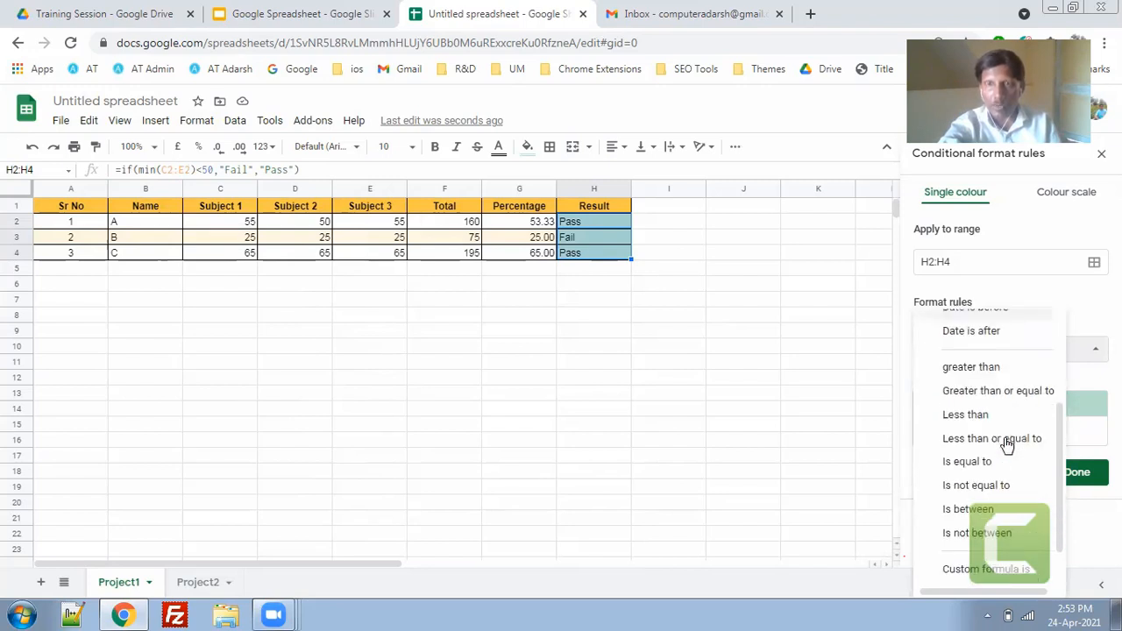
scroll(1006, 443, up, 3)
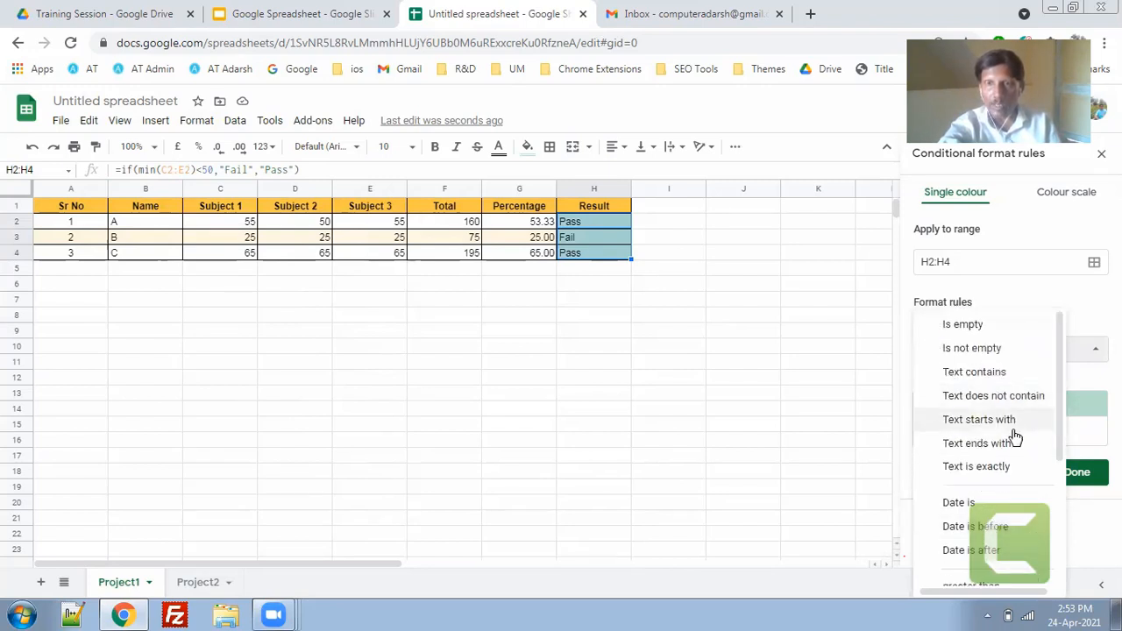
click(1013, 466)
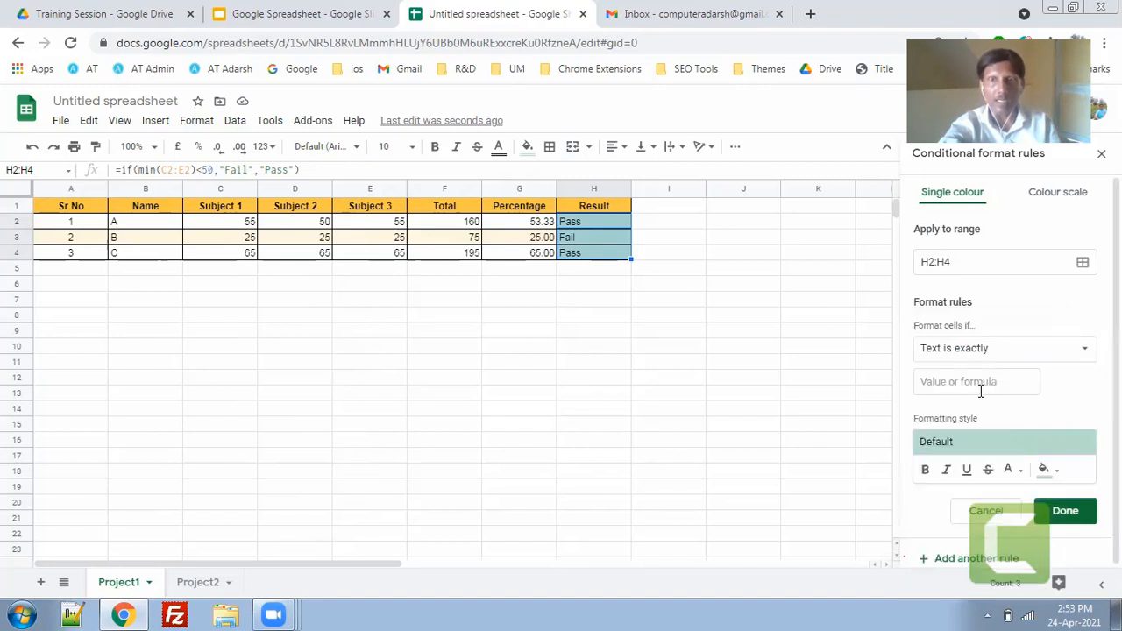
click(979, 392)
text(Fail)
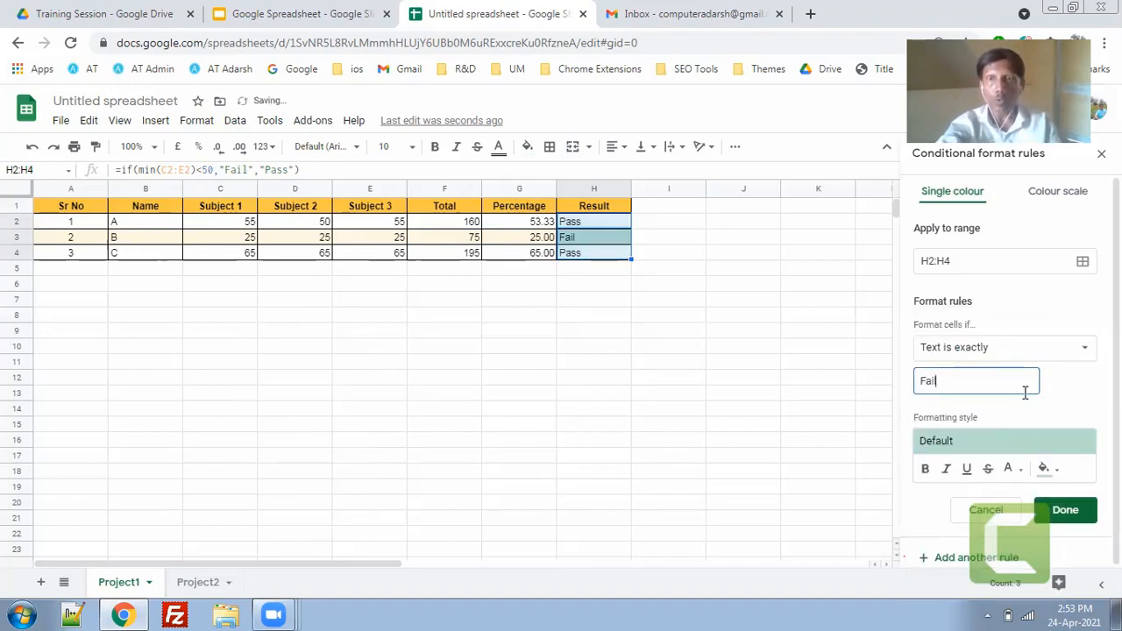
Give the "Fail" rule a light red fill colour and save it.
click(1043, 470)
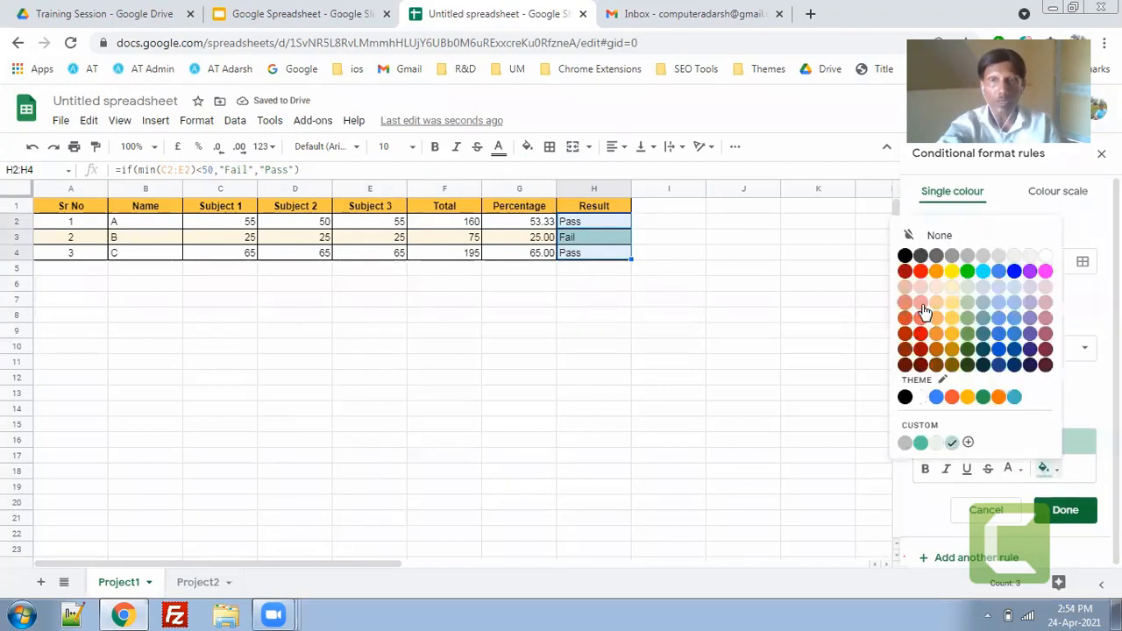
click(921, 303)
click(1065, 509)
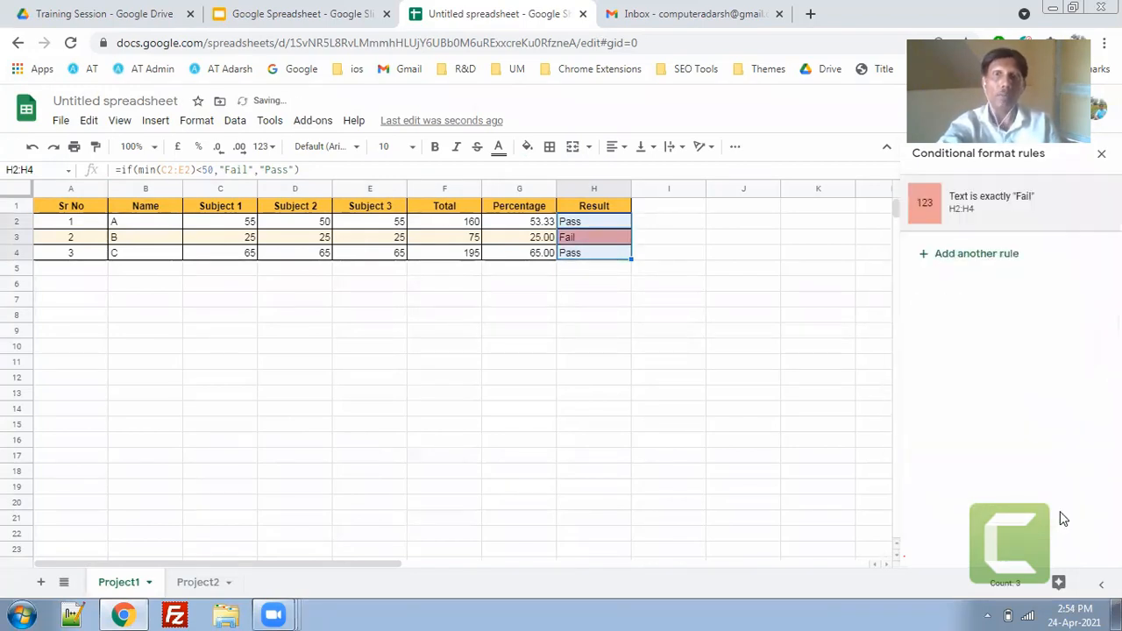
click(688, 359)
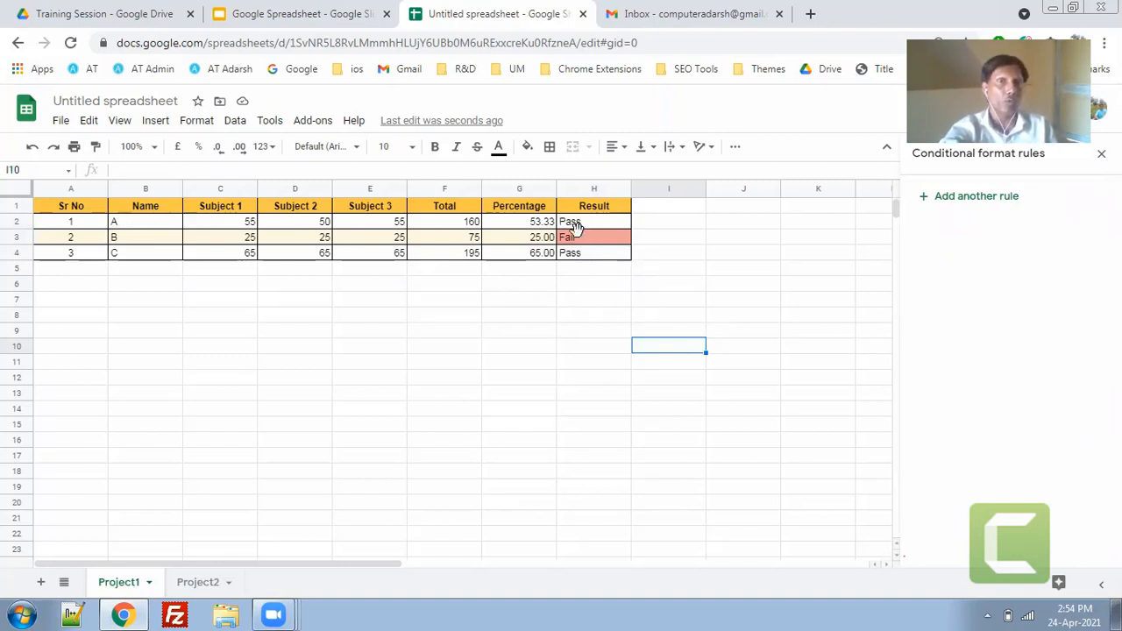
Review the conditional formatting rules that apply to the results in H2:H4.
drag(575, 226, 578, 254)
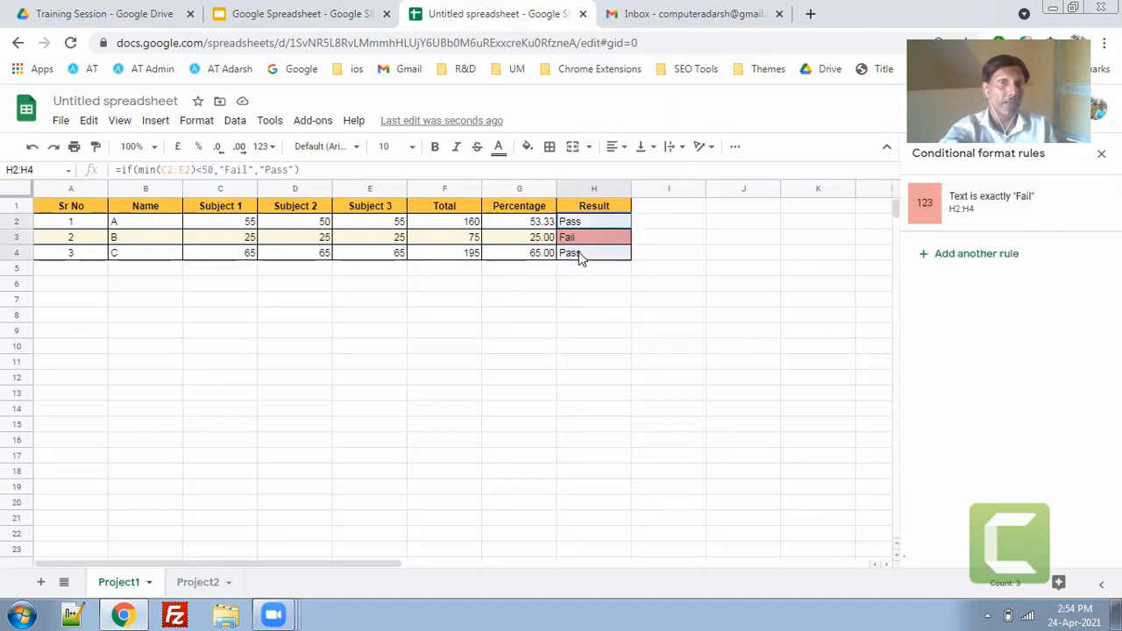
click(195, 121)
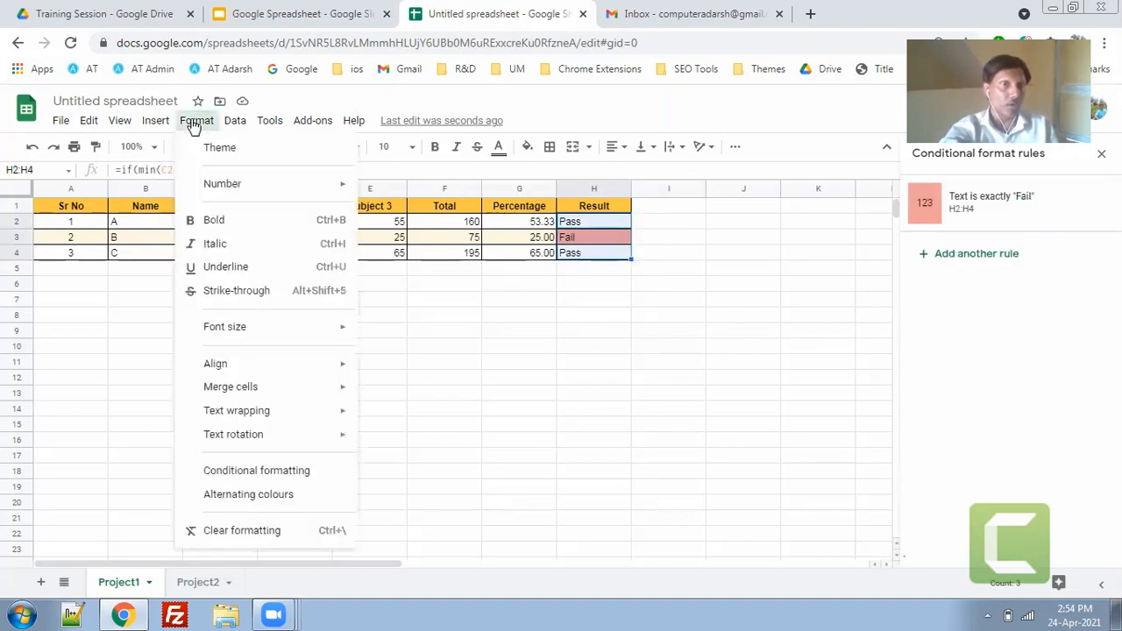
click(267, 475)
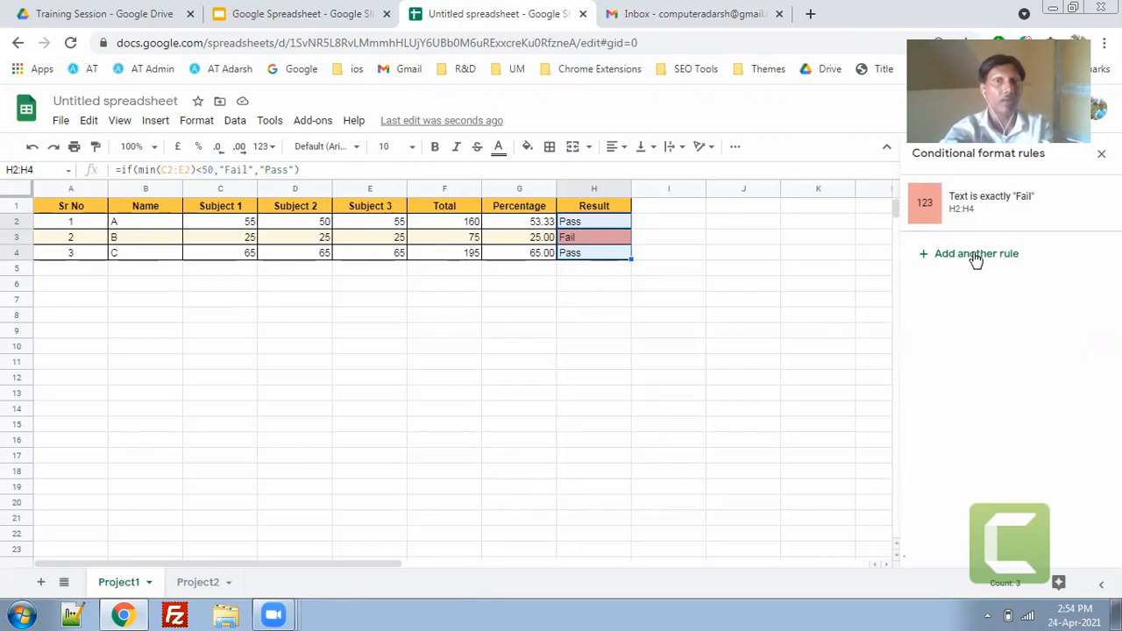
click(547, 349)
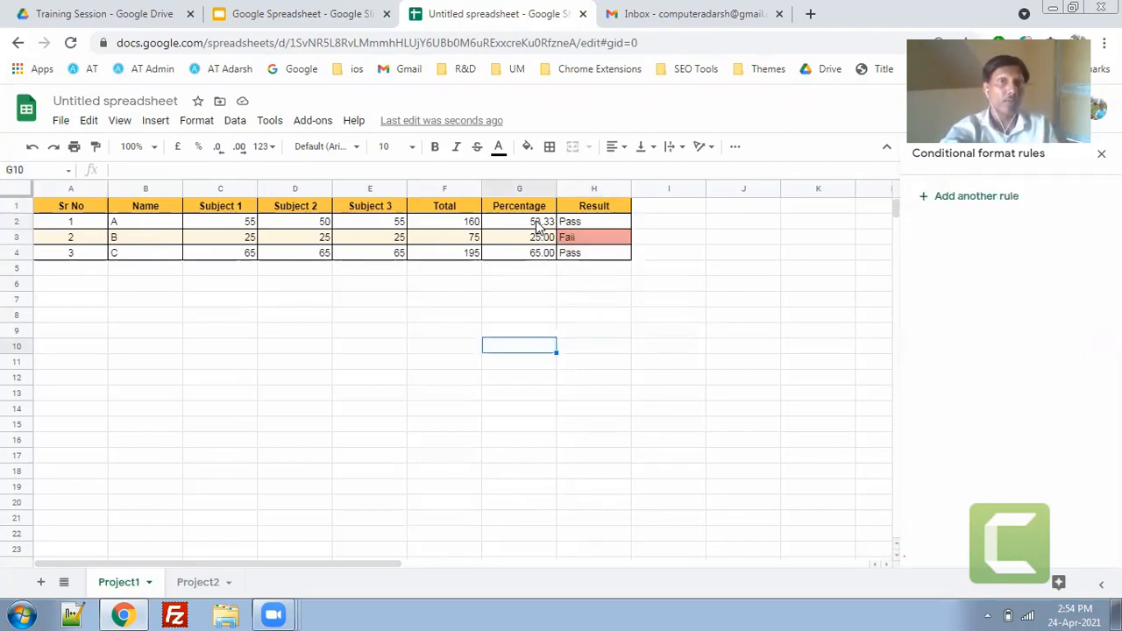
Start a colour scale conditional formatting rule for the percentages in G2:G4.
drag(539, 225, 535, 255)
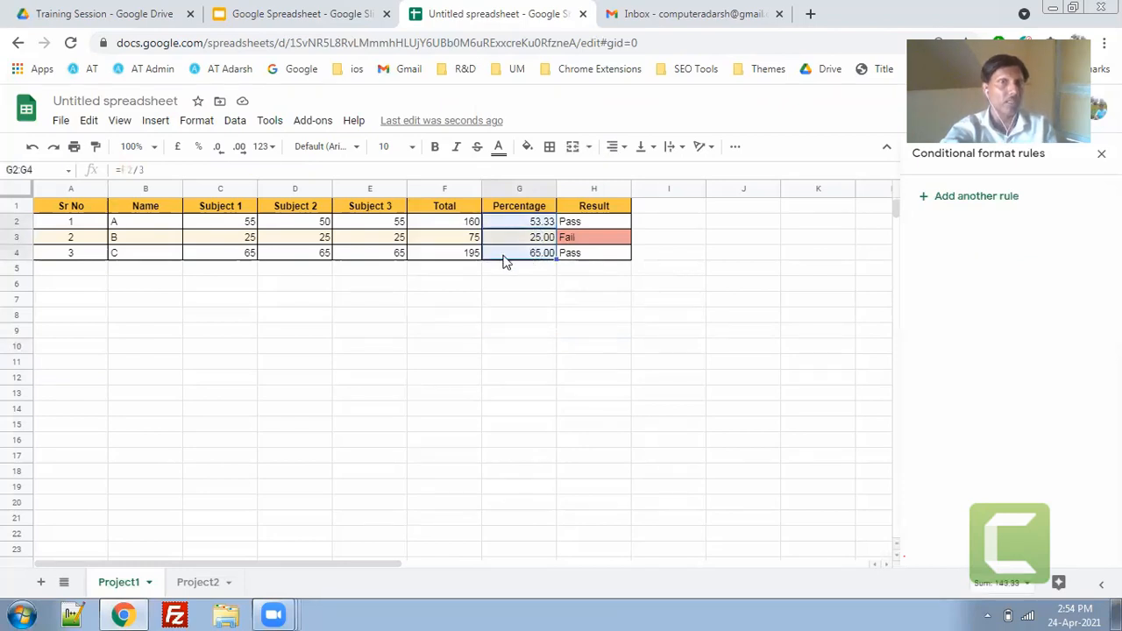
click(209, 125)
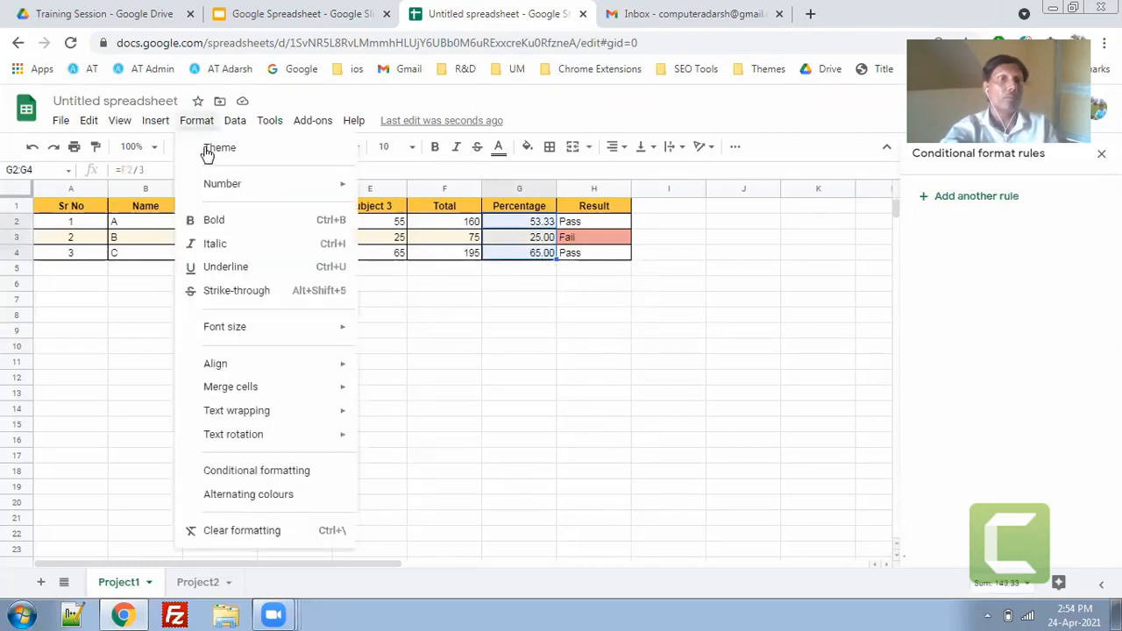
click(259, 481)
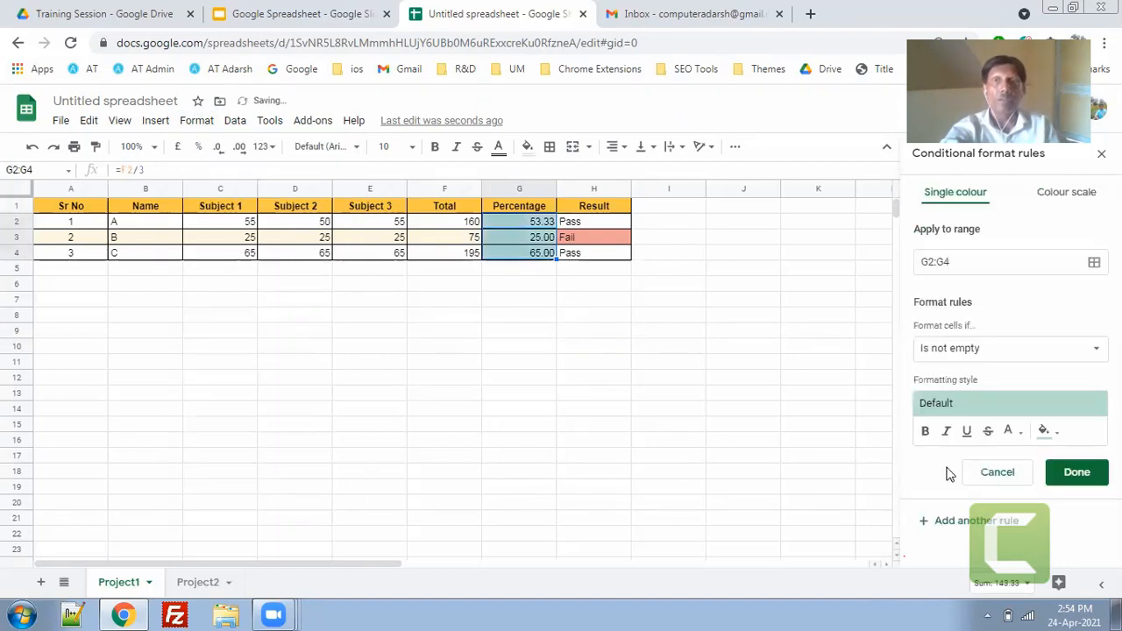
click(1062, 201)
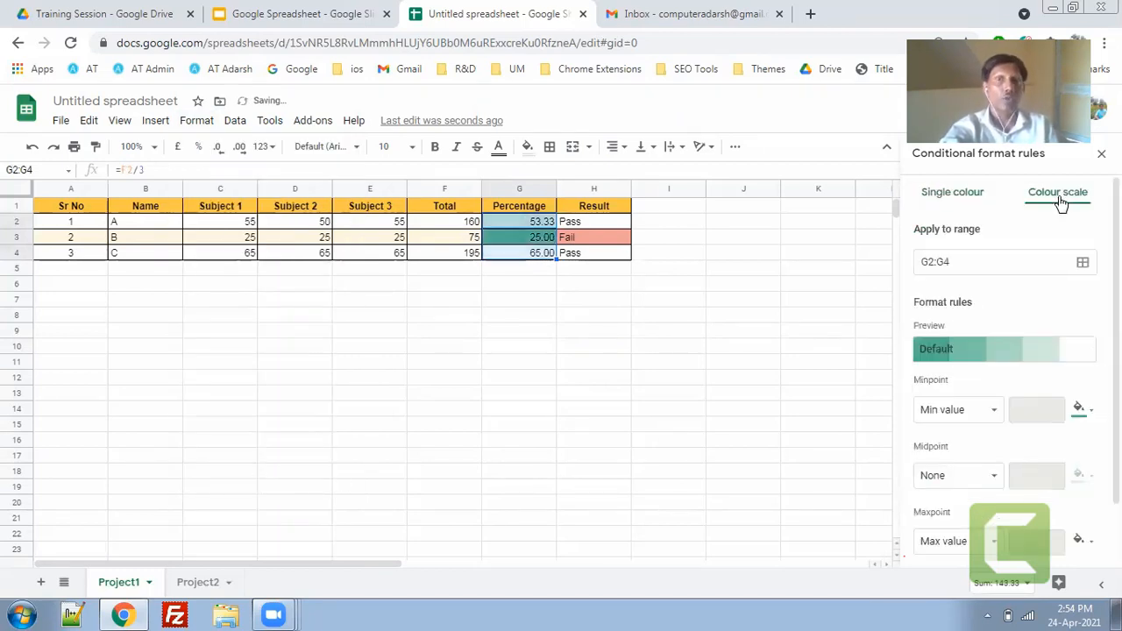
Set the colour scale's minimum to light green and its maximum to dark green, and save the rule.
scroll(1078, 414, down, 1)
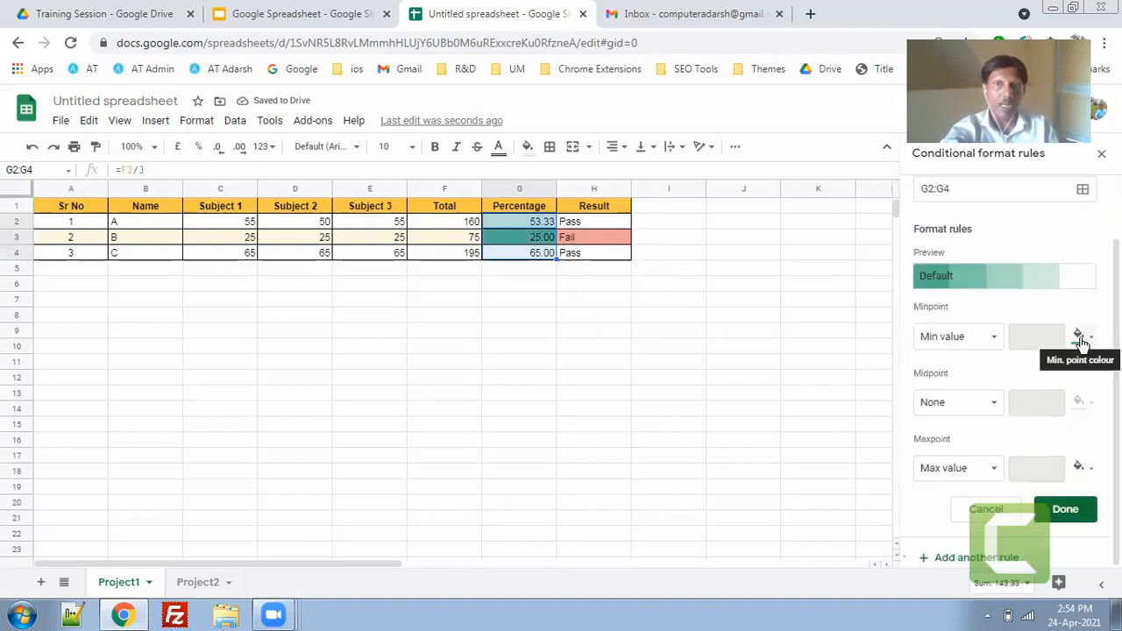
click(1078, 337)
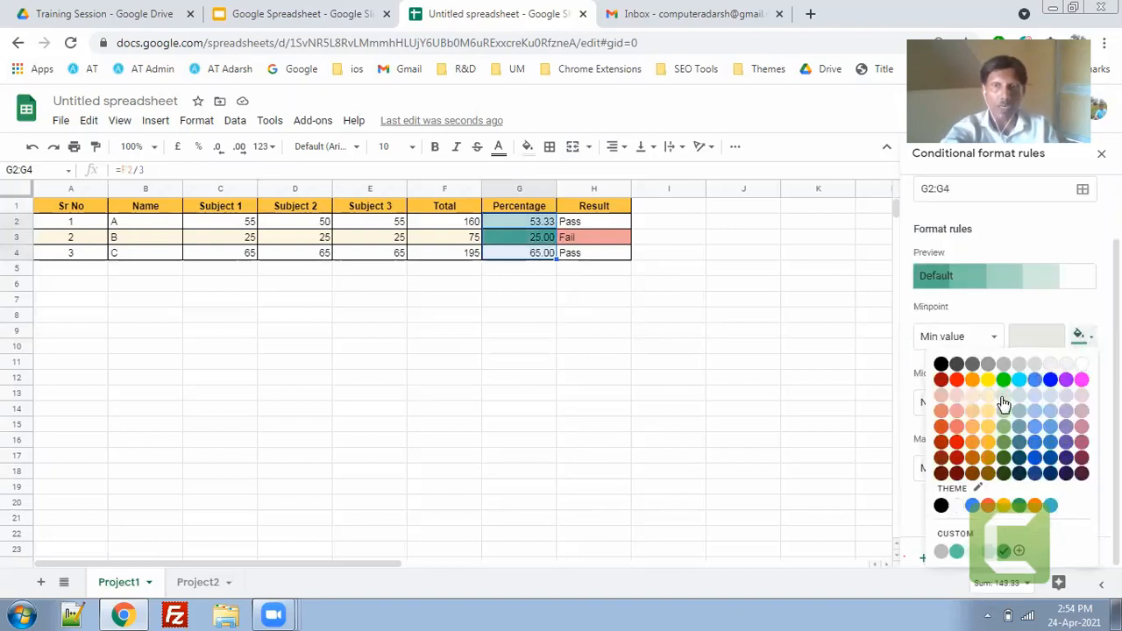
click(1004, 397)
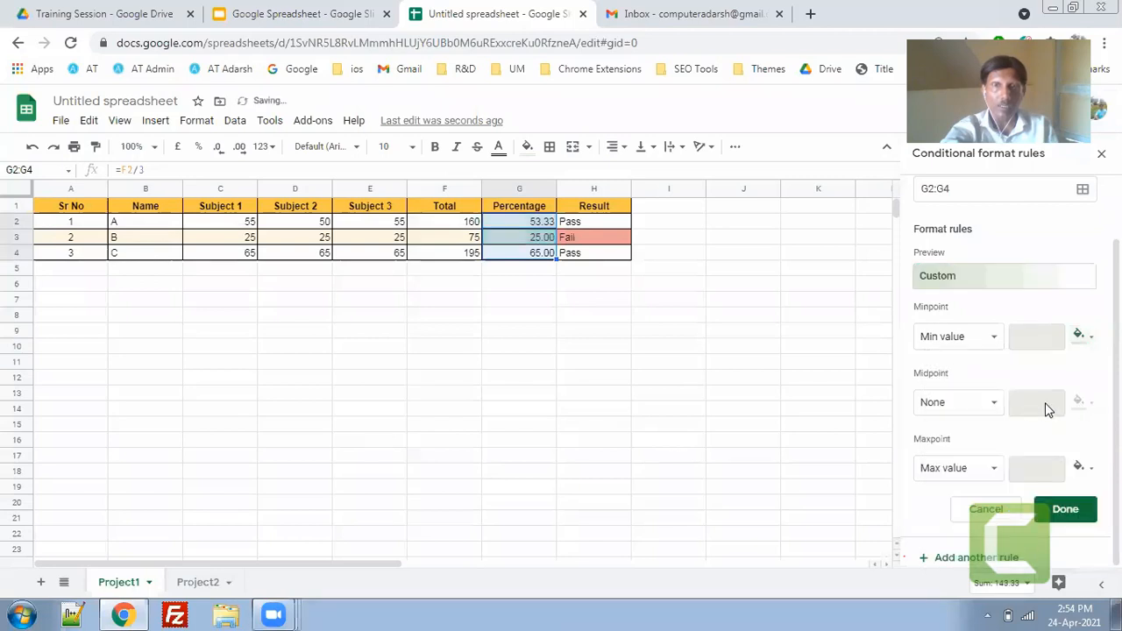
click(1083, 471)
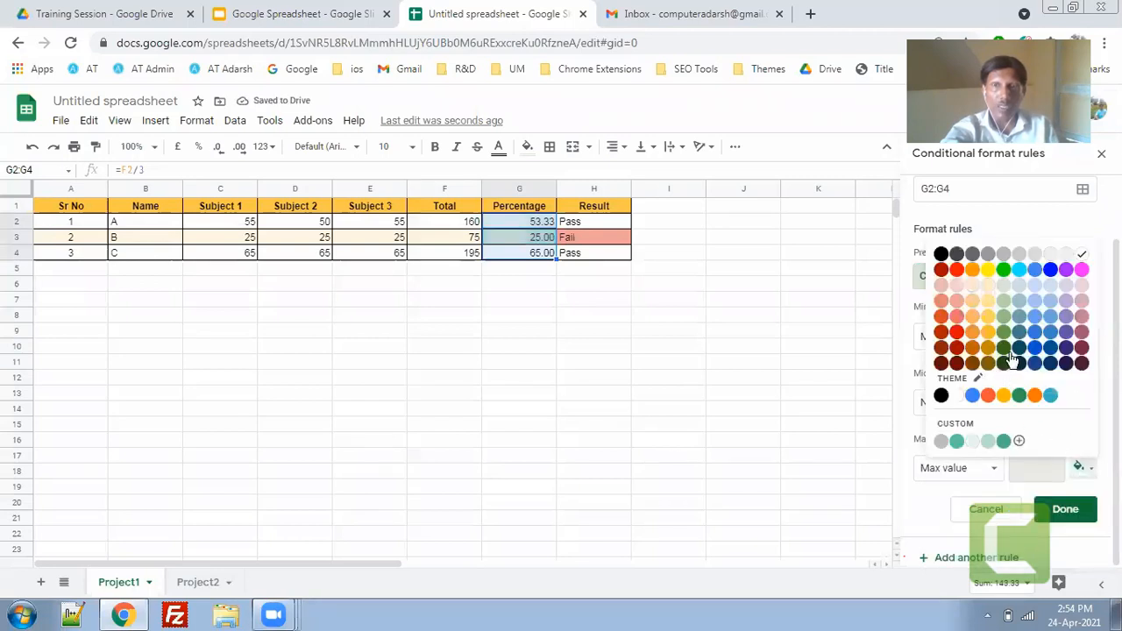
click(1003, 334)
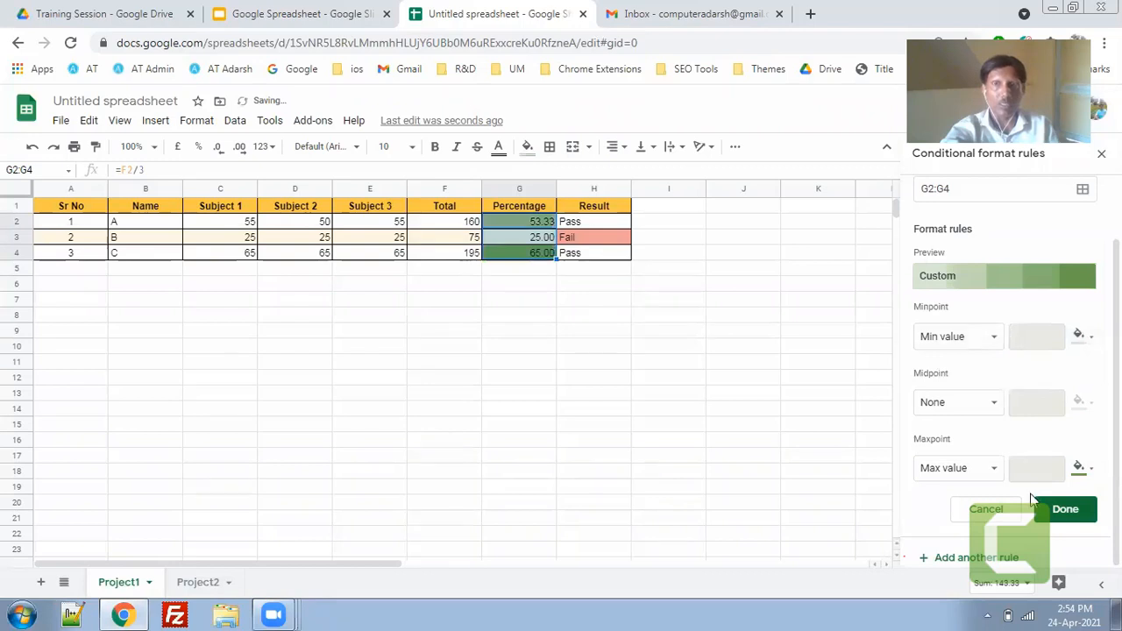
click(1083, 336)
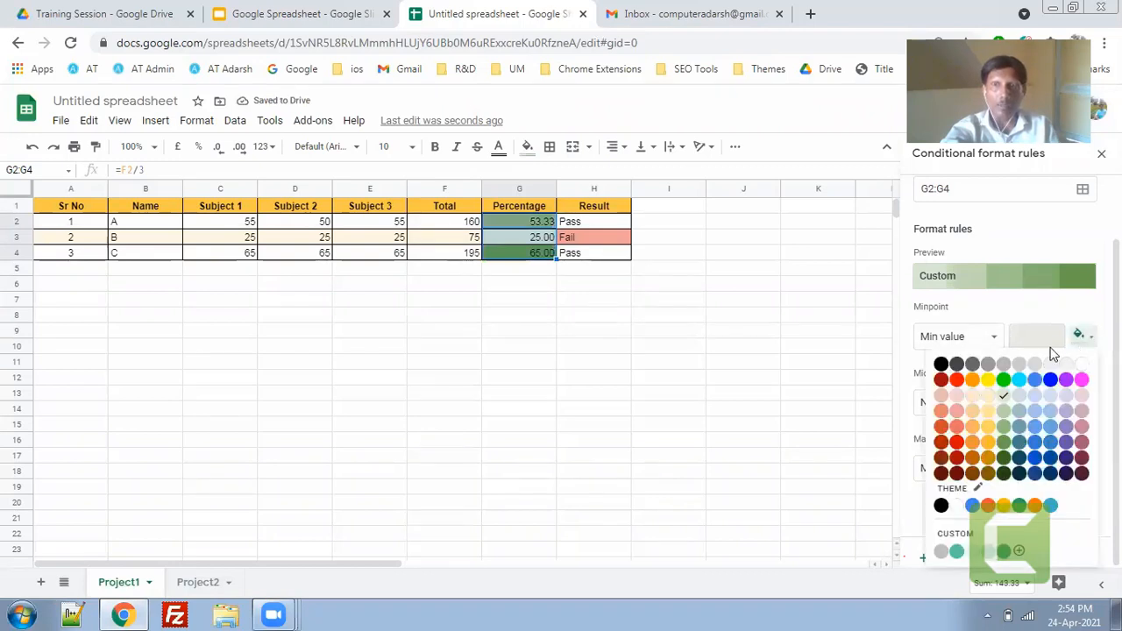
click(1004, 417)
click(1057, 508)
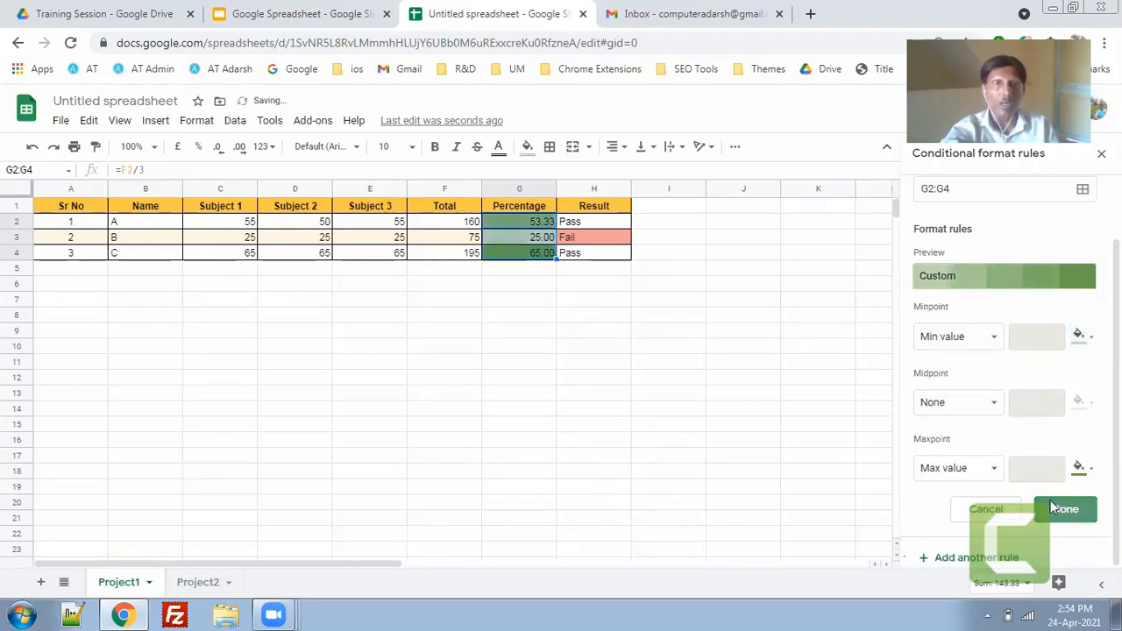
click(506, 349)
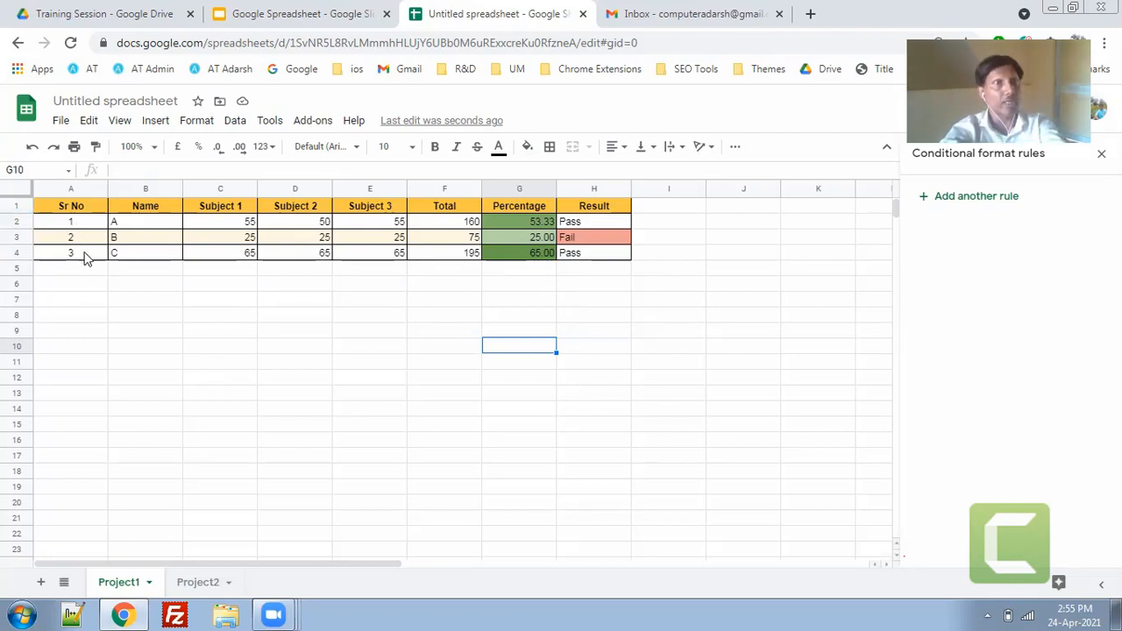
Extend the serial numbers down to 20 in A21 and copy the names and subject marks in B2:E4.
drag(83, 238, 106, 515)
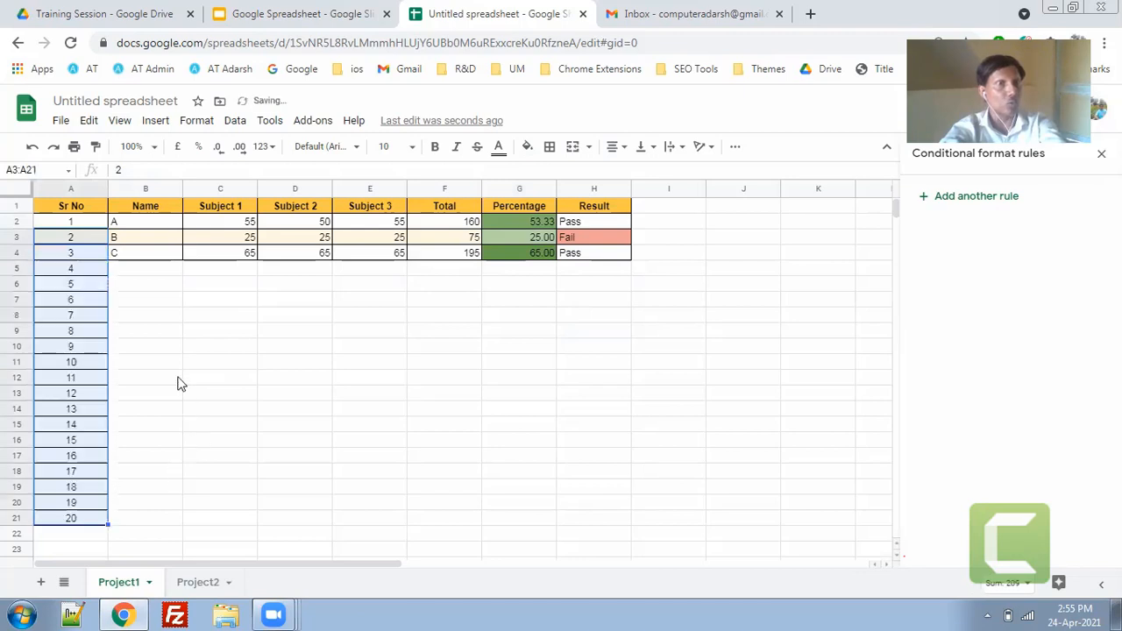
drag(164, 224, 396, 256)
key(ctrl+c)
Paste the copied names and marks block repeatedly below the existing records, from B5 through row 22.
key(Down)
key(Down)
key(Down)
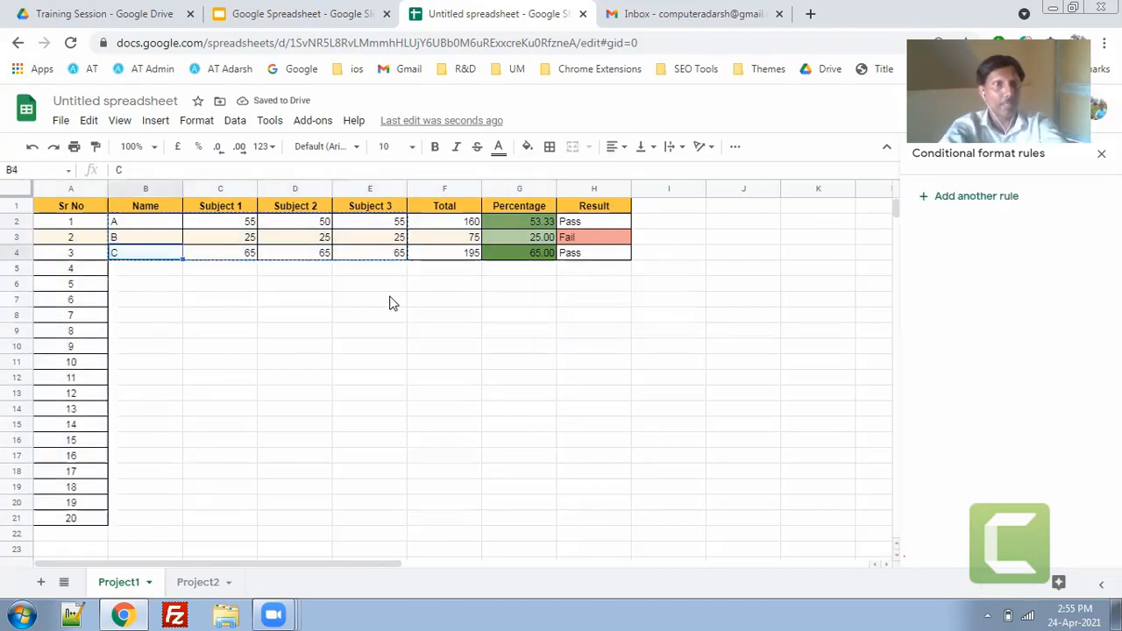
key(ctrl+v)
key(Down)
key(Down)
key(Down)
key(ctrl+v)
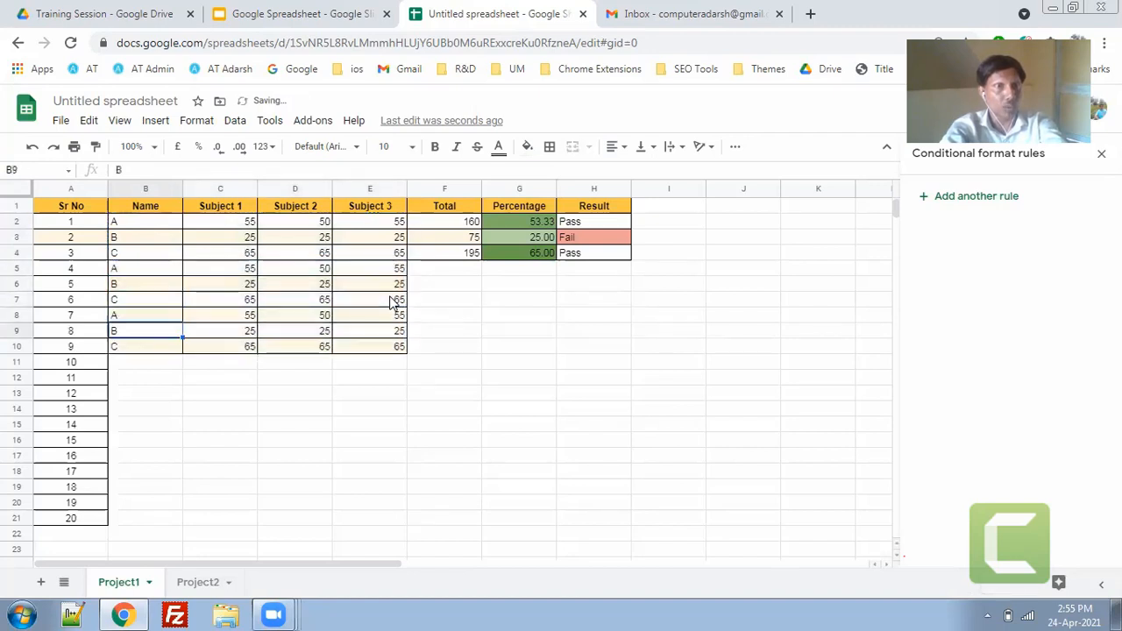
key(Down)
key(Down)
key(Down)
key(ctrl+v)
key(Down)
key(Down)
key(Down)
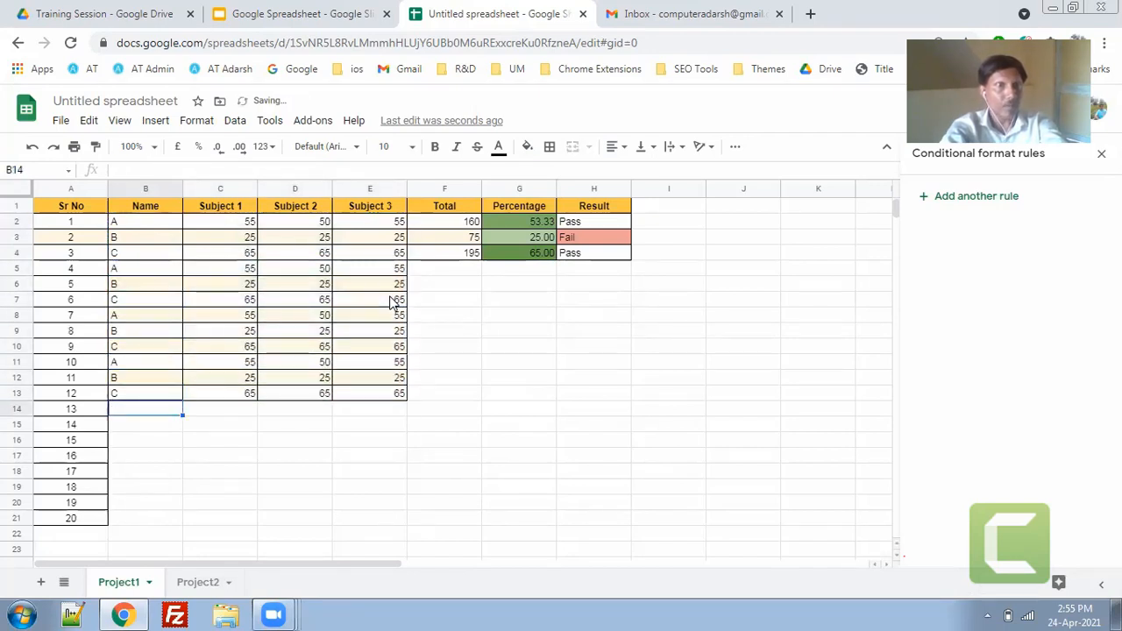
key(ctrl+v)
key(Down)
key(Down)
key(Down)
key(ctrl+v)
key(Down)
key(Down)
key(Down)
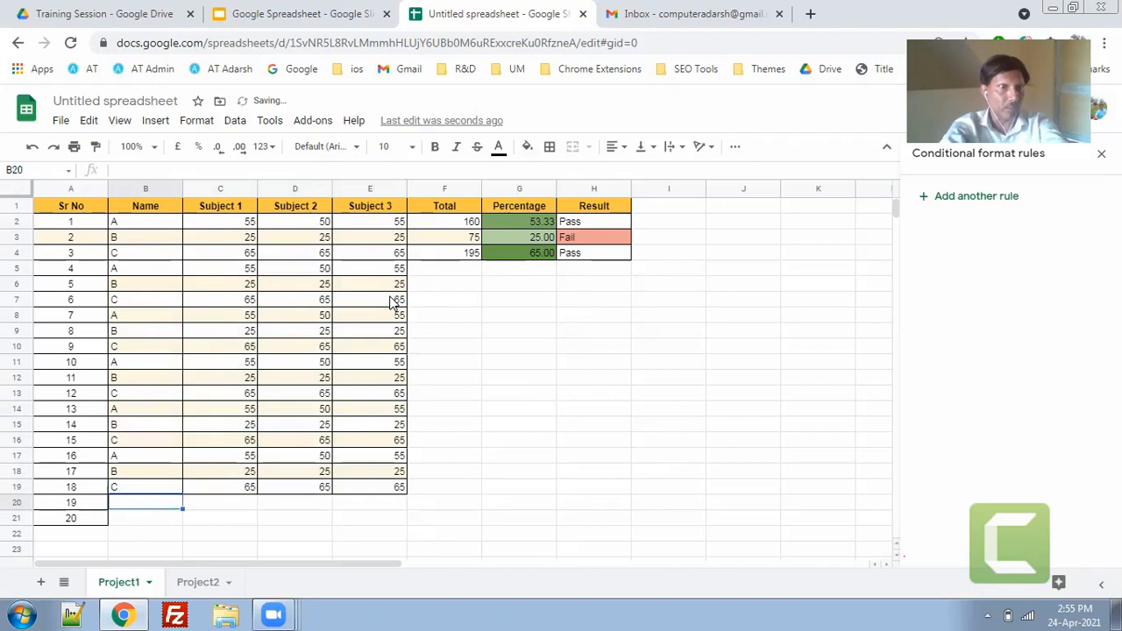
key(ctrl+v)
Enter serial number 21 in A22 for the last pasted record.
key(Down)
key(Down)
key(Left)
text(21)
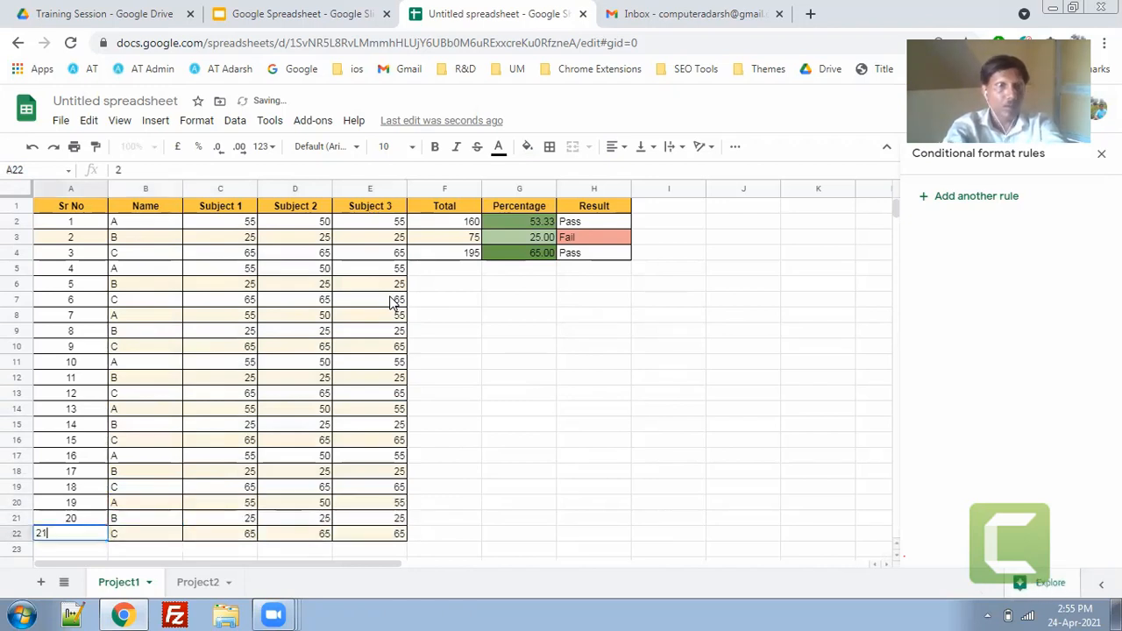
key(Tab)
Fill the Total, Percentage and Result formulas from row 4 down to row 22.
key(Tab)
key(Tab)
key(Tab)
key(Tab)
key(Tab)
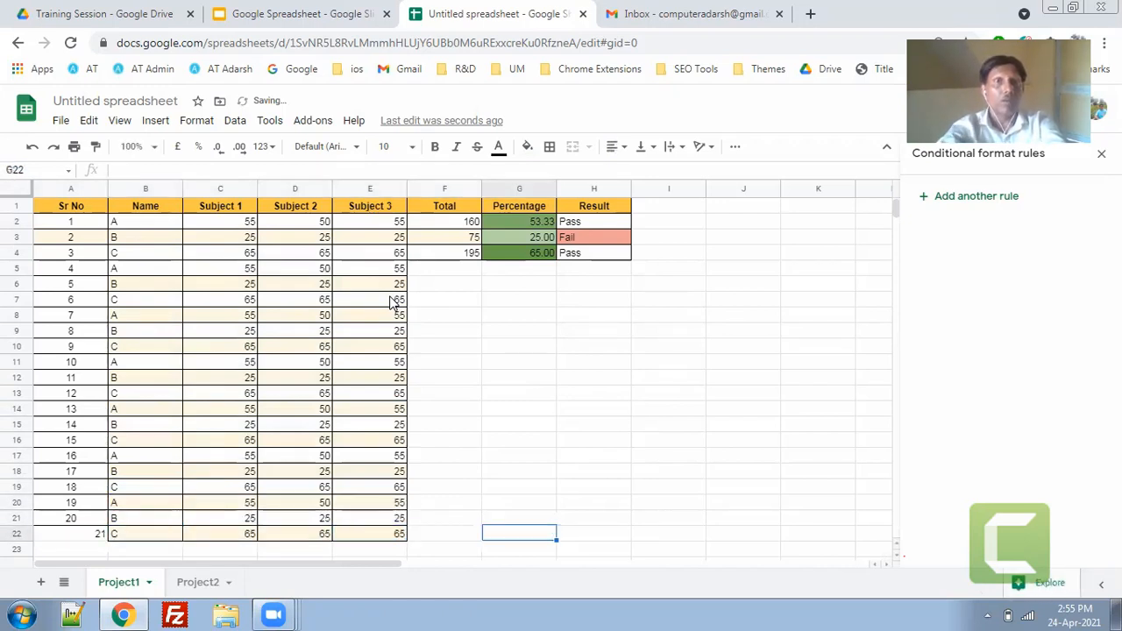
drag(447, 252, 623, 532)
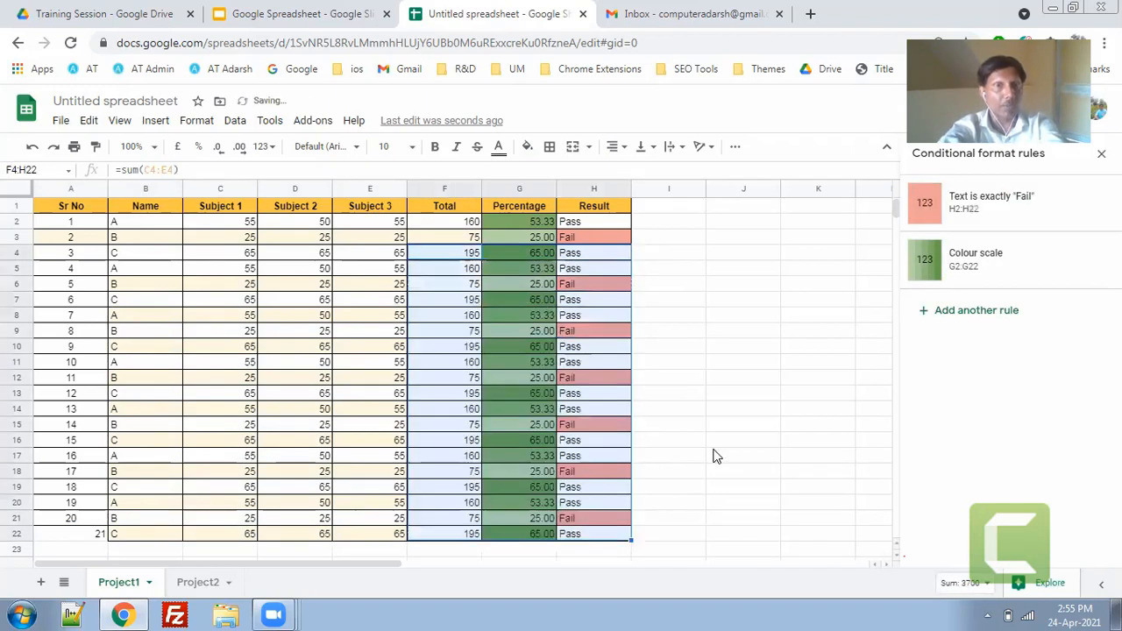
click(724, 366)
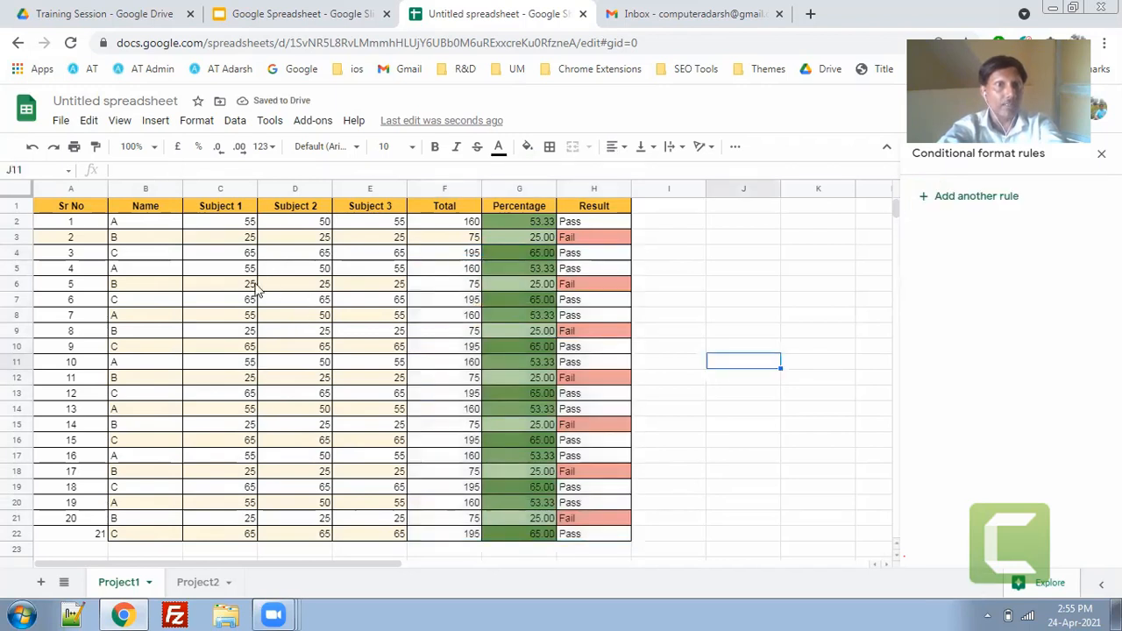
Set the first student's Subject 1 mark in C2 to 90 and fill it down to C22.
click(243, 226)
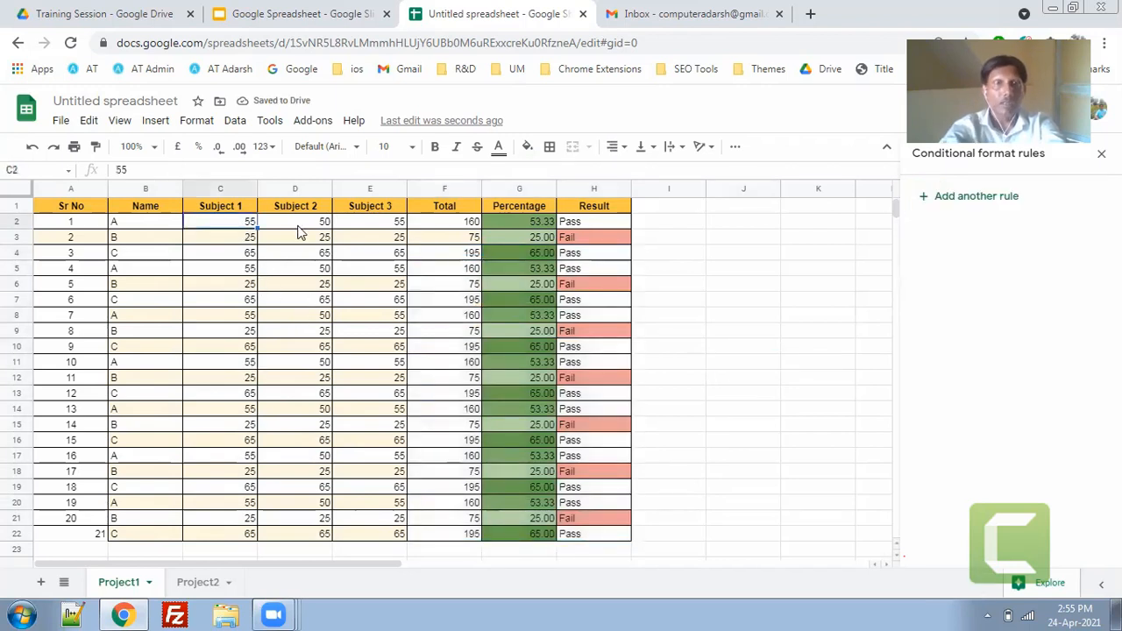
text(90)
click(275, 221)
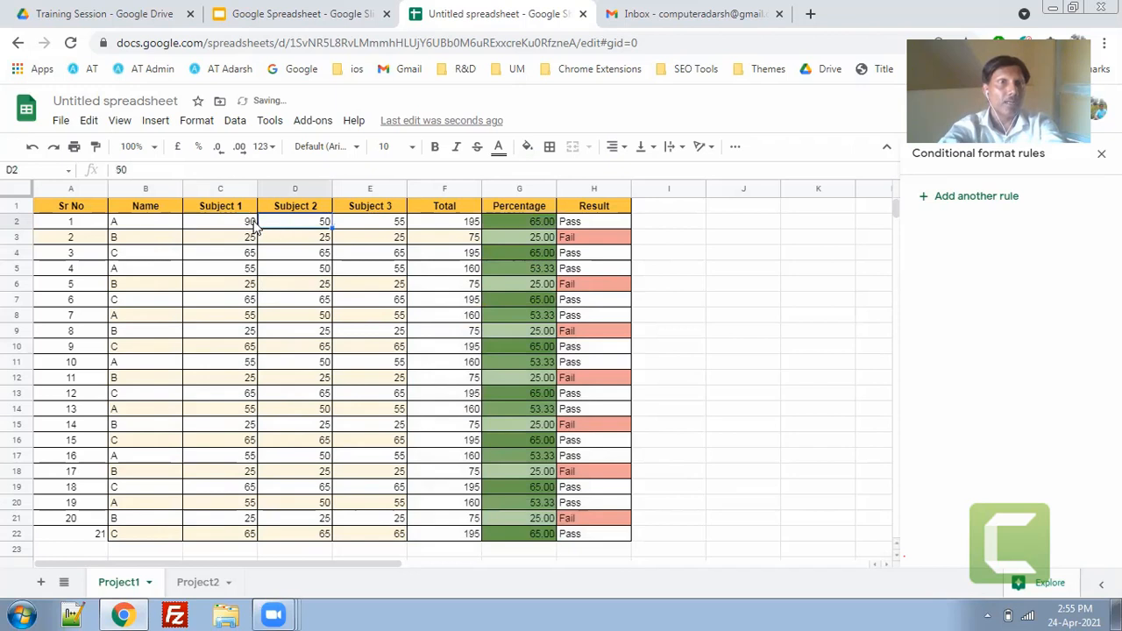
click(252, 226)
drag(253, 227, 254, 536)
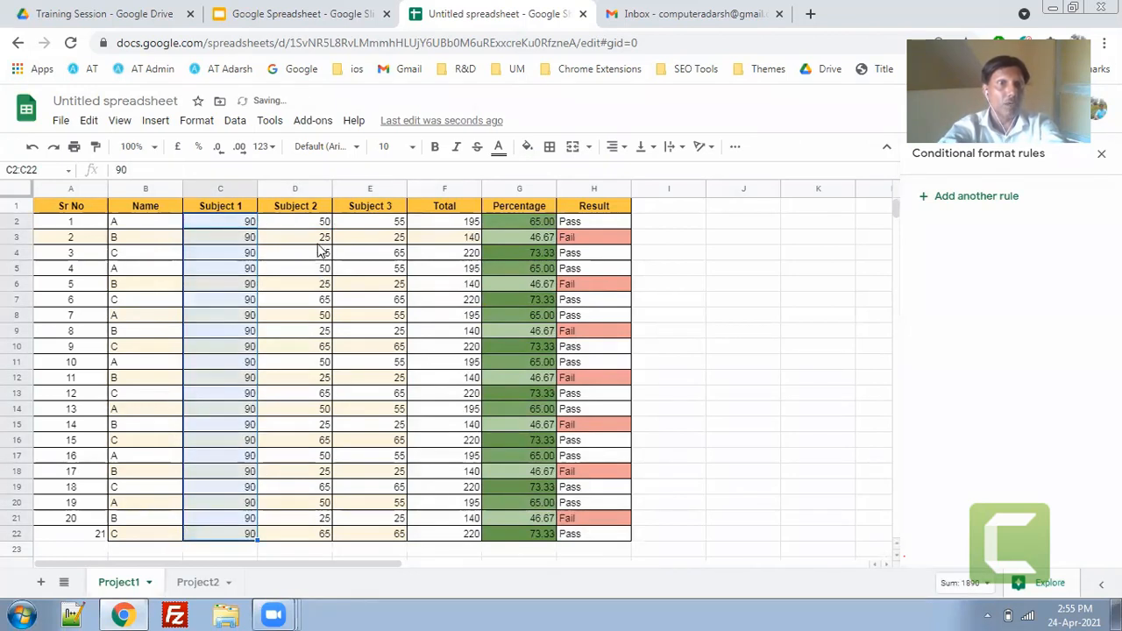
Set the first student's Subject 2 mark in D2 to 90 and fill it down to D22.
click(322, 231)
text(90)
key(Return)
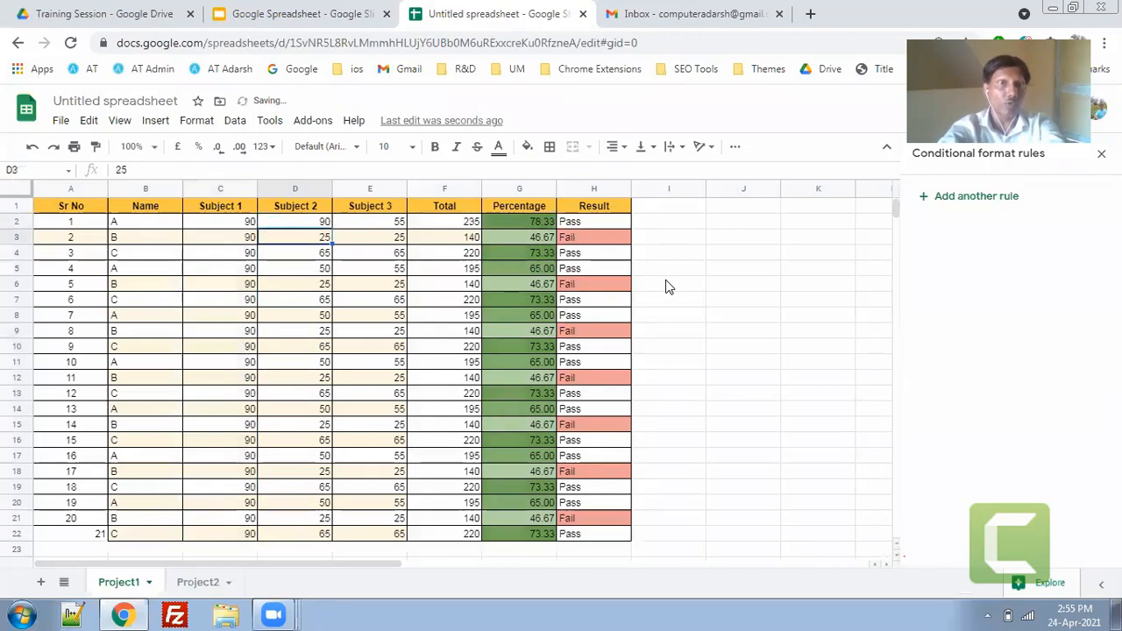
click(321, 226)
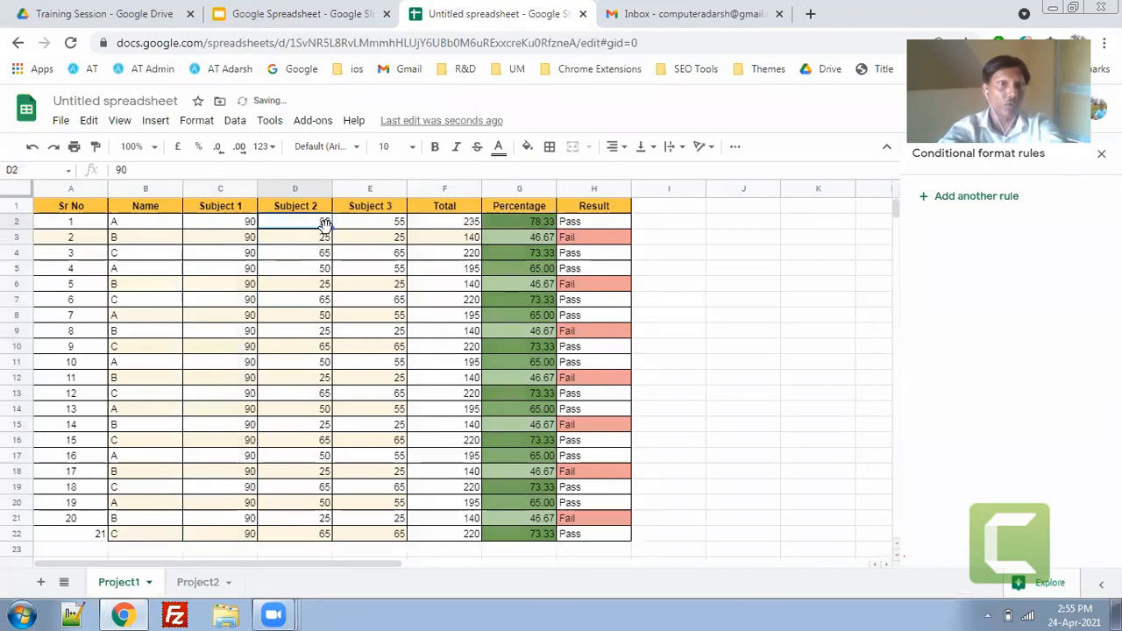
drag(334, 226, 330, 535)
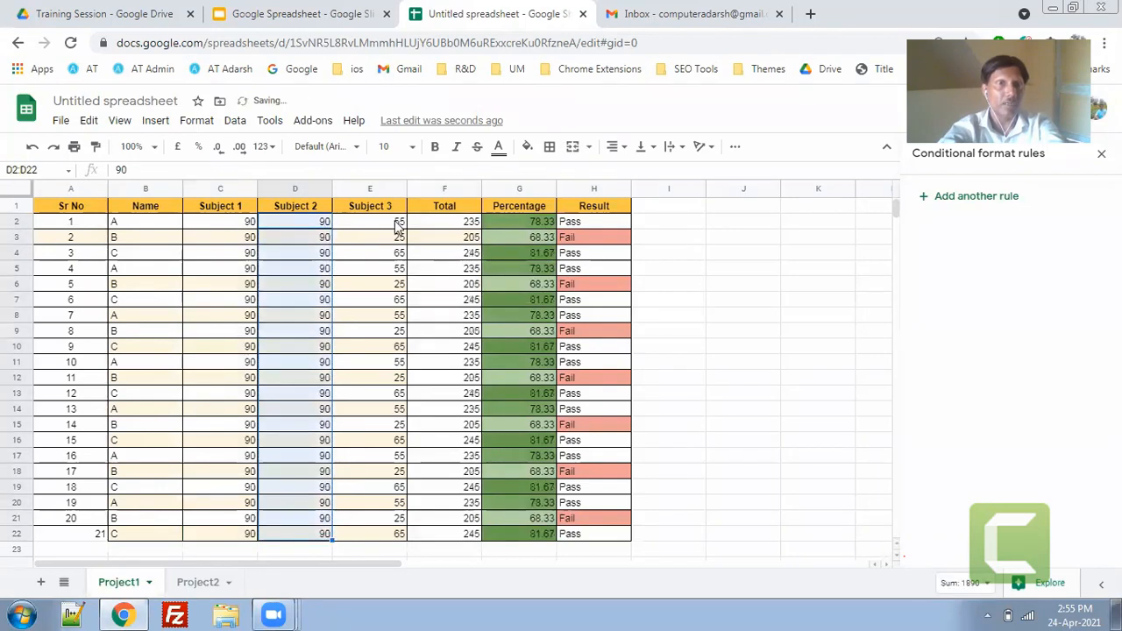
Set the first student's Subject 3 mark in E2 to 90 and fill it down to E22.
click(386, 221)
text(90)
key(Return)
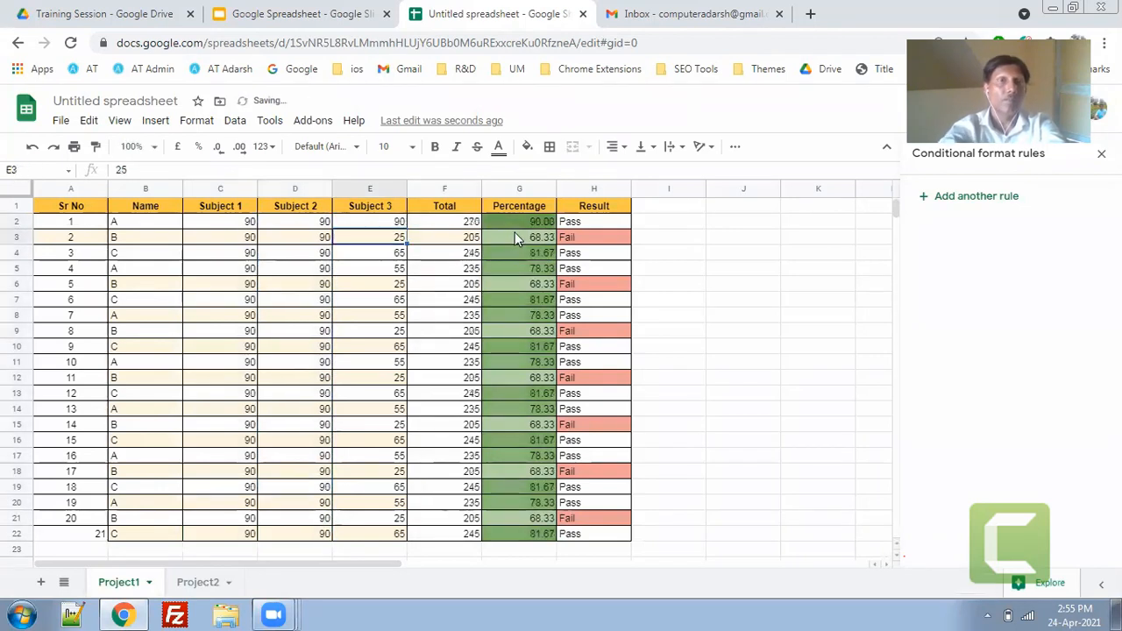
click(393, 225)
drag(406, 225, 403, 536)
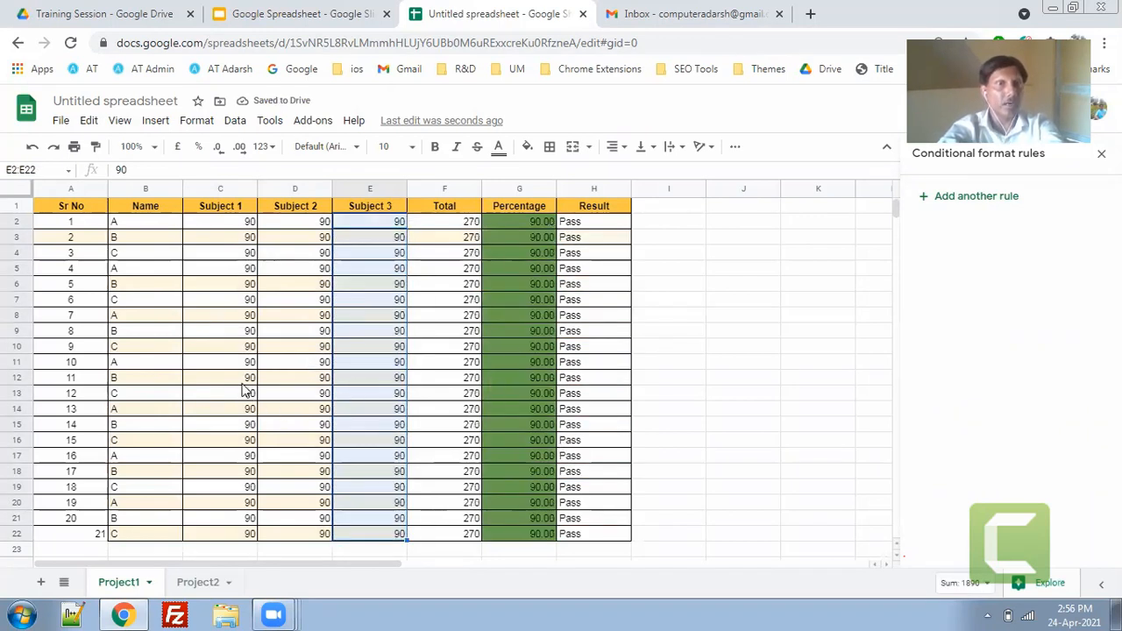
Change all three subject marks of serial number 11, in C12:E12, to 70.
text(70)
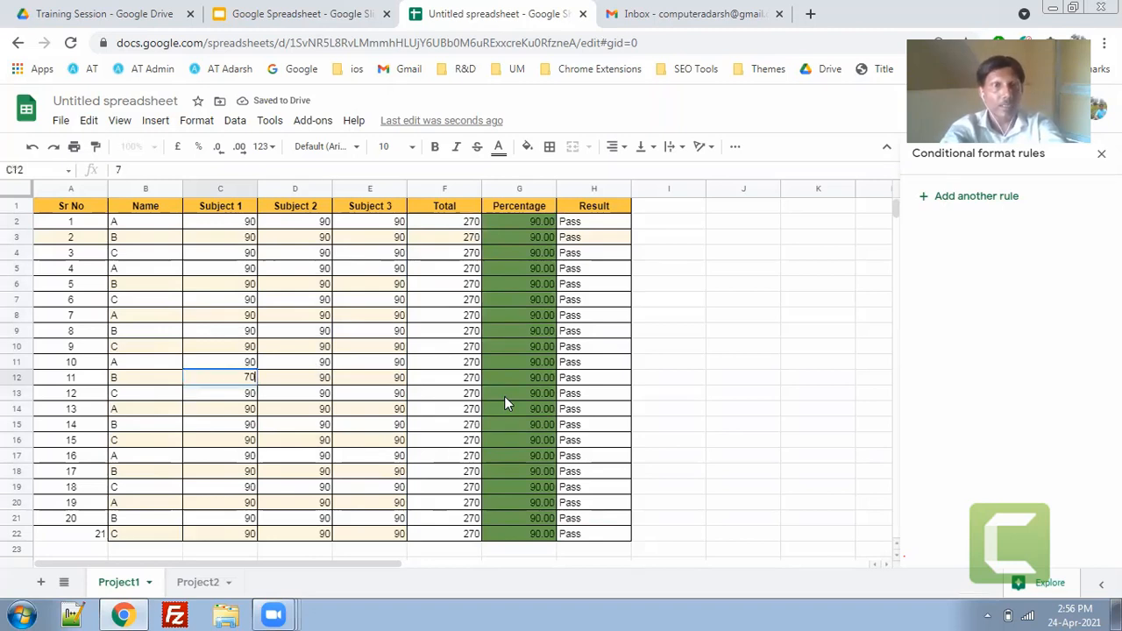
key(Tab)
text(70)
key(Tab)
text(70)
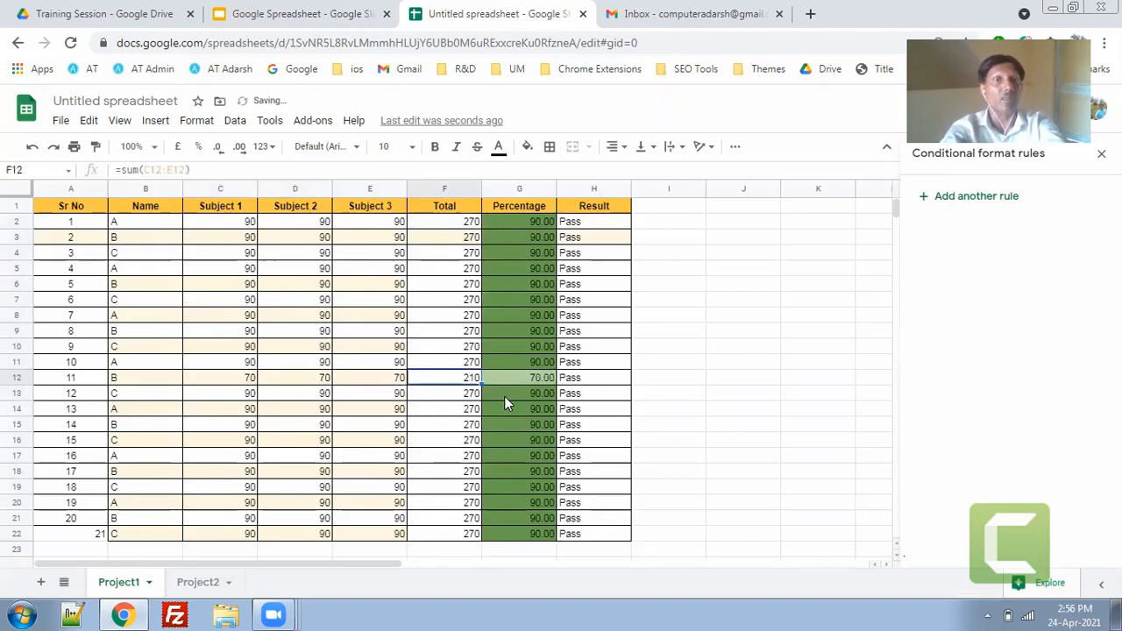
key(Return)
Change all three subject marks of serial number 16, in C17:E17, to 70.
key(Down)
key(Down)
key(Down)
key(Down)
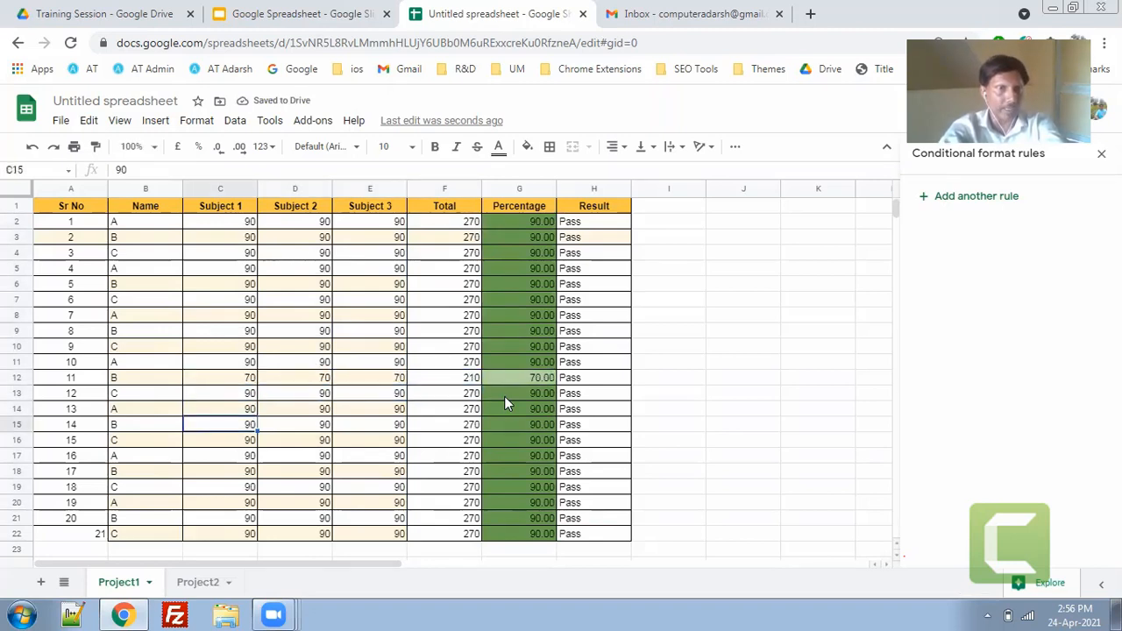
text(70)
key(Tab)
text(70)
key(Tab)
text(70)
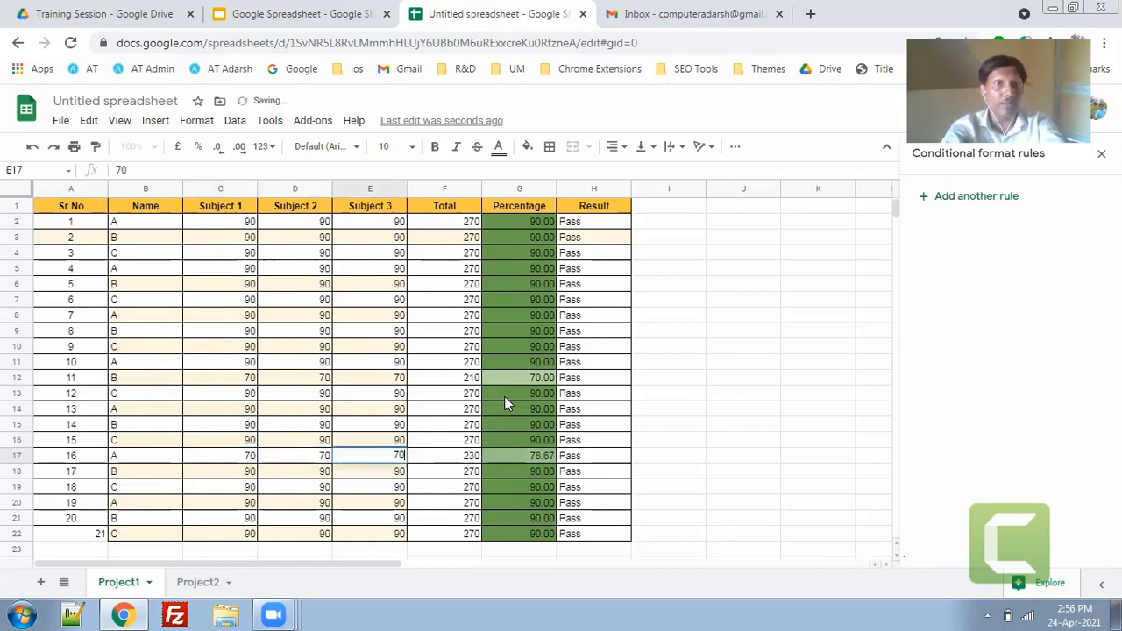
key(Tab)
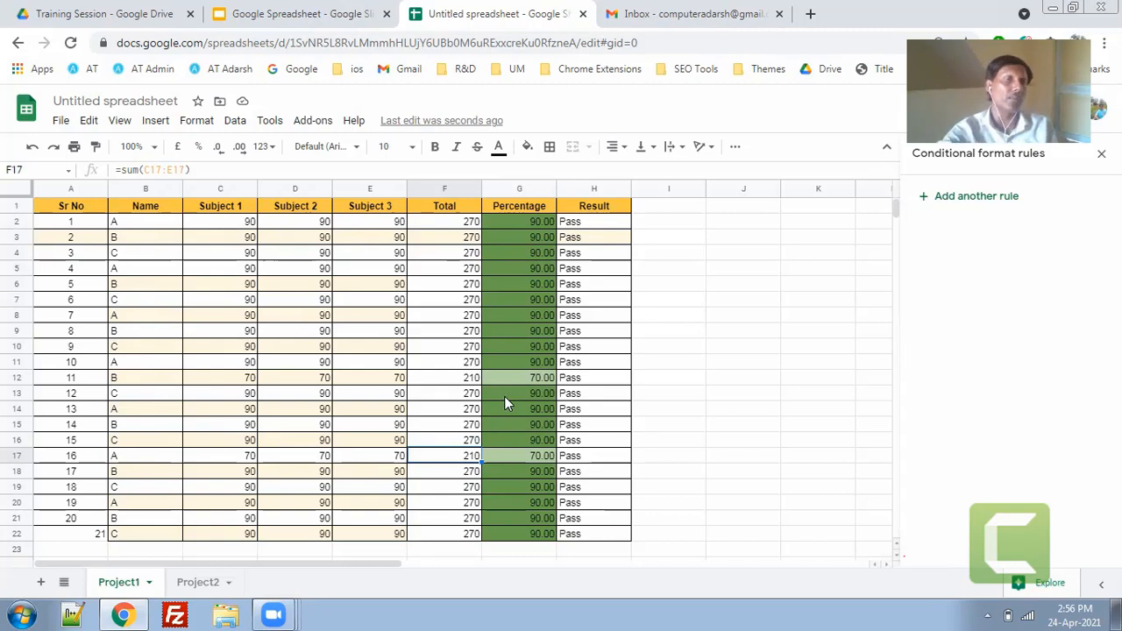
scroll(376, 399, down, 4)
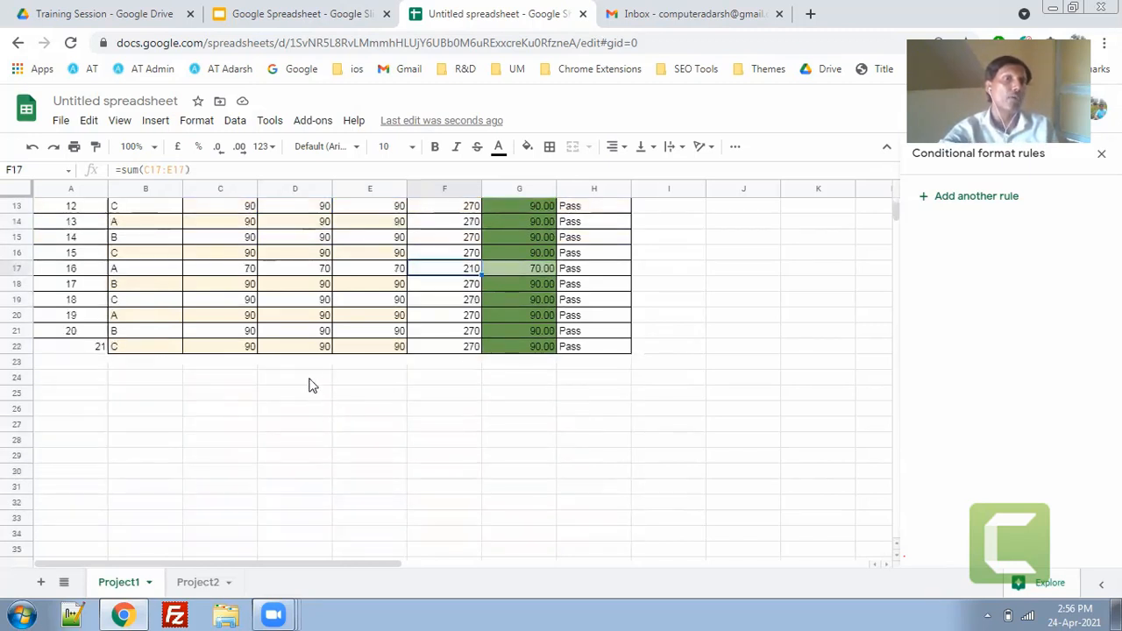
click(250, 347)
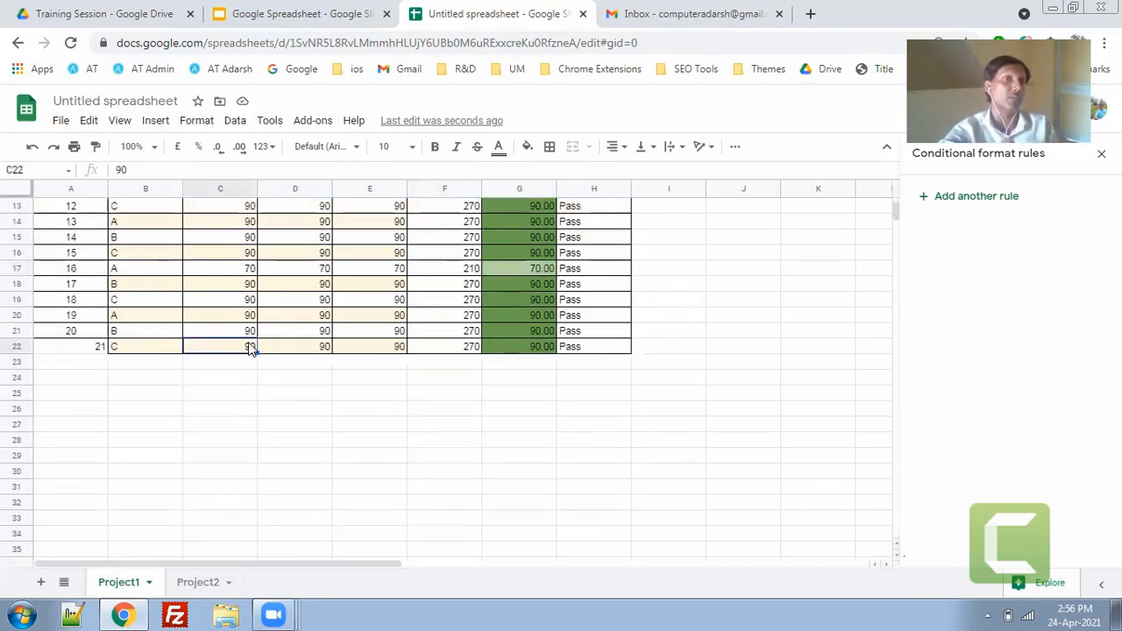
click(313, 317)
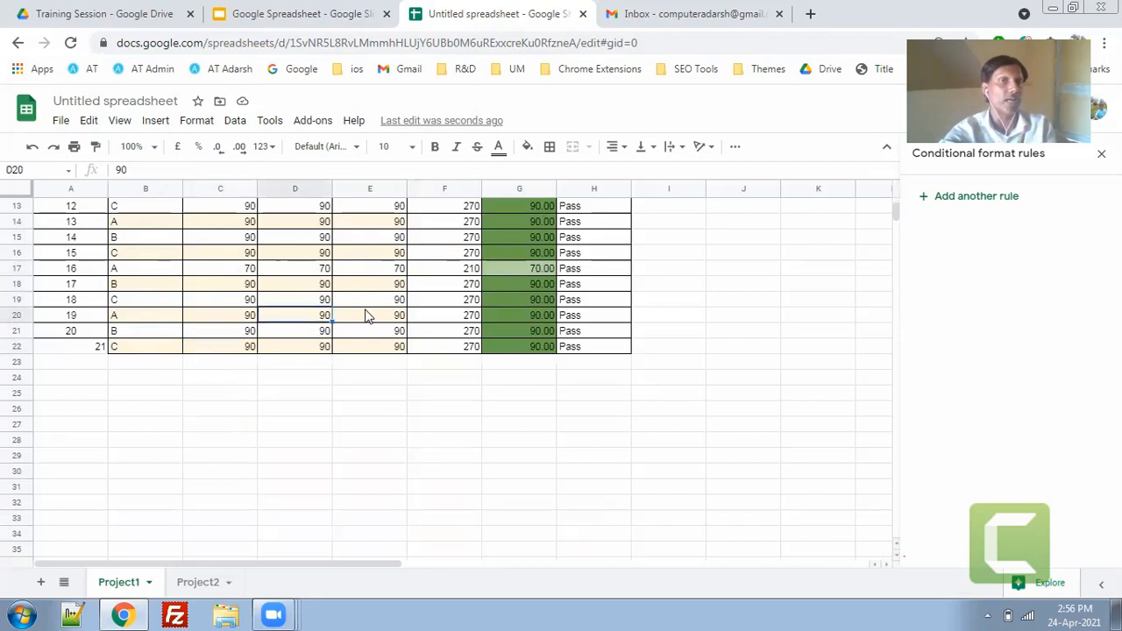
click(367, 316)
click(441, 322)
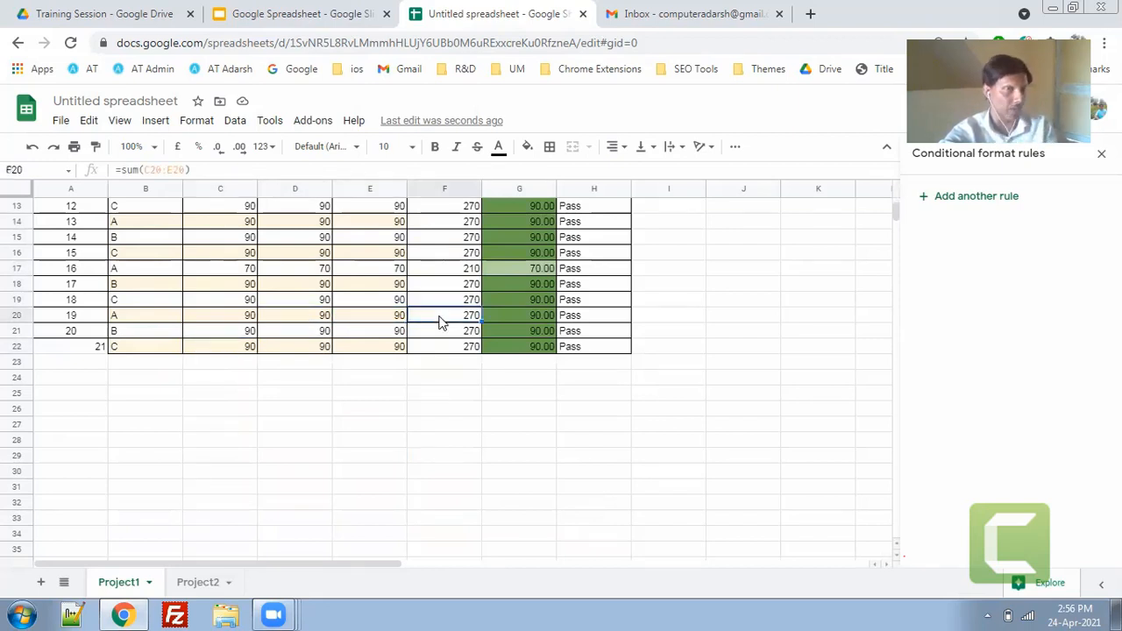
Freeze the header row of the marks table and check it against the lower rows.
scroll(441, 322, up, 3)
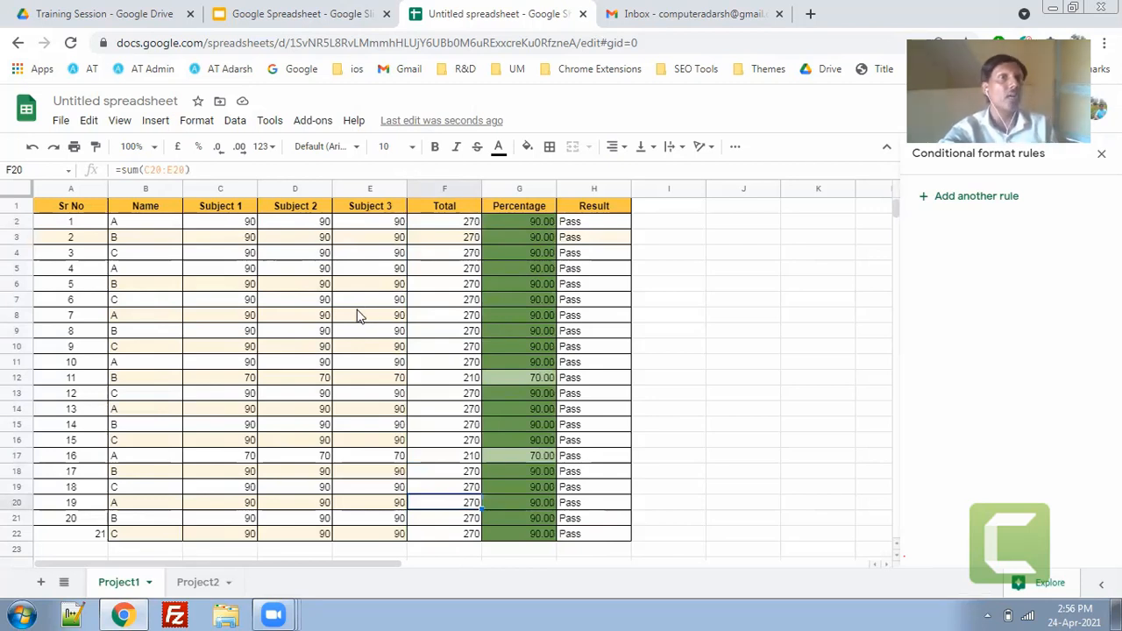
click(122, 122)
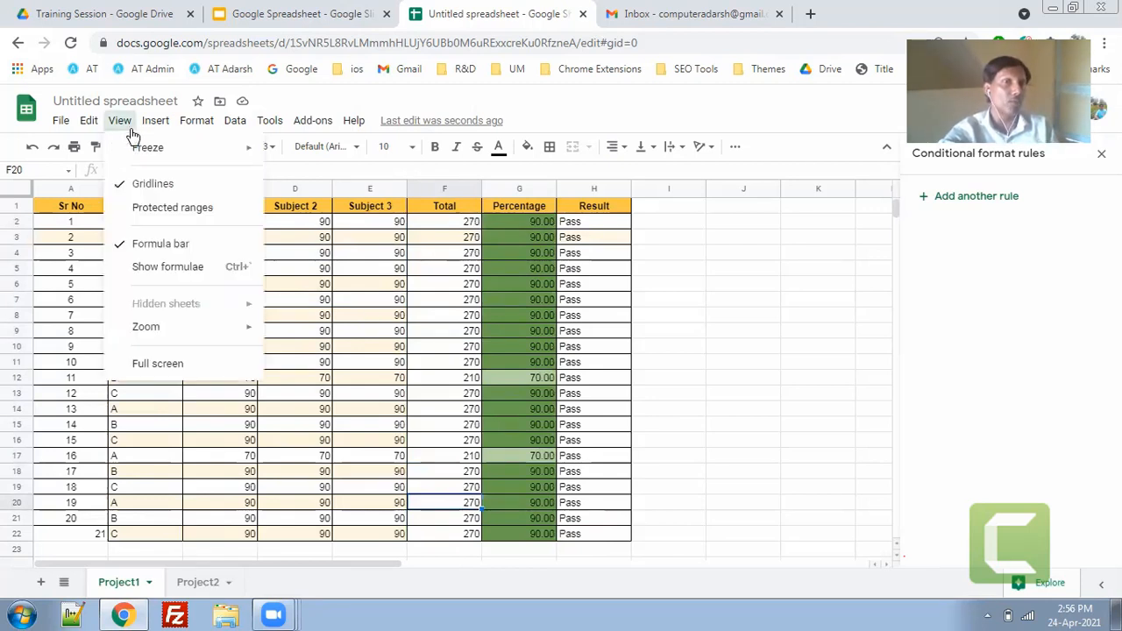
mouse_move(155, 154)
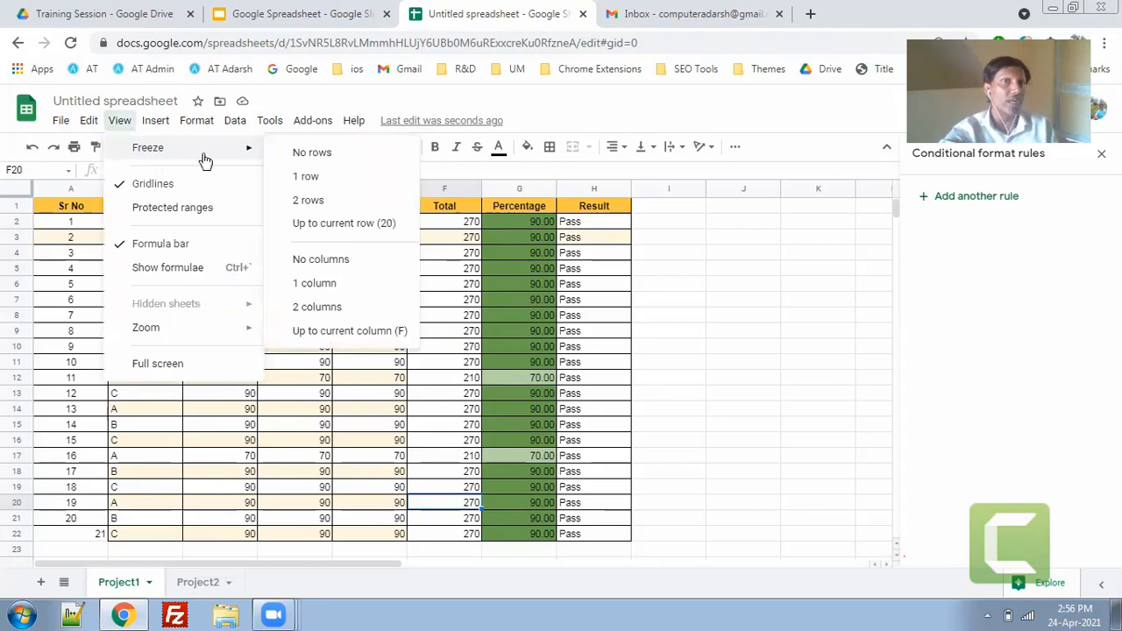
click(342, 187)
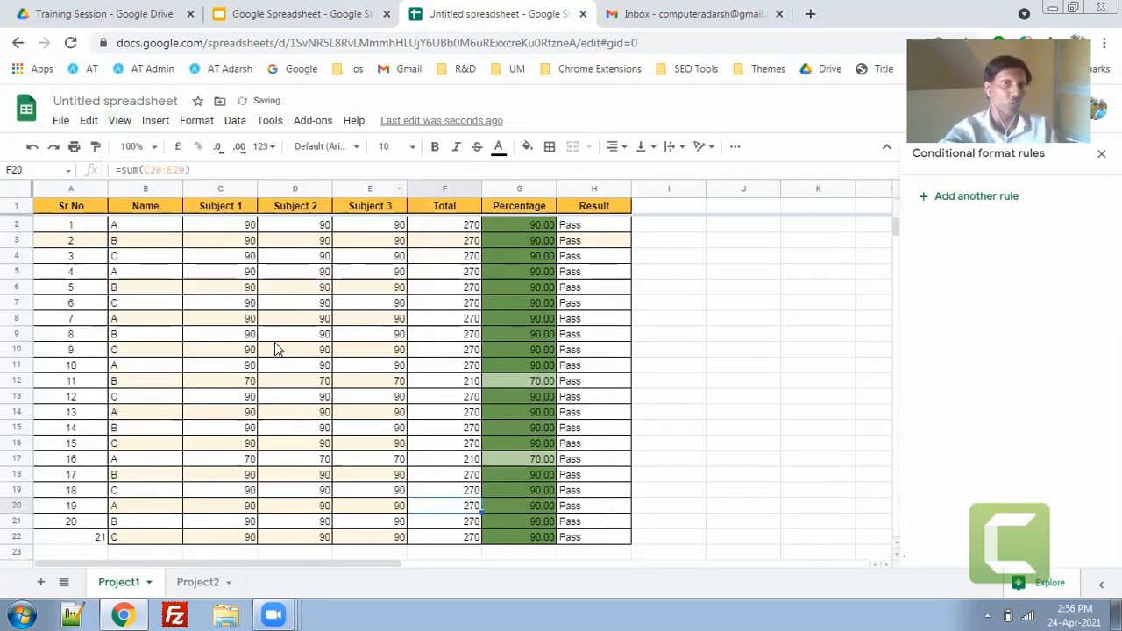
scroll(274, 344, down, 5)
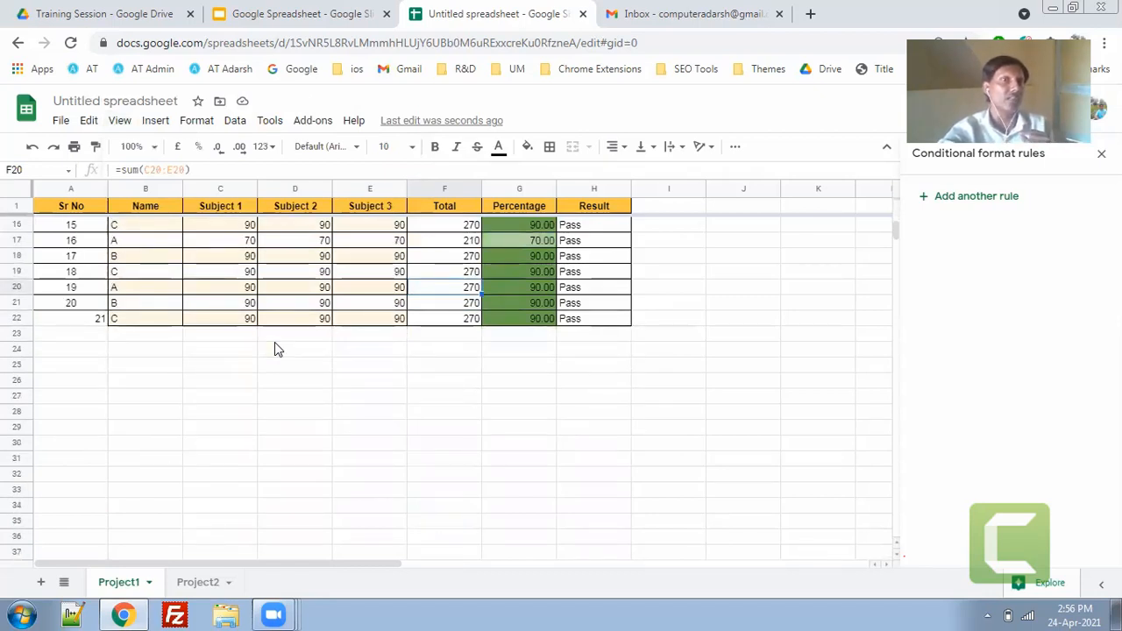
scroll(275, 349, up, 5)
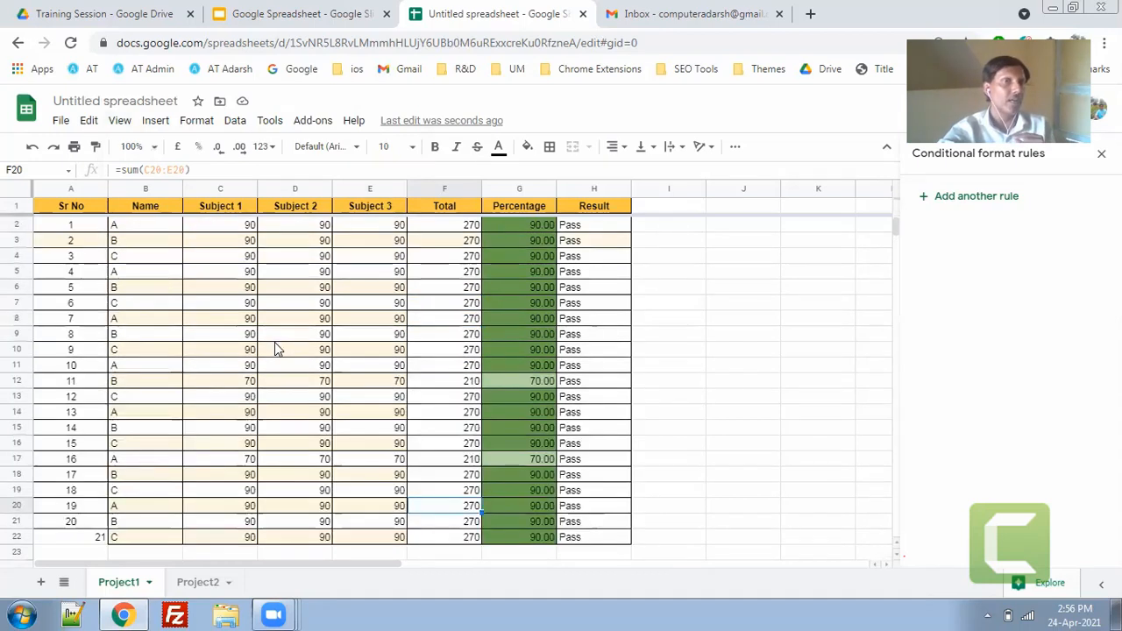
Examine how the Sr No and Name columns behave when moving across to column Q and back with only the header row frozen.
click(305, 322)
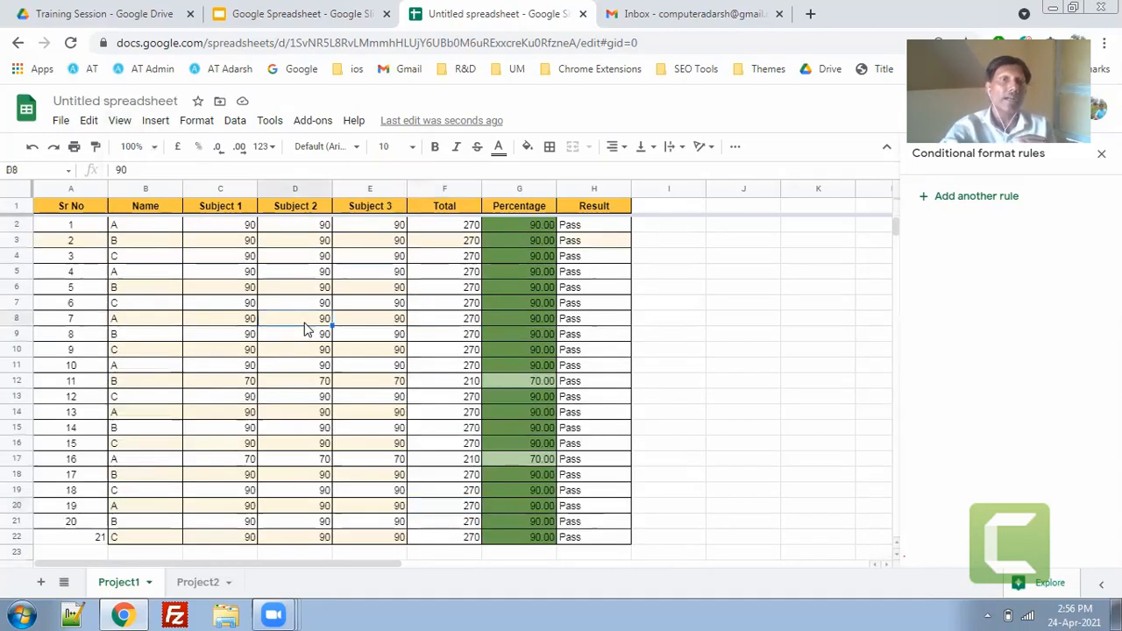
key(Right)
key(Right)
key(Right)
key(Right)
key(Right)
key(Right)
key(Right)
key(Right)
key(Right)
key(Right)
key(Right)
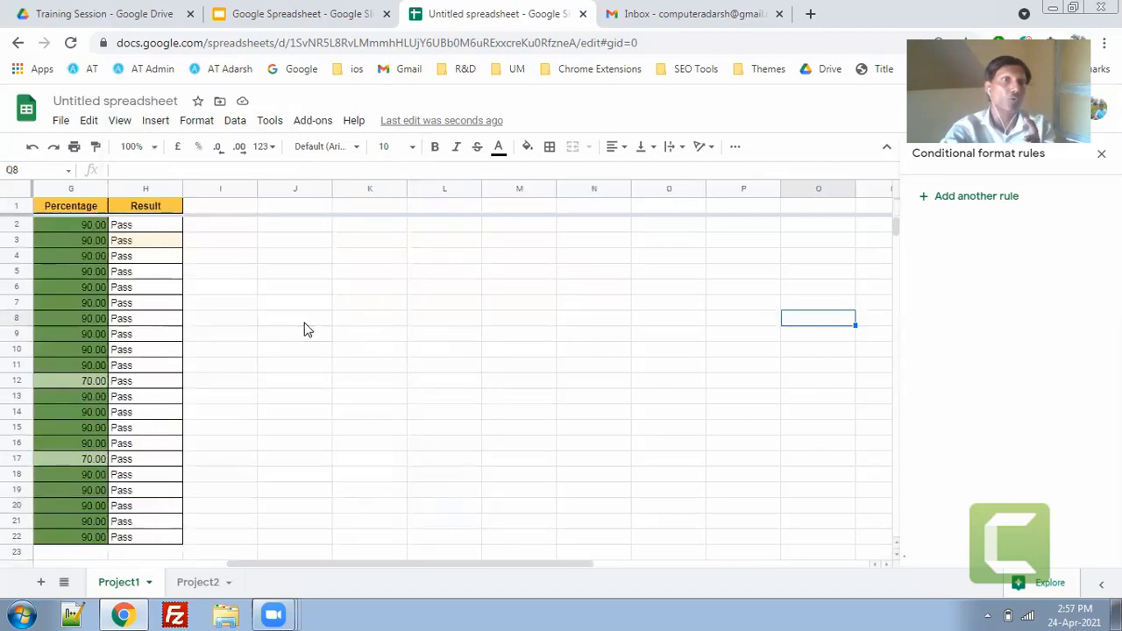
key(Left)
key(Left)
key(Left)
key(Left)
key(Left)
key(Left)
key(Left)
key(Left)
key(Left)
key(Left)
key(Left)
key(Left)
key(Left)
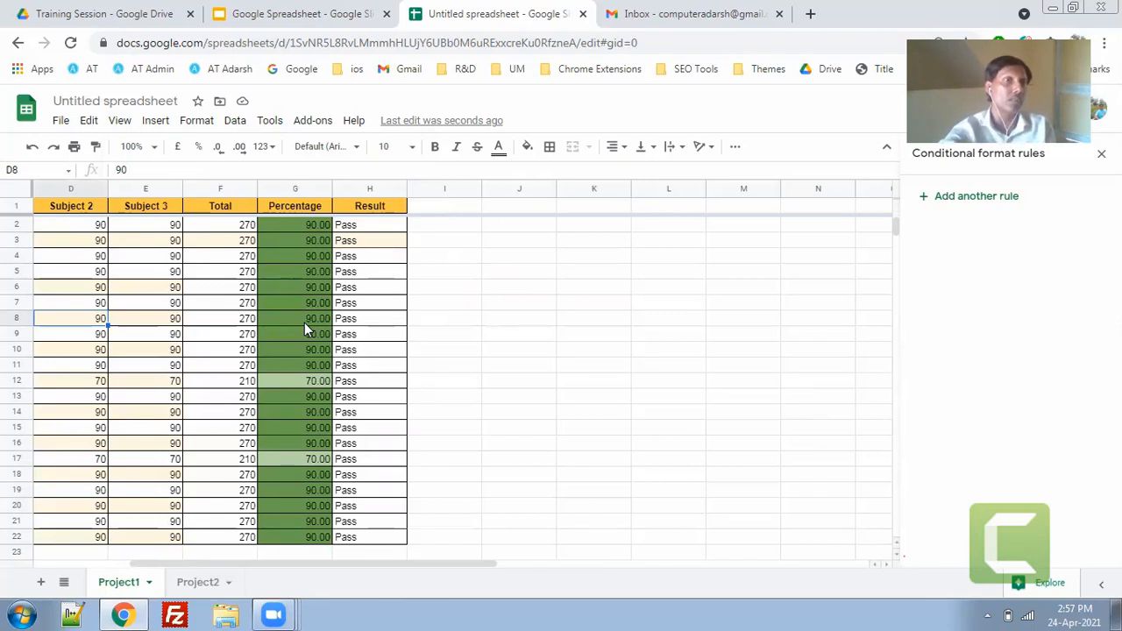
key(Down)
key(Down)
key(Down)
key(Down)
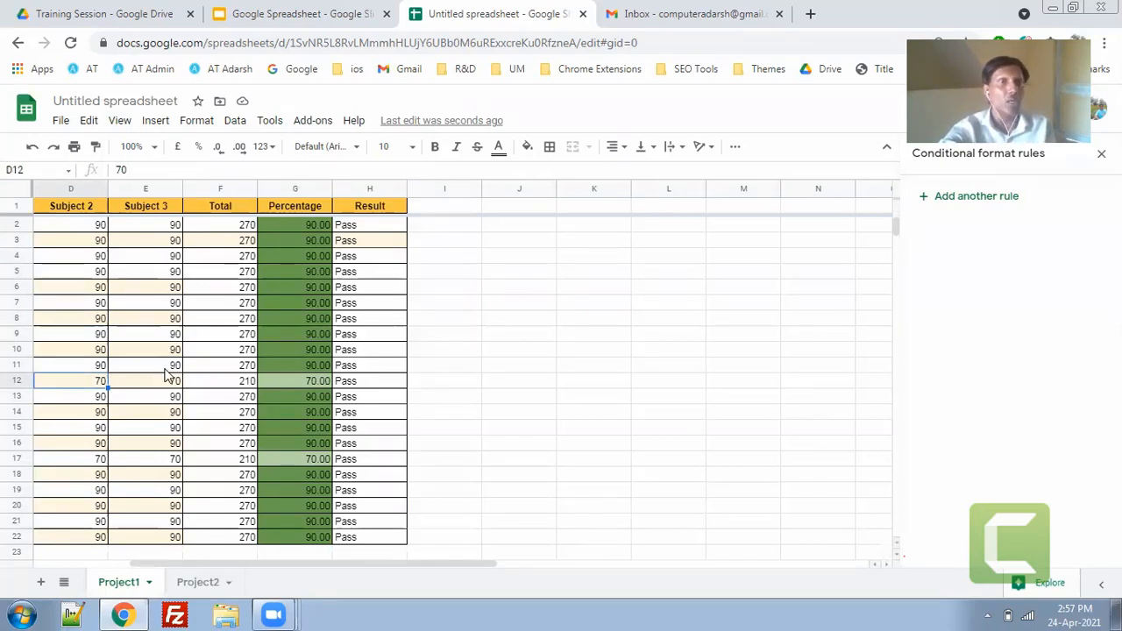
key(Left)
key(Left)
key(Left)
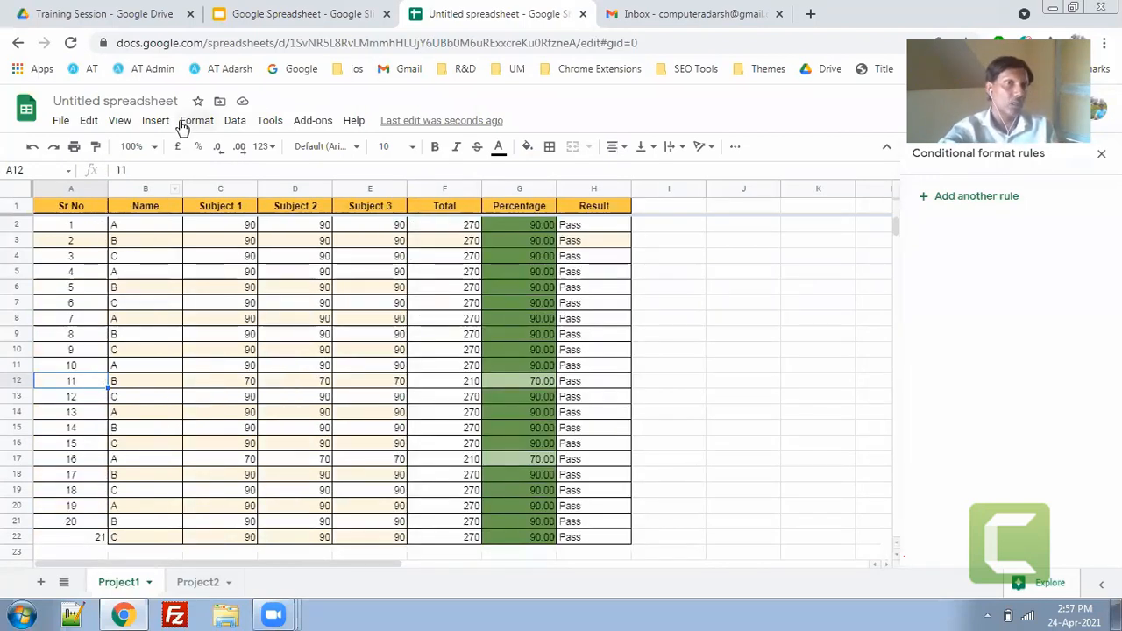
Freeze the first two columns, Sr No and Name.
click(123, 124)
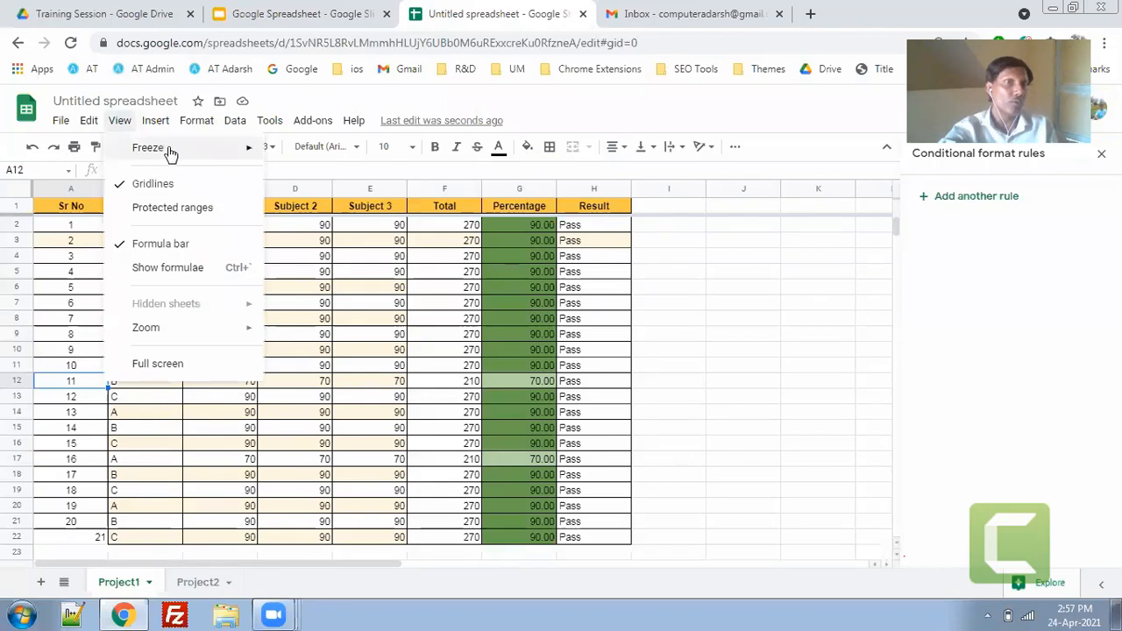
mouse_move(167, 149)
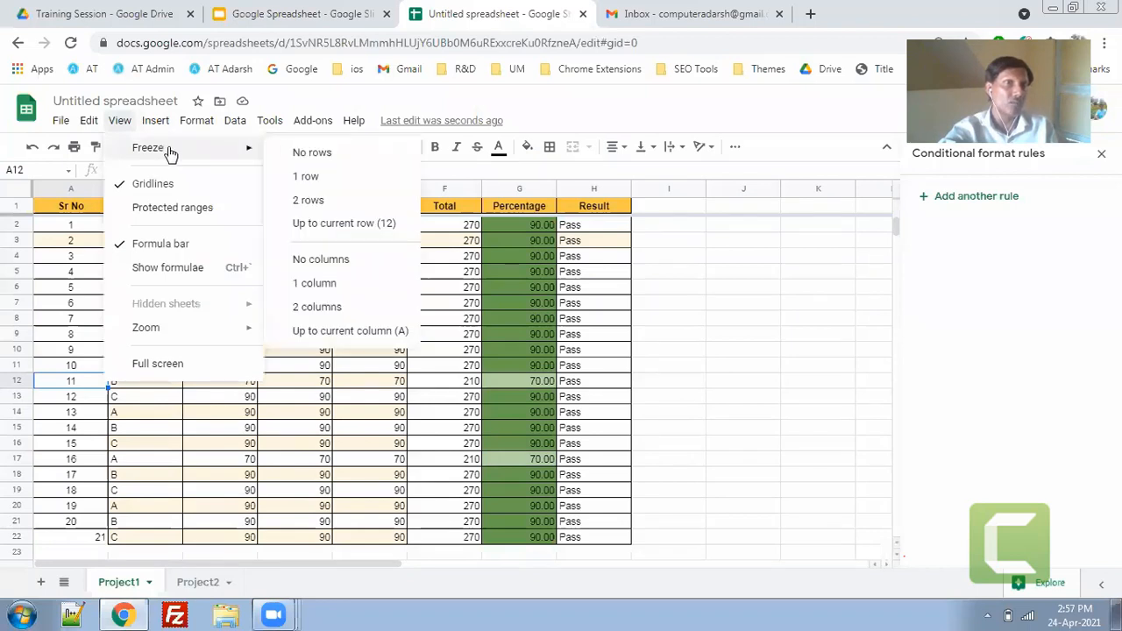
click(328, 308)
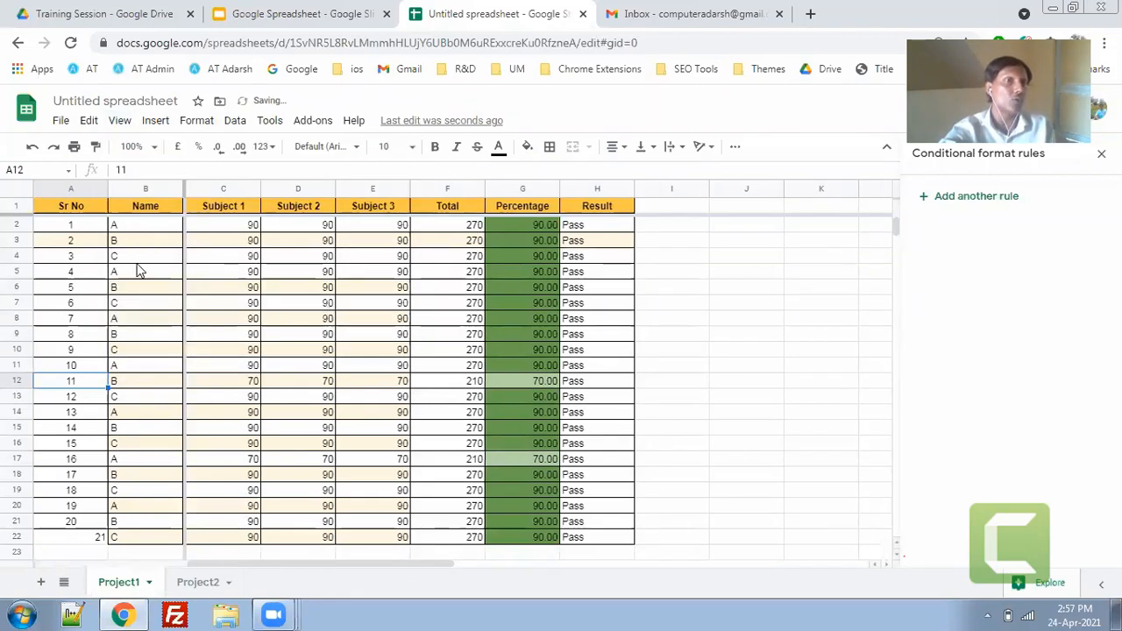
Examine the frozen Sr No and Name columns while moving along row 4 to column Q and back to column A.
click(138, 262)
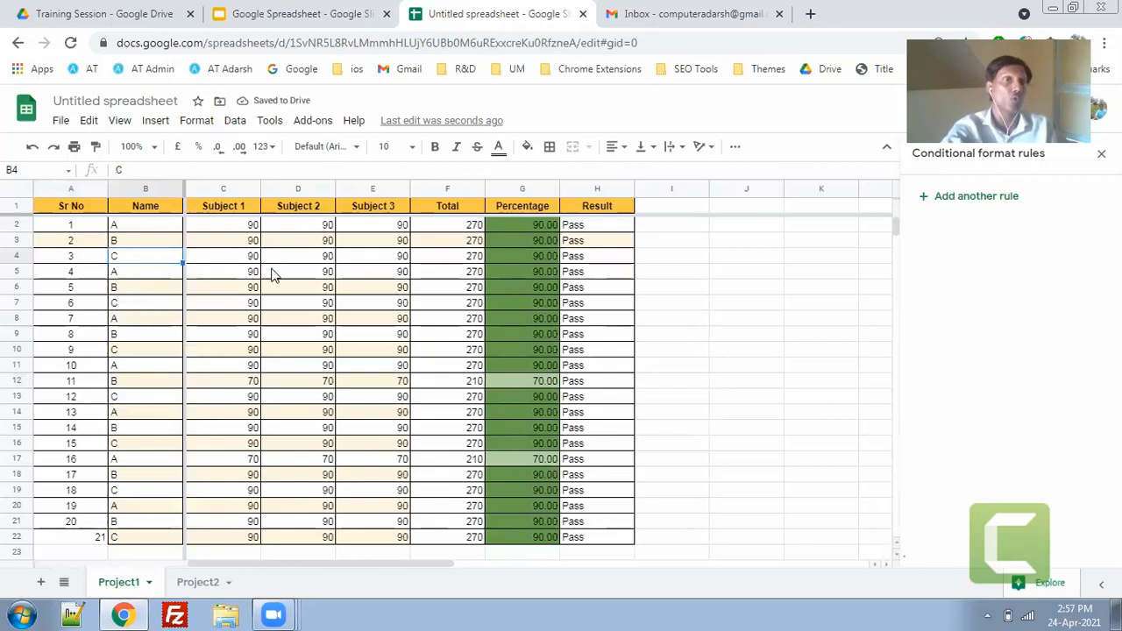
key(Right)
key(Right)
key(Right)
key(Right)
key(Right)
key(Right)
key(Right)
key(Right)
key(Right)
key(Right)
key(Right)
key(Right)
key(Right)
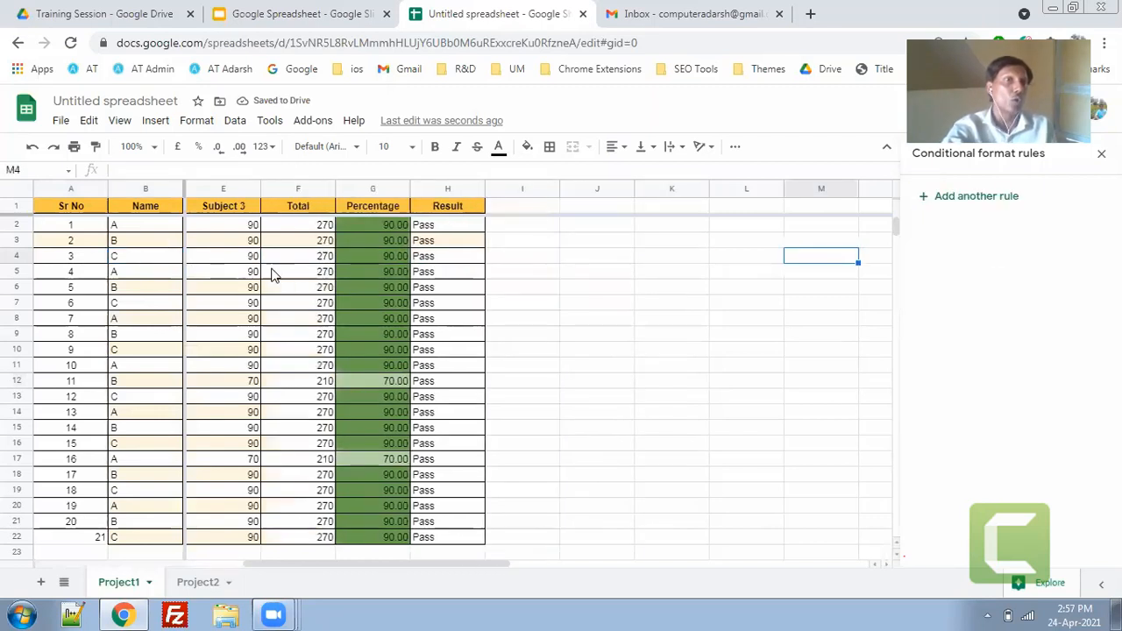
key(Right)
key(Right)
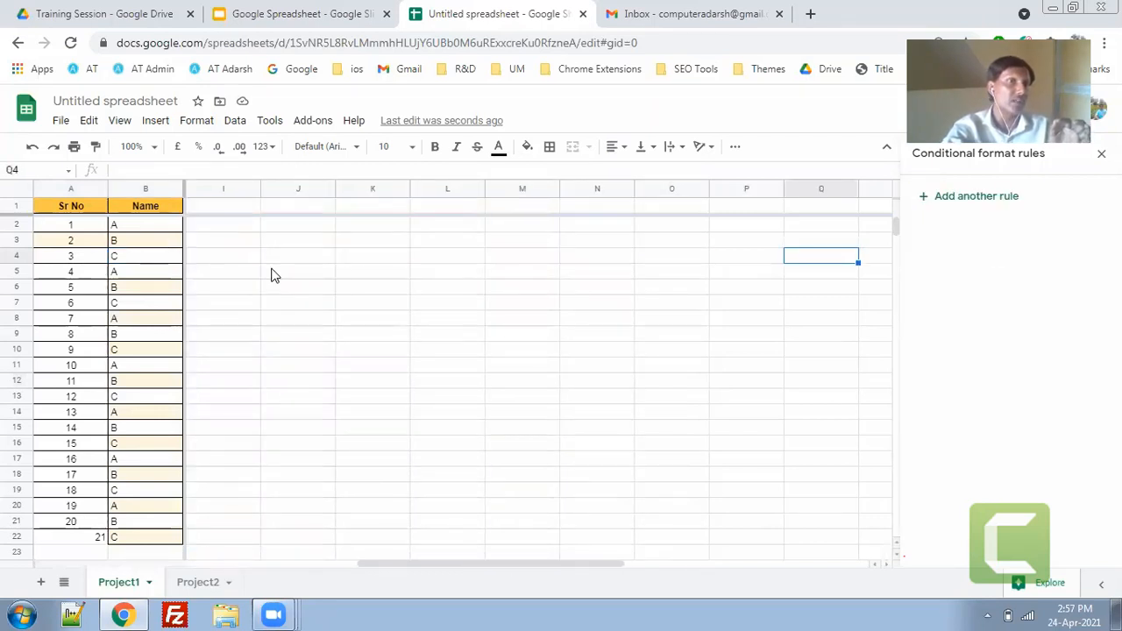
key(Left)
key(Left)
key(Left)
key(Left)
key(Left)
key(Left)
key(Left)
key(Left)
key(Left)
key(Left)
key(Left)
key(Left)
key(Left)
key(Left)
key(Left)
key(Left)
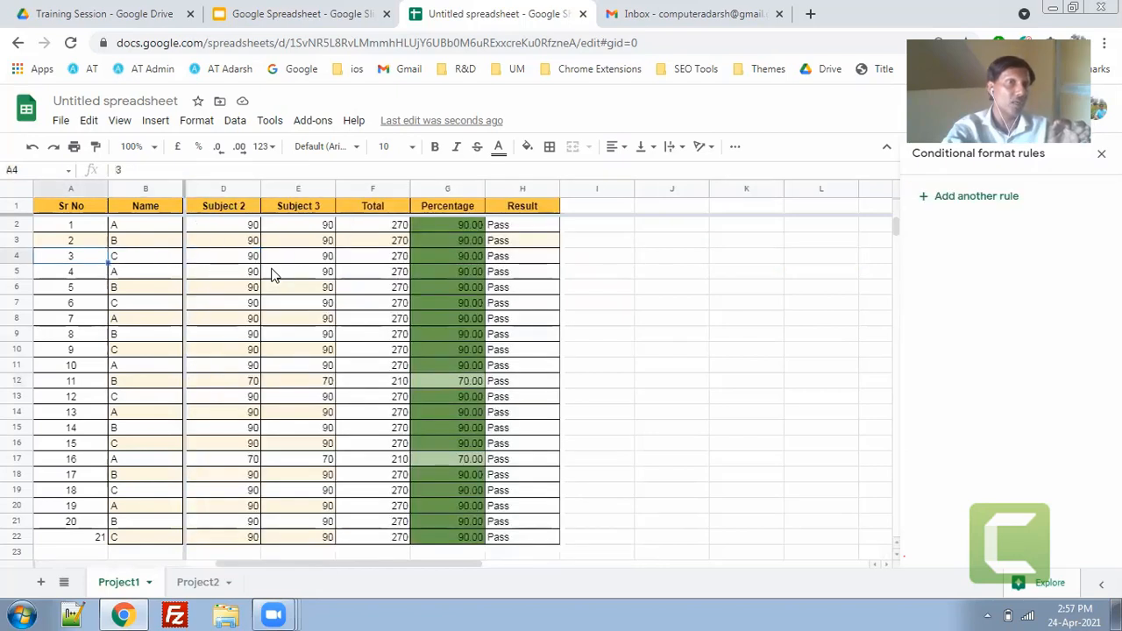
Examine the frozen header row while moving down past the end of the table to row 36 and back up to row 1.
key(Down)
key(Down)
key(Down)
key(Down)
key(Down)
key(Down)
key(Down)
key(Down)
key(Down)
key(Down)
key(Down)
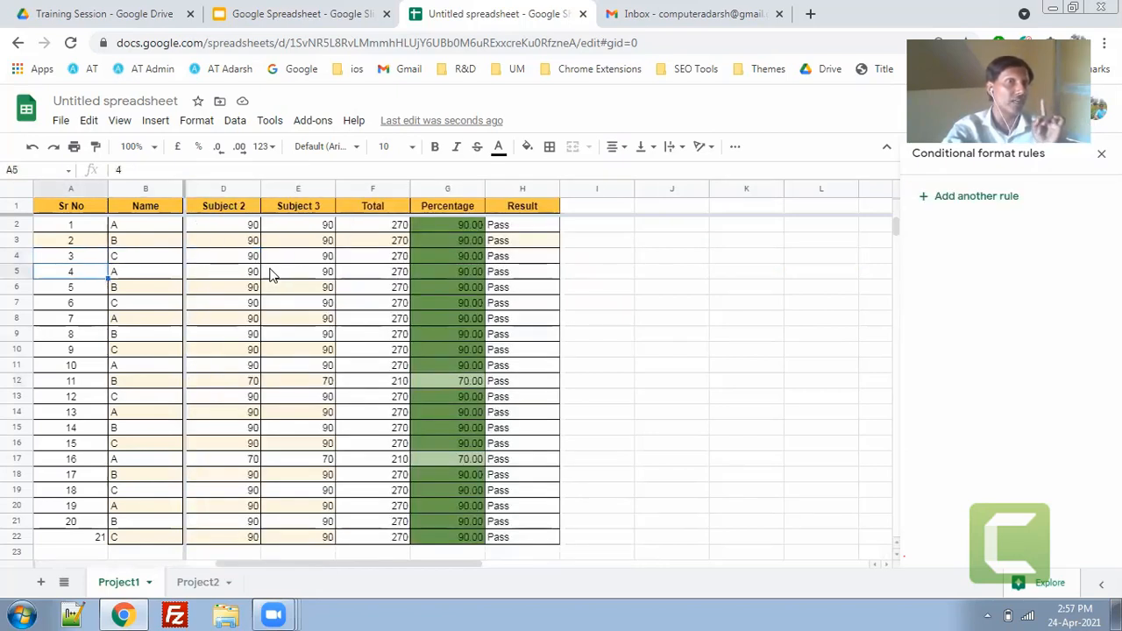
key(Down)
key(Down)
key(Down)
key(Down)
key(Down)
key(Down)
key(Down)
key(Down)
key(Down)
key(Down)
key(Down)
key(Down)
key(Down)
key(Down)
key(Down)
key(Down)
key(Down)
key(Down)
key(Down)
key(Down)
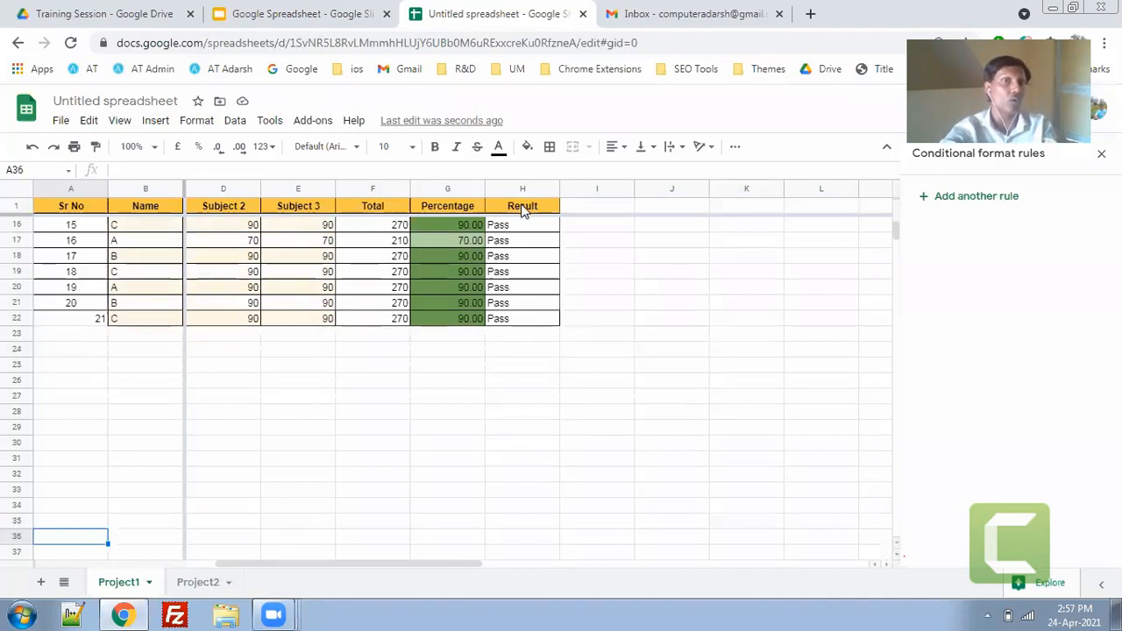
click(270, 292)
key(Up)
key(Up)
key(Up)
key(Up)
key(Up)
key(Up)
key(Up)
key(Up)
key(Up)
key(Up)
key(Up)
key(Up)
key(Up)
key(Up)
key(Up)
key(Up)
key(Up)
key(Up)
key(Up)
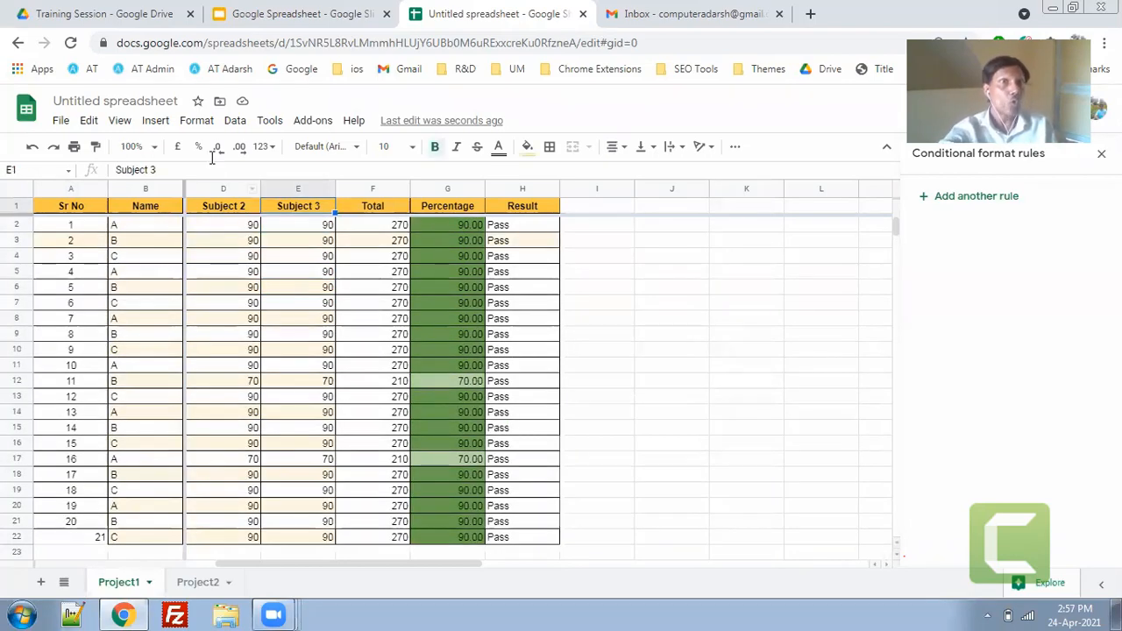
click(197, 121)
mouse_move(152, 126)
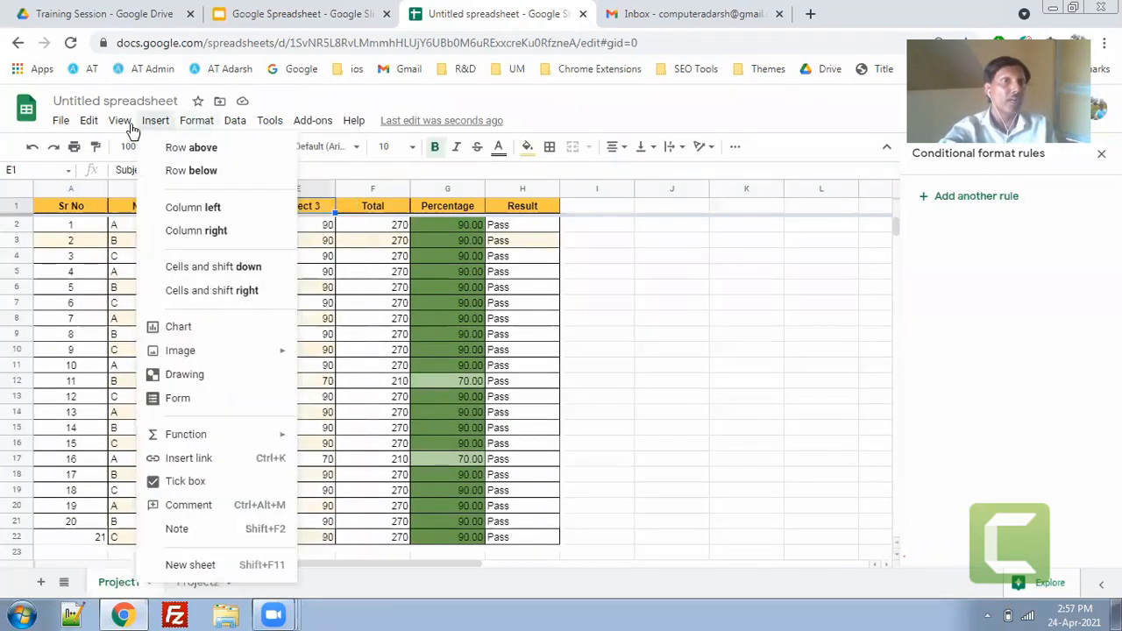
mouse_move(142, 151)
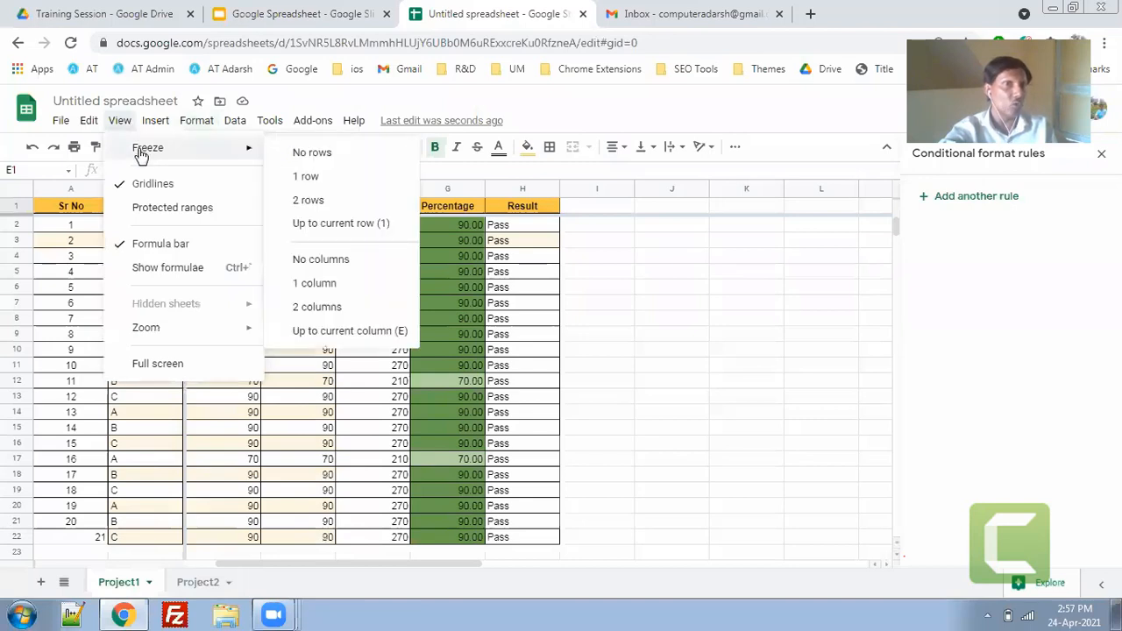
mouse_move(196, 120)
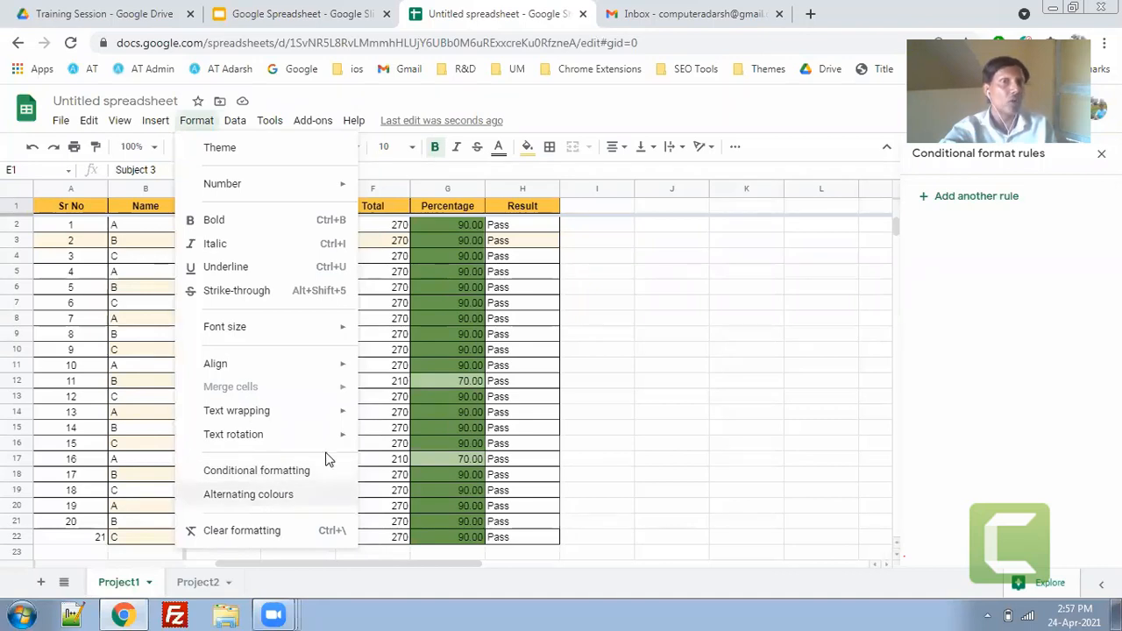
click(532, 275)
Enter the date 1-1-2001 in cell J5, outside the marks table.
click(594, 276)
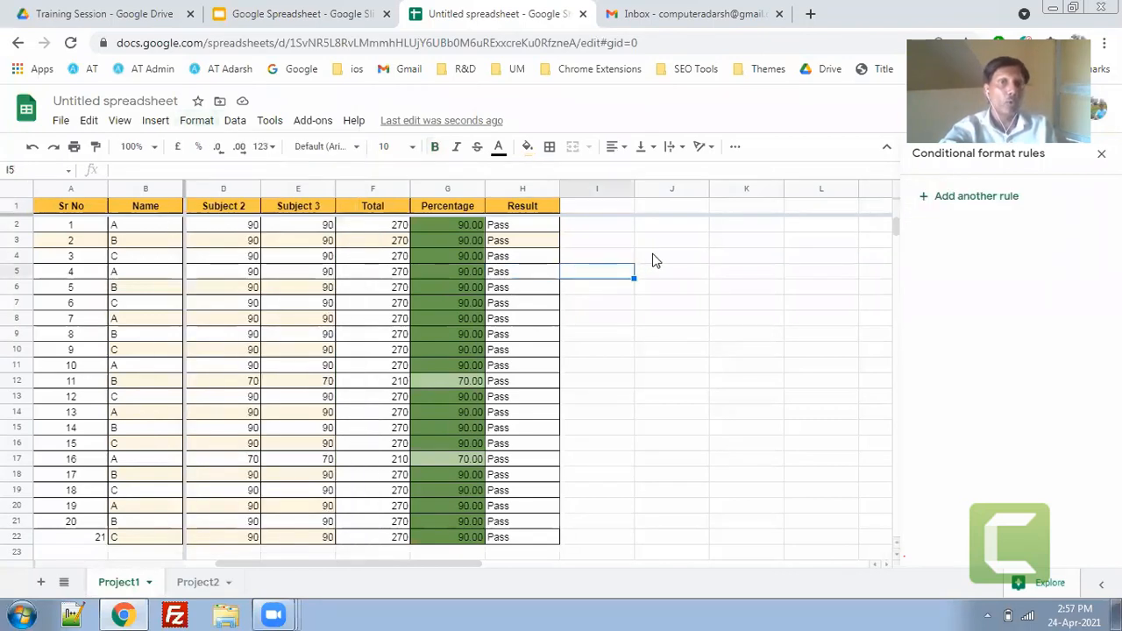
key(Right)
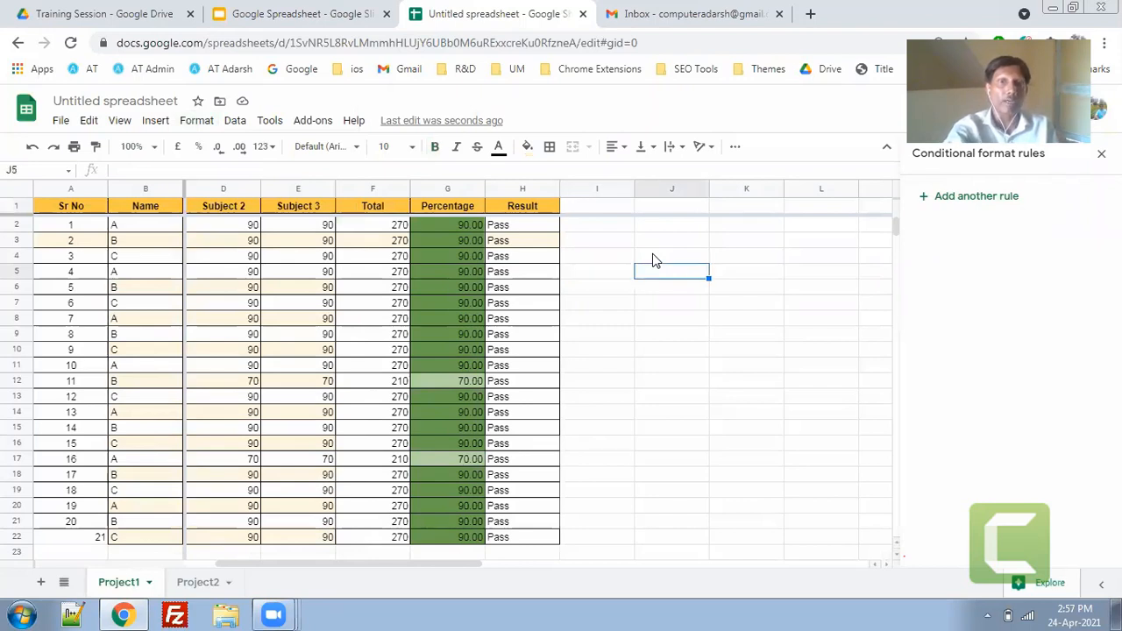
text(1-1)
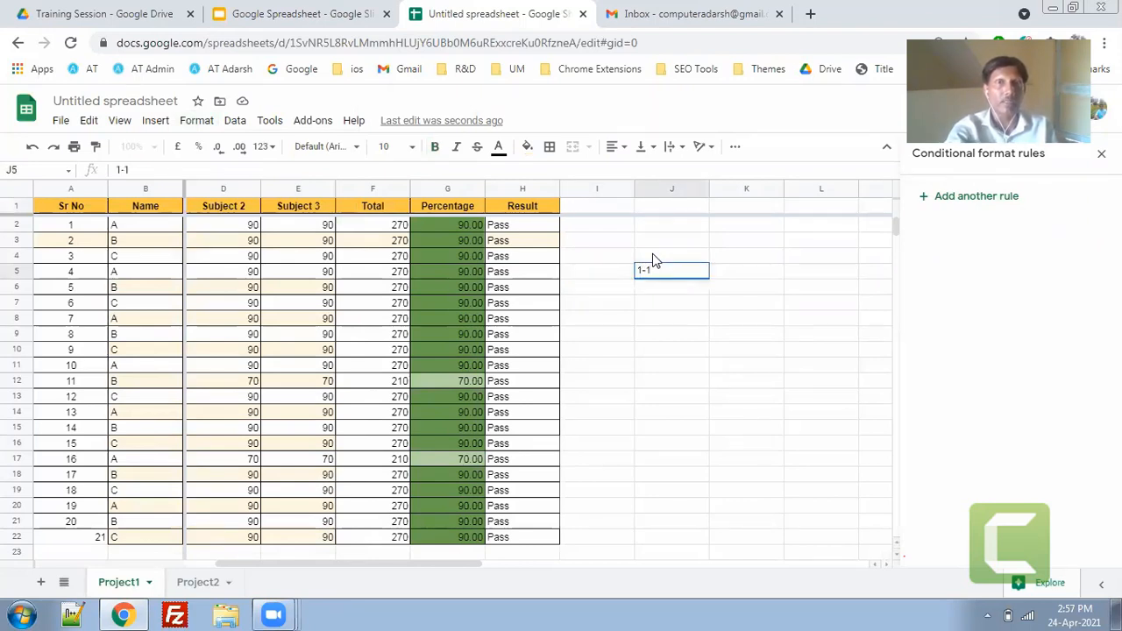
text(-1001)
key(Return)
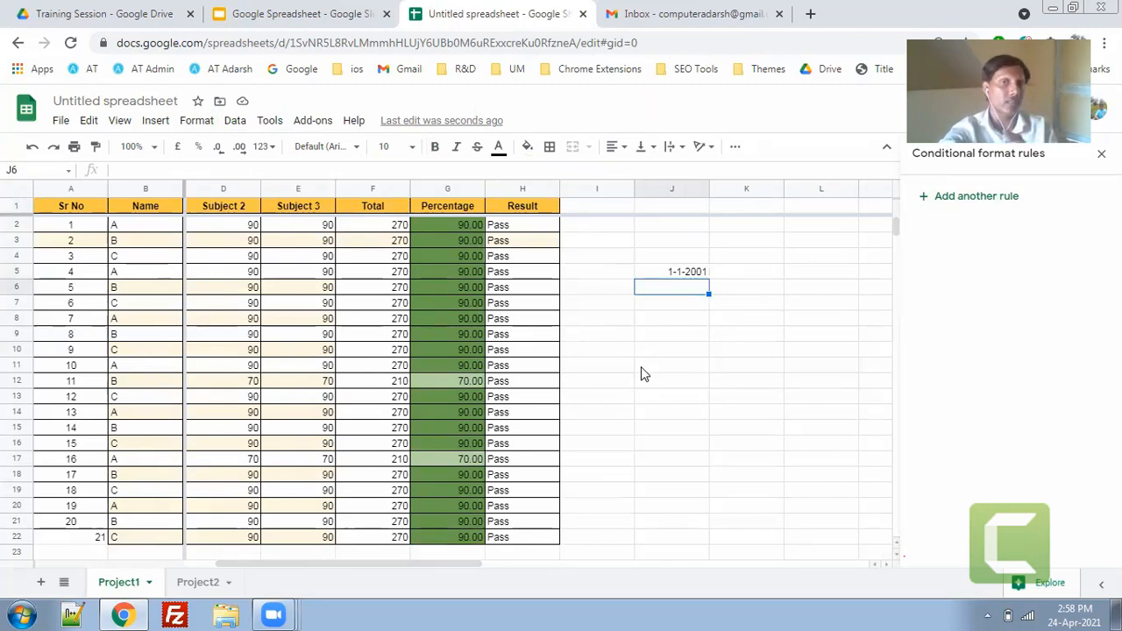
Format the date cell J5 as plain text.
click(687, 277)
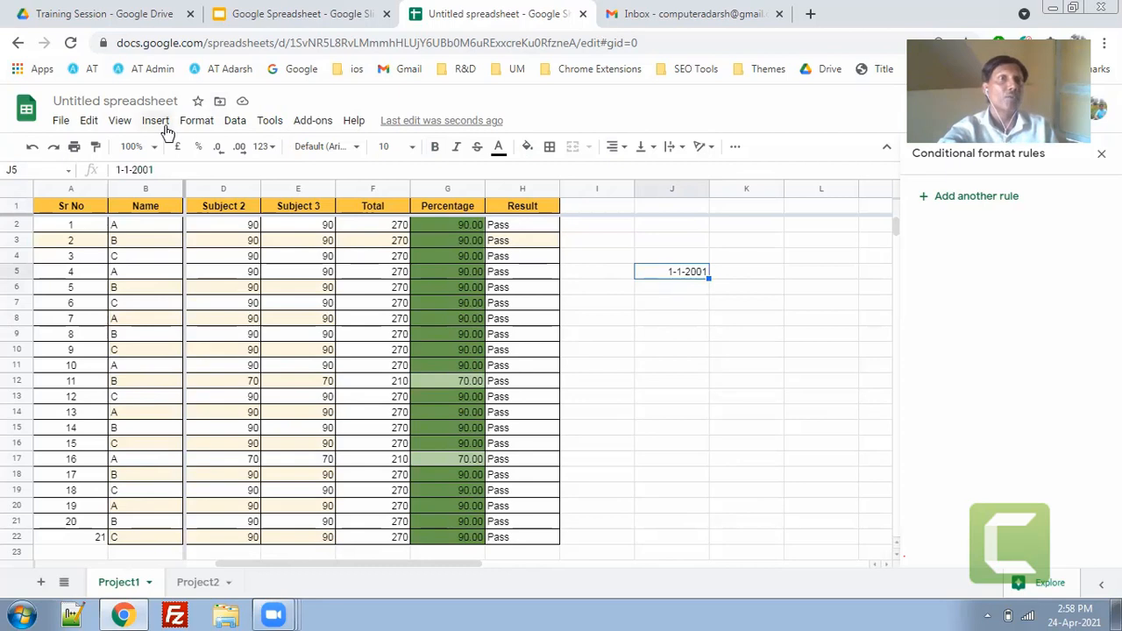
click(195, 123)
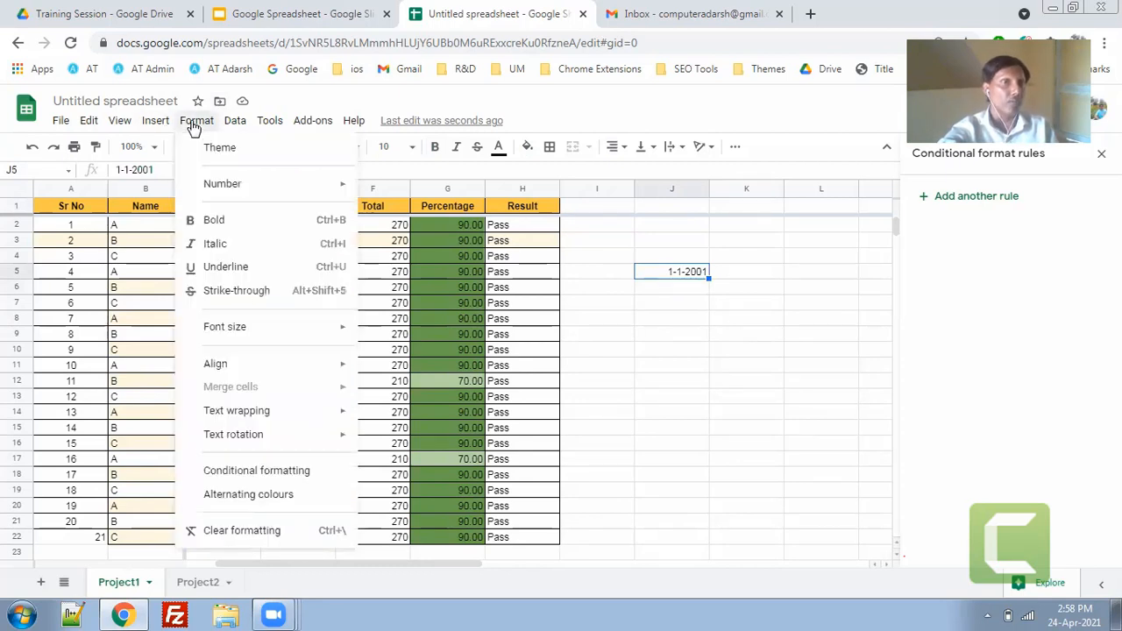
mouse_move(225, 190)
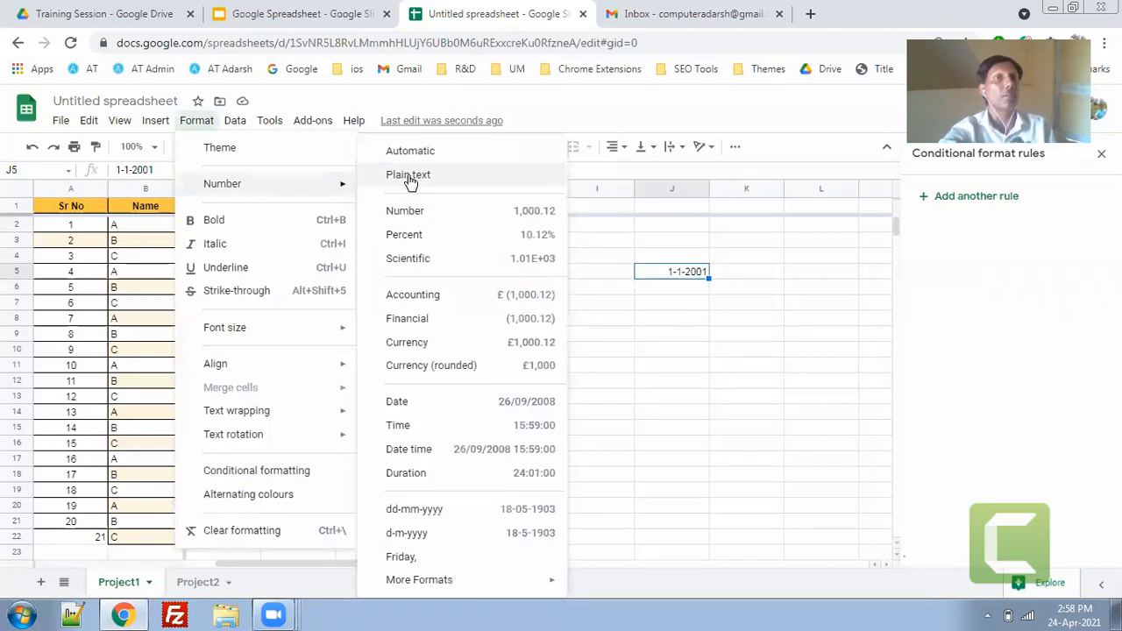
click(408, 175)
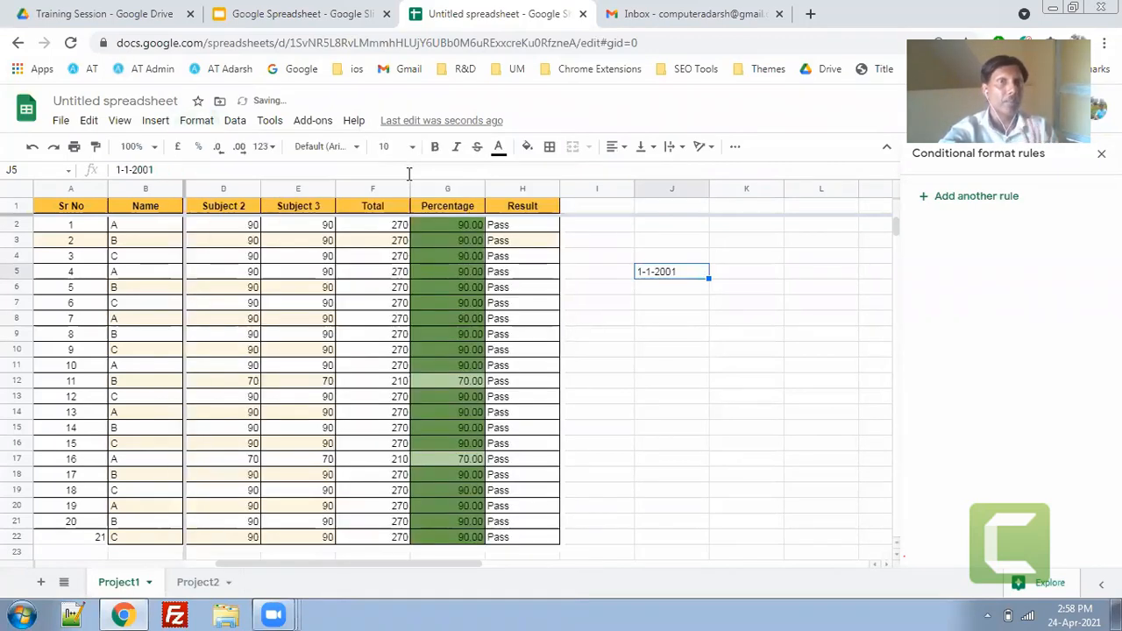
Replace the content of the plain-text cell J5 with 1-1-1.
text(1-1)
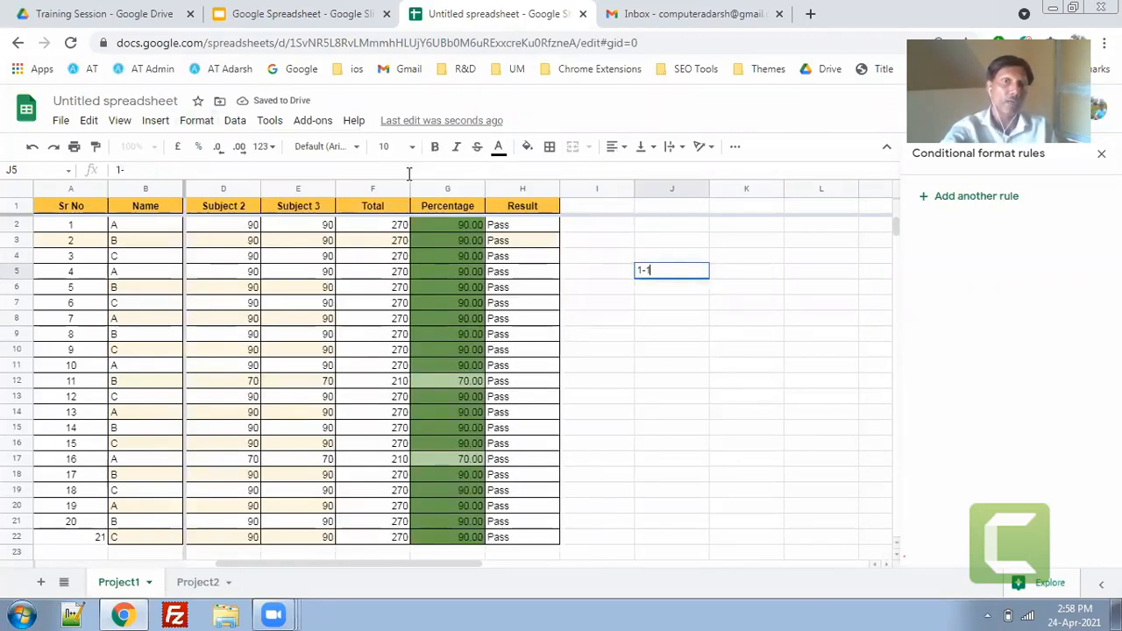
text(-1)
key(Return)
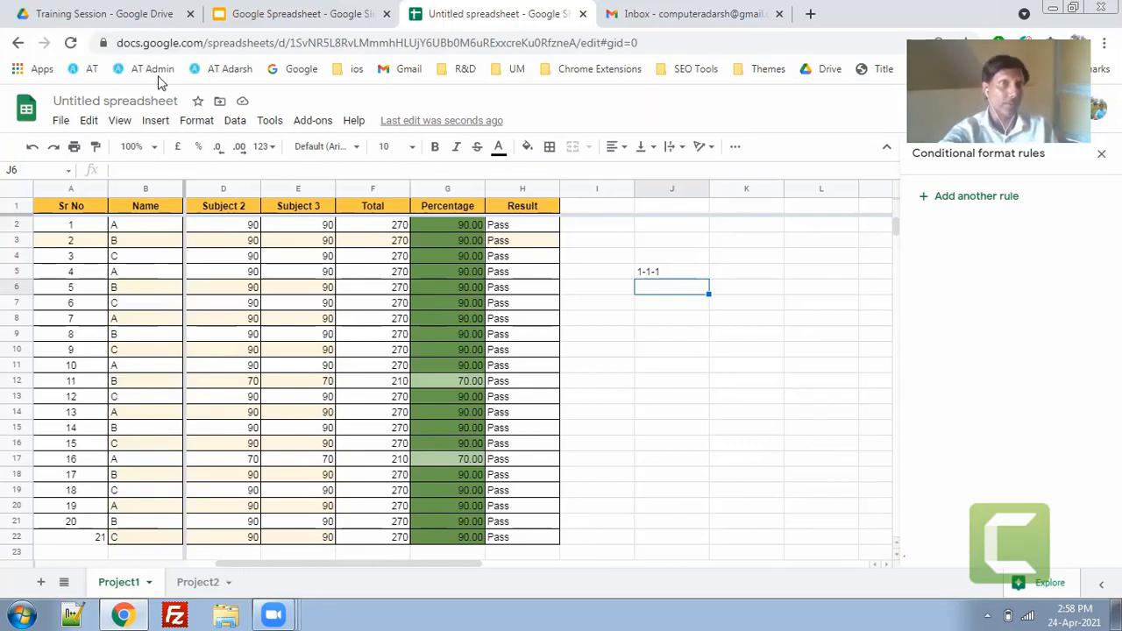
Review the available number formats and enter the date 24-04-2021 in cell J6.
click(203, 124)
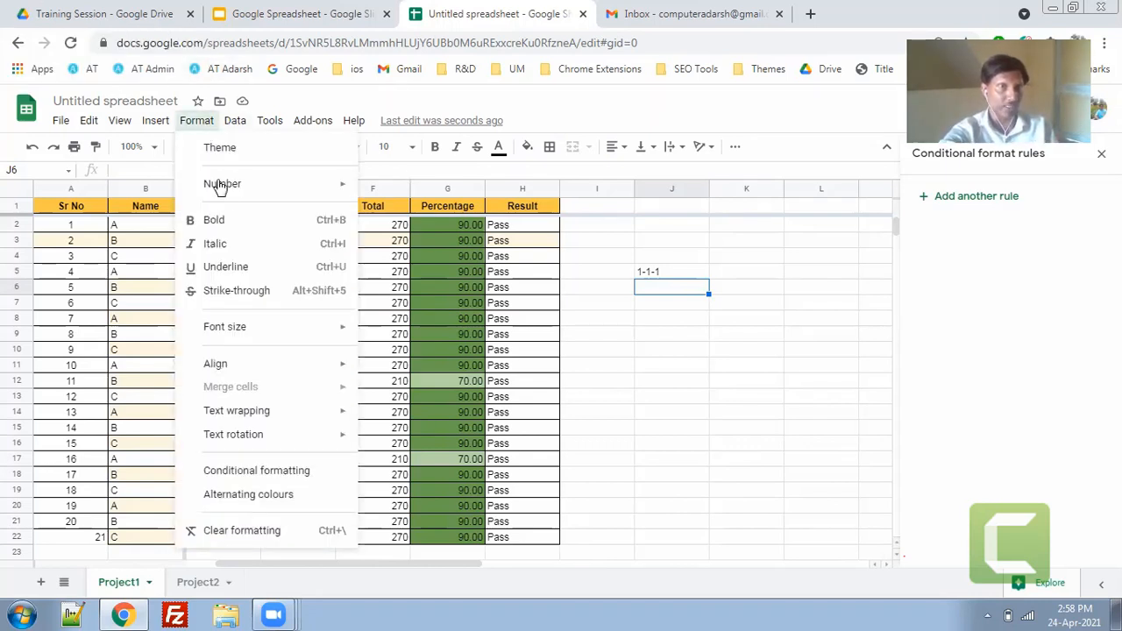
mouse_move(220, 183)
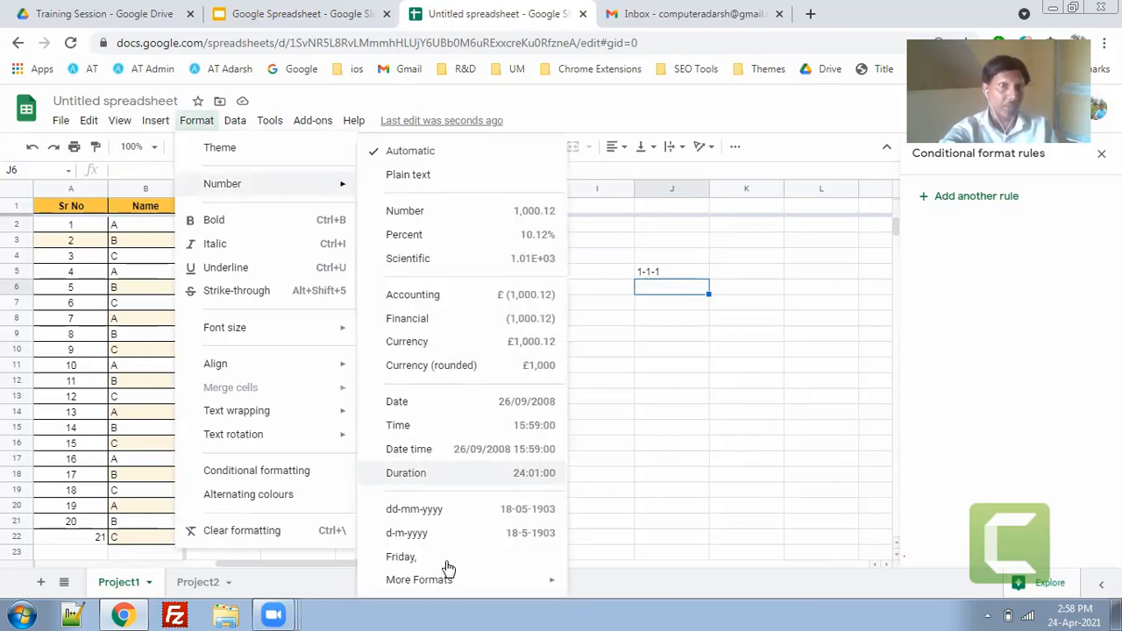
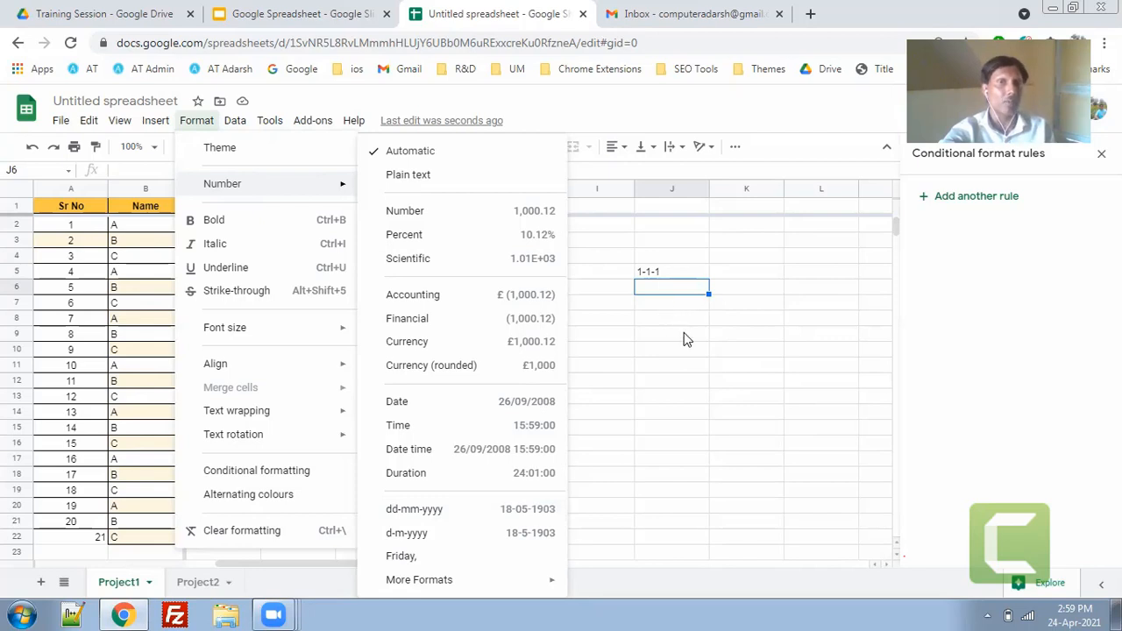
click(672, 291)
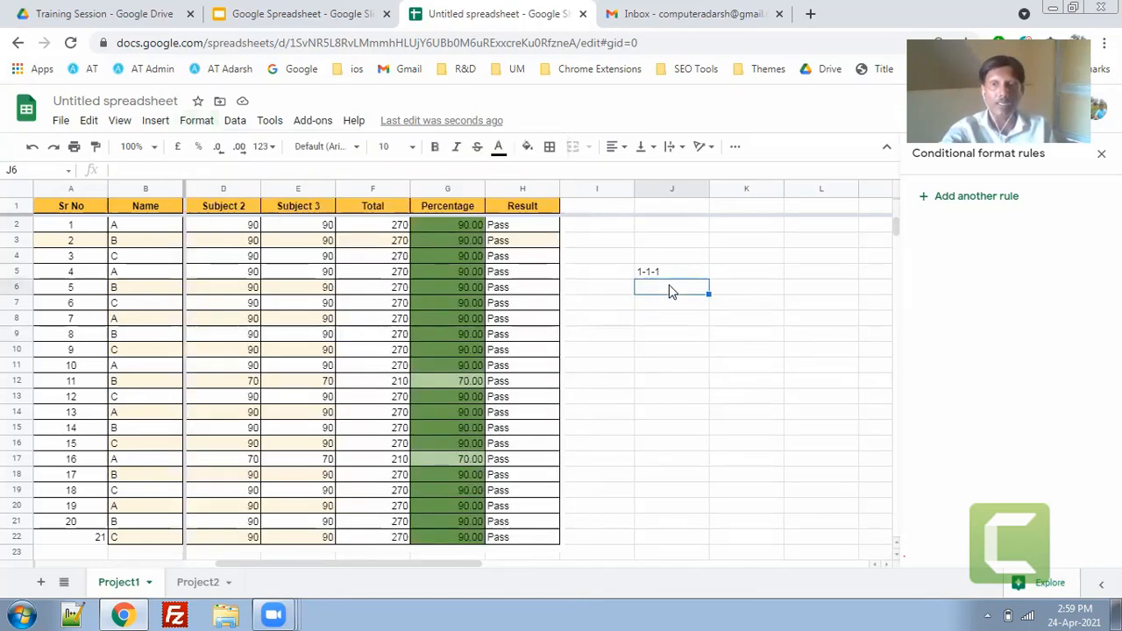
text(24-04-2021)
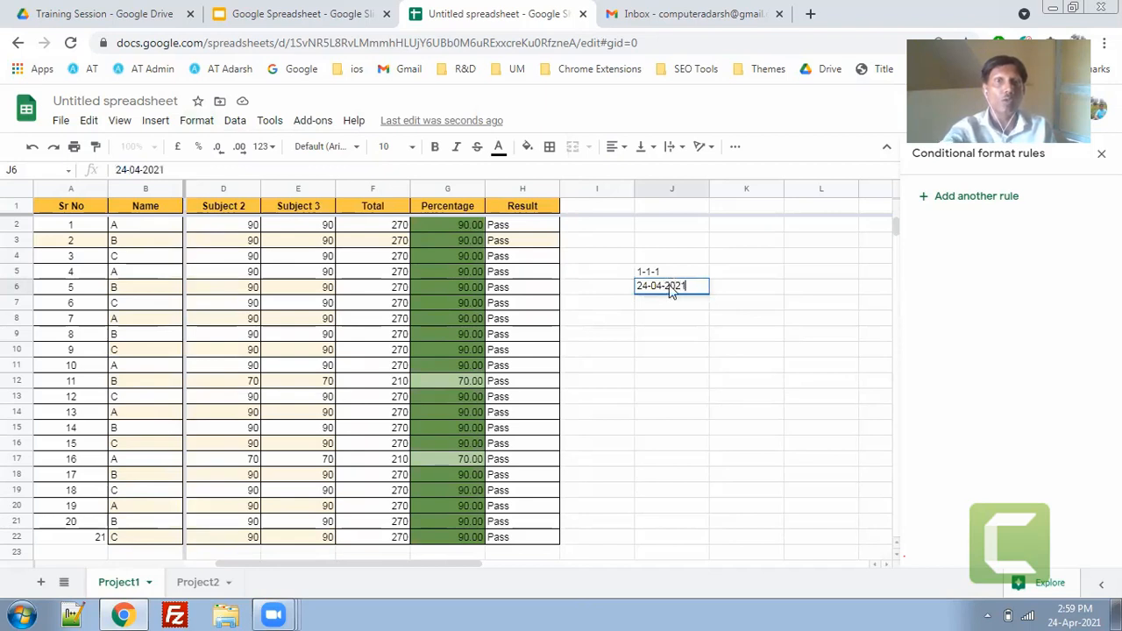
key(Return)
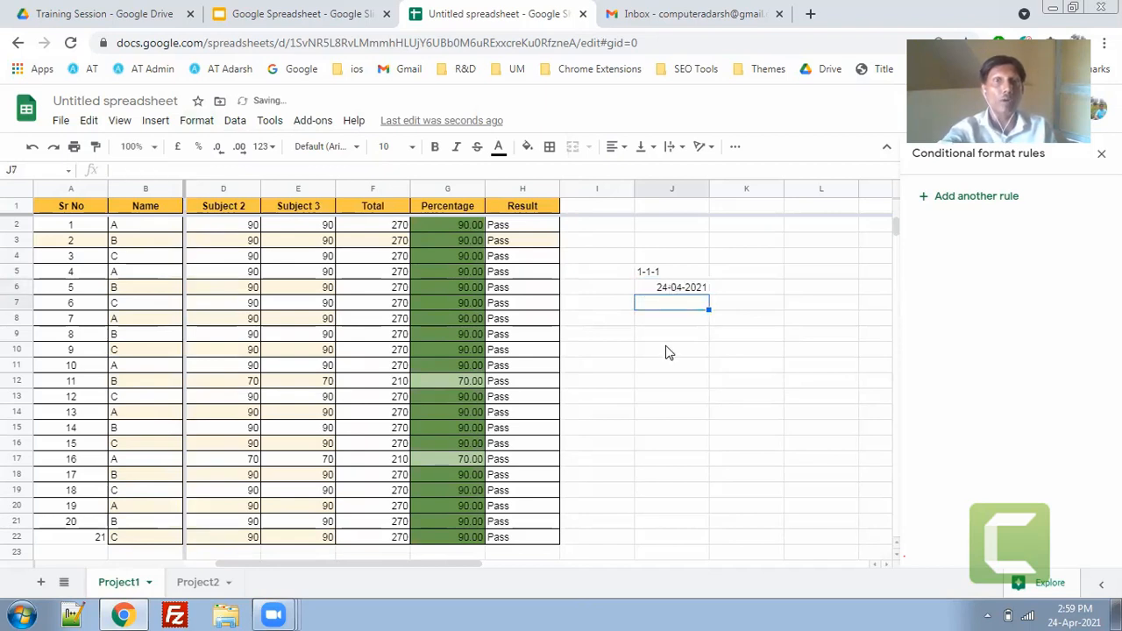
Format the date in cell J6 as d-m-yyyy.
click(666, 350)
click(688, 291)
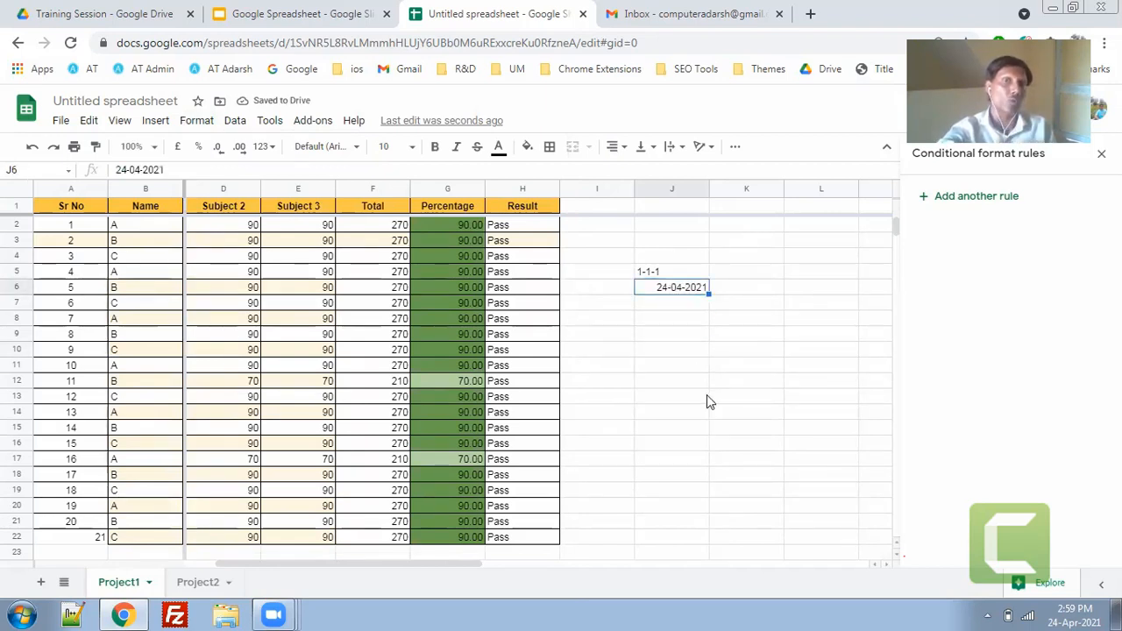
click(226, 124)
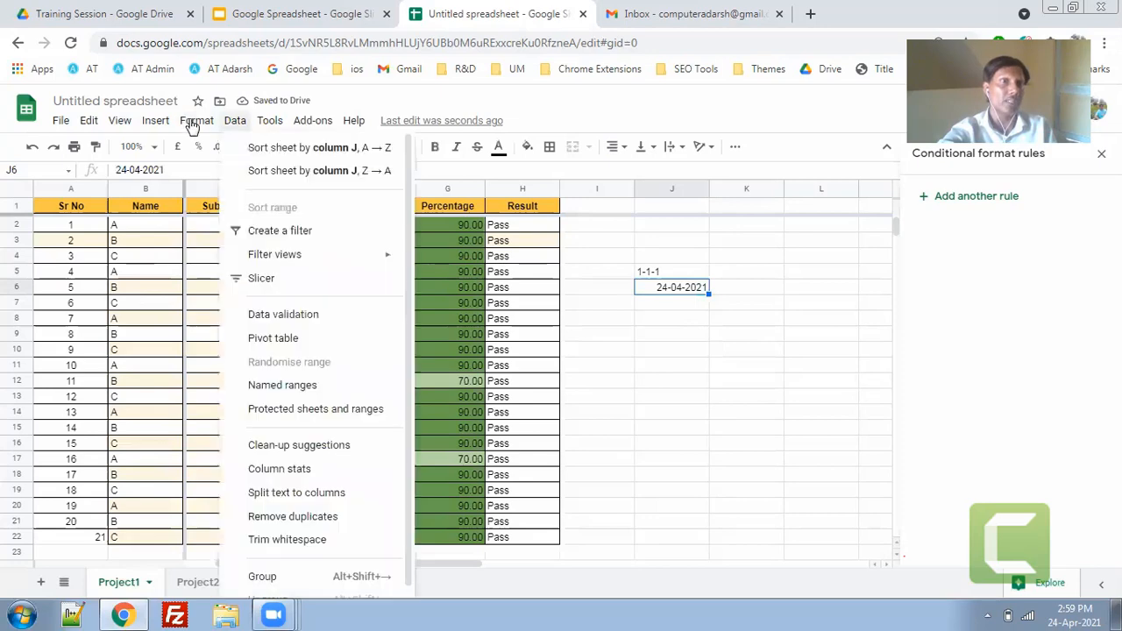
mouse_move(196, 121)
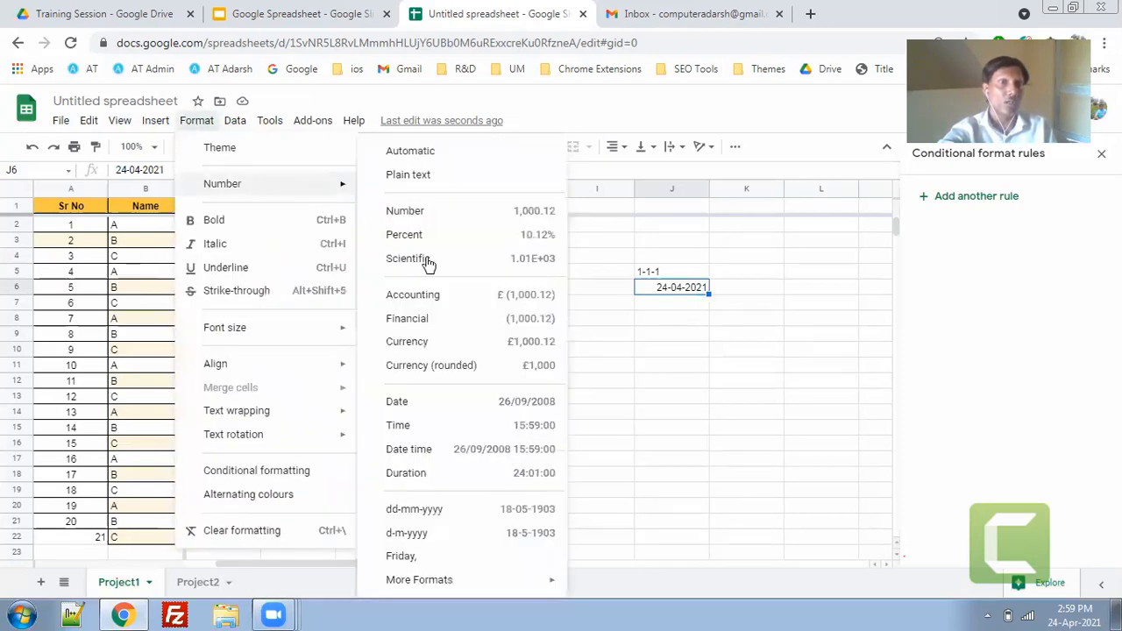
click(427, 537)
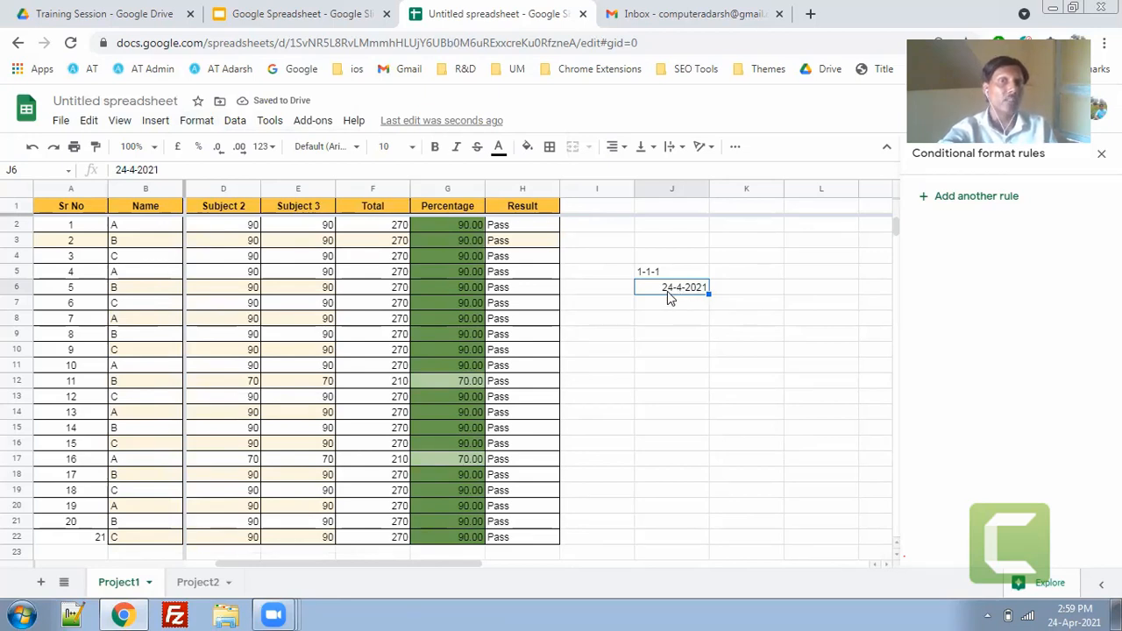
Change the date in cell J6 to 2-4-2021.
double_click(667, 291)
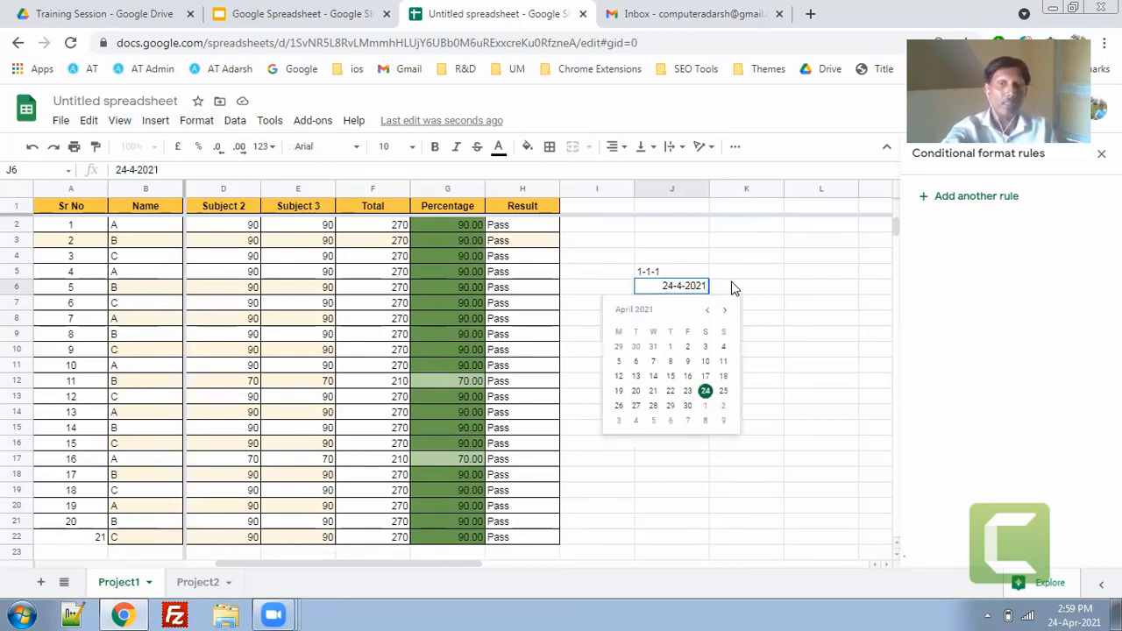
key(Delete)
key(Return)
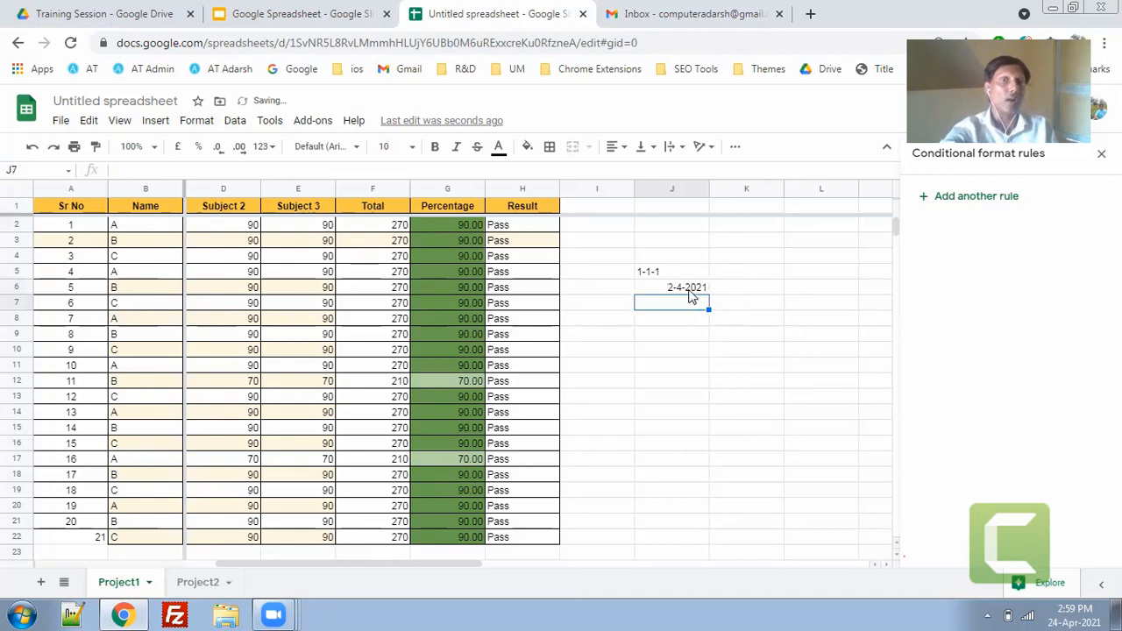
Format the date in cell J6 as dd-mm-yyyy, with two-digit day and month.
click(686, 287)
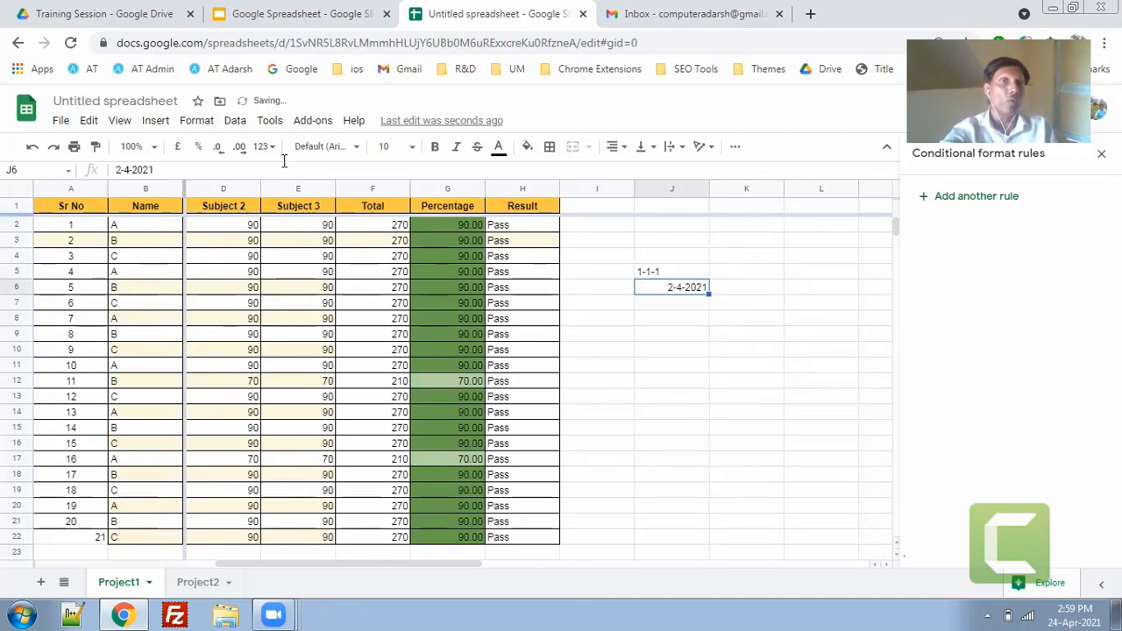
click(208, 121)
mouse_move(298, 184)
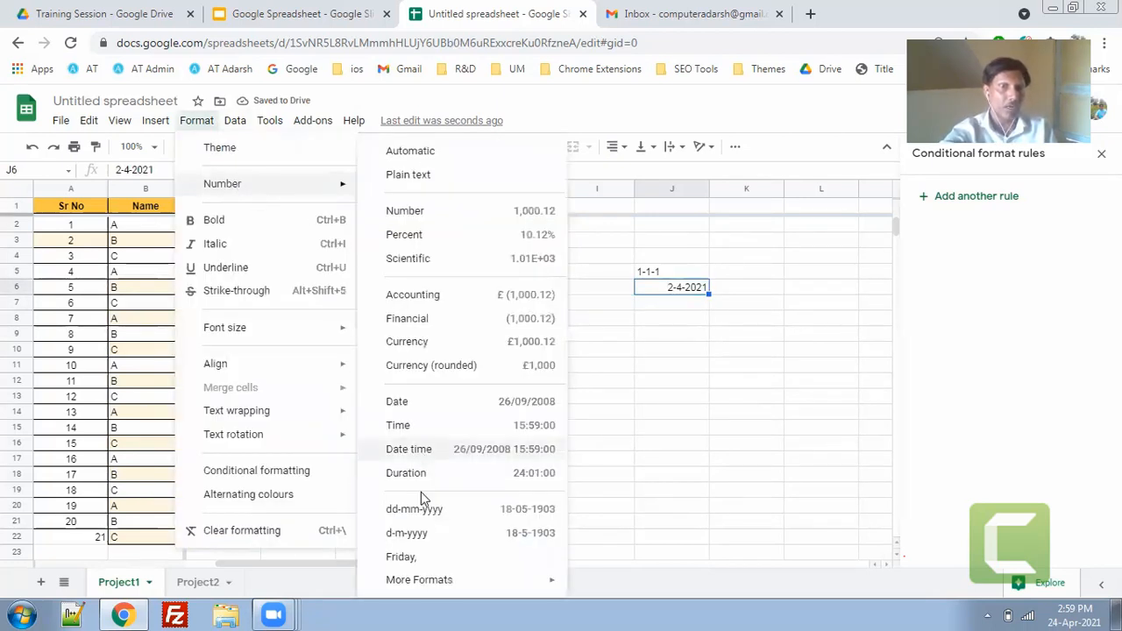
click(422, 510)
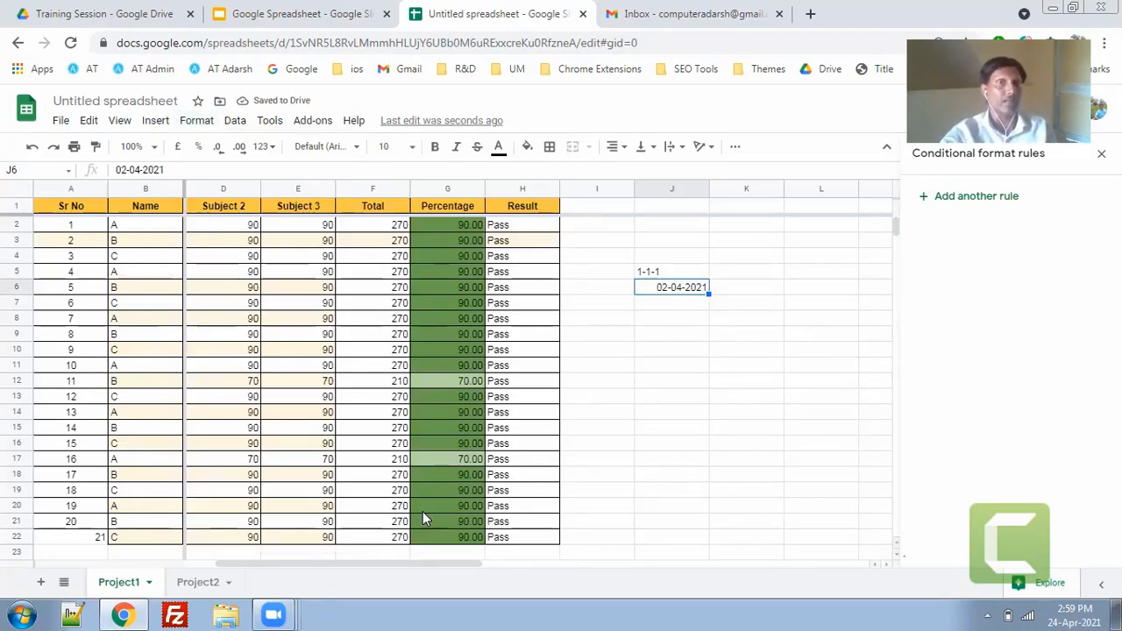
Apply the custom number format dd-mmm-yyyy to the date in cell J6 and check the list of number formats for it.
click(196, 120)
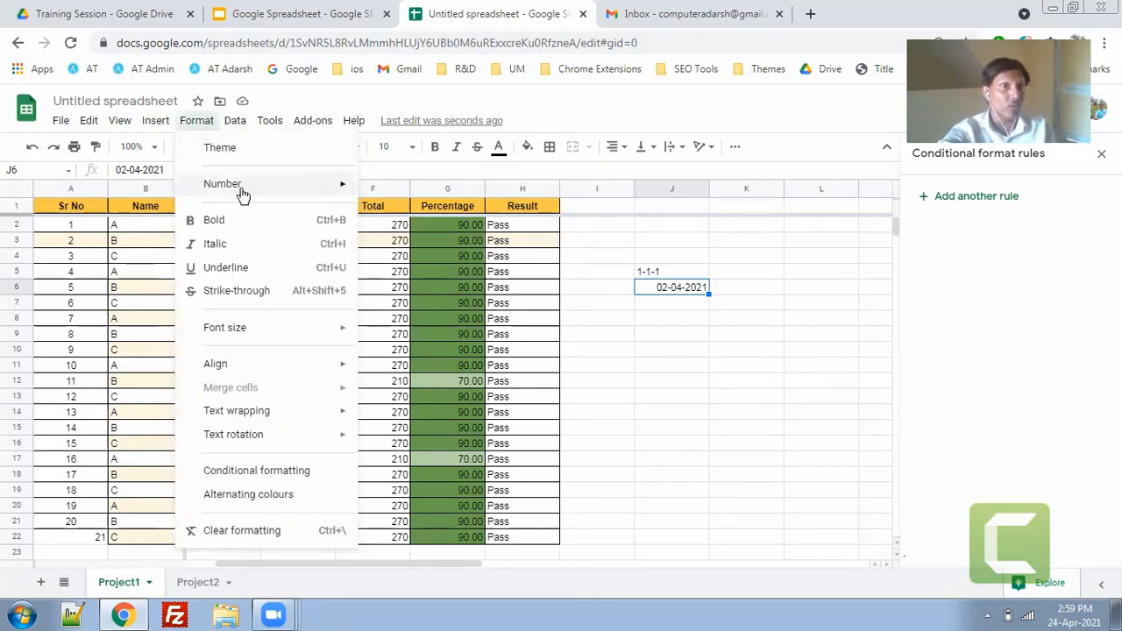
mouse_move(499, 589)
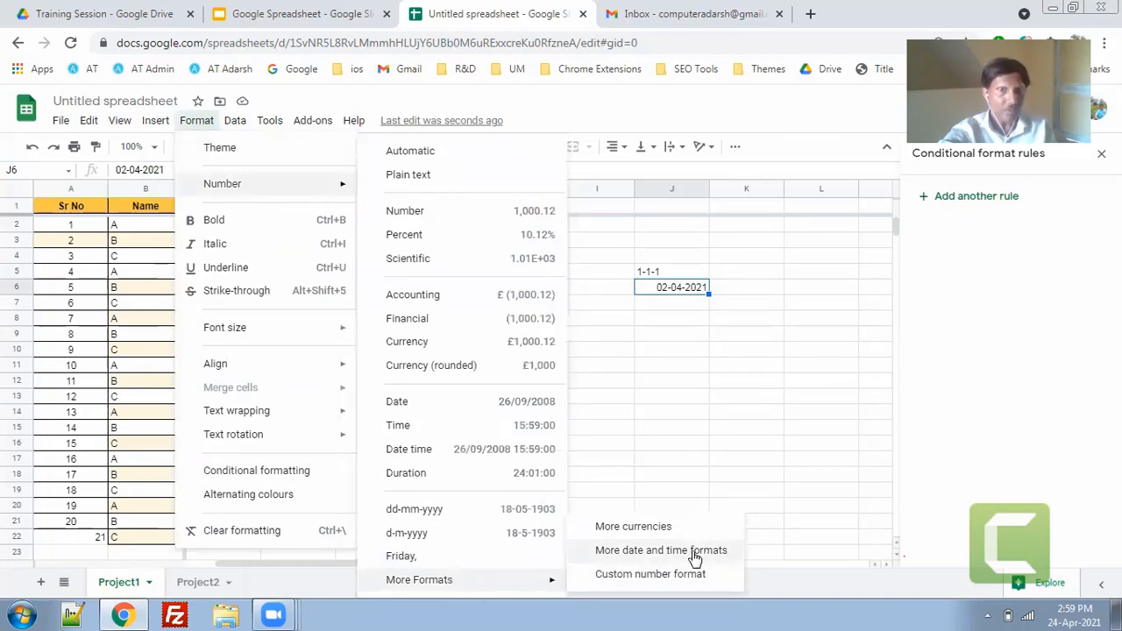
click(680, 575)
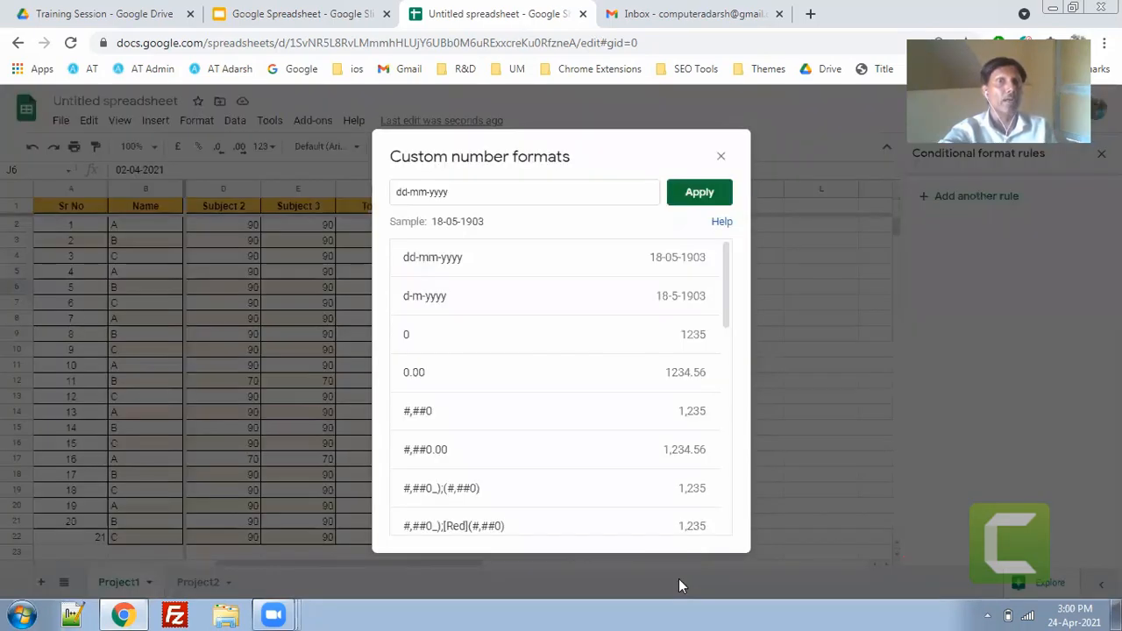
scroll(546, 426, down, 3)
scroll(546, 429, up, 3)
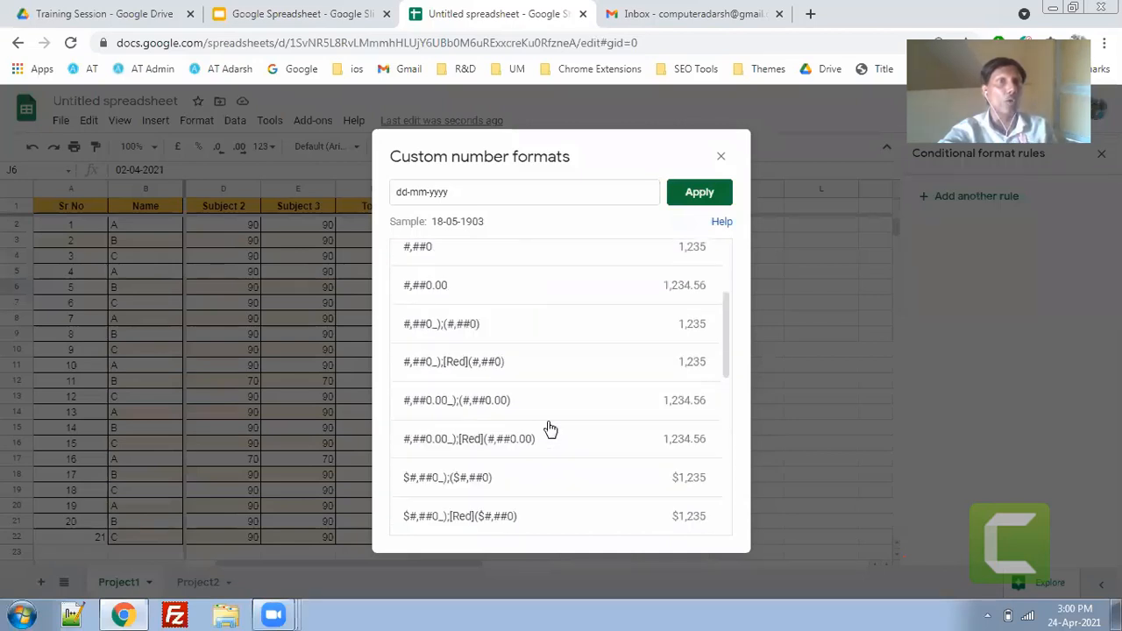
click(429, 193)
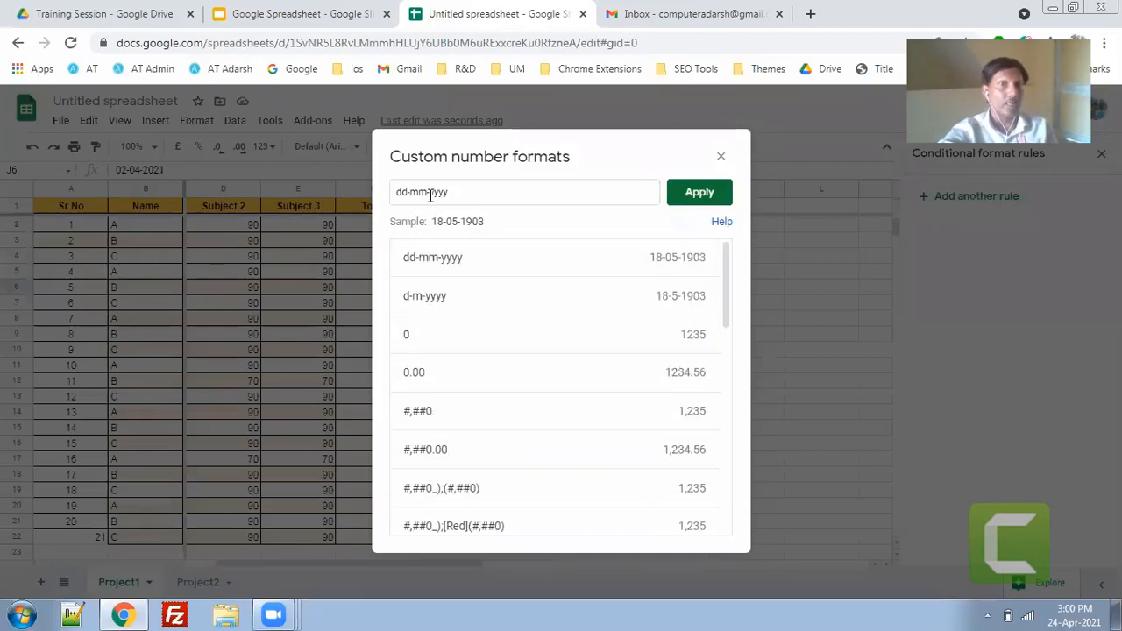
text(m)
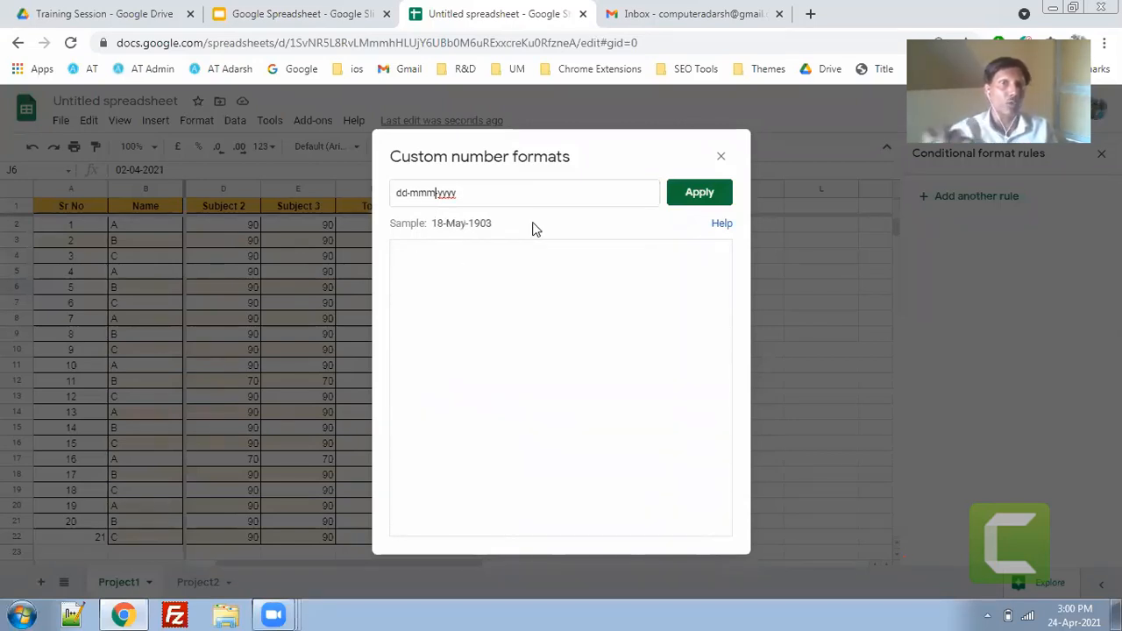
click(694, 193)
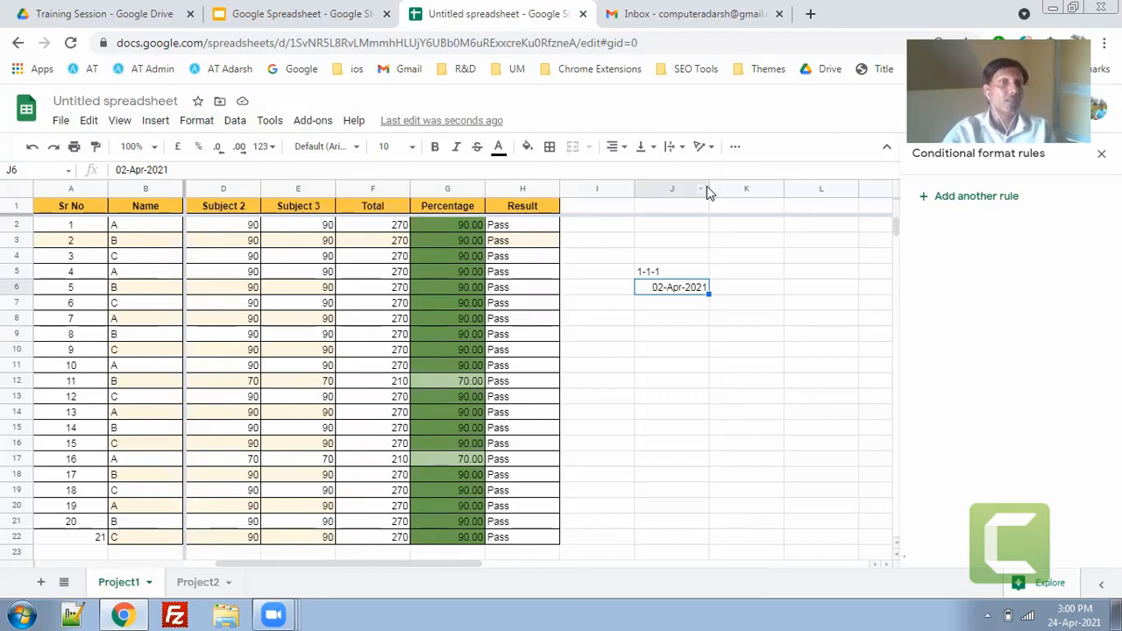
click(198, 122)
mouse_move(285, 199)
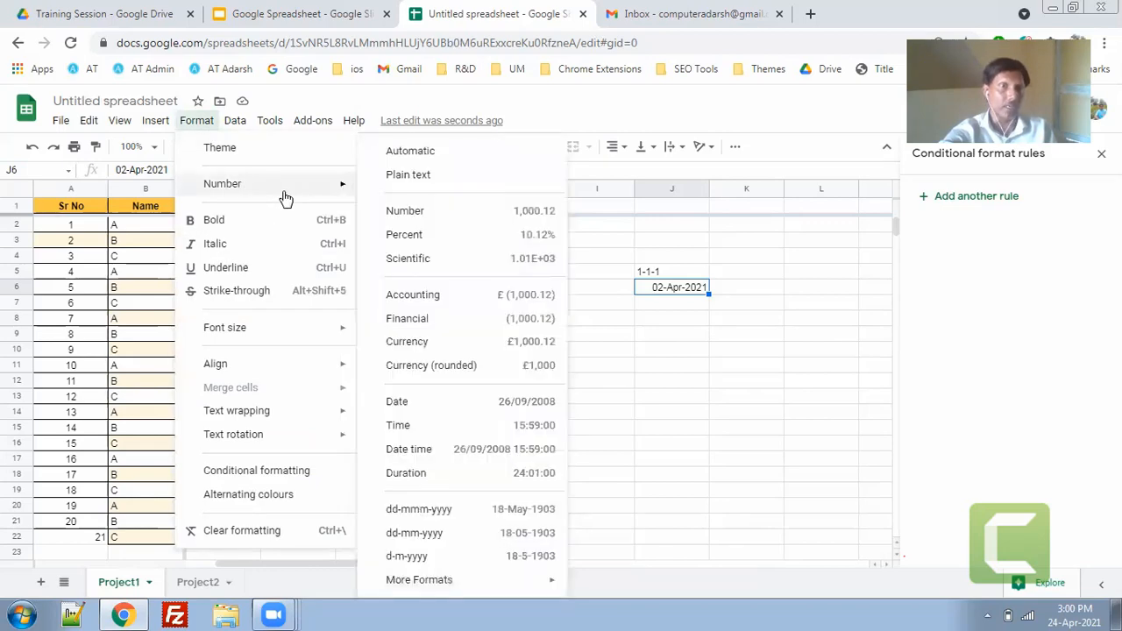
click(671, 378)
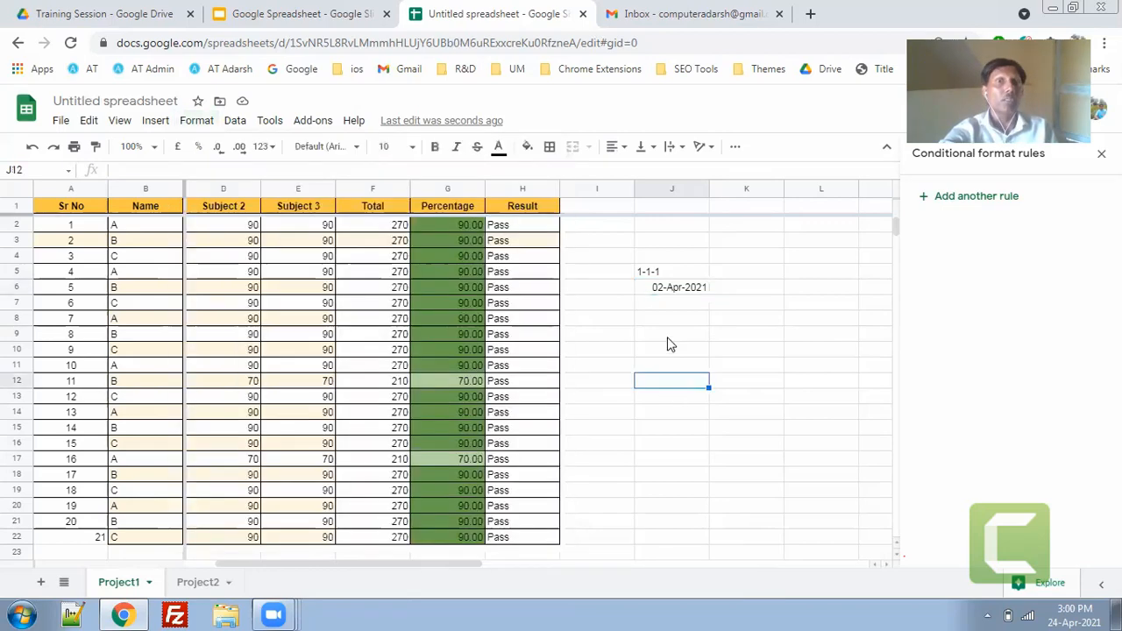
Enter the text "this is sample content for this sesssion only." in cell J9.
click(668, 335)
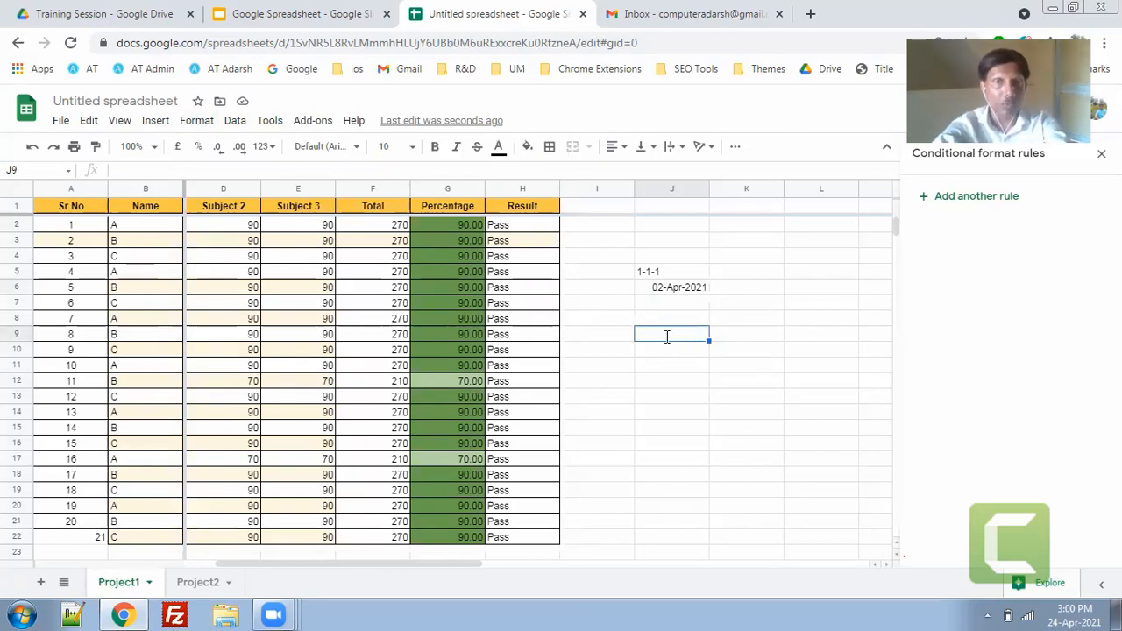
double_click(667, 335)
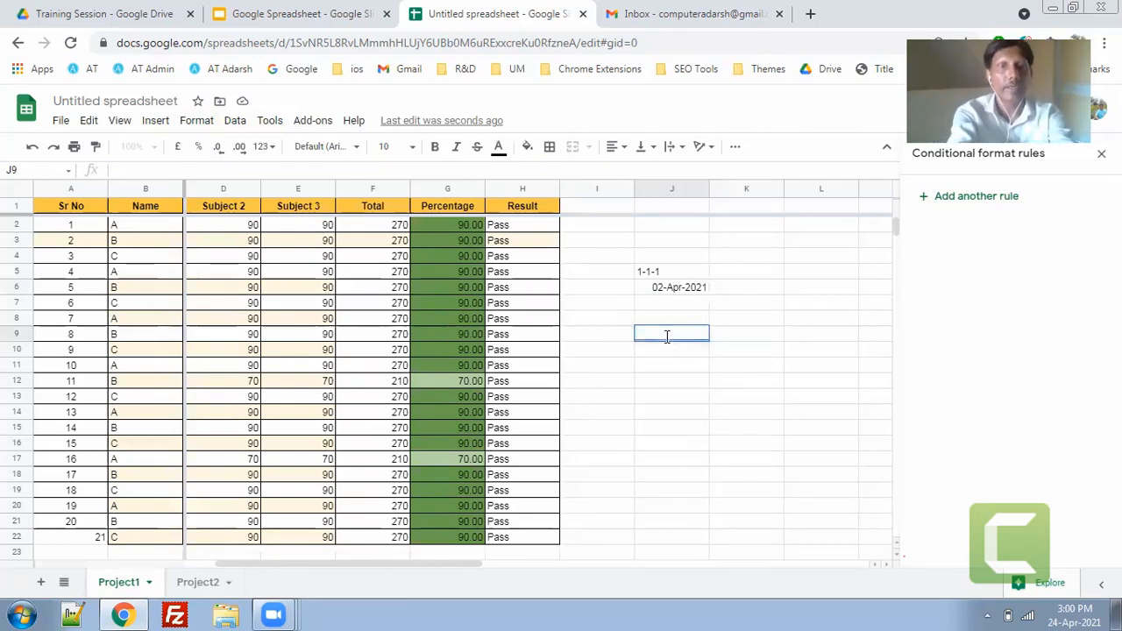
text(this is sam)
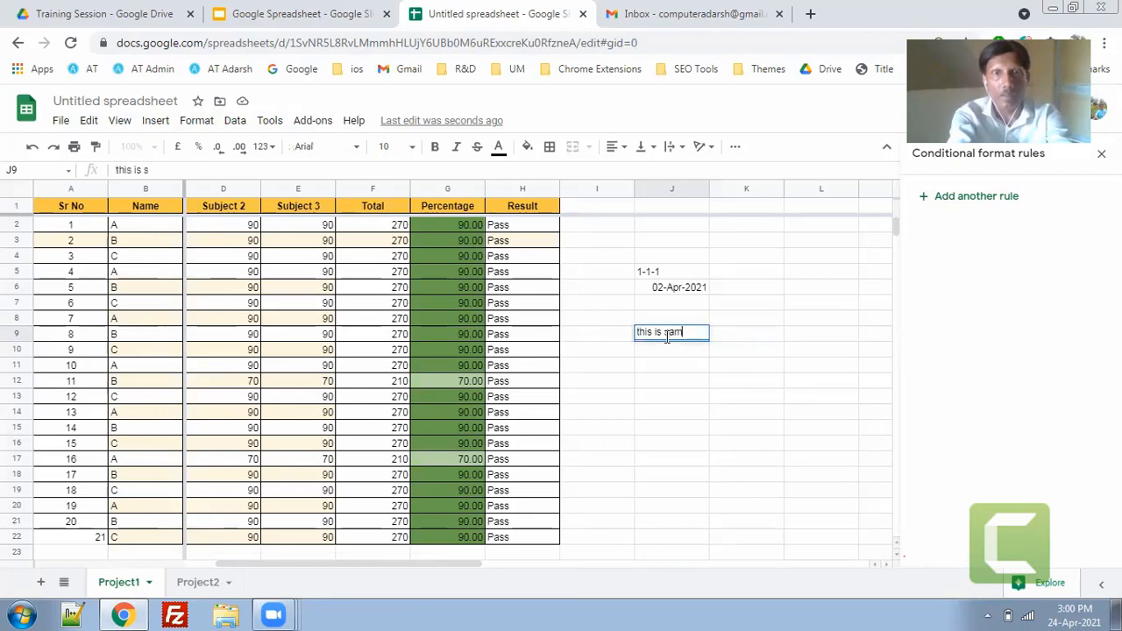
text(ple content for)
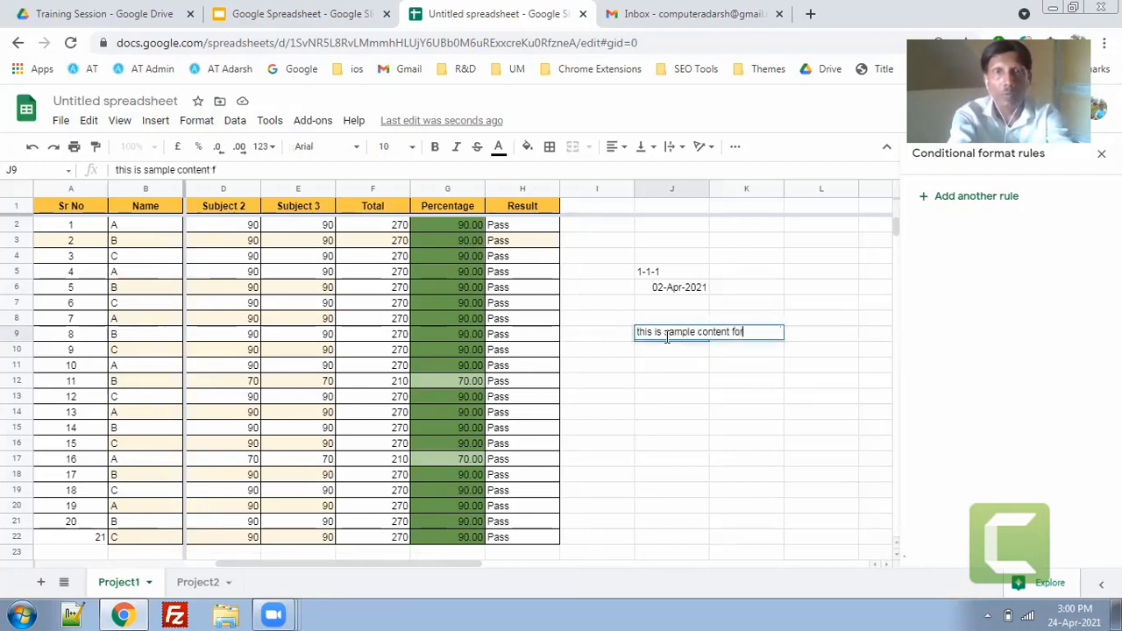
text( this sesssio)
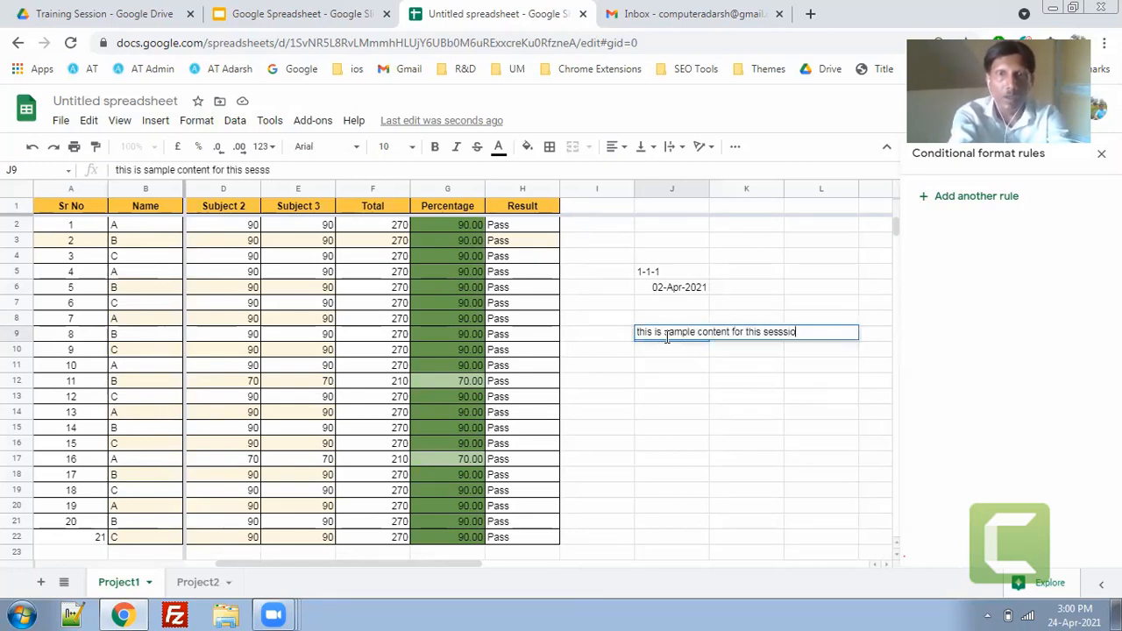
text(n only.)
key(Return)
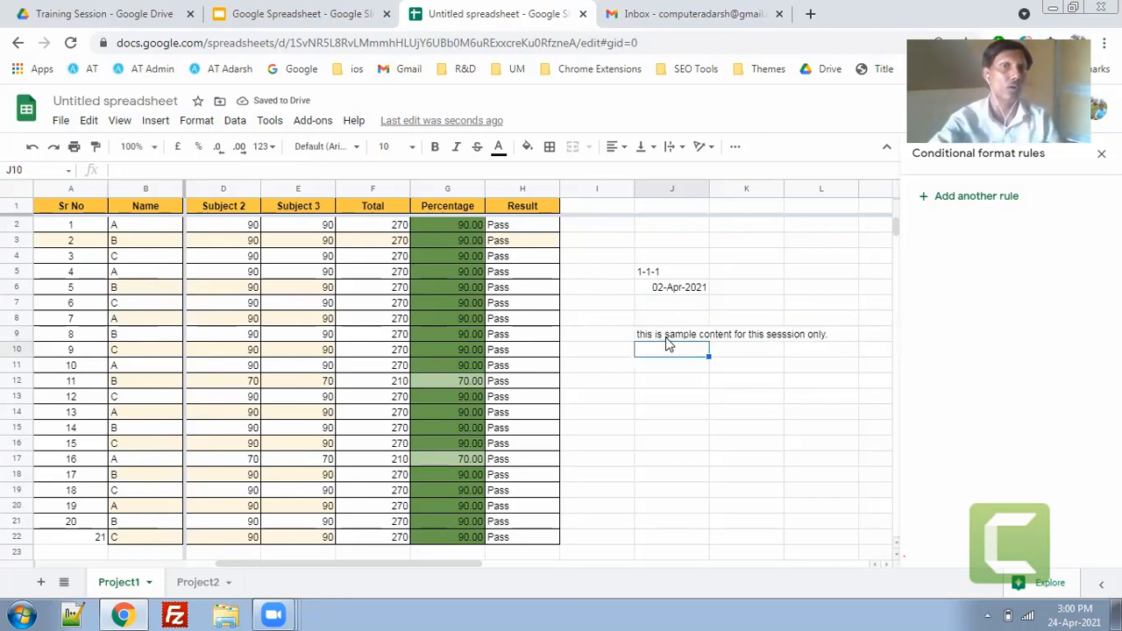
Set the text wrapping of cell J9 to Wrap.
click(665, 340)
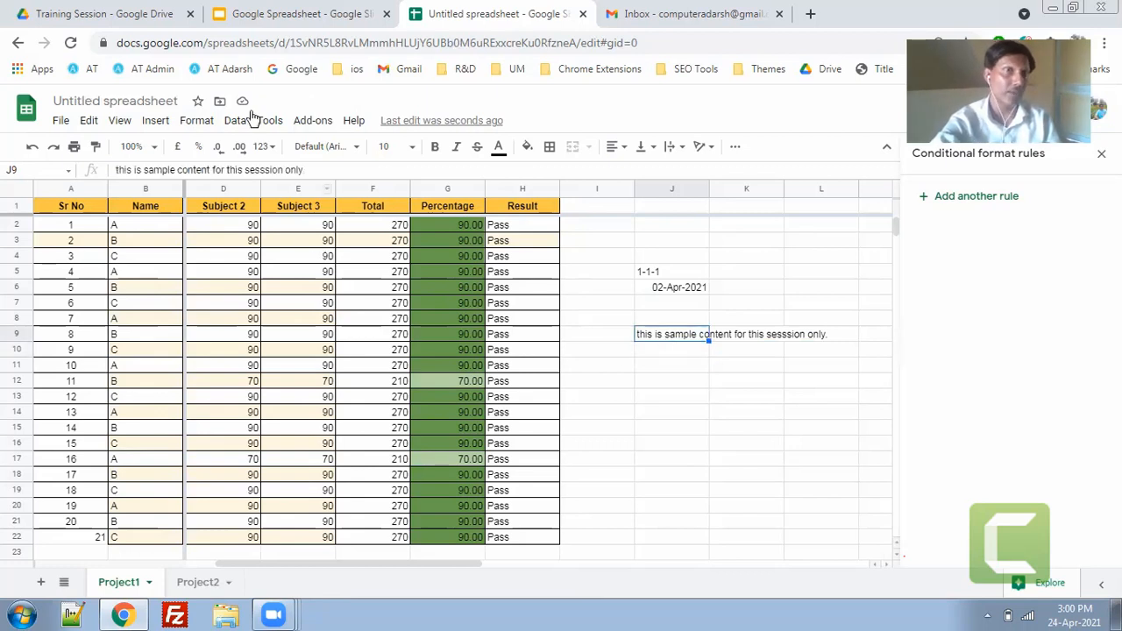
click(196, 123)
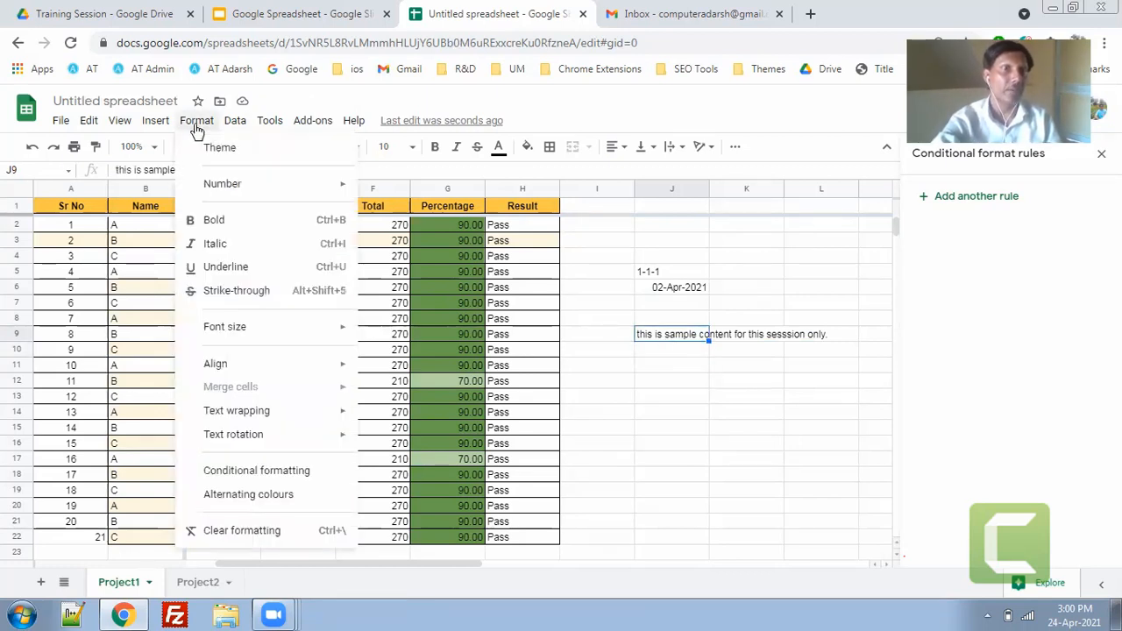
mouse_move(254, 418)
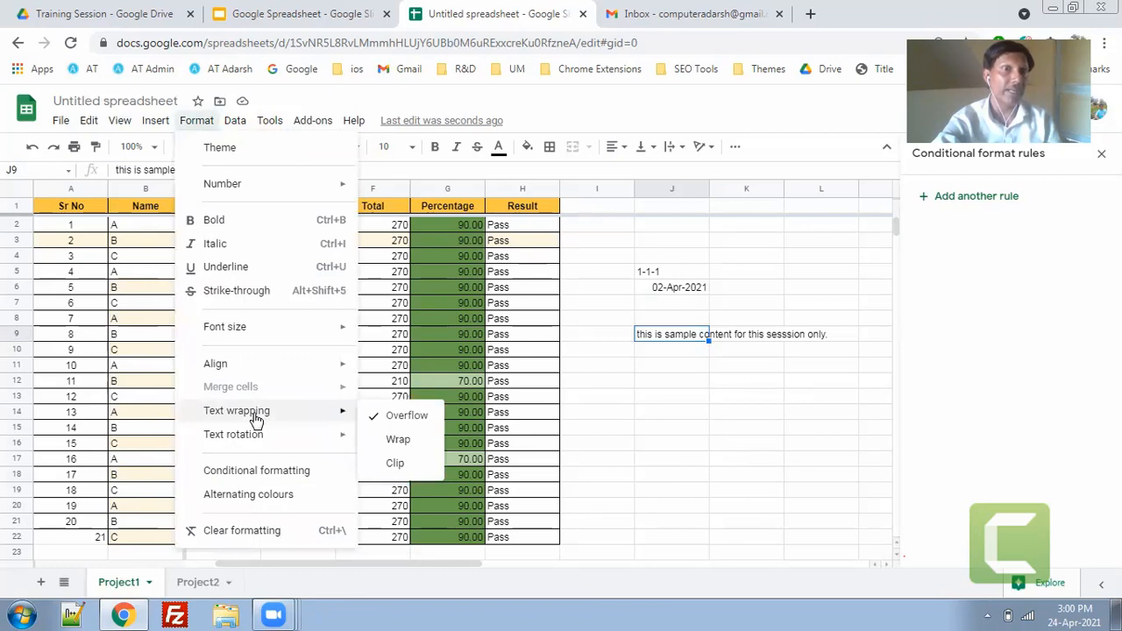
click(399, 440)
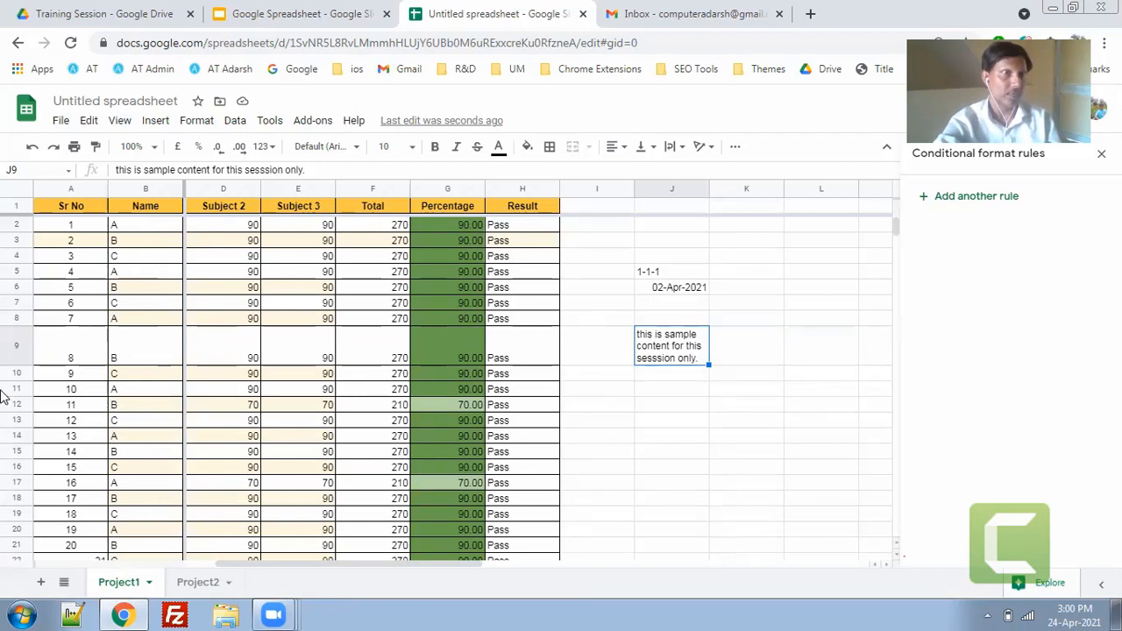
Reduce the height of row 9 to about two text lines and resize column J to slightly wider than its original width.
mouse_move(22, 361)
mouse_down()
mouse_move(23, 397)
mouse_move(38, 355)
mouse_up()
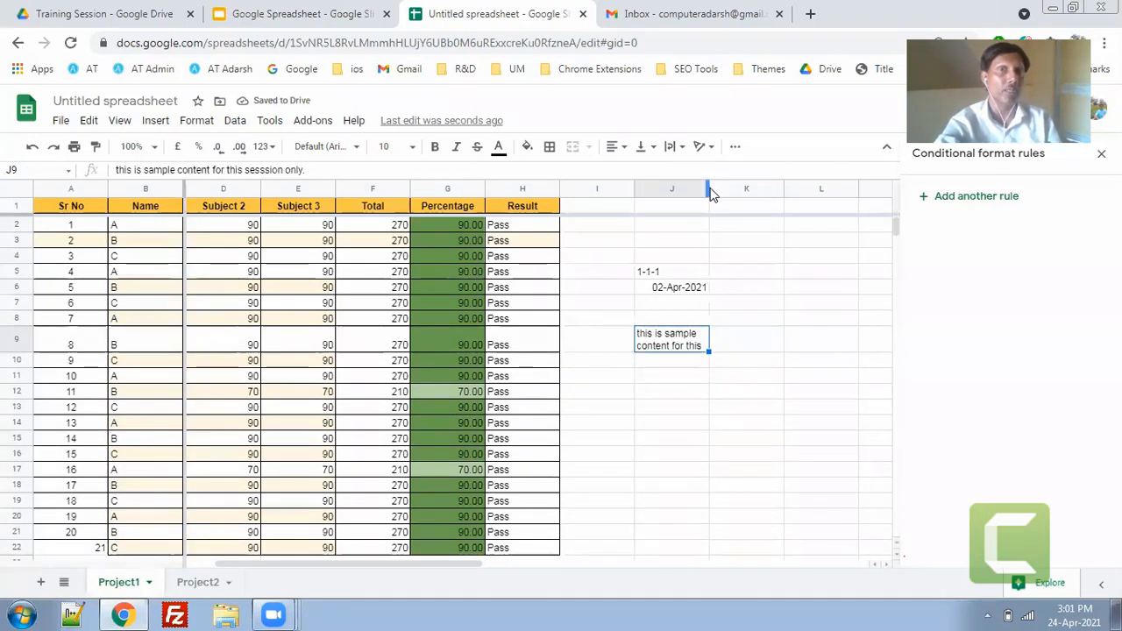
drag(710, 190, 783, 191)
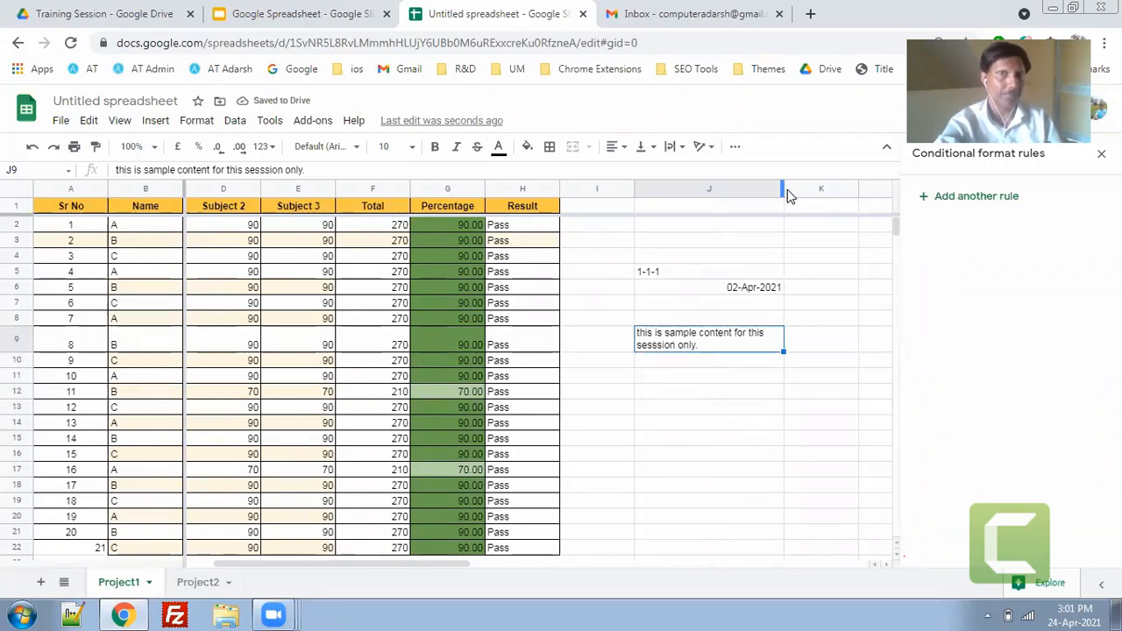
drag(786, 200, 729, 195)
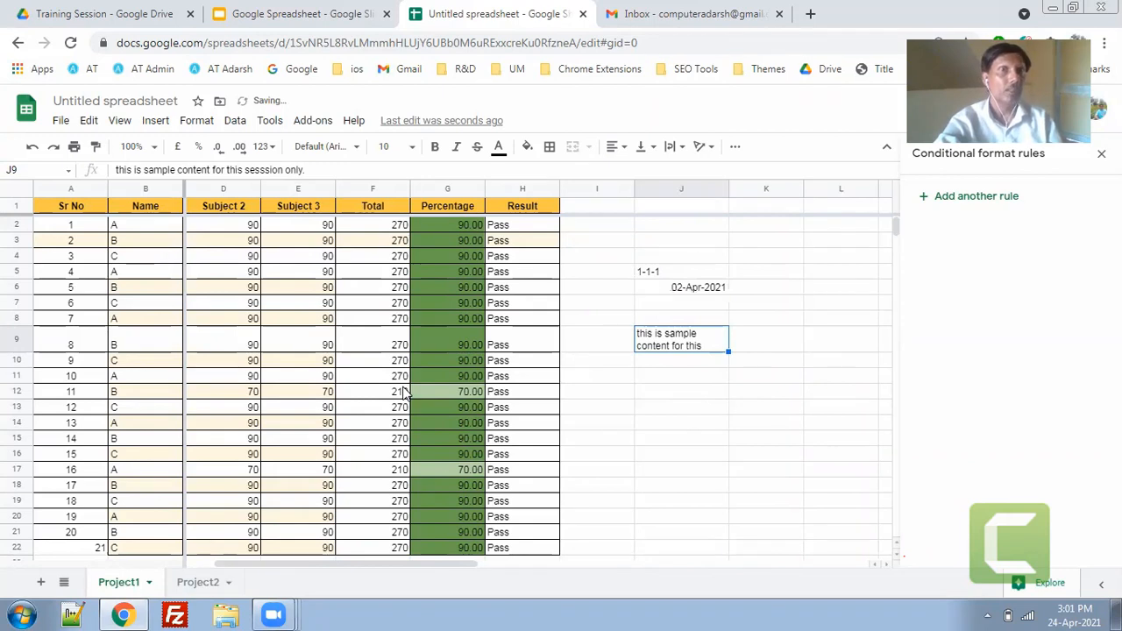
Look over the order of the serial numbers in column A, from the header down to row 22.
click(283, 347)
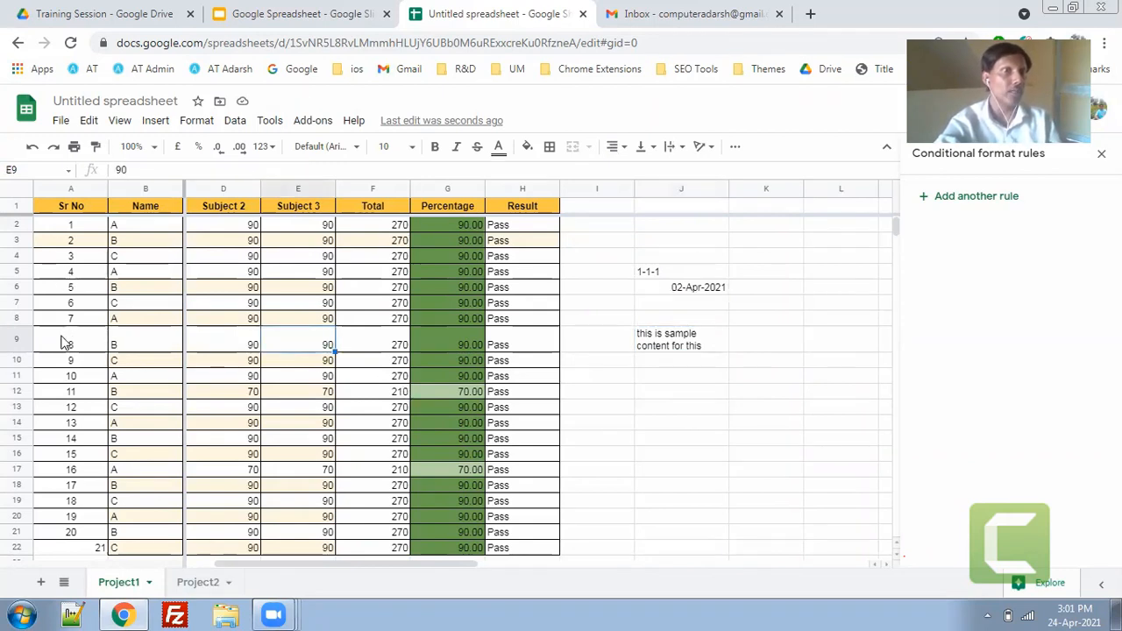
click(73, 206)
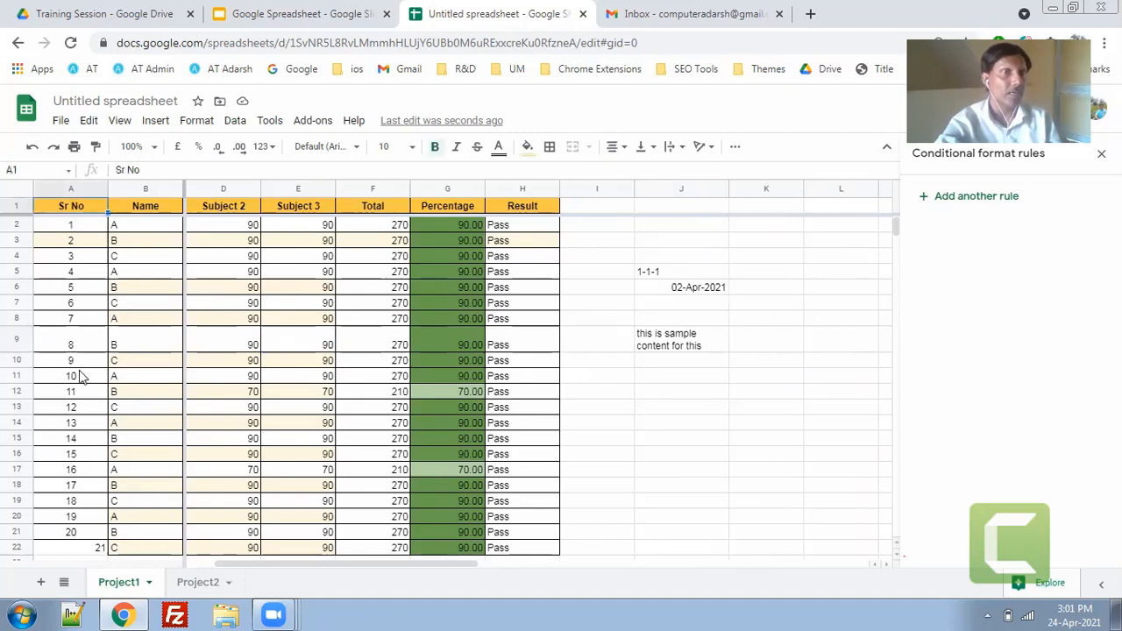
scroll(78, 372, down, 3)
scroll(79, 307, up, 3)
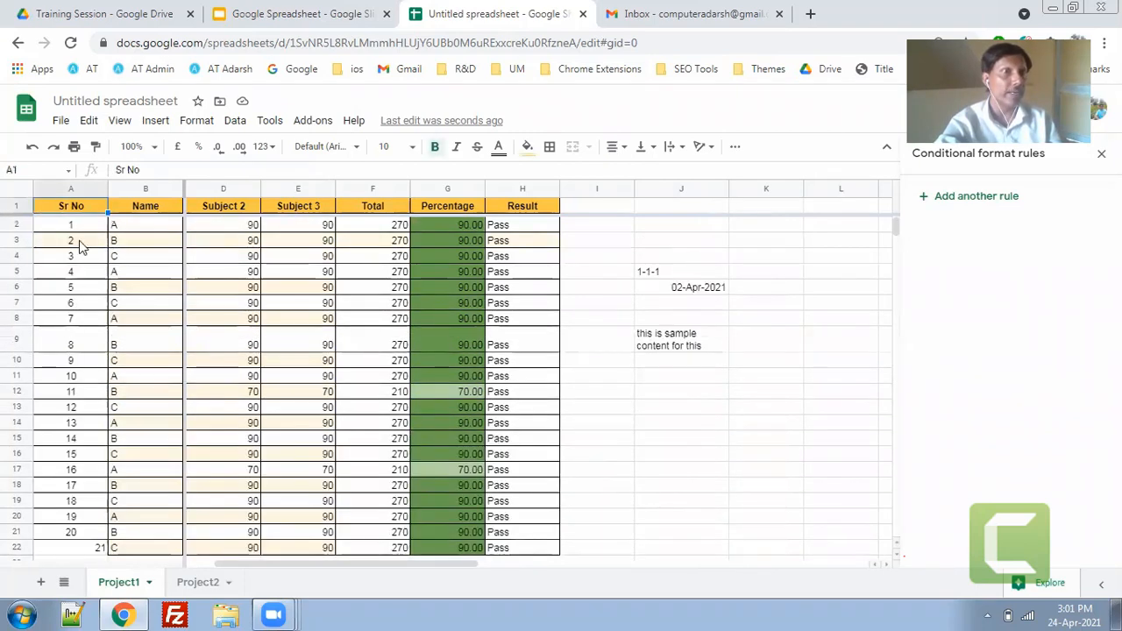
scroll(98, 500, down, 2)
click(92, 473)
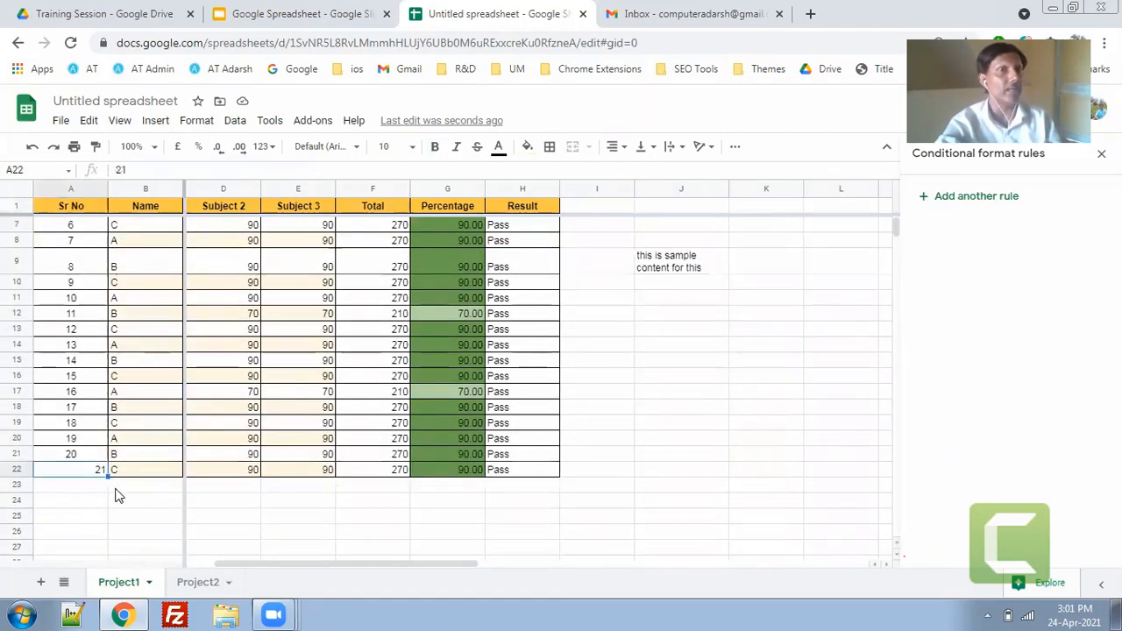
scroll(114, 496, up, 2)
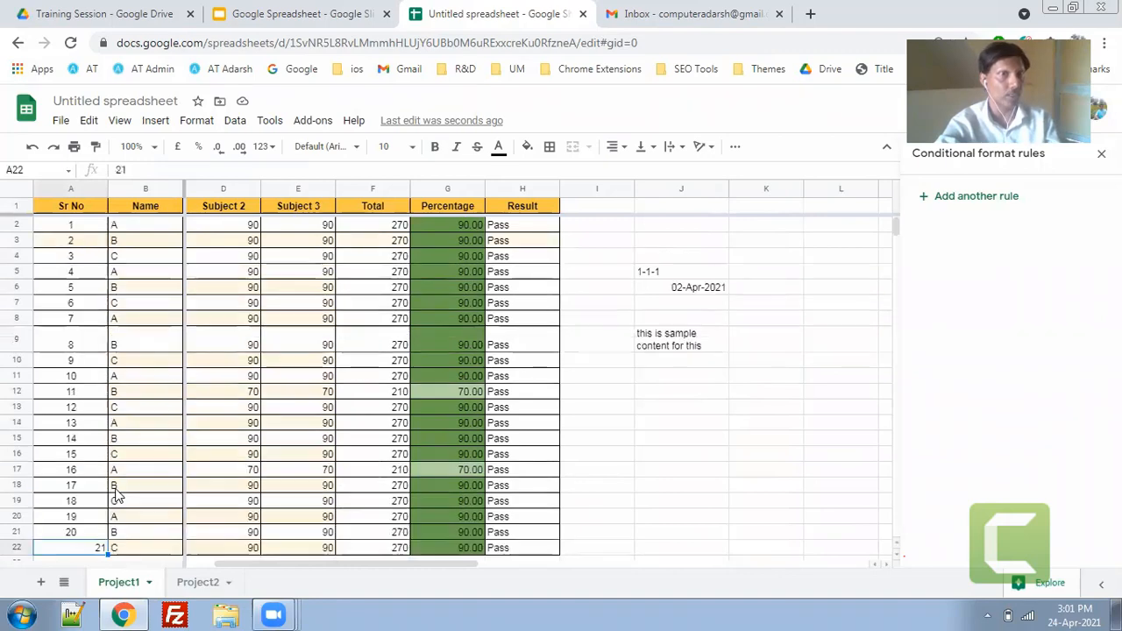
Select the whole marks table A1:H22 and sort the sheet by column A, Z → A.
click(74, 205)
shift+click(502, 413)
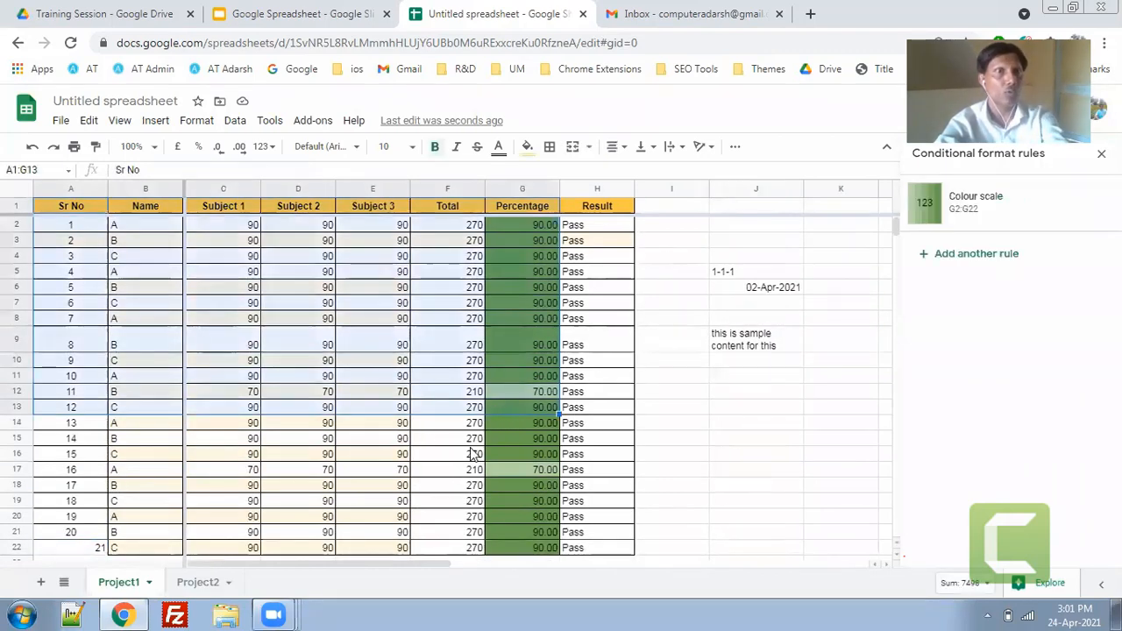
scroll(483, 449, down, 2)
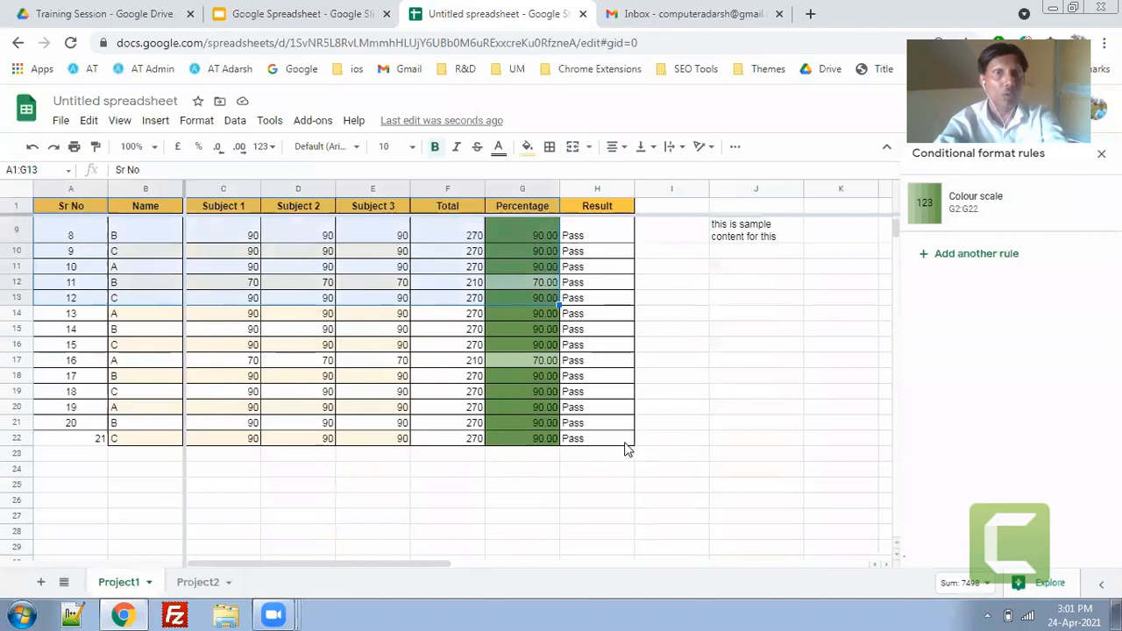
shift+click(628, 447)
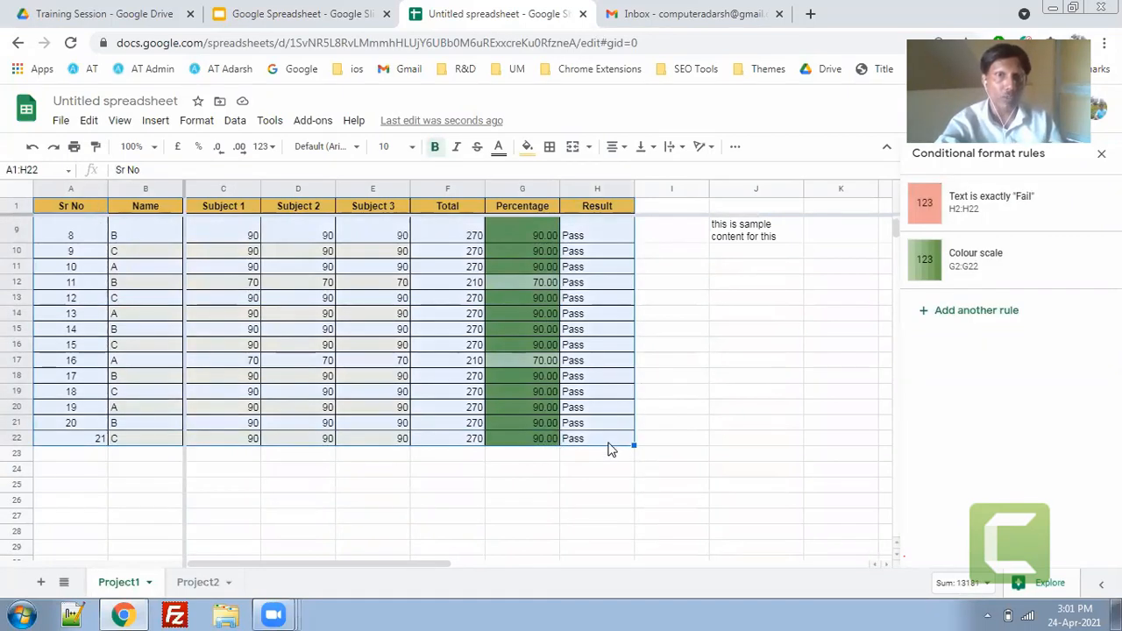
click(263, 127)
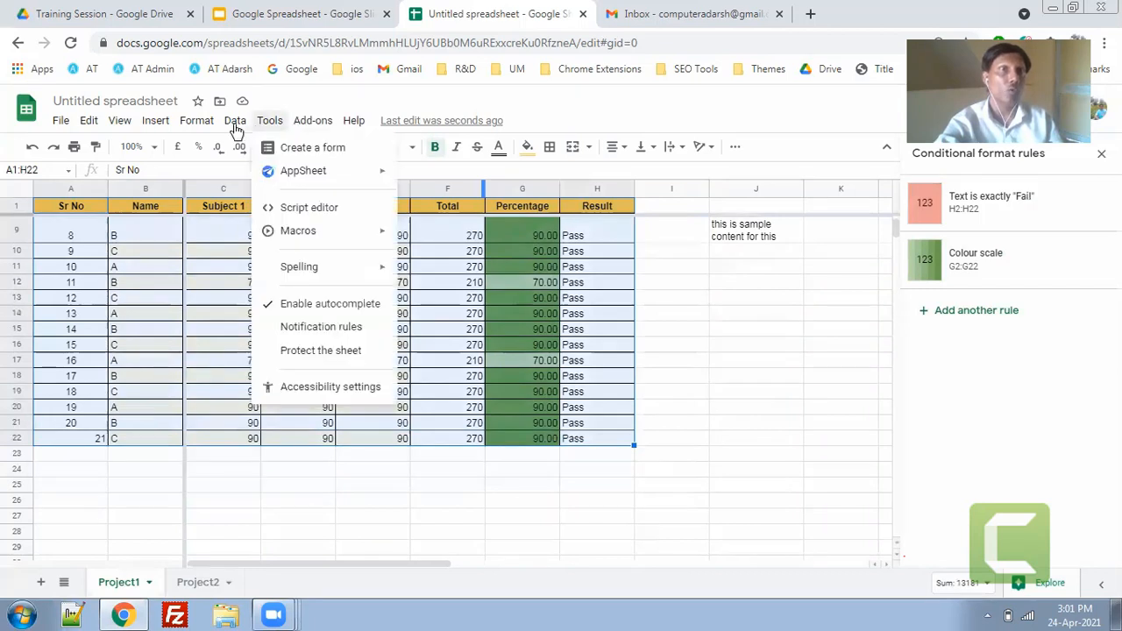
mouse_move(235, 128)
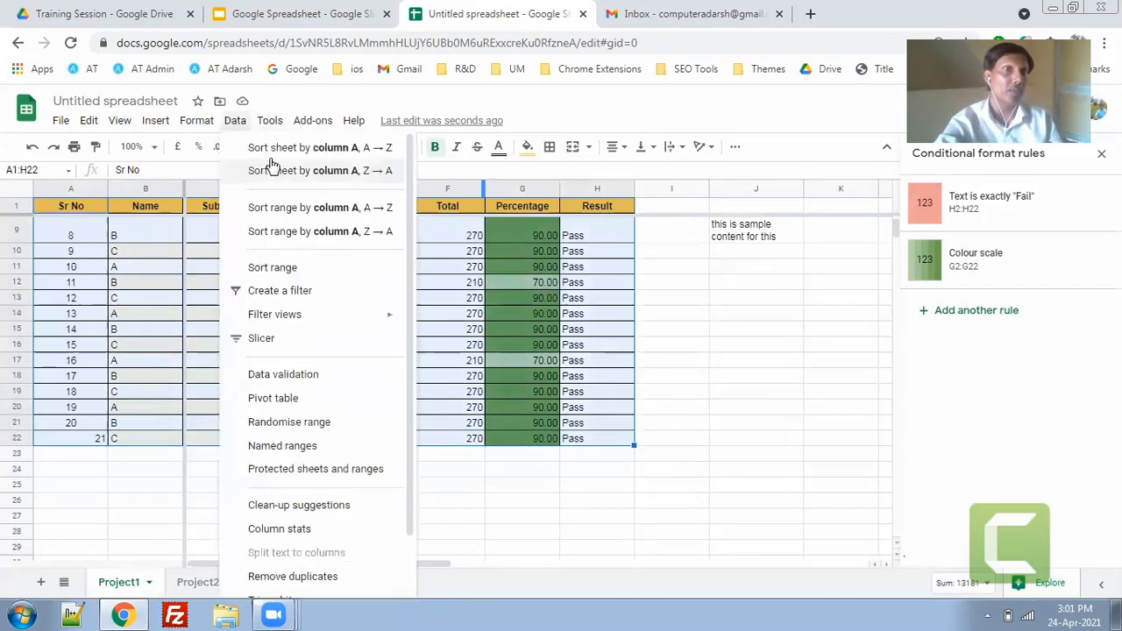
click(379, 171)
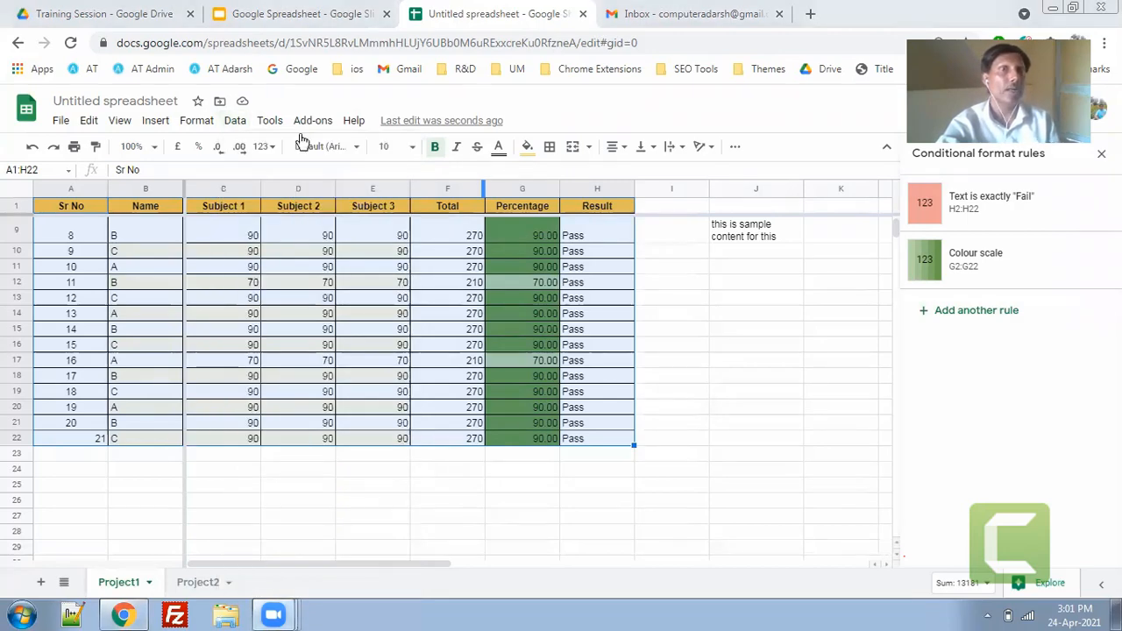
click(243, 125)
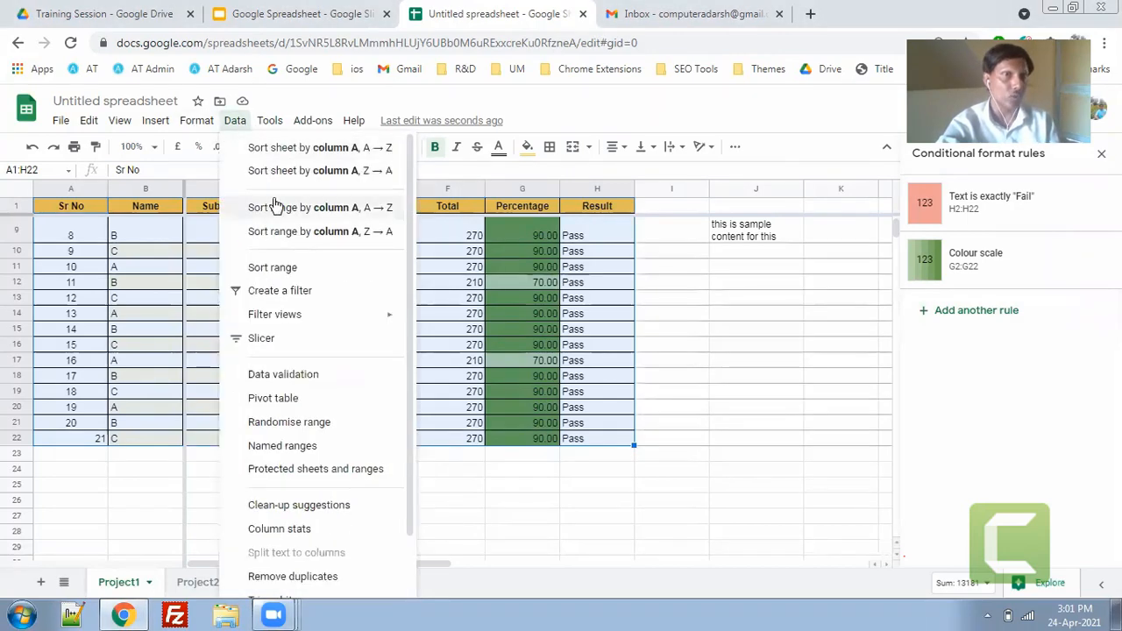
click(331, 171)
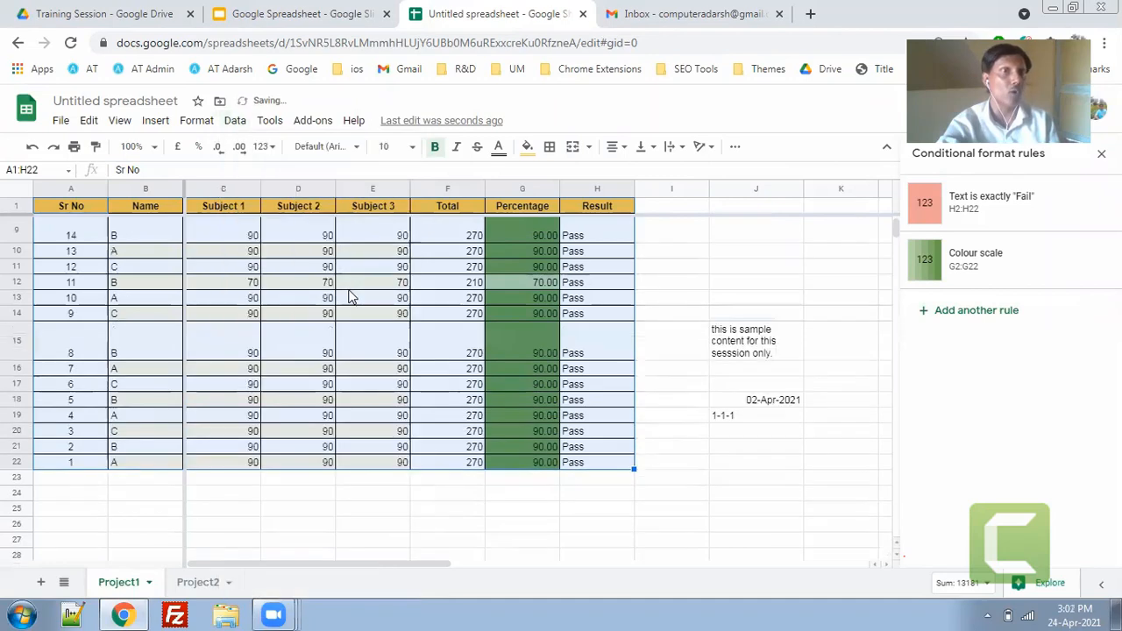
scroll(351, 298, up, 3)
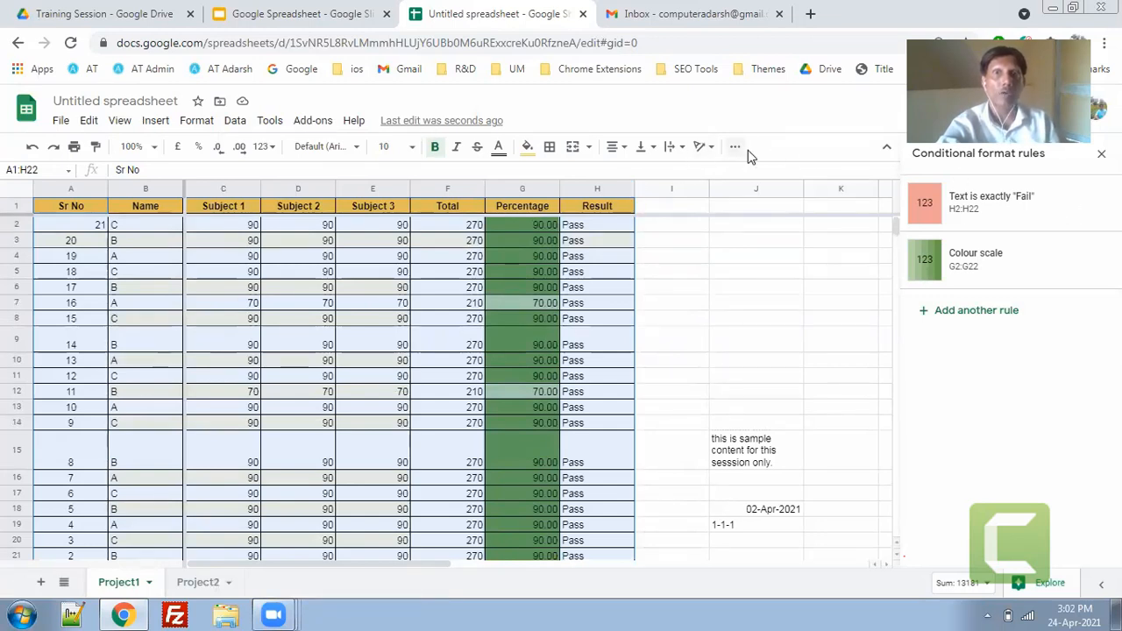
Close the conditional format rules and create a filter on the marks table A1:H22.
click(1101, 153)
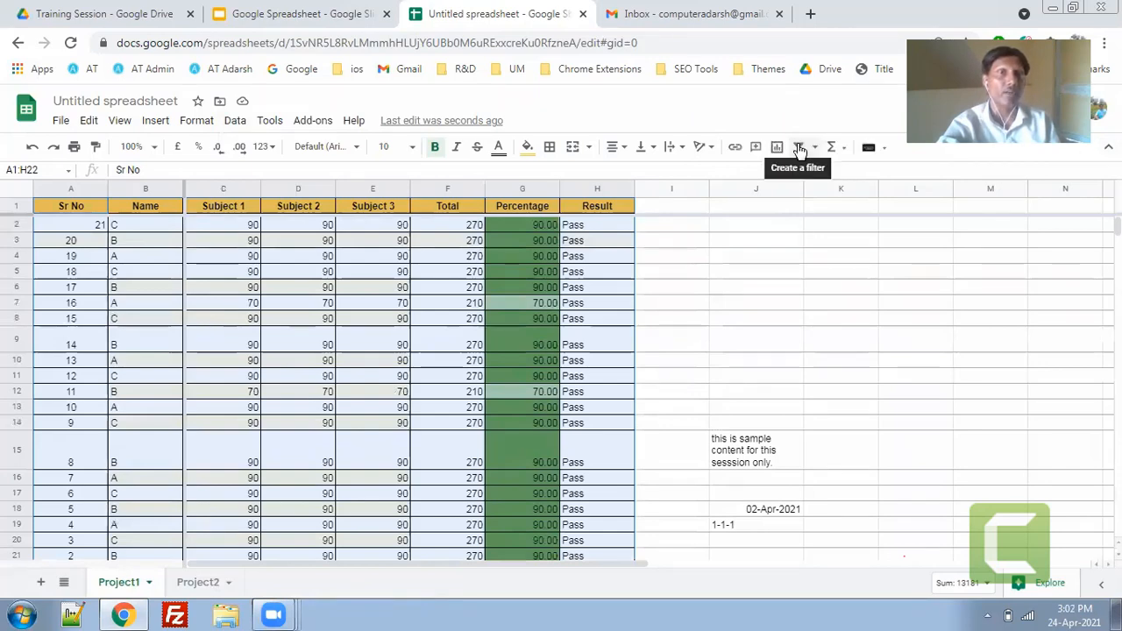
click(800, 149)
click(114, 289)
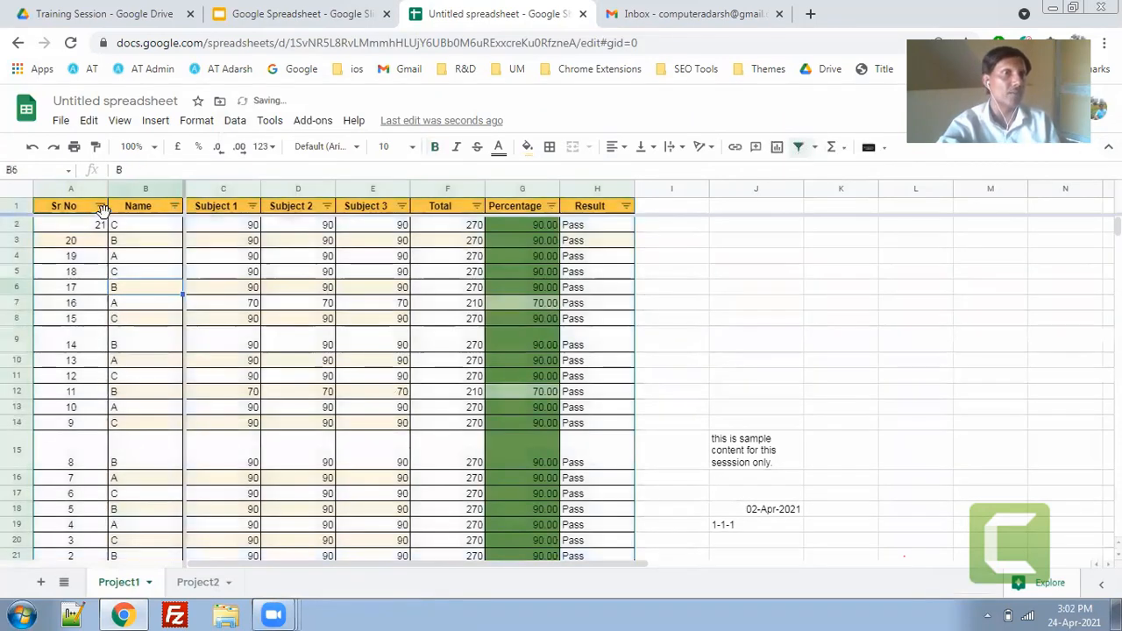
Use the filter to sort the table by Sr No A → Z and by Percentage Z → A.
click(101, 207)
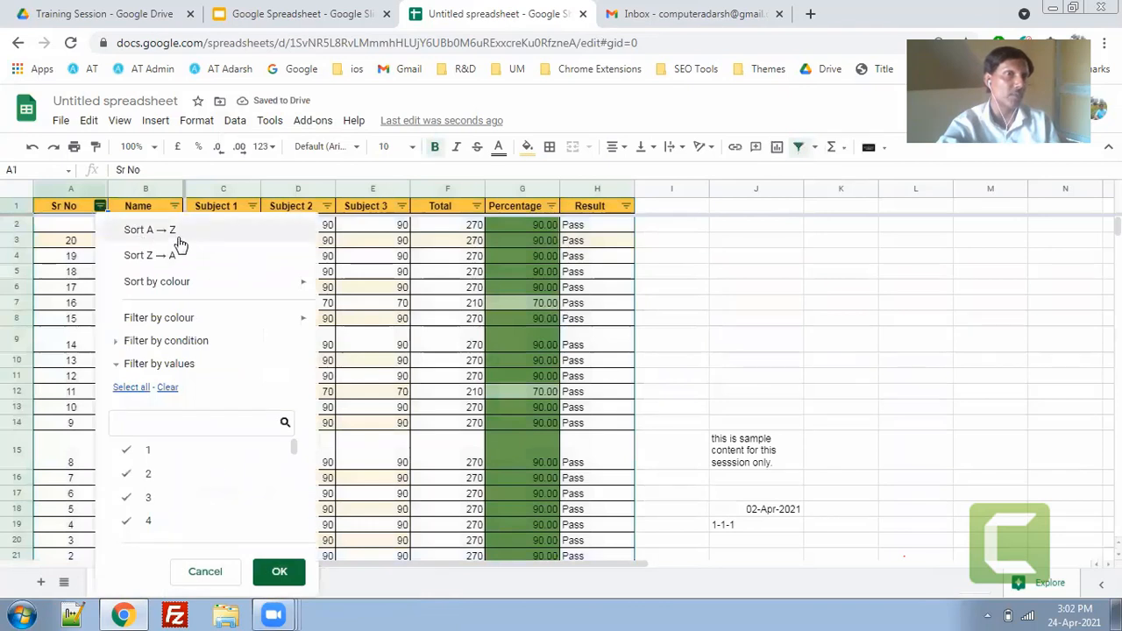
click(132, 231)
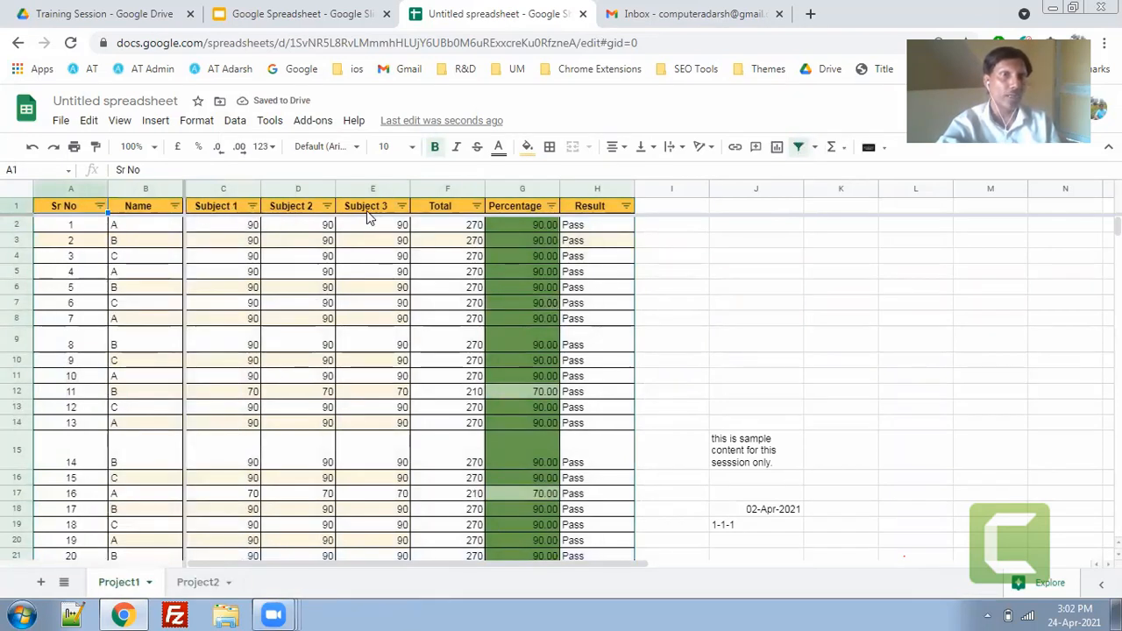
click(550, 206)
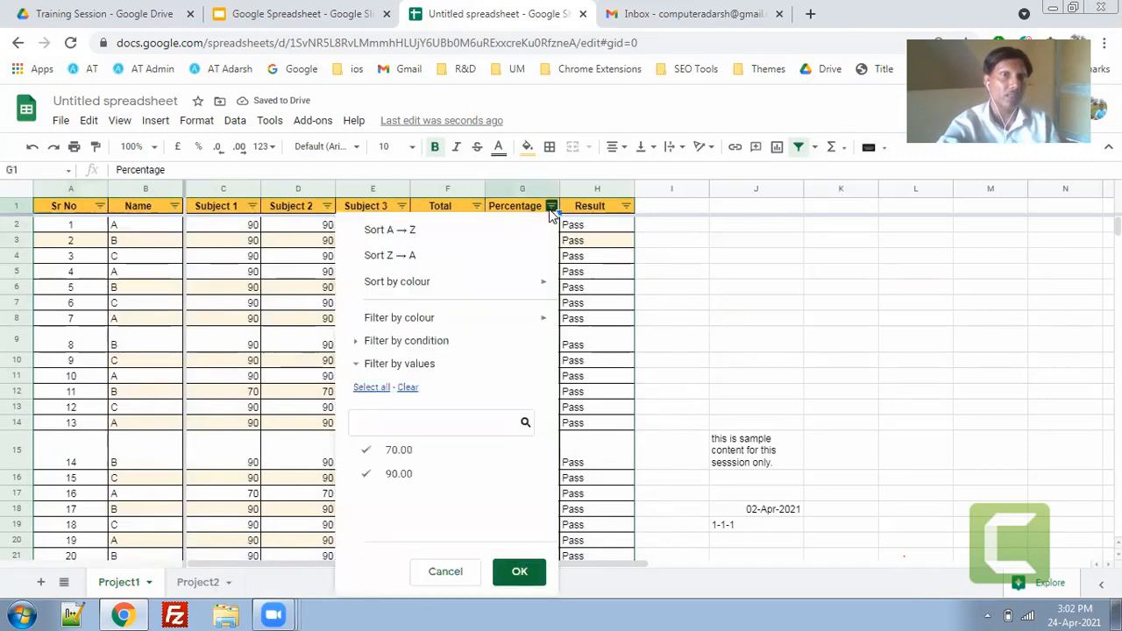
click(408, 263)
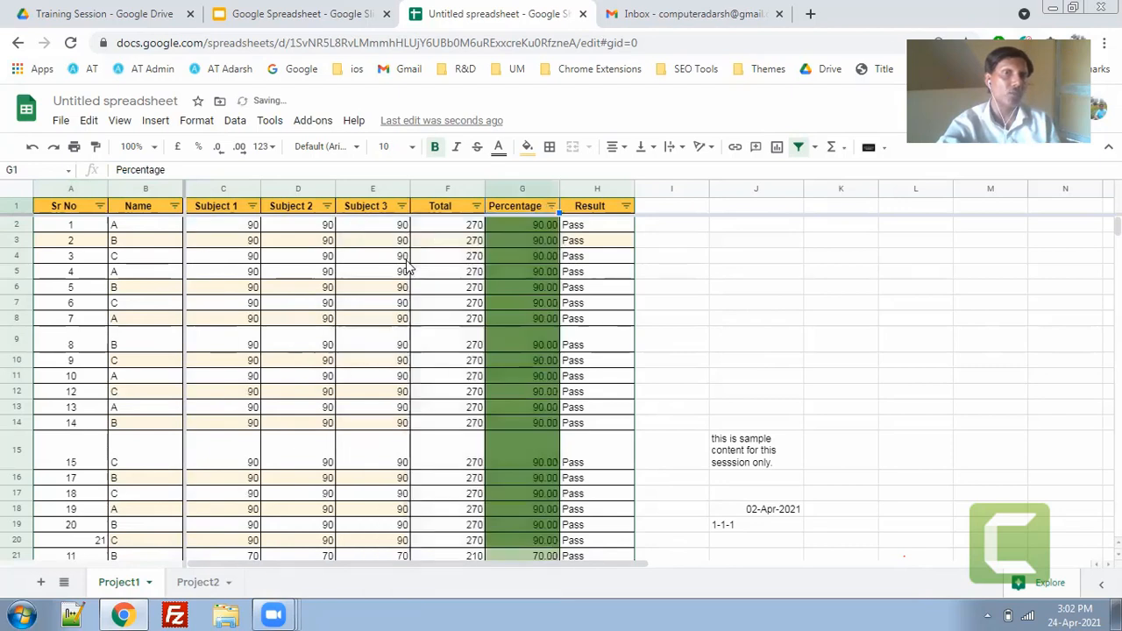
Check the filter values of the Result column, and change row 8's marks to 1 in Subject 1 and 0 in Subject 2.
click(625, 206)
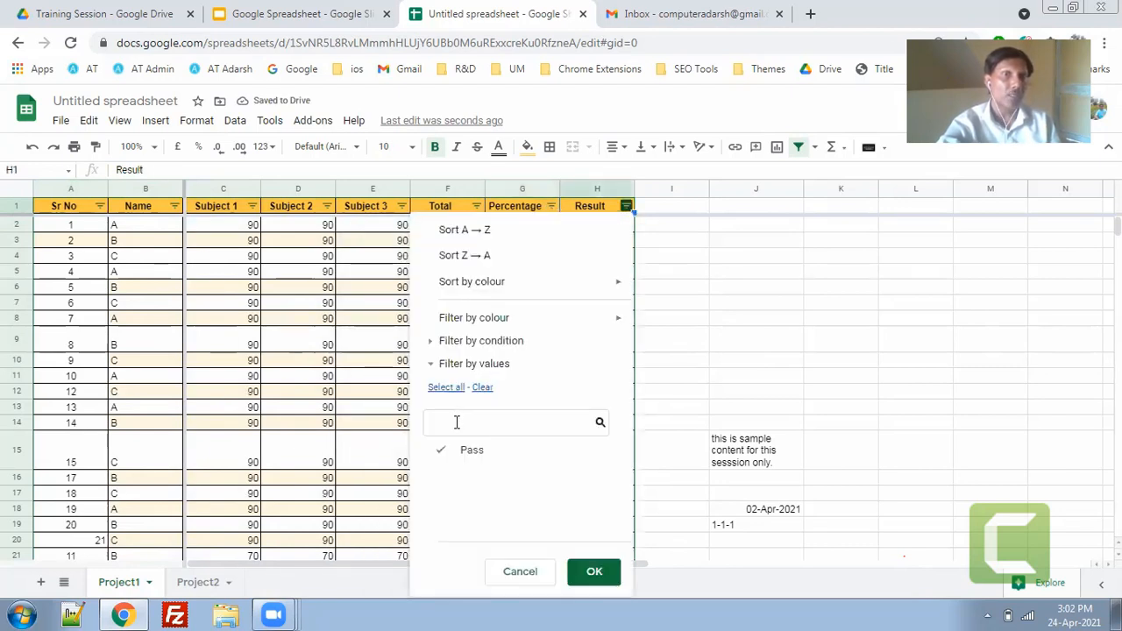
click(519, 572)
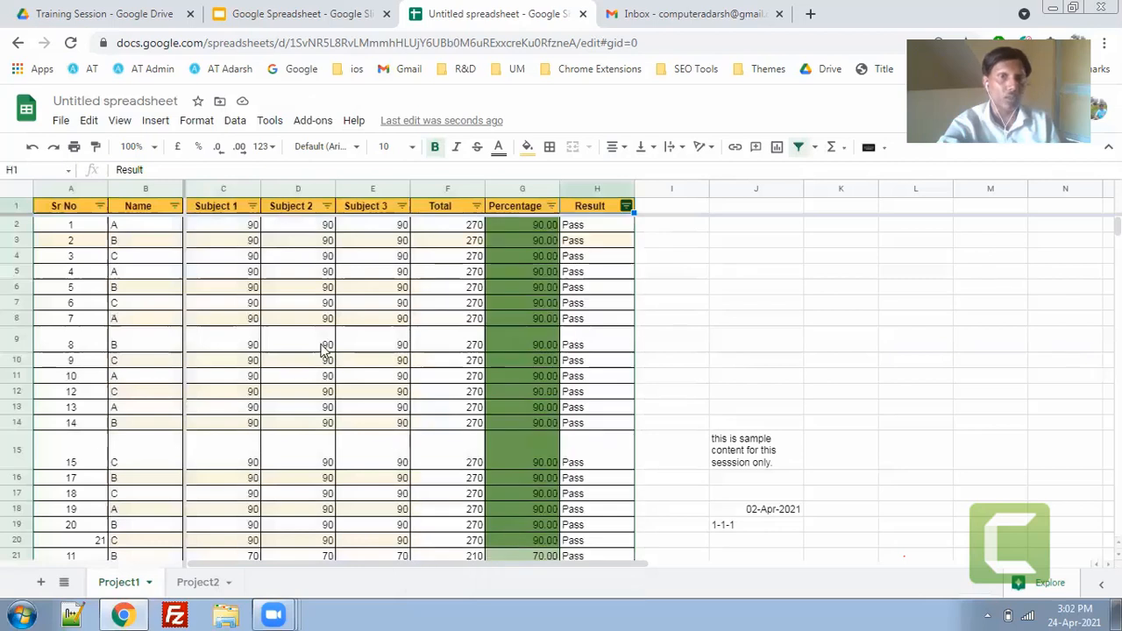
click(236, 320)
text(1)
key(Tab)
text(0)
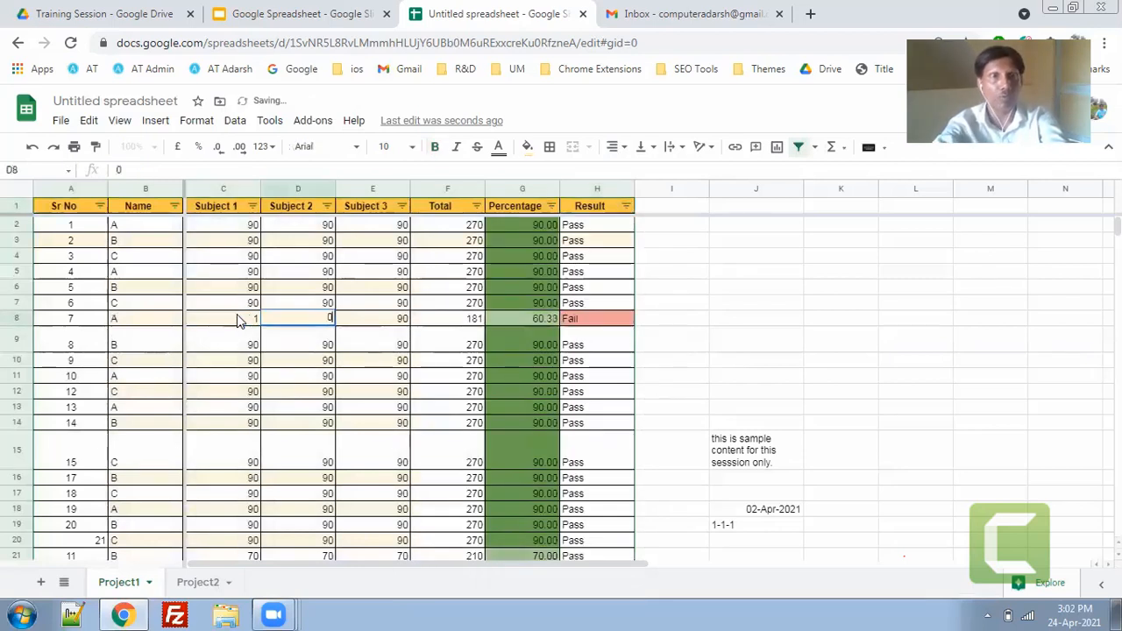
click(337, 378)
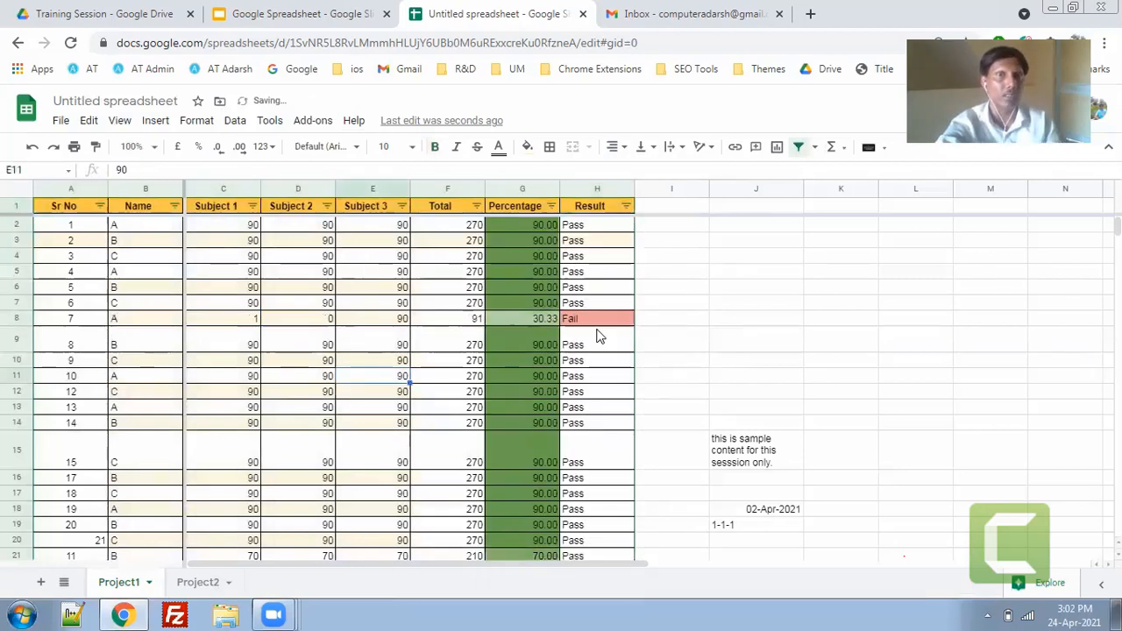
Filter the Result column by values to show only the Fail rows.
click(626, 206)
click(470, 472)
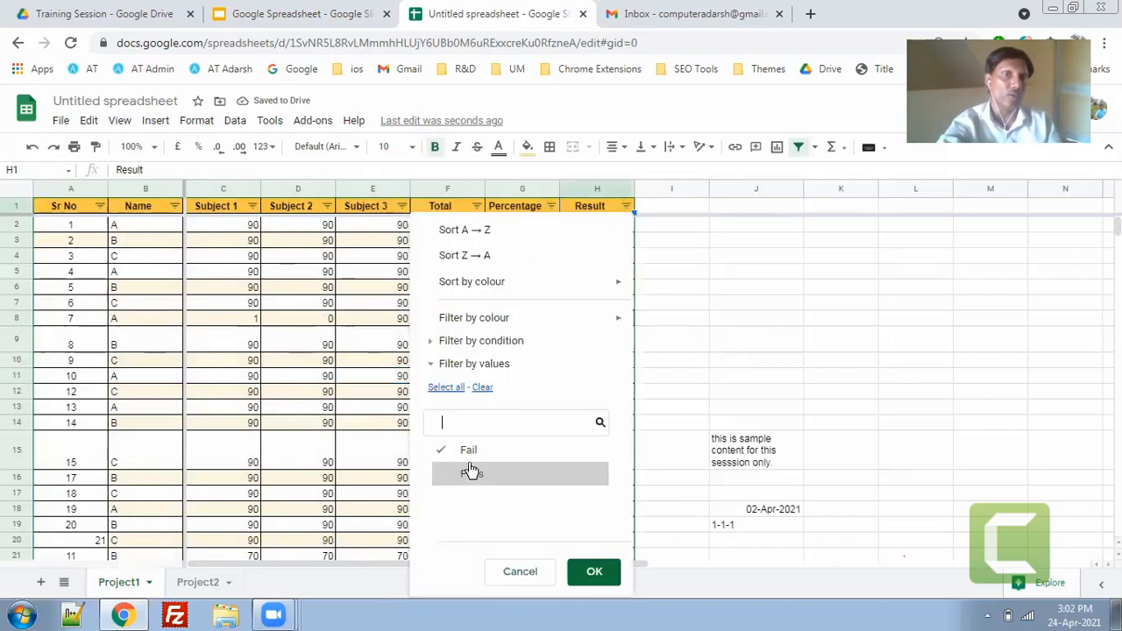
click(591, 571)
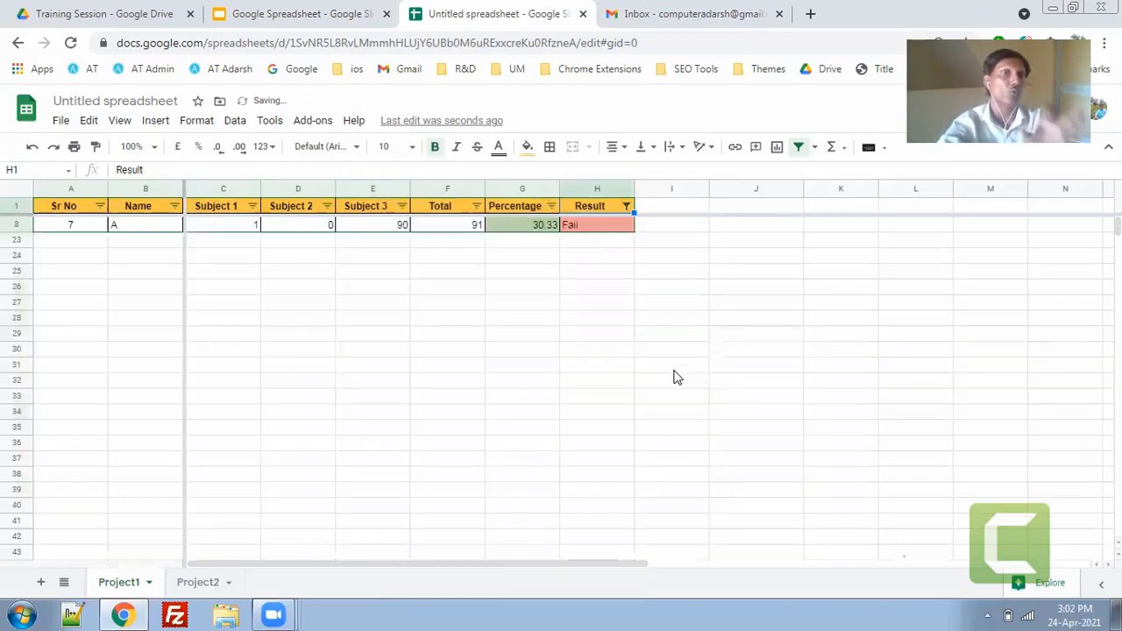
Switch the Result column's value filter to show only the Pass rows.
click(625, 206)
click(479, 475)
click(480, 451)
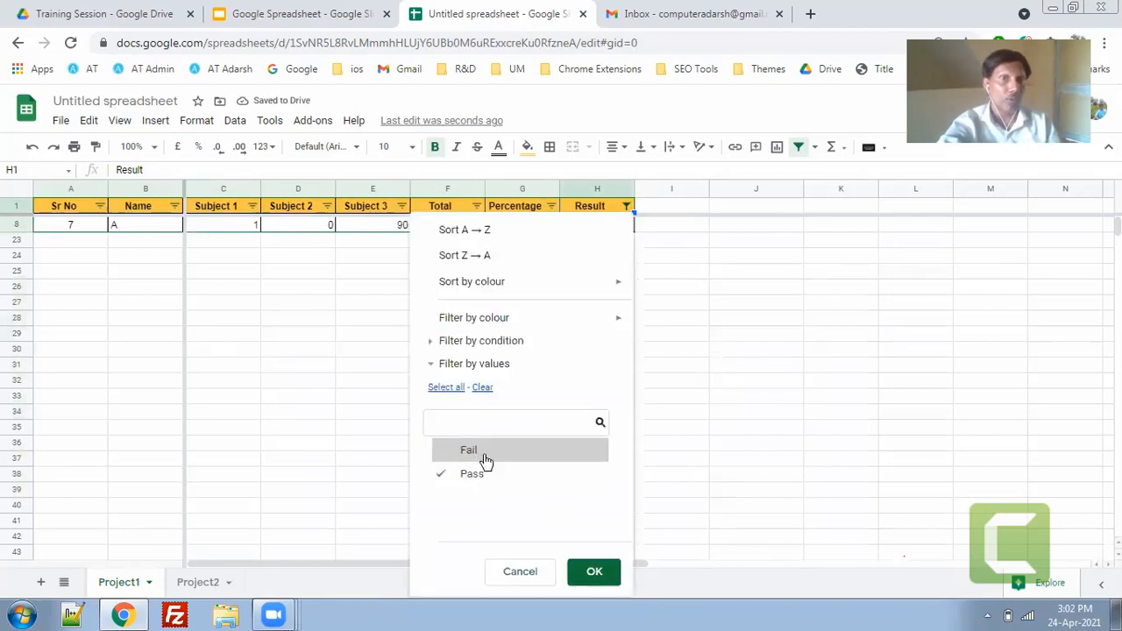
click(592, 571)
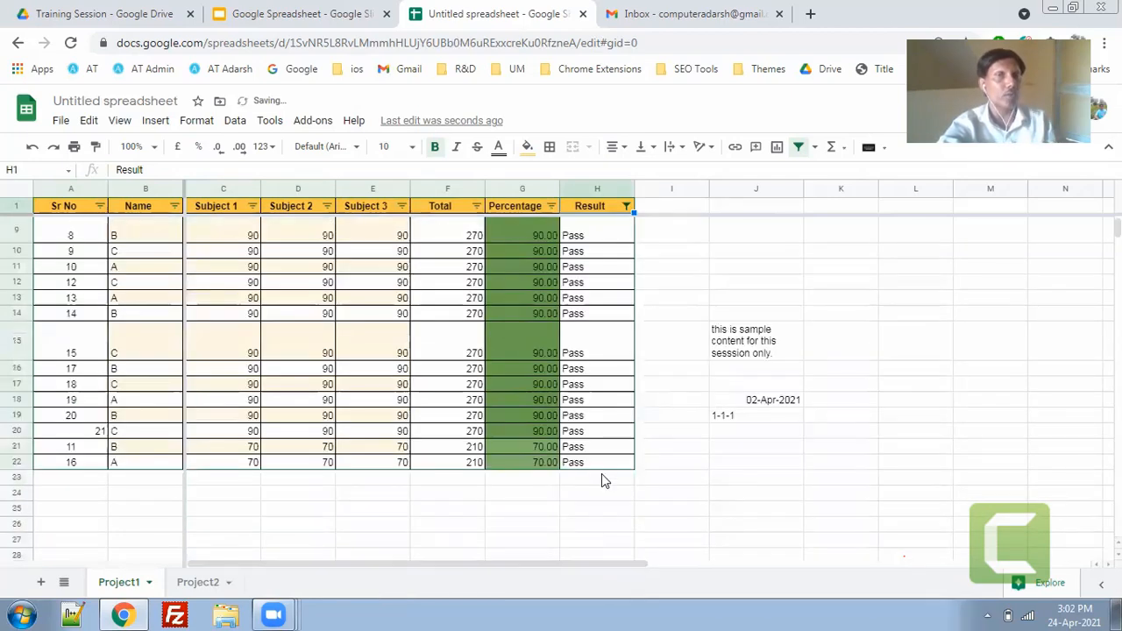
Examine the conditions offered by Filter by condition for the Percentage column, without applying any.
click(551, 206)
click(430, 342)
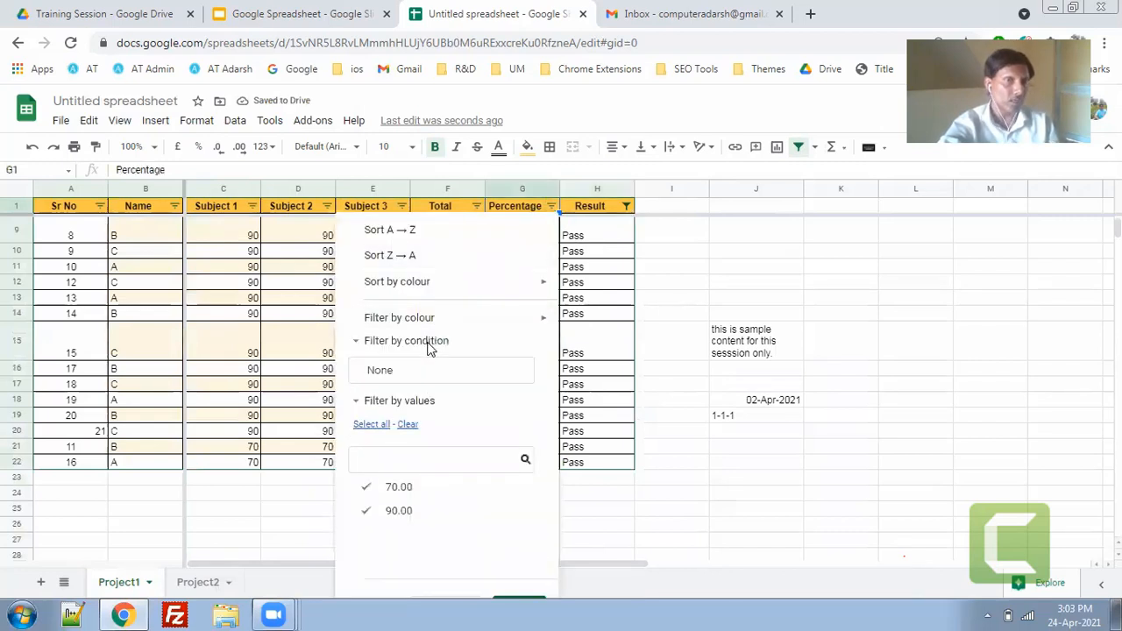
click(429, 369)
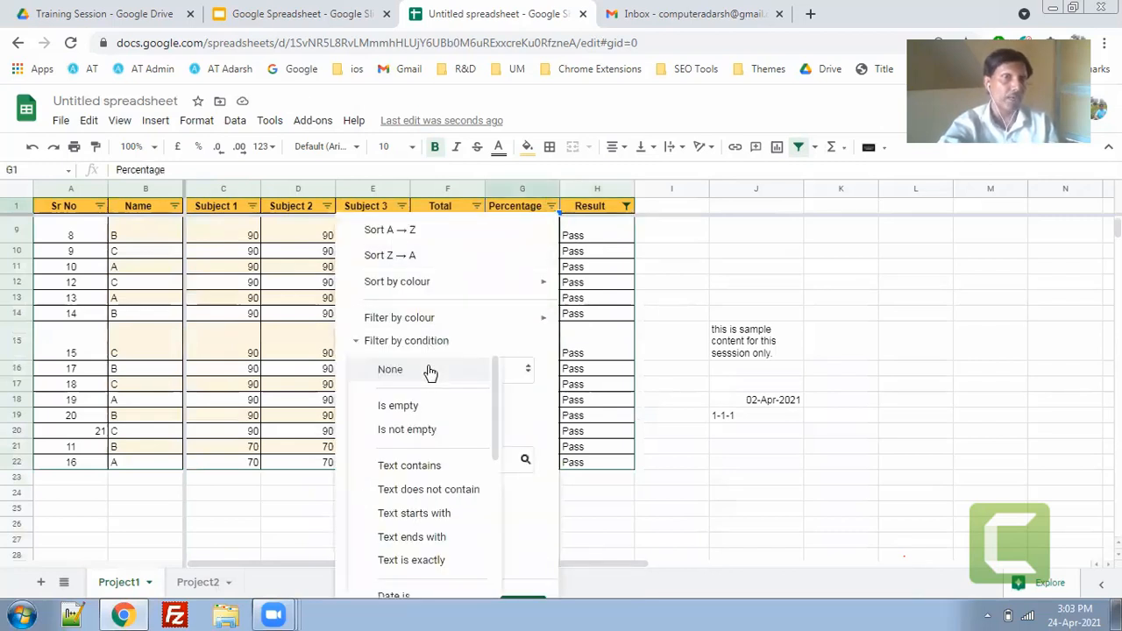
scroll(412, 464, down, 5)
scroll(412, 465, up, 5)
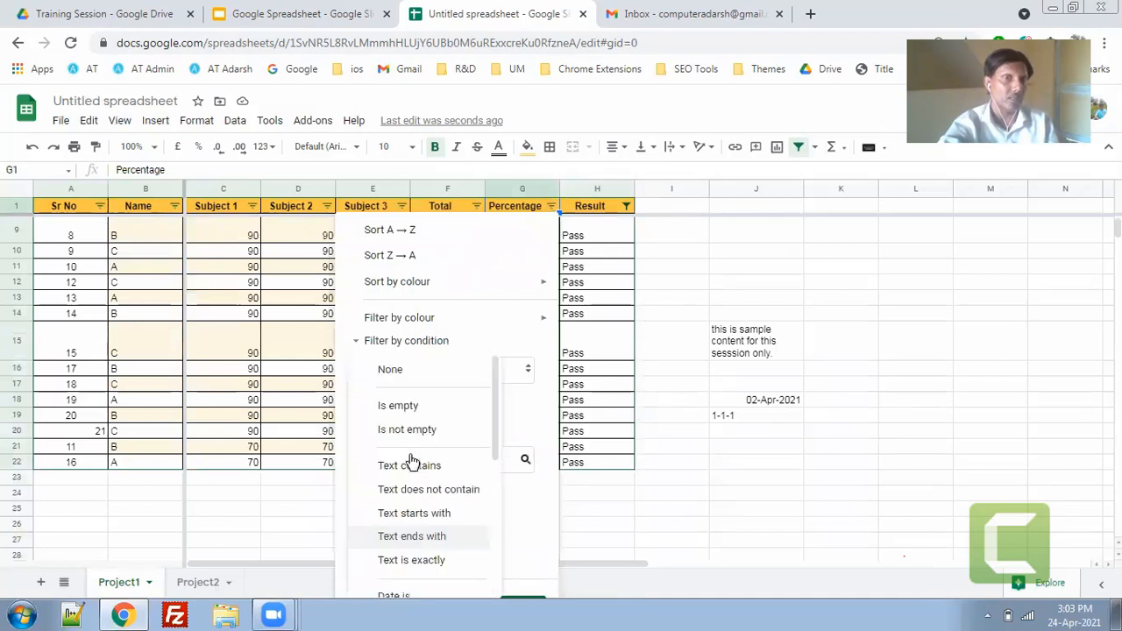
click(486, 342)
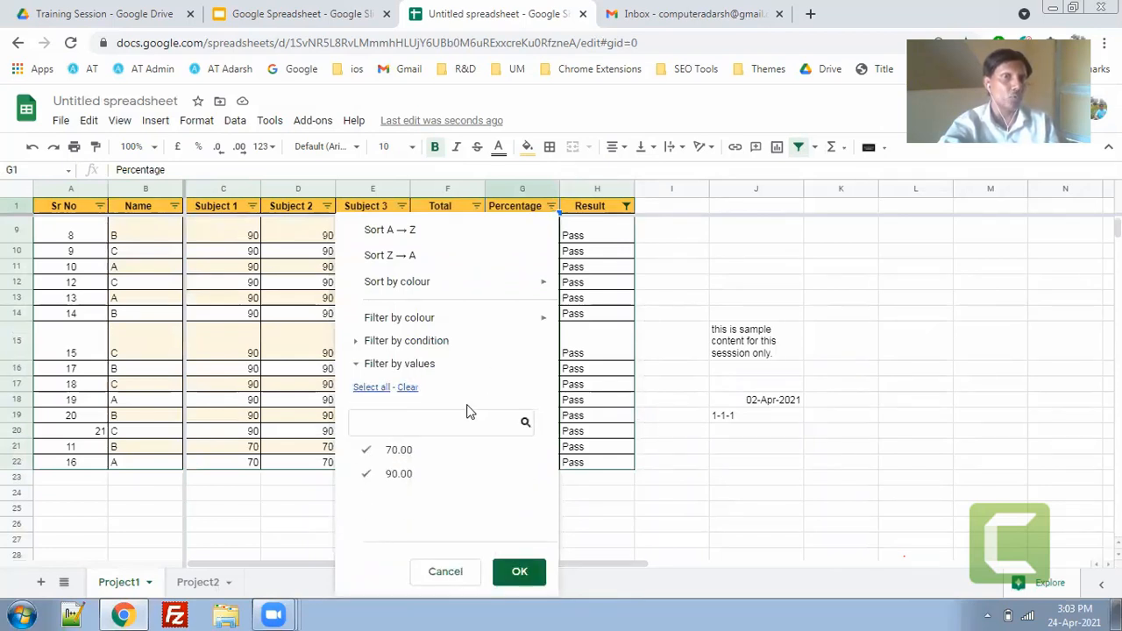
click(445, 571)
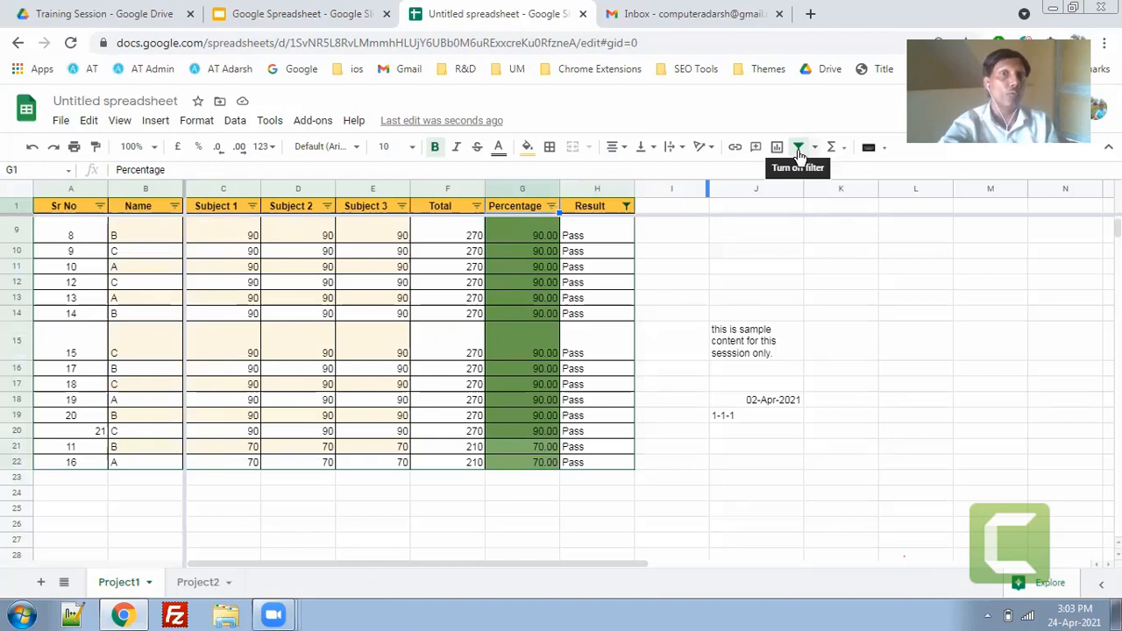
click(215, 283)
click(235, 122)
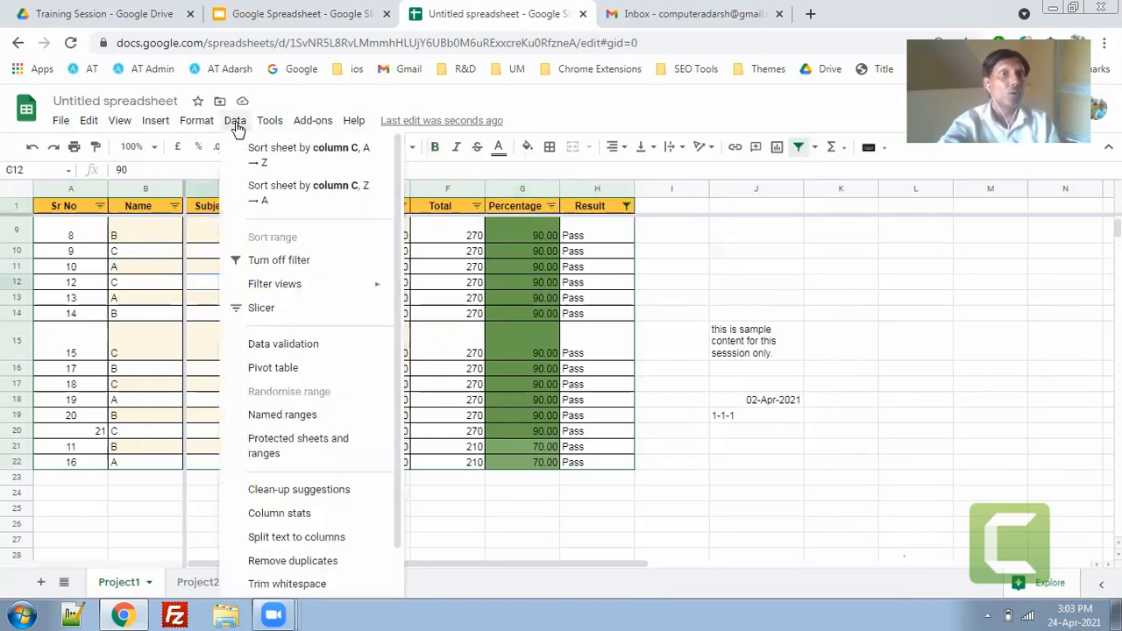
mouse_move(202, 119)
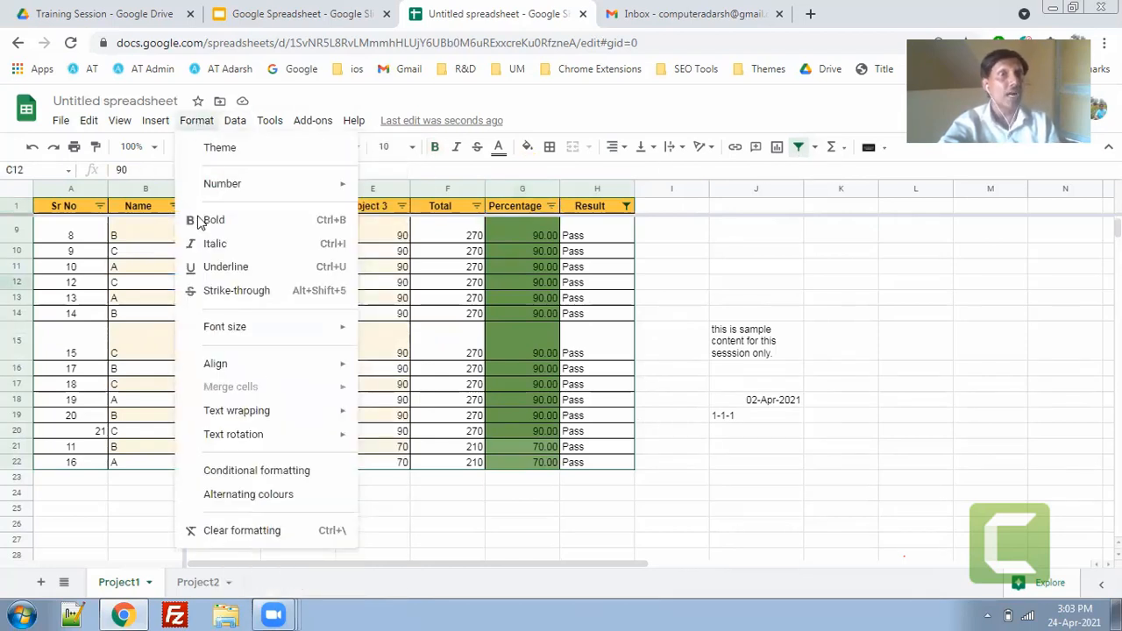
click(104, 348)
Insert a chart based on the range A1:H12 of the marks table.
scroll(121, 347, up, 3)
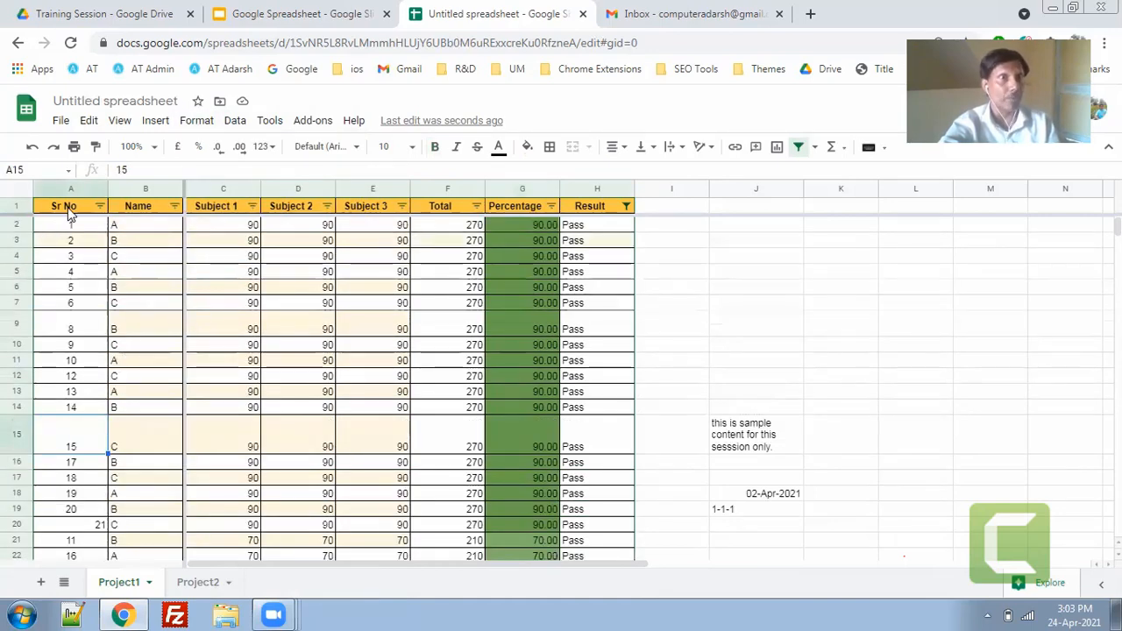
drag(70, 211, 598, 390)
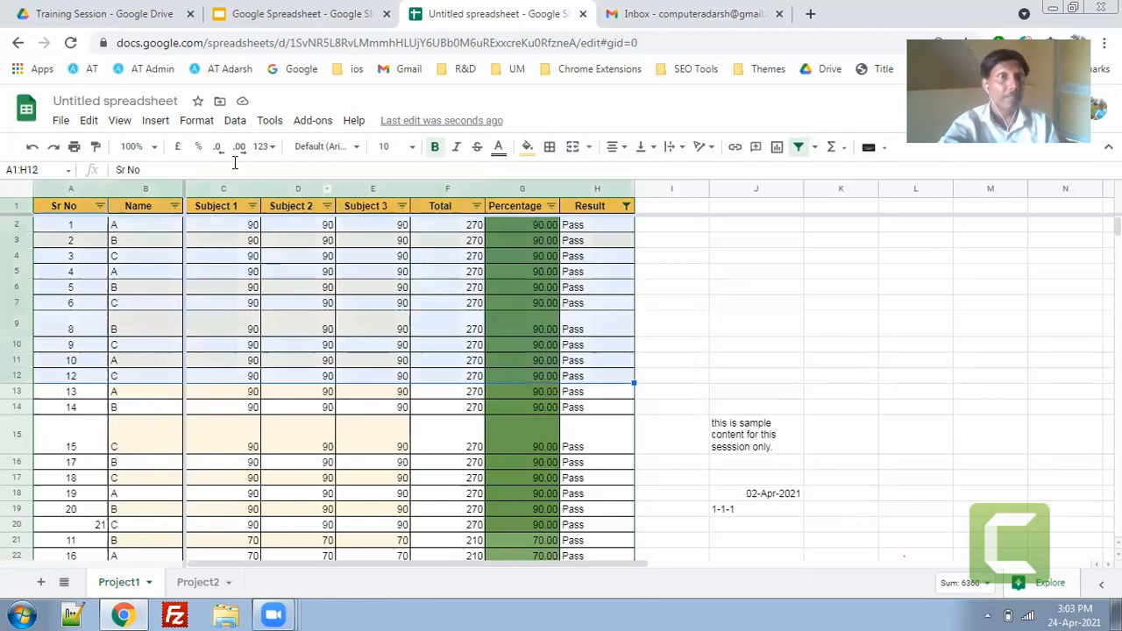
click(155, 121)
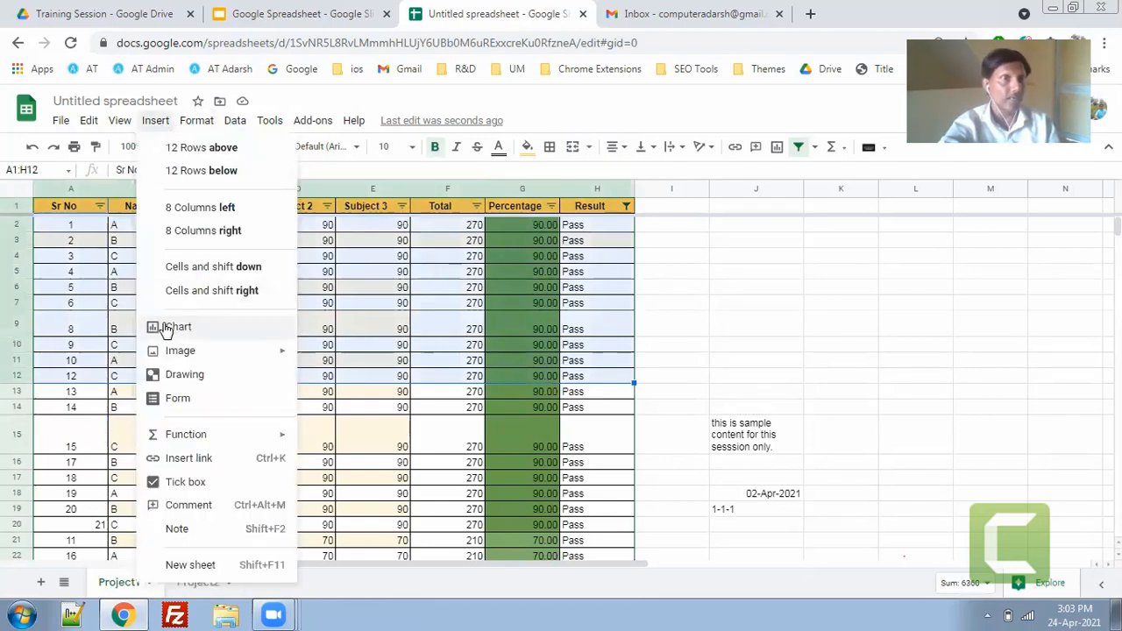
key(Escape)
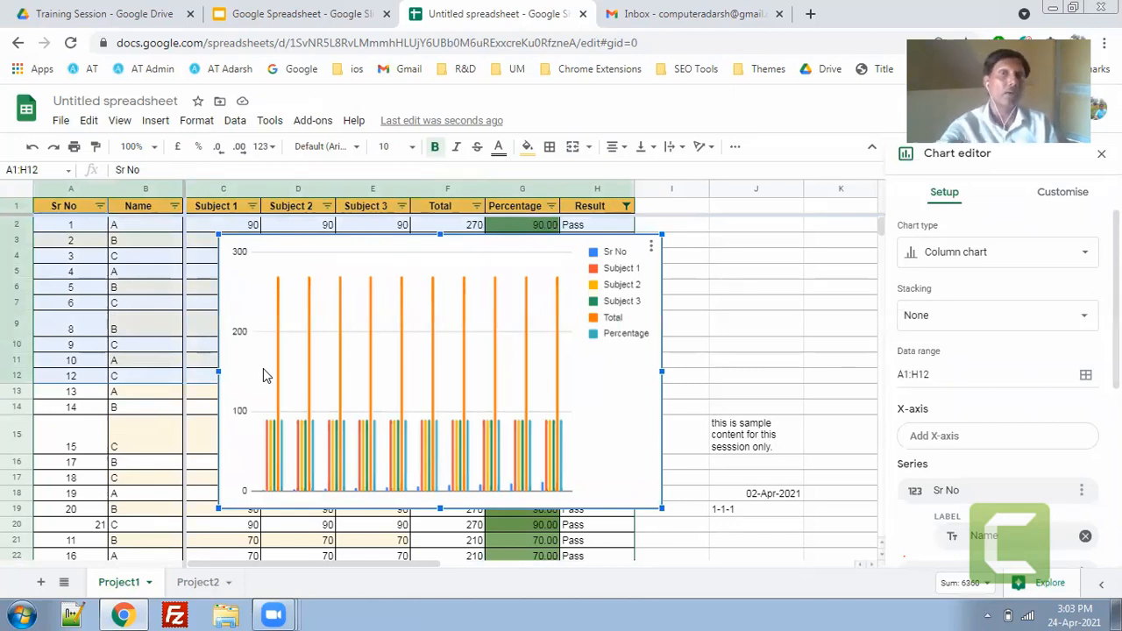
Change the chart type to Doughnut chart and close the chart editor.
click(1036, 263)
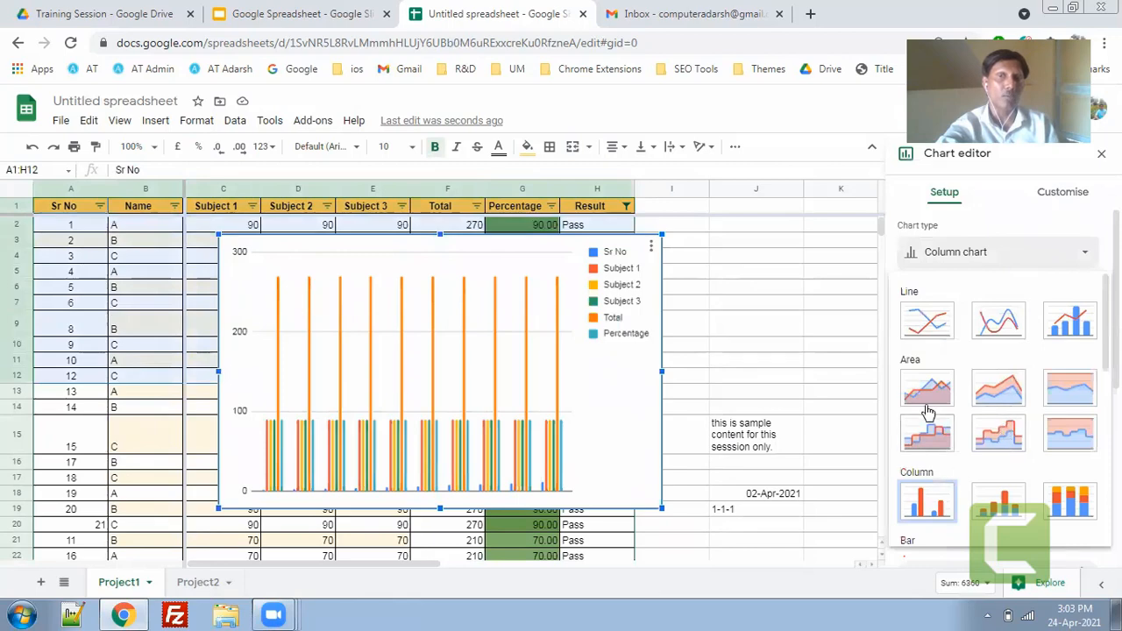
scroll(969, 388, down, 5)
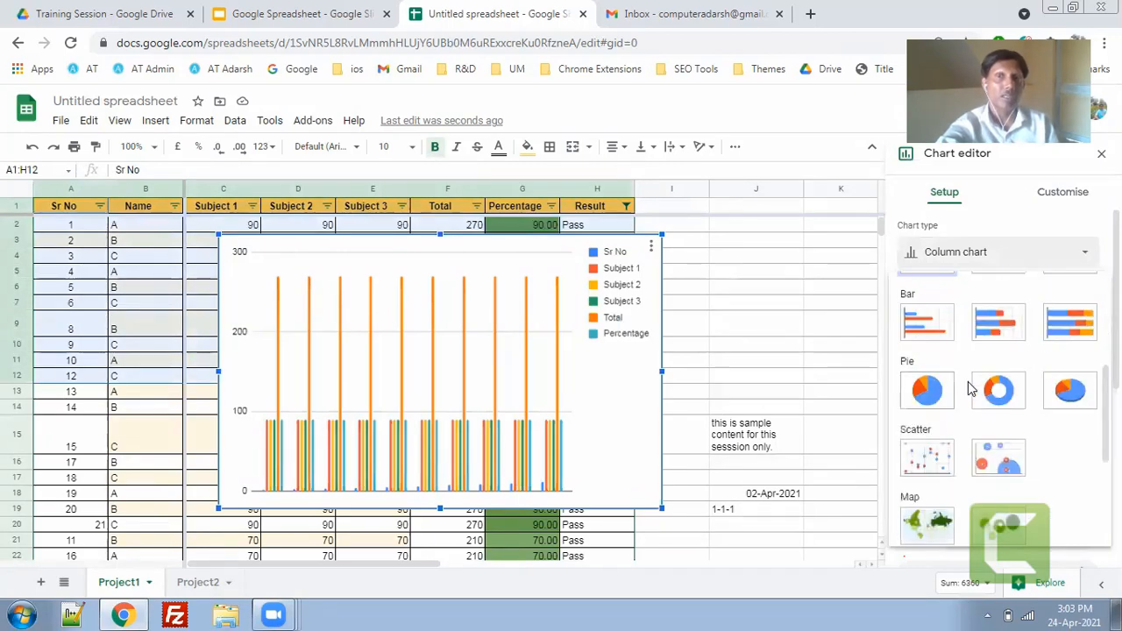
scroll(971, 385, down, 2)
click(998, 309)
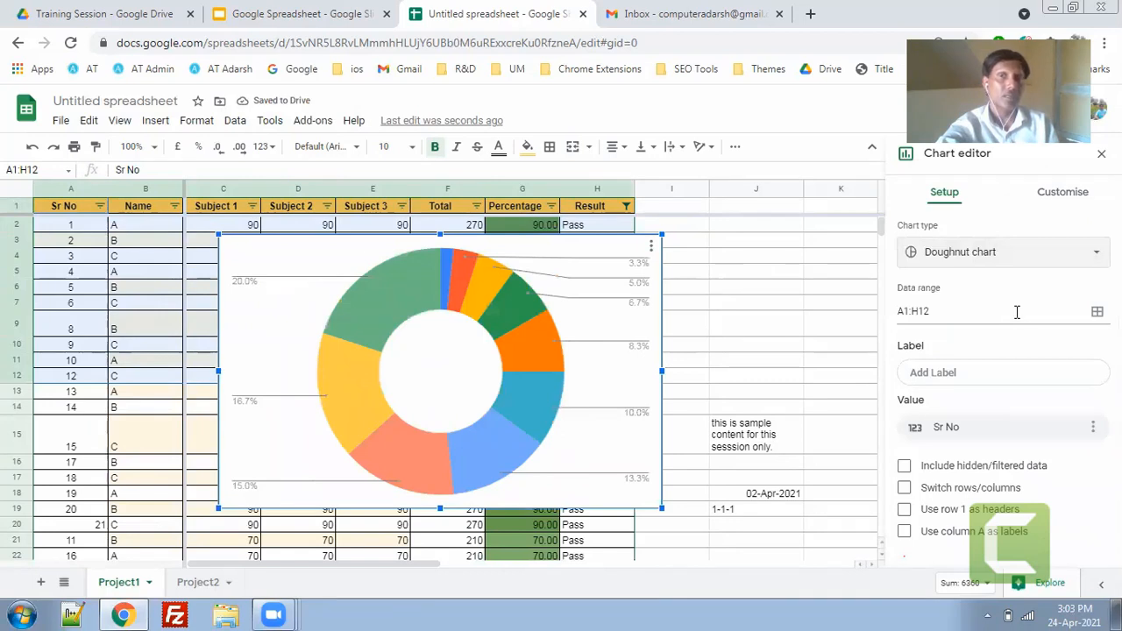
click(1019, 253)
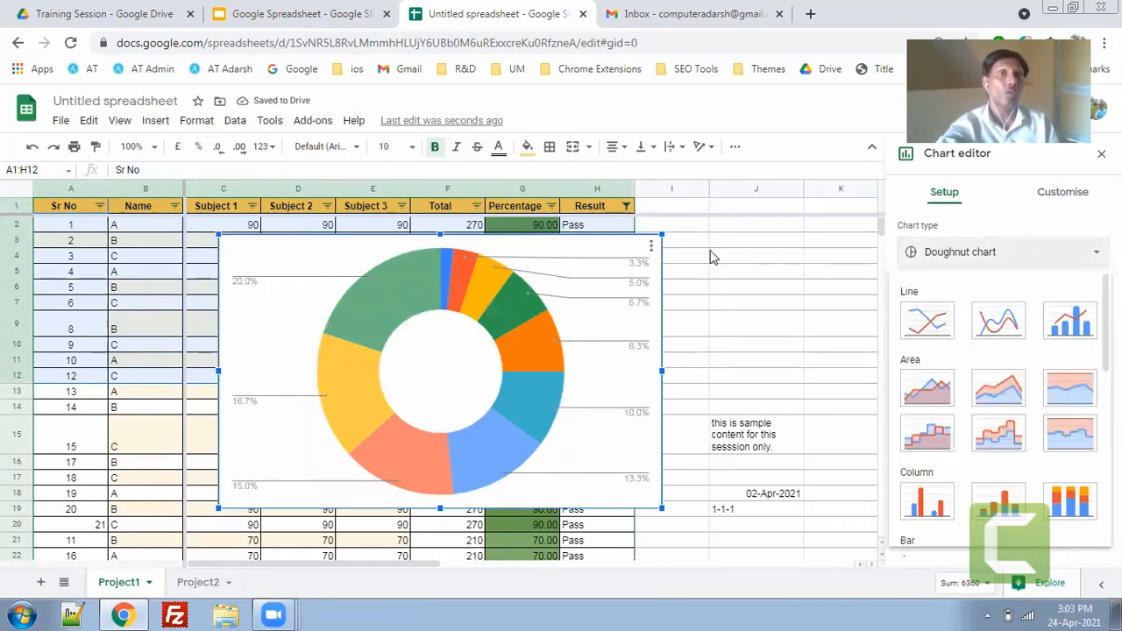
click(708, 253)
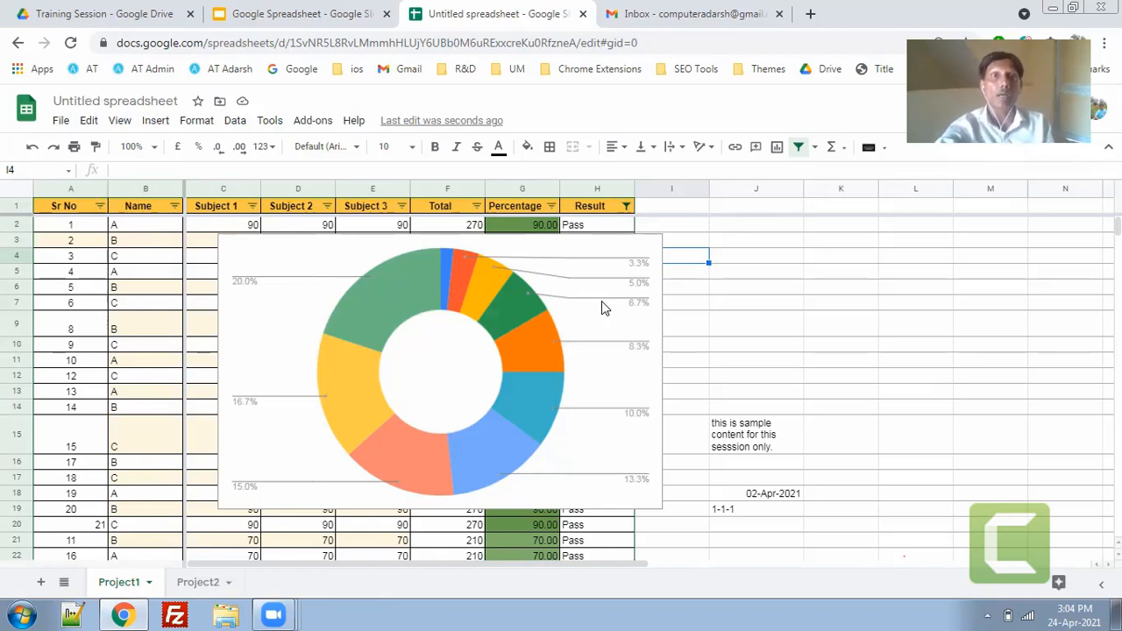
Move the doughnut chart beside the table and shrink it so that it no longer covers the Result column.
click(650, 375)
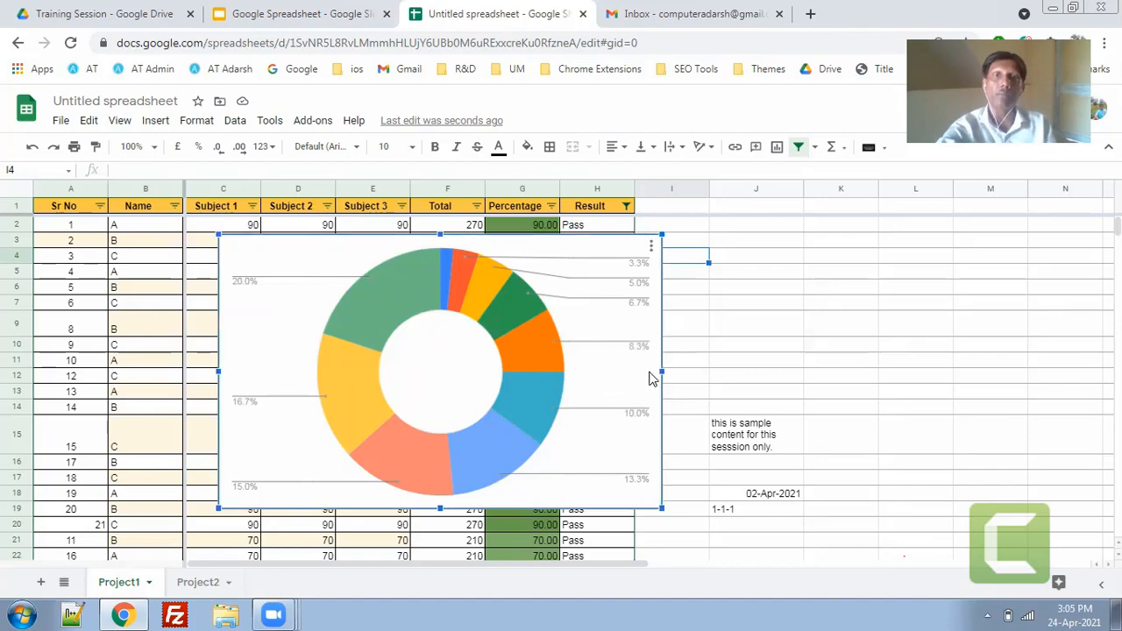
drag(624, 379, 1064, 380)
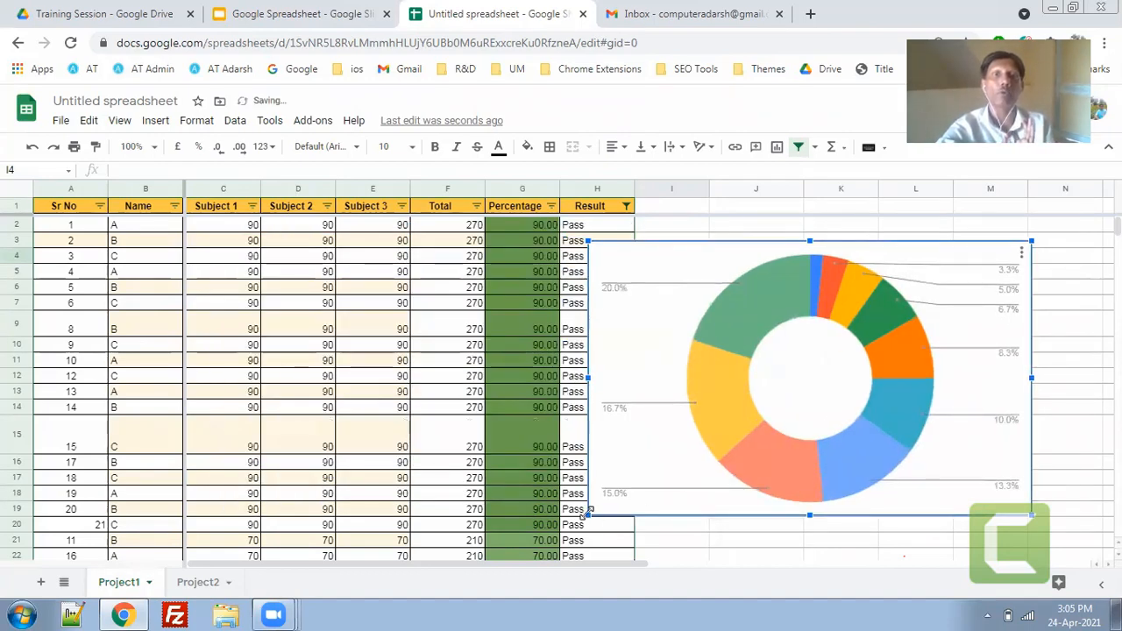
drag(585, 516, 730, 460)
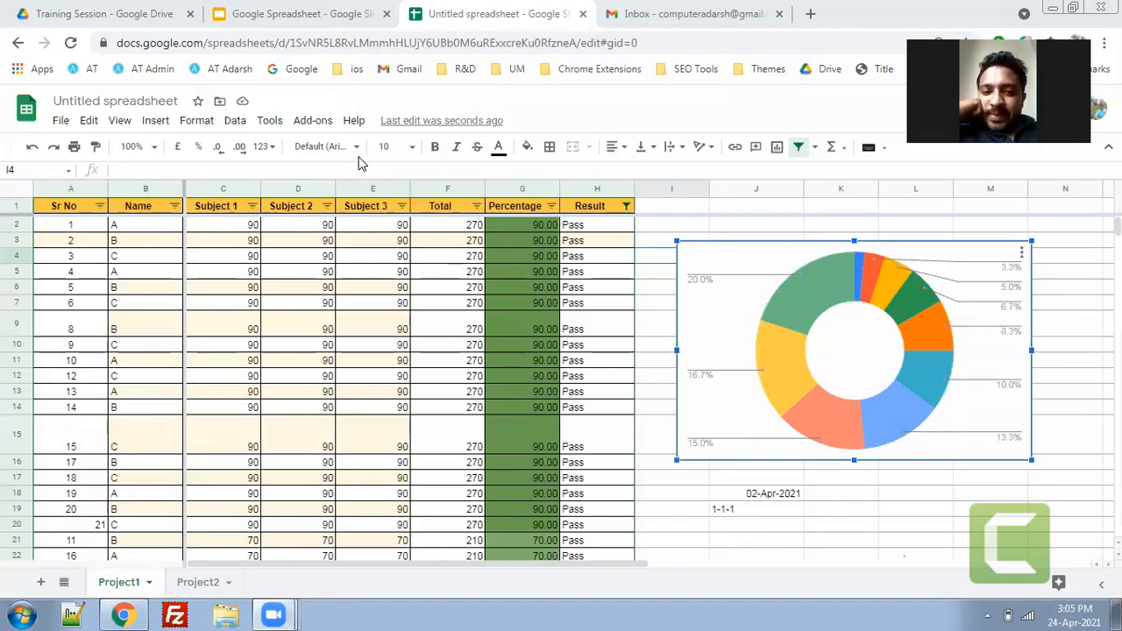
click(415, 347)
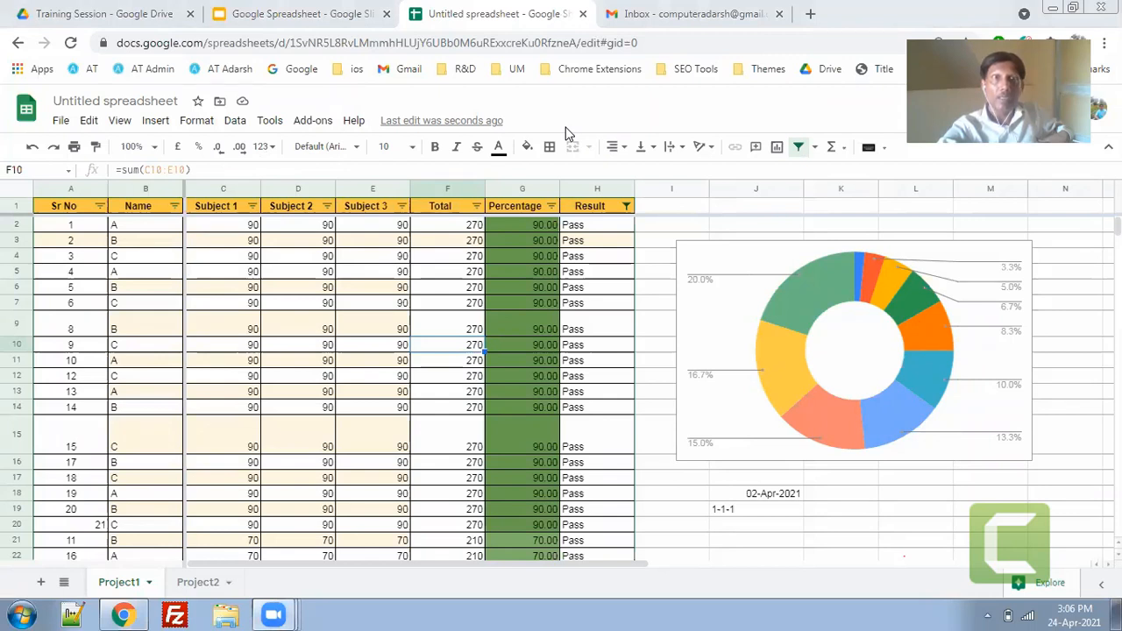
Check the macro options, and switch to the Project2 sheet.
click(386, 408)
click(235, 120)
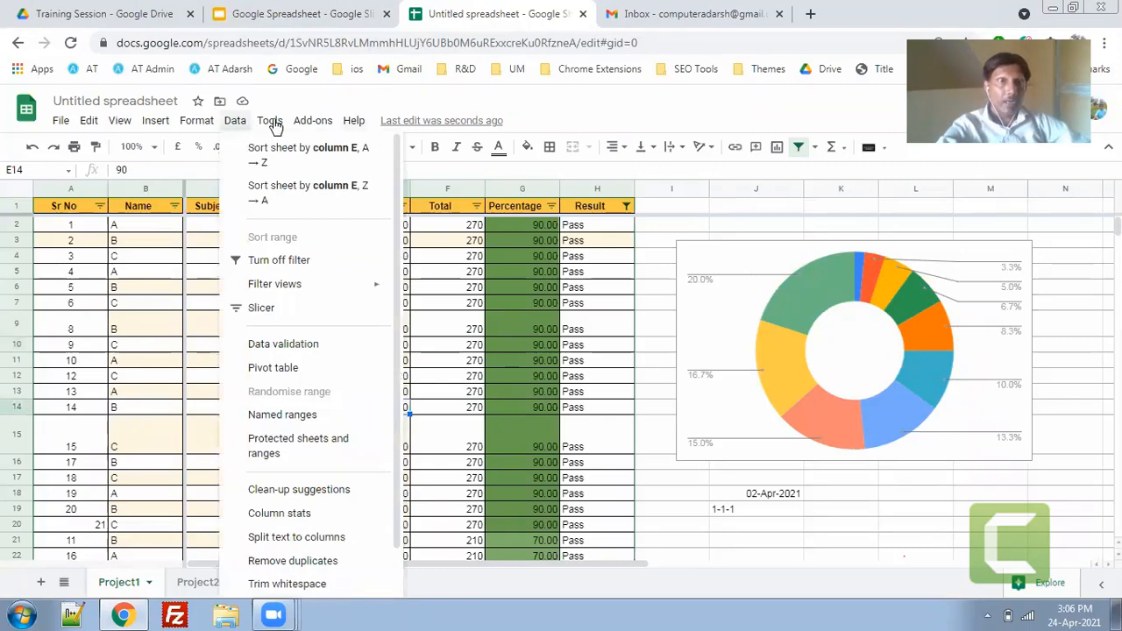
click(275, 124)
mouse_move(336, 237)
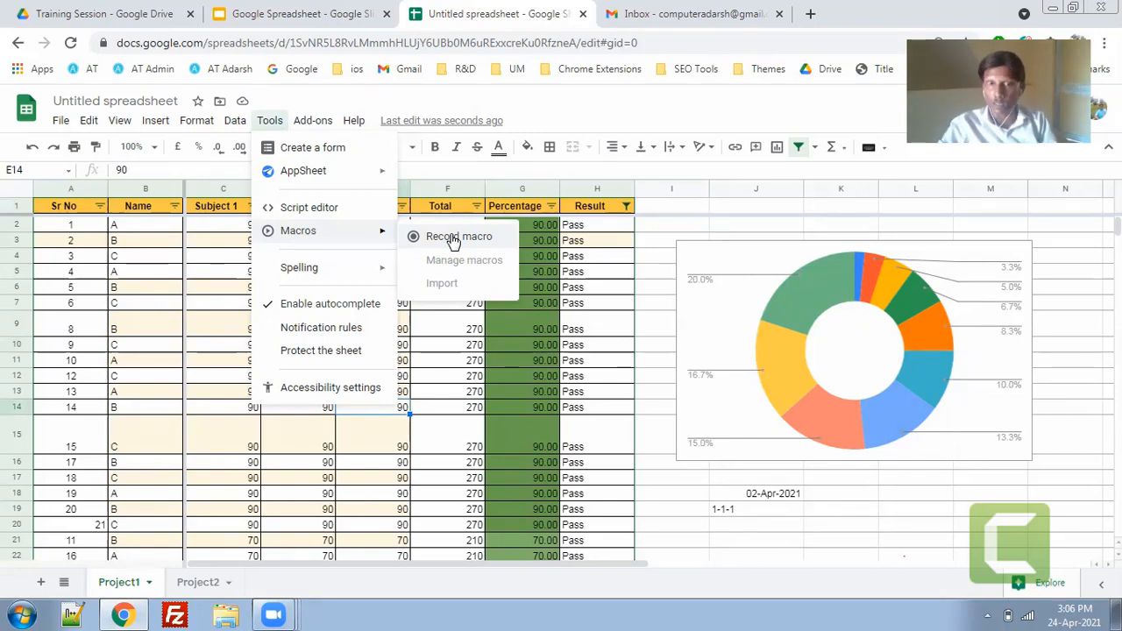
click(210, 583)
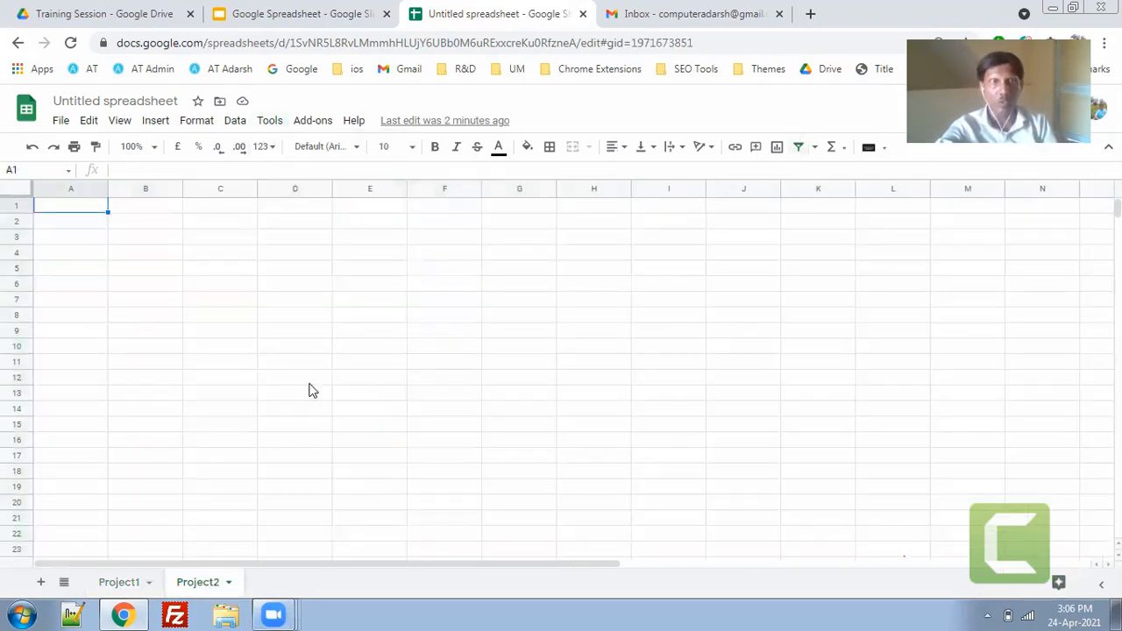
click(270, 122)
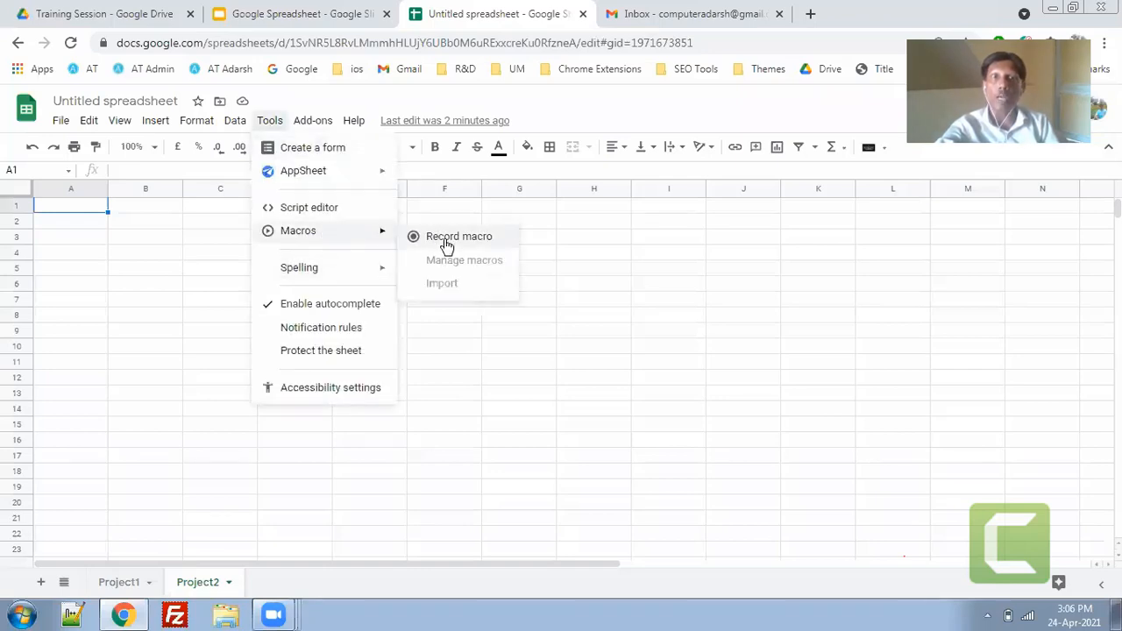
click(444, 238)
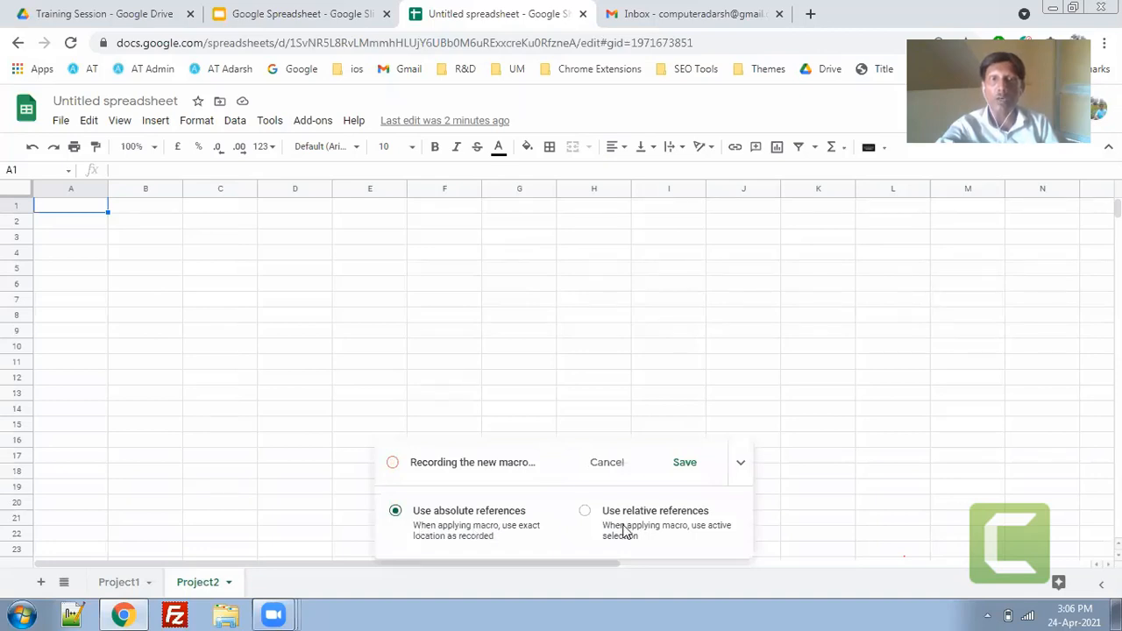
click(683, 463)
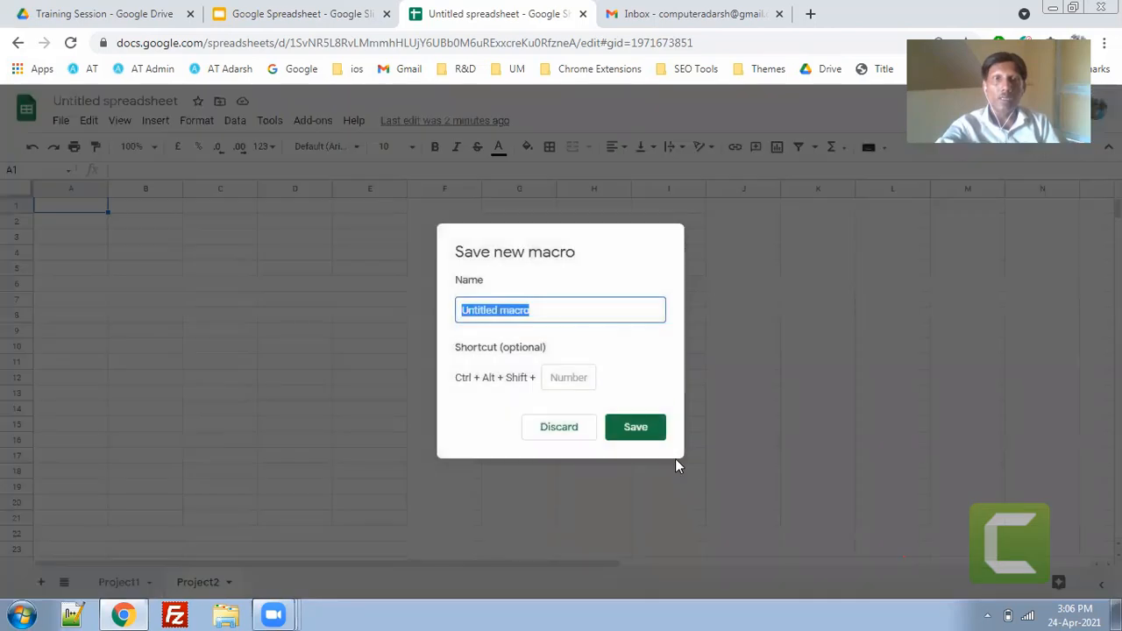
click(568, 435)
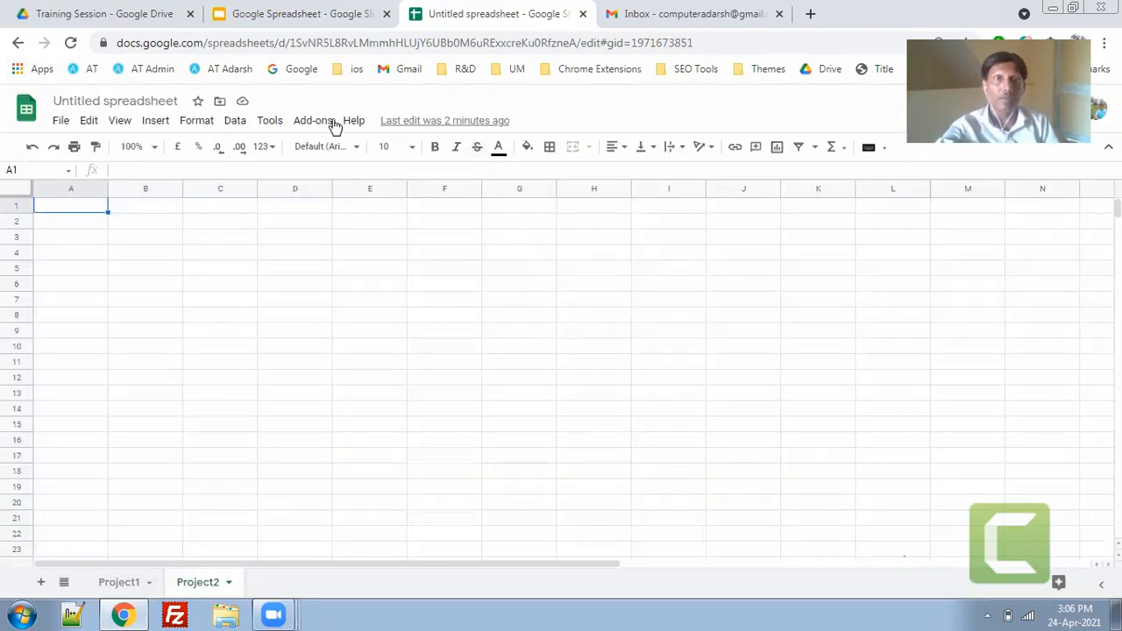
Start recording a new macro with absolute references on the Project2 sheet.
click(271, 123)
mouse_move(300, 233)
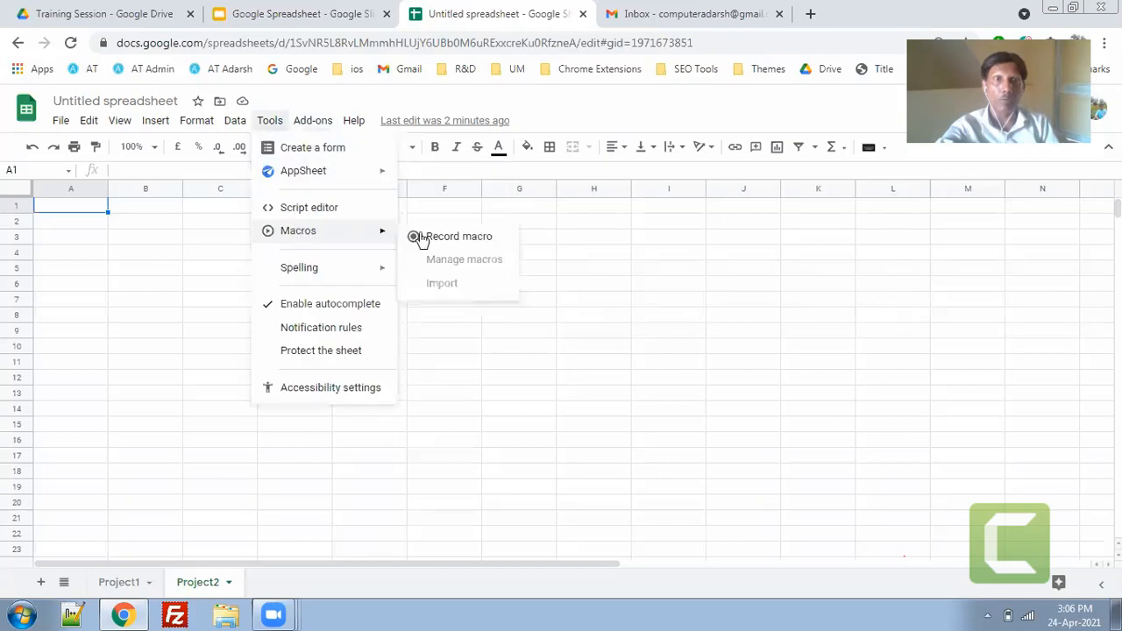
click(438, 238)
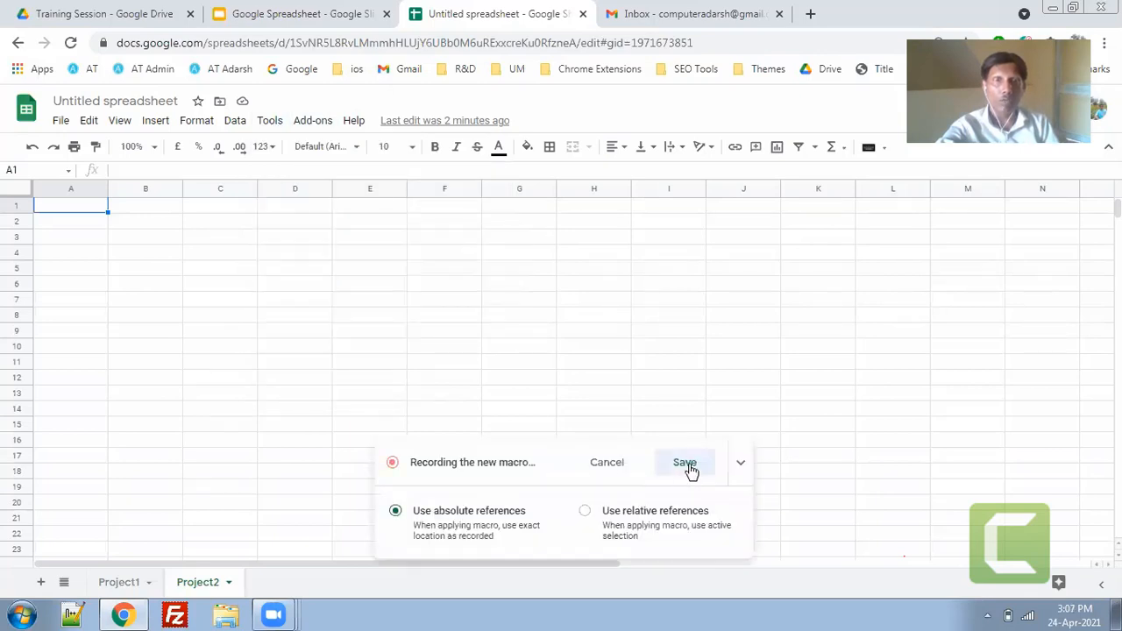
Enter the values 10, 20, 30, 40, 50 and 60 in cells B2 to B7 while the macro records.
click(143, 227)
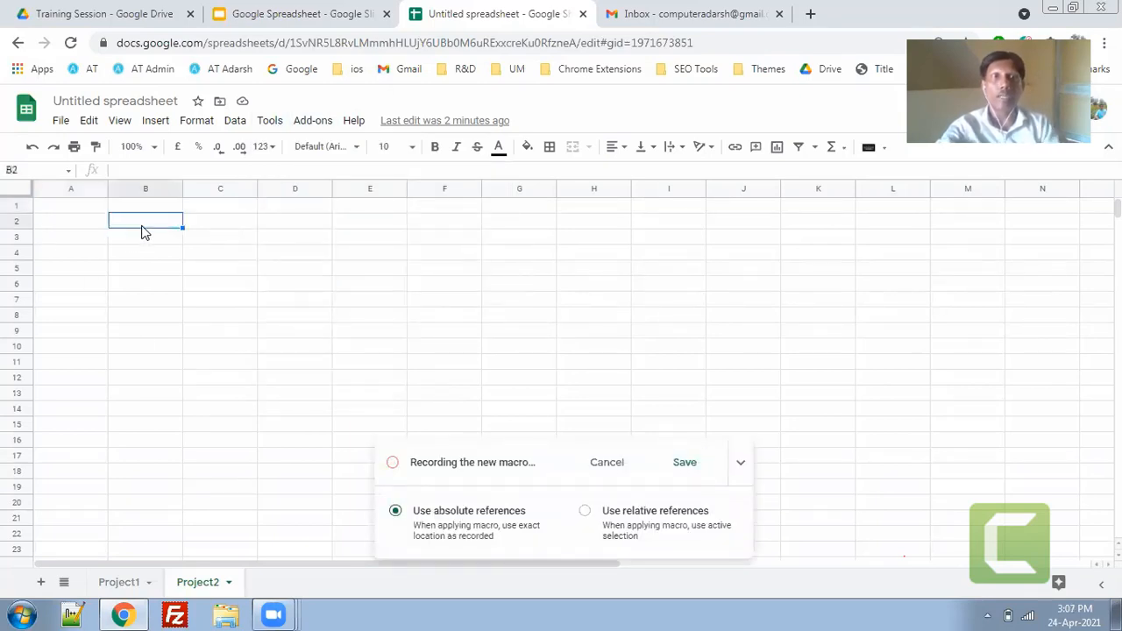
text(10)
key(Return)
text(20)
key(Return)
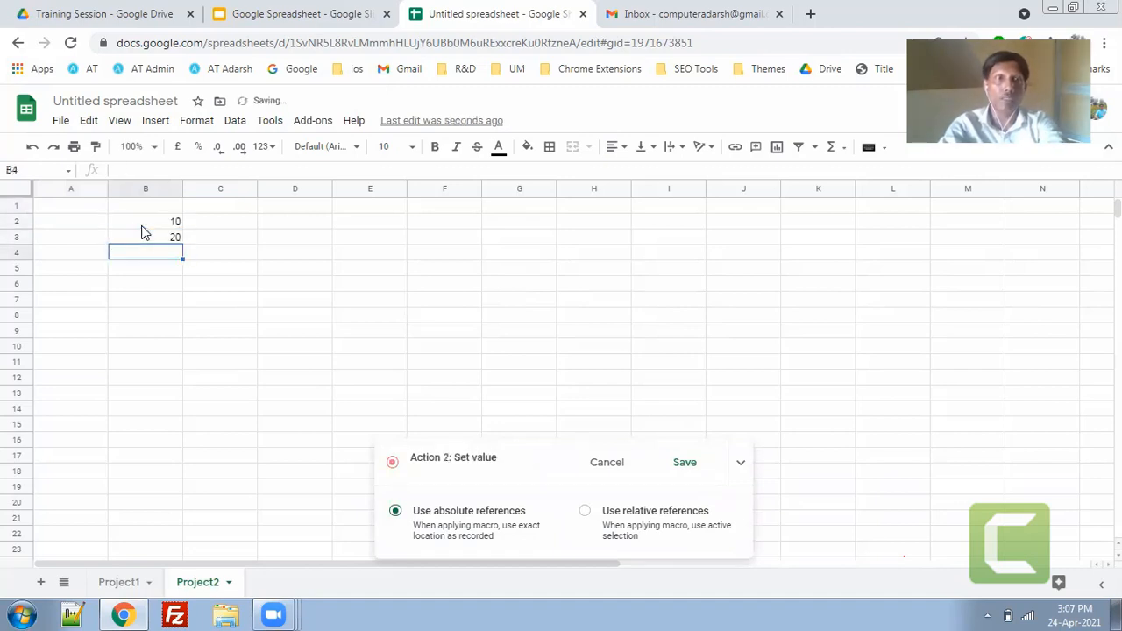
text(30)
key(Return)
text(40)
key(Return)
text(50)
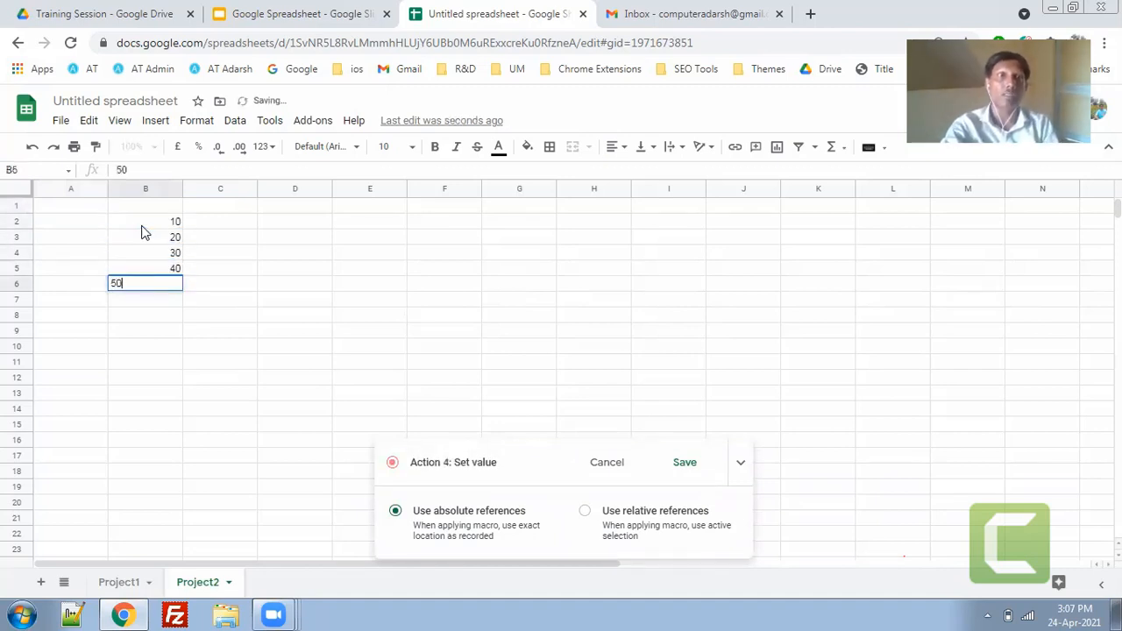
key(Return)
text(60)
key(Return)
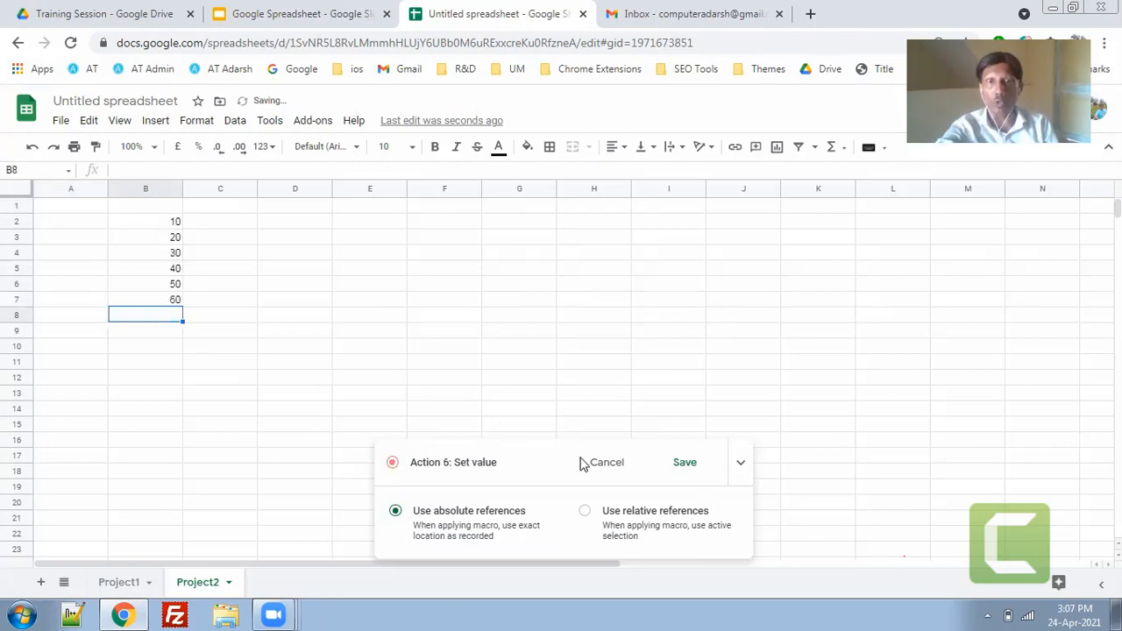
Finish recording and save the new macro under the name M1 without a shortcut number.
click(685, 465)
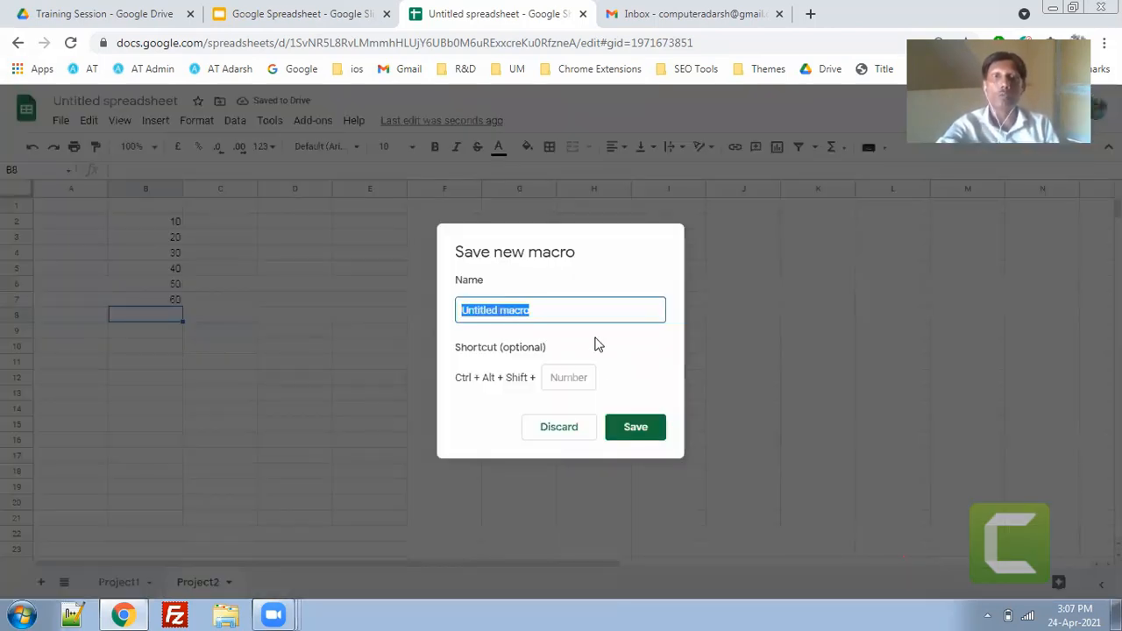
text(M1)
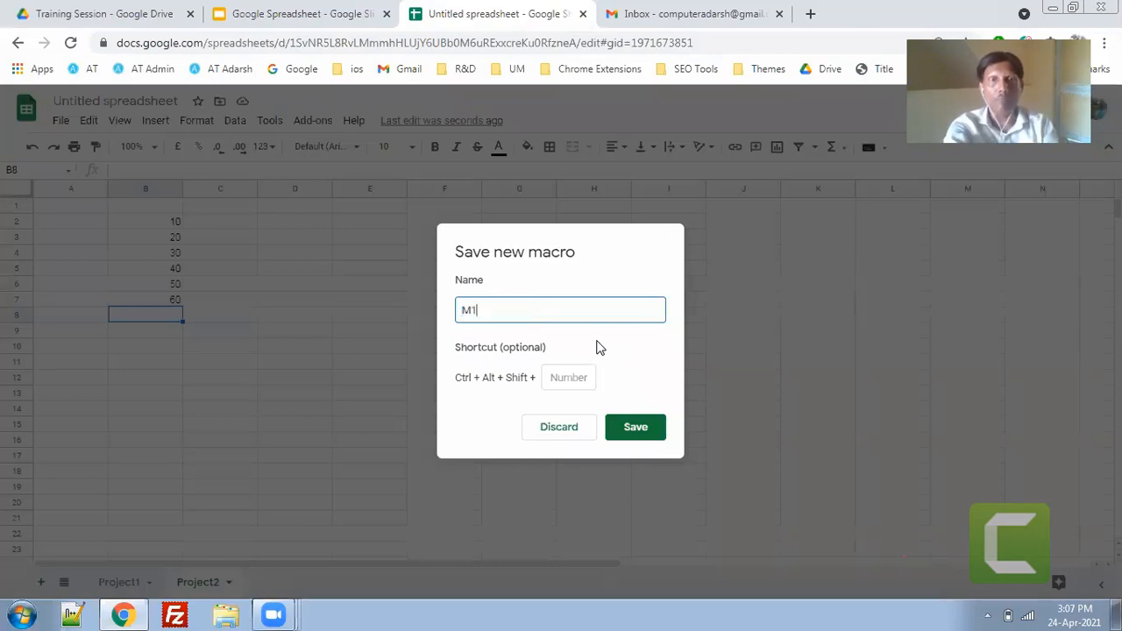
key(Return)
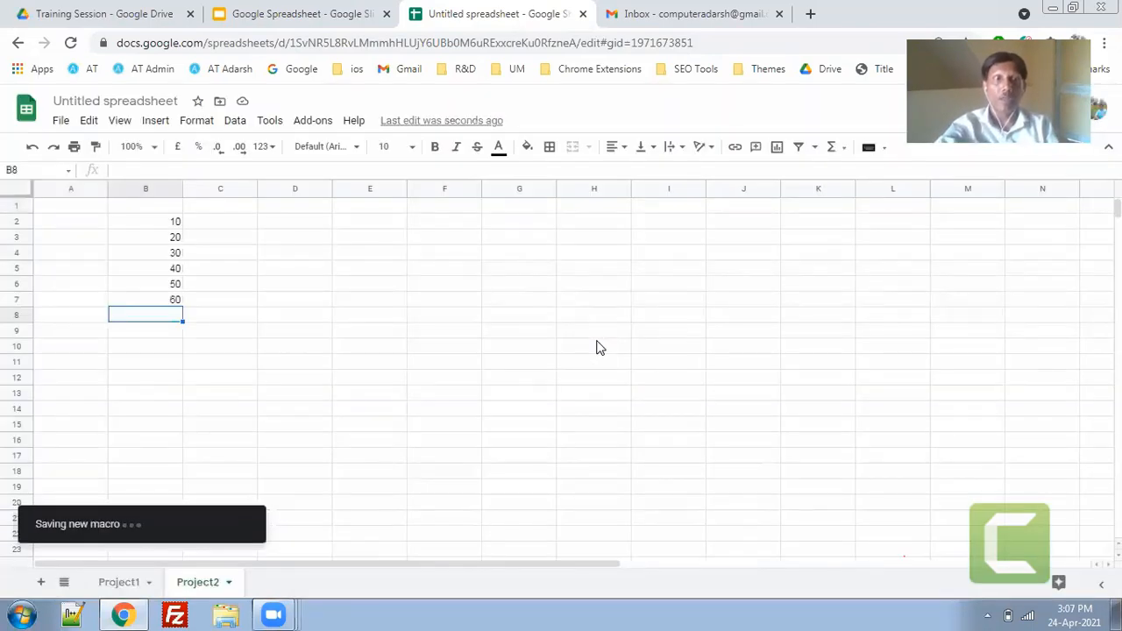
Add a new sheet after Project2 and start the M1 macro on it.
click(40, 584)
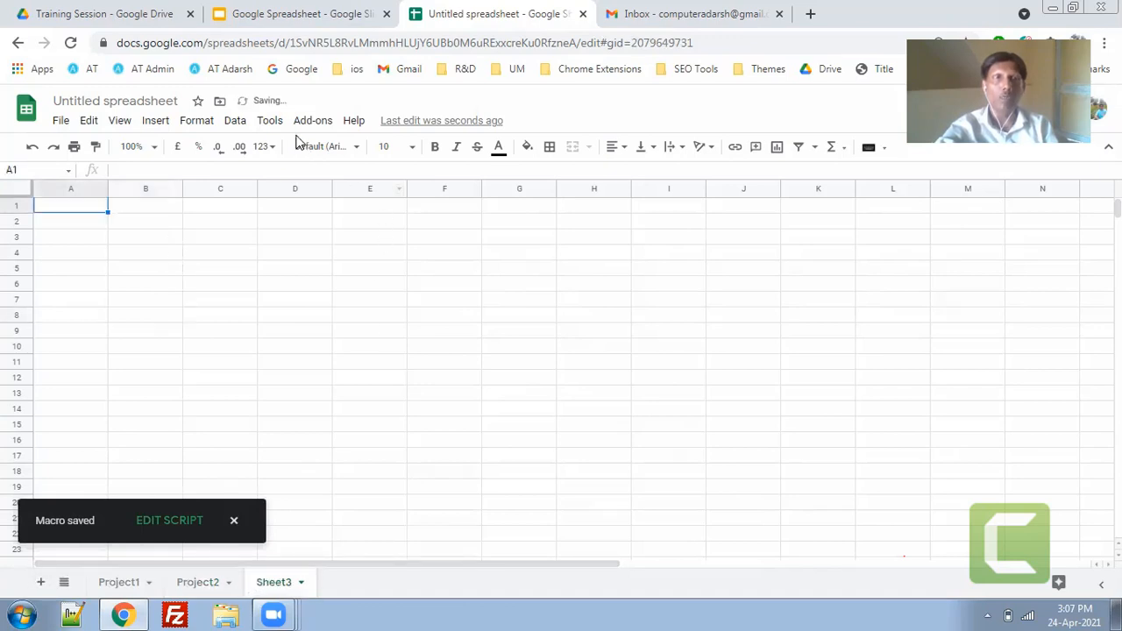
click(270, 123)
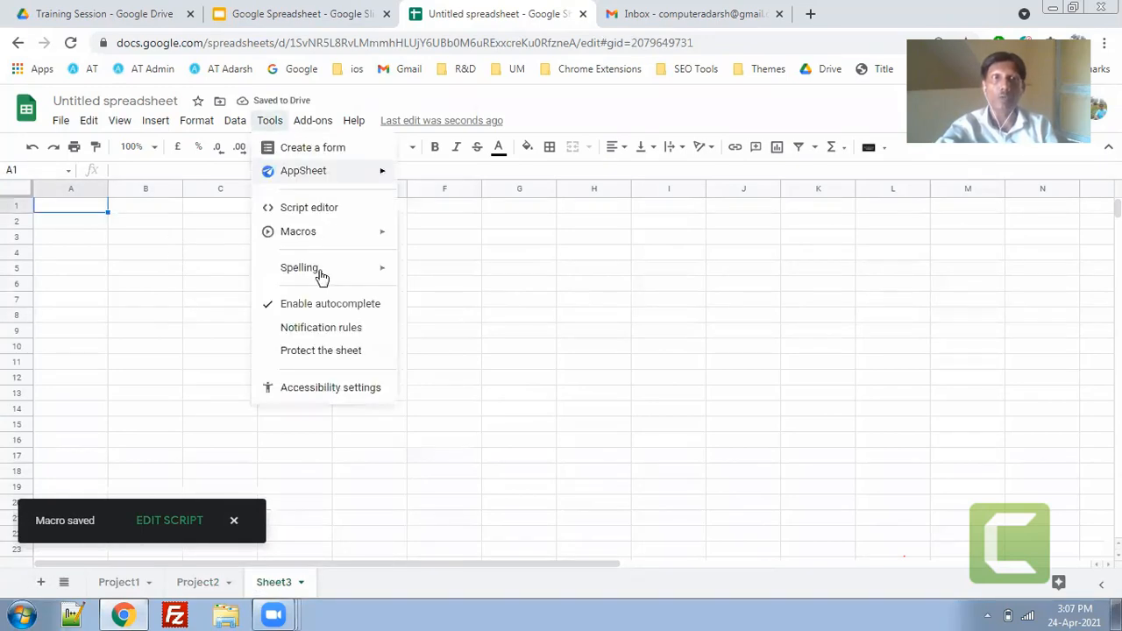
mouse_move(333, 230)
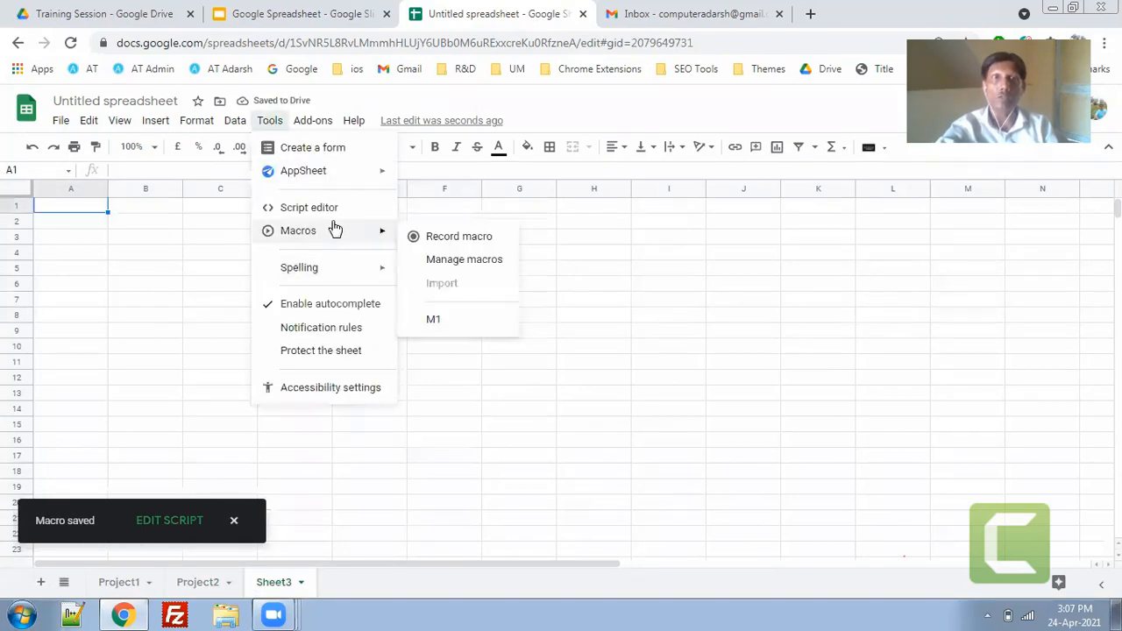
click(434, 318)
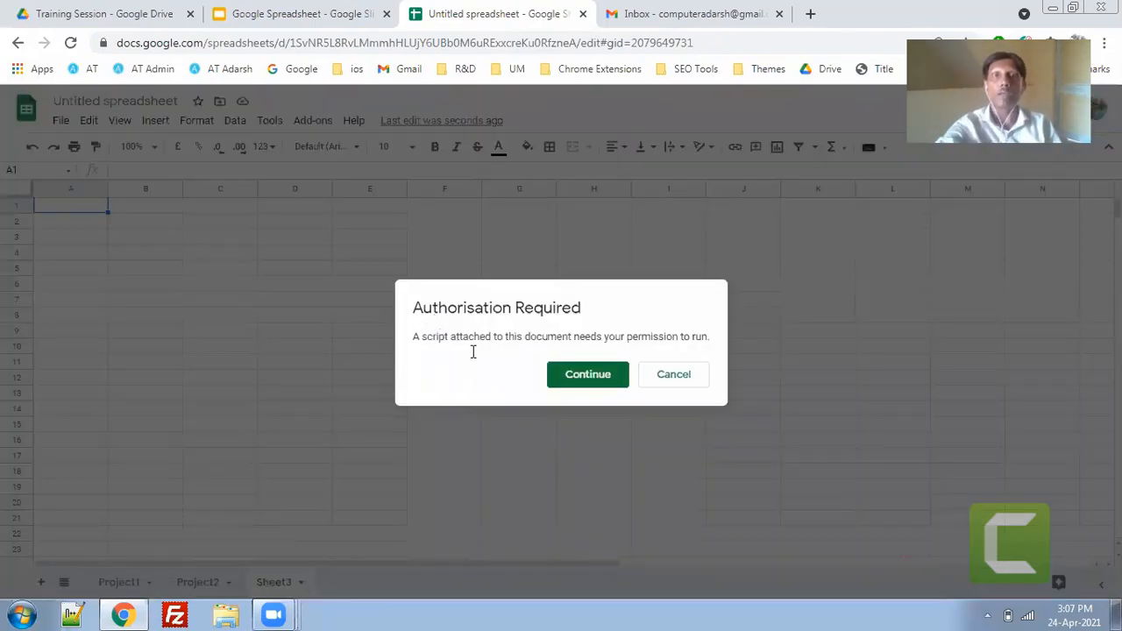
Authorise the recorded macros script with the listed Google account, allowing it to view and manage the spreadsheet.
click(588, 385)
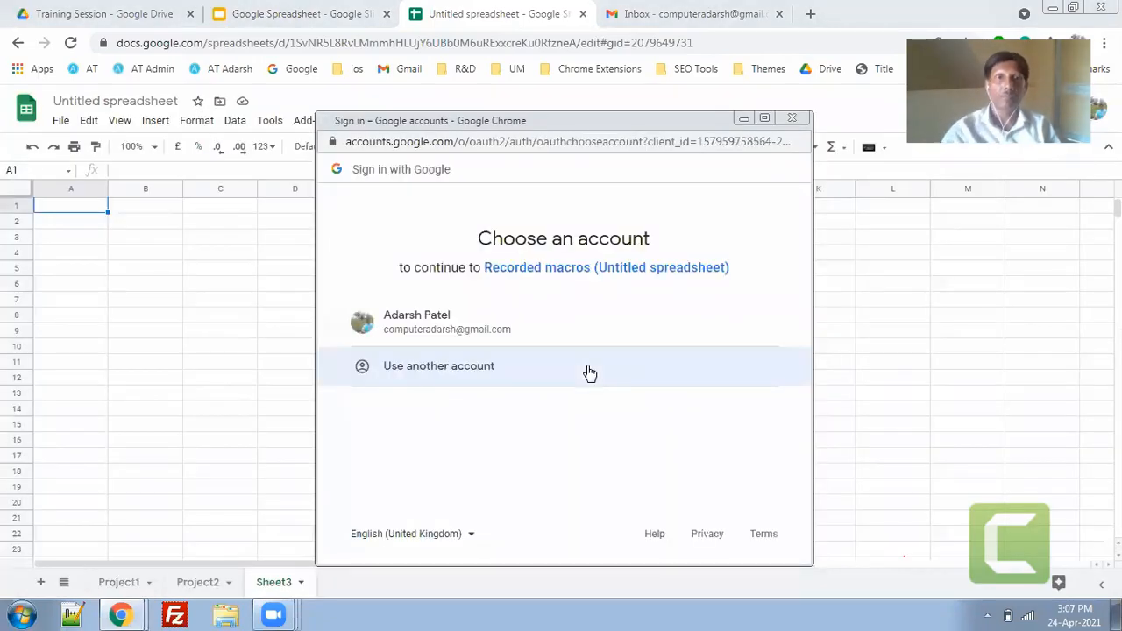
click(603, 319)
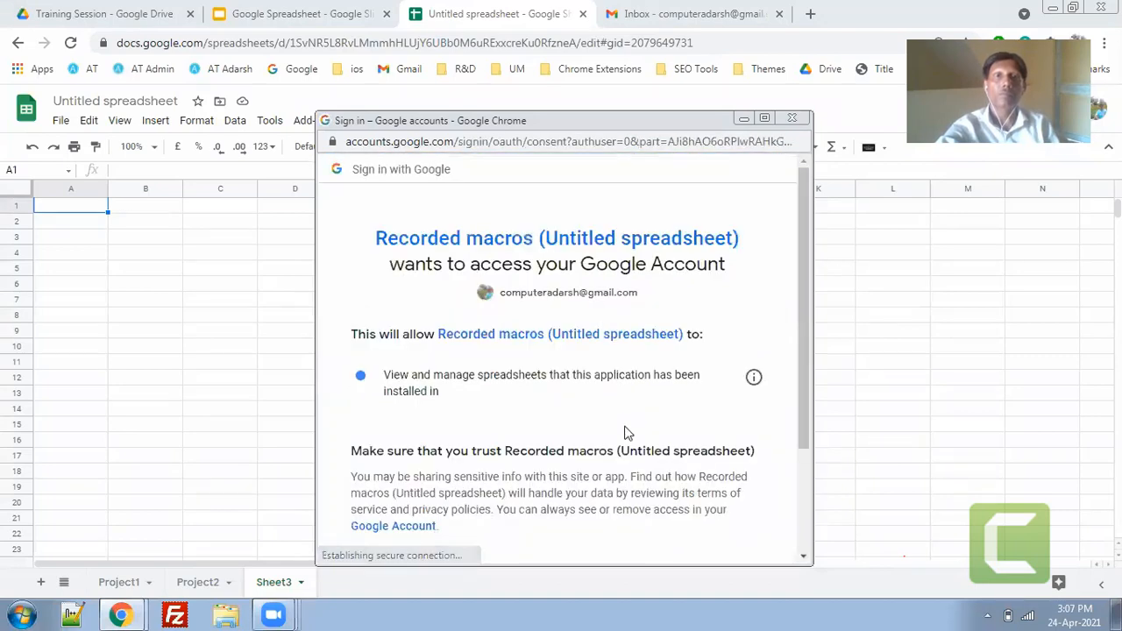
scroll(620, 396, down, 2)
click(717, 457)
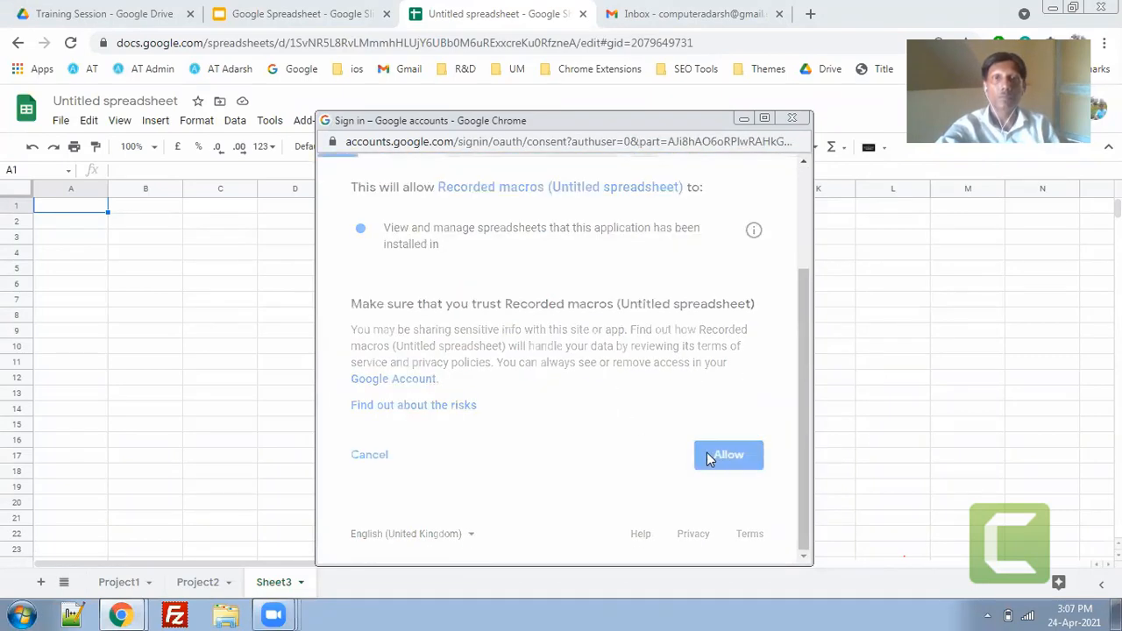
Run the M1 macro on Sheet3 with cell B10 selected.
click(150, 351)
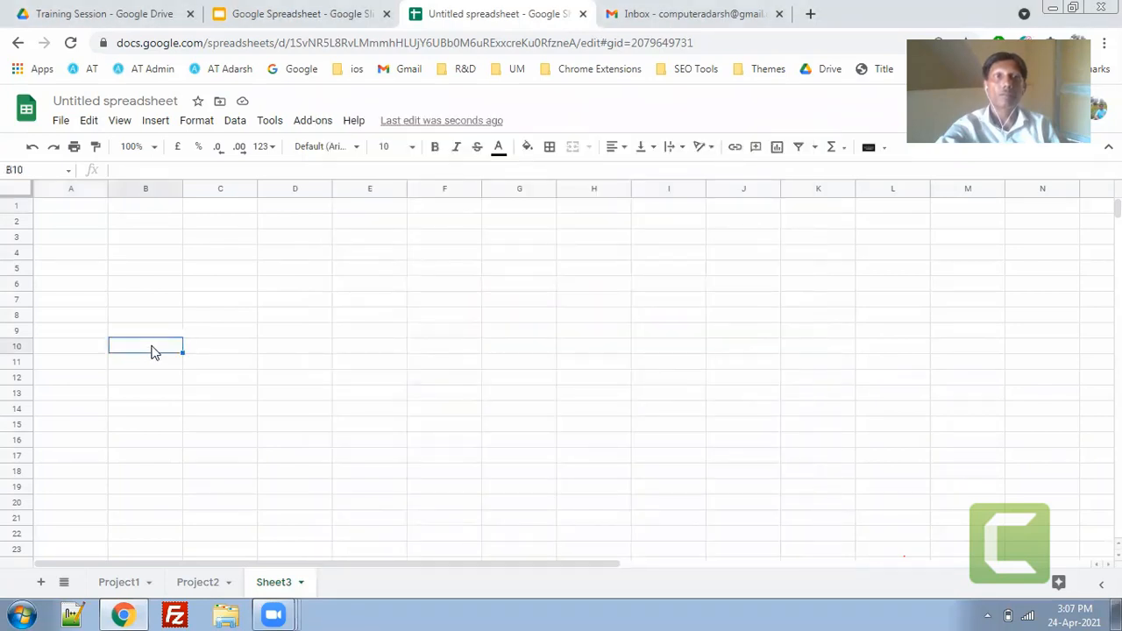
click(269, 122)
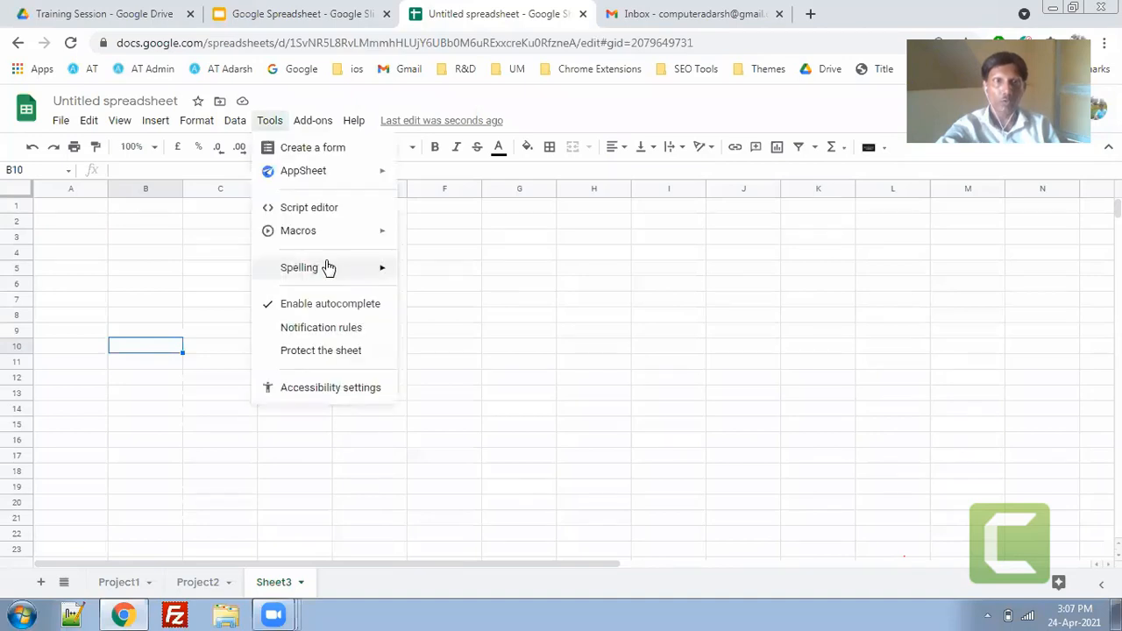
mouse_move(333, 232)
click(441, 320)
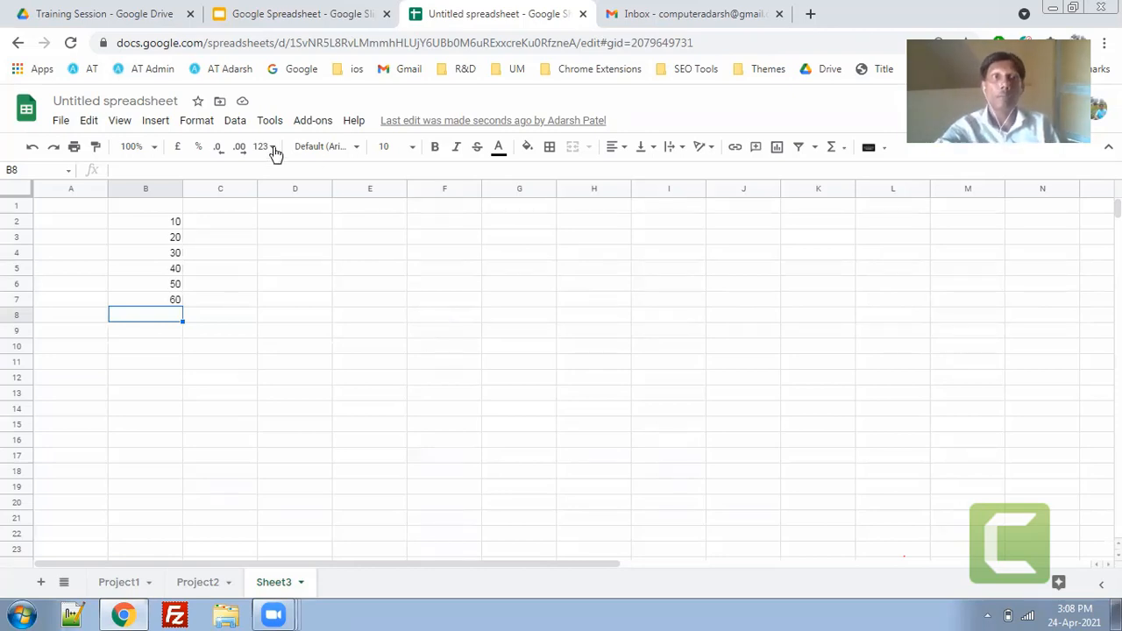
Try out a notification rule for any changes with immediate and daily digest emails, and discard it without saving.
click(233, 123)
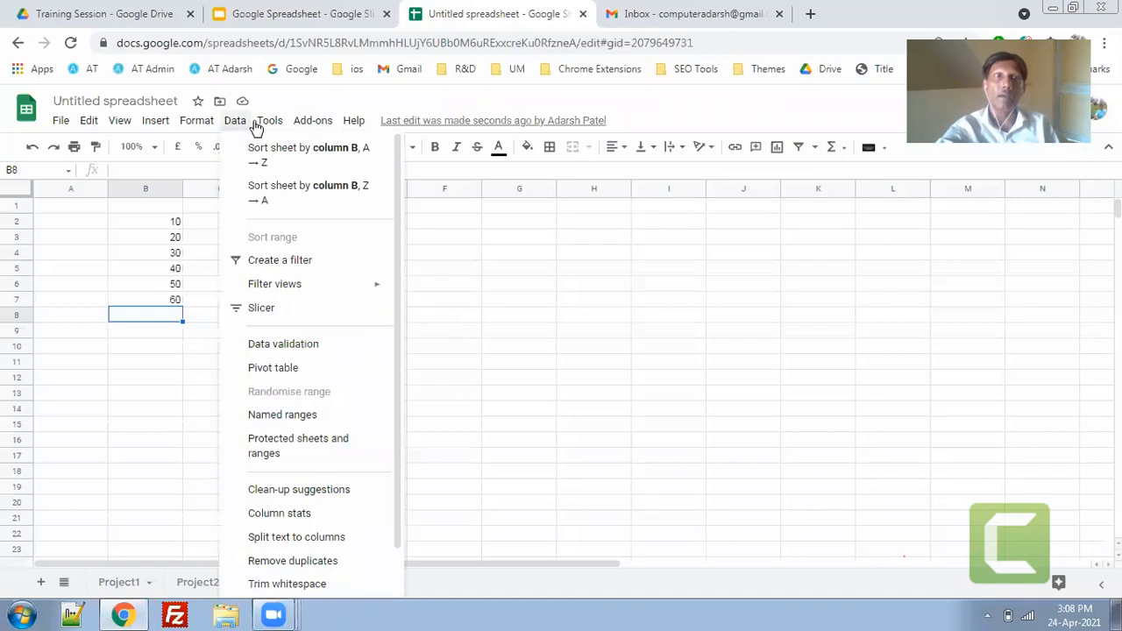
mouse_move(263, 123)
mouse_move(328, 235)
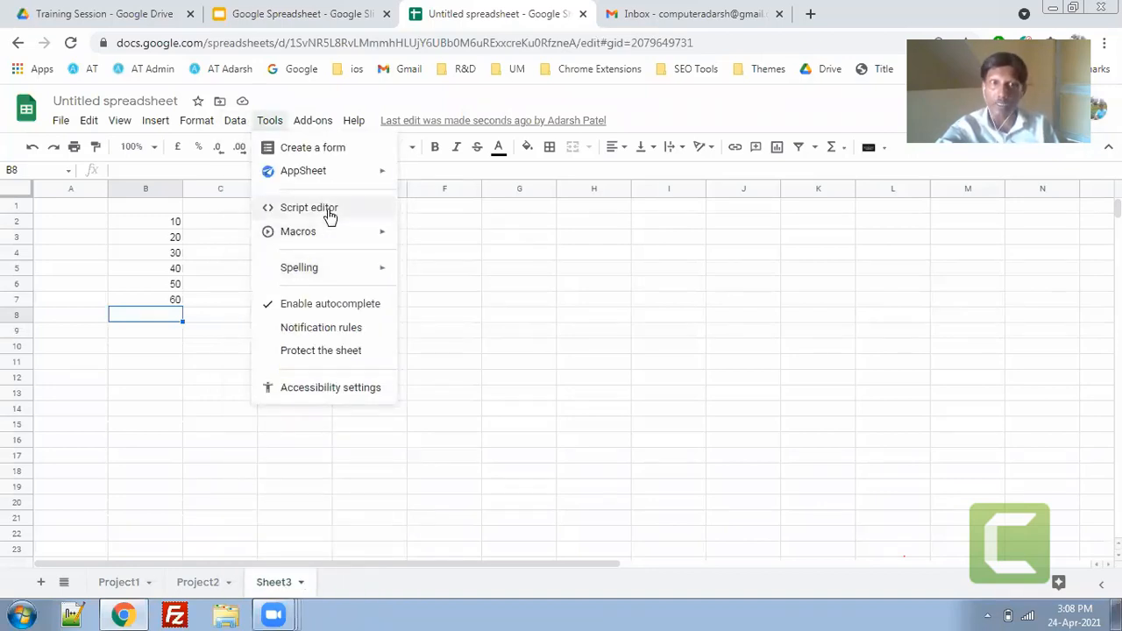
click(355, 331)
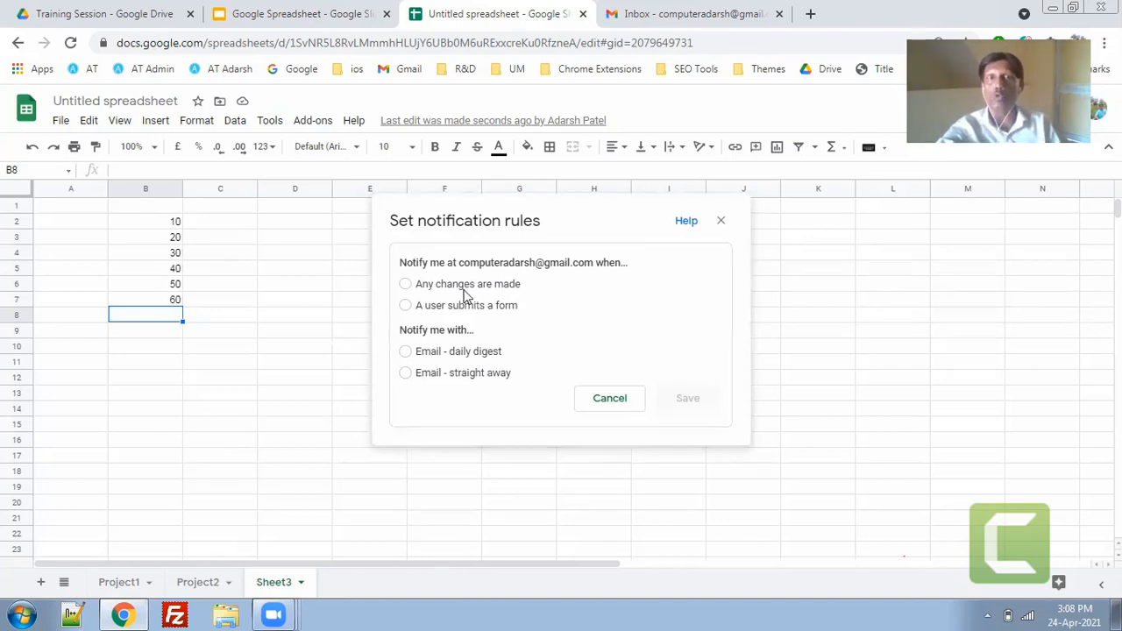
click(416, 291)
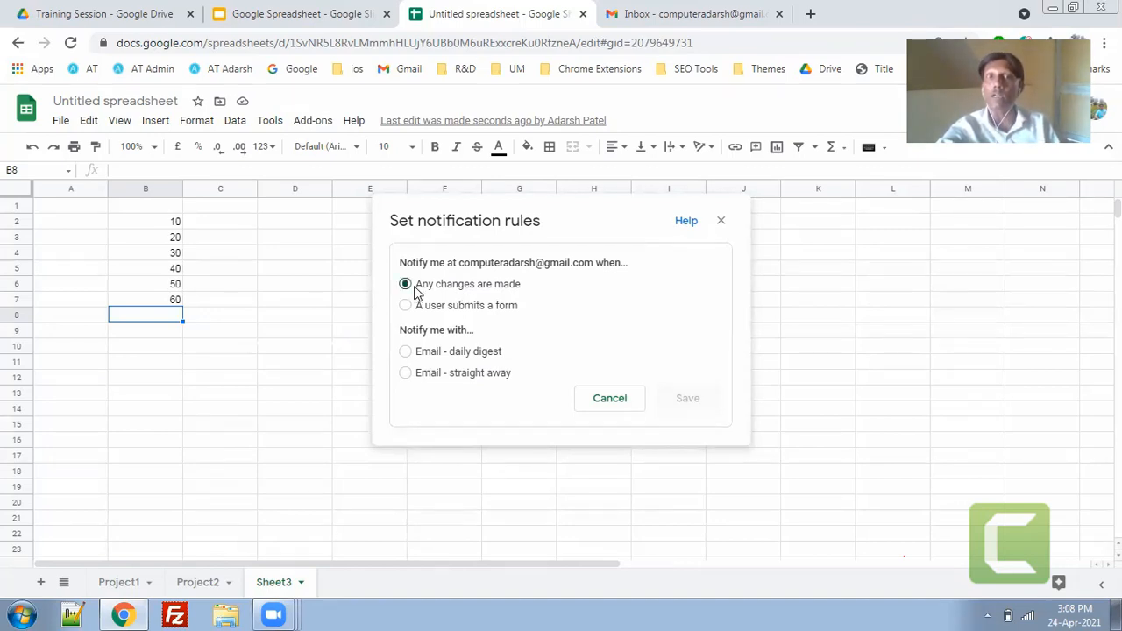
click(406, 353)
click(414, 376)
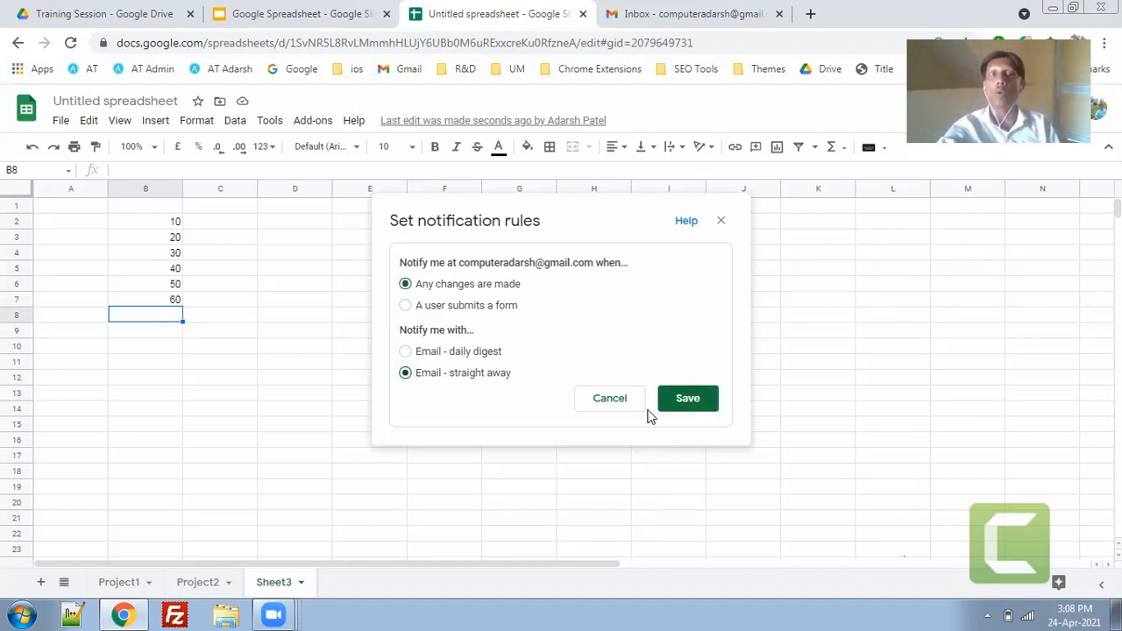
click(407, 352)
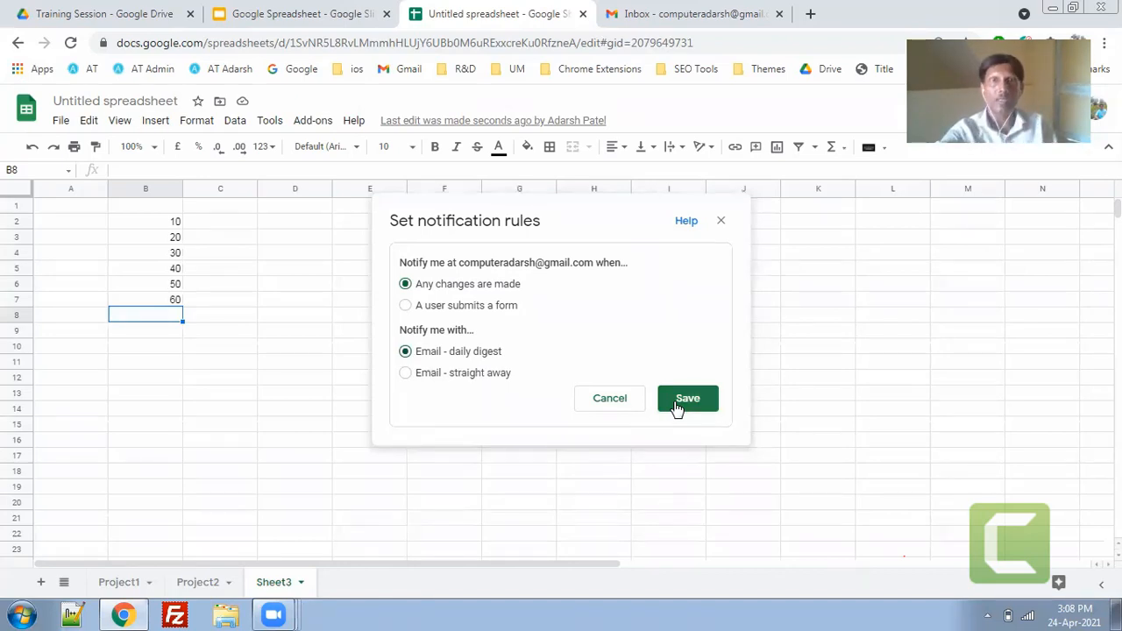
click(600, 405)
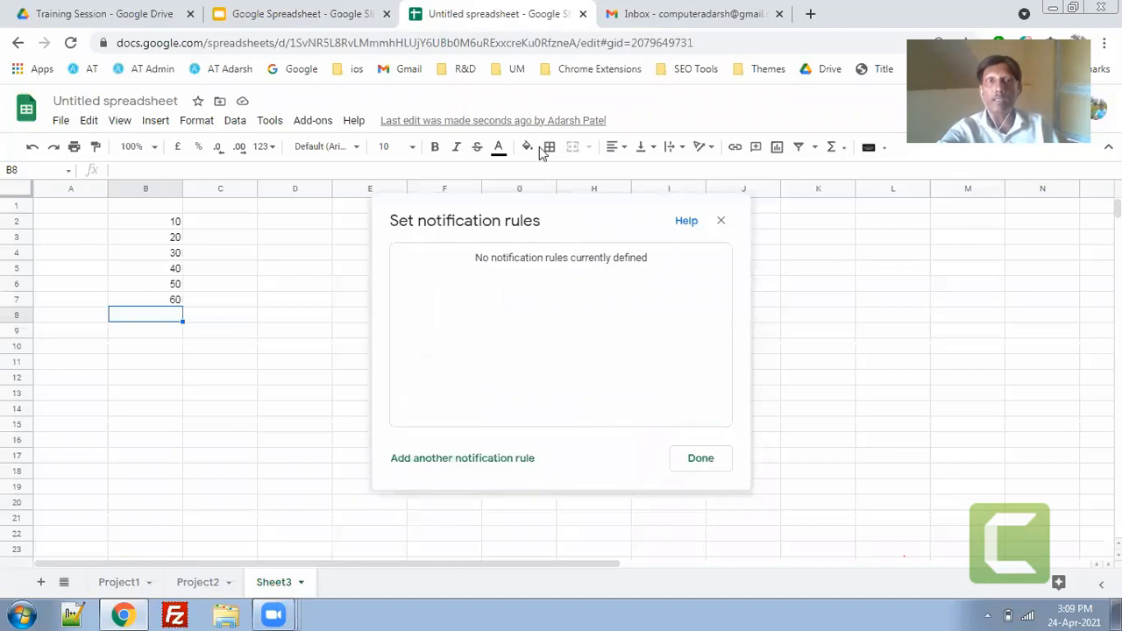
click(676, 460)
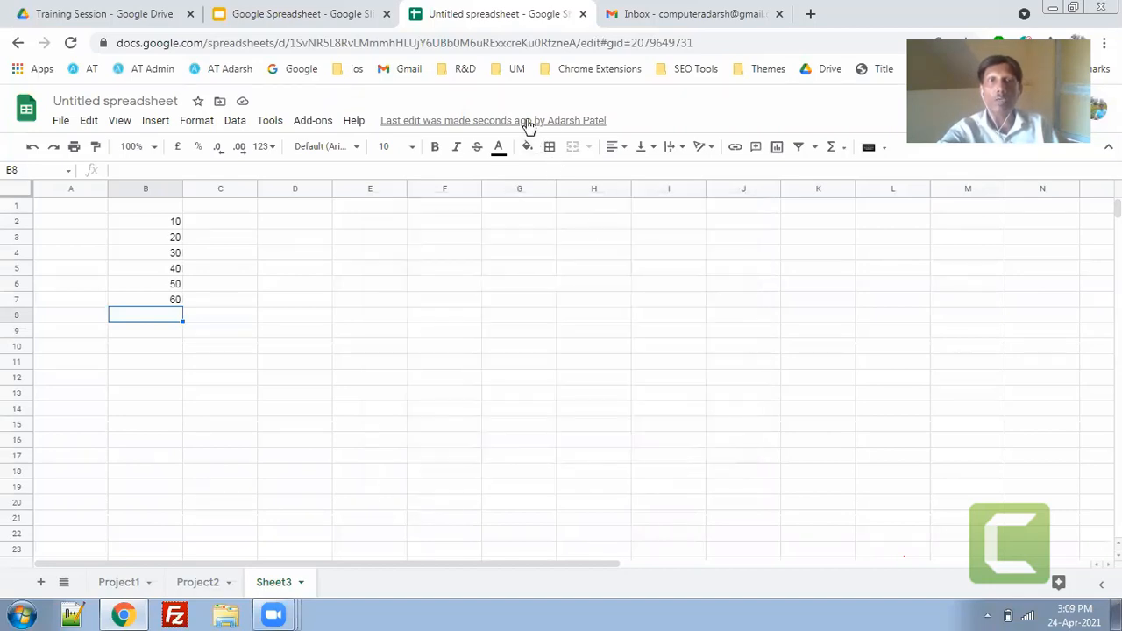
Examine the edits in the spreadsheet's version history, and return to the Project1 sheet.
click(529, 124)
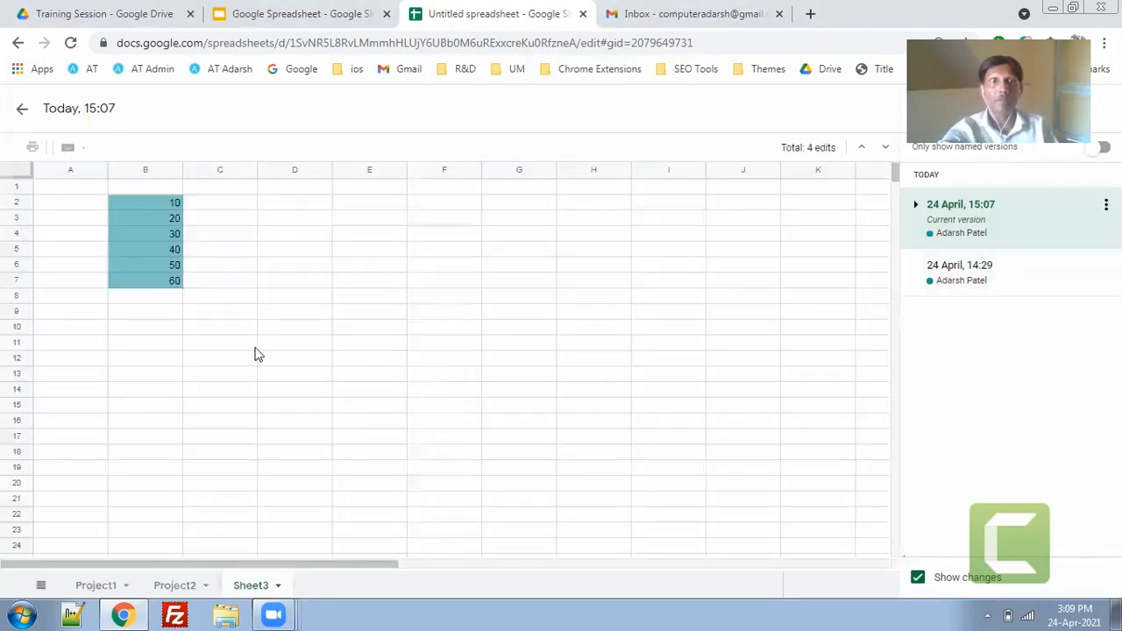
click(23, 117)
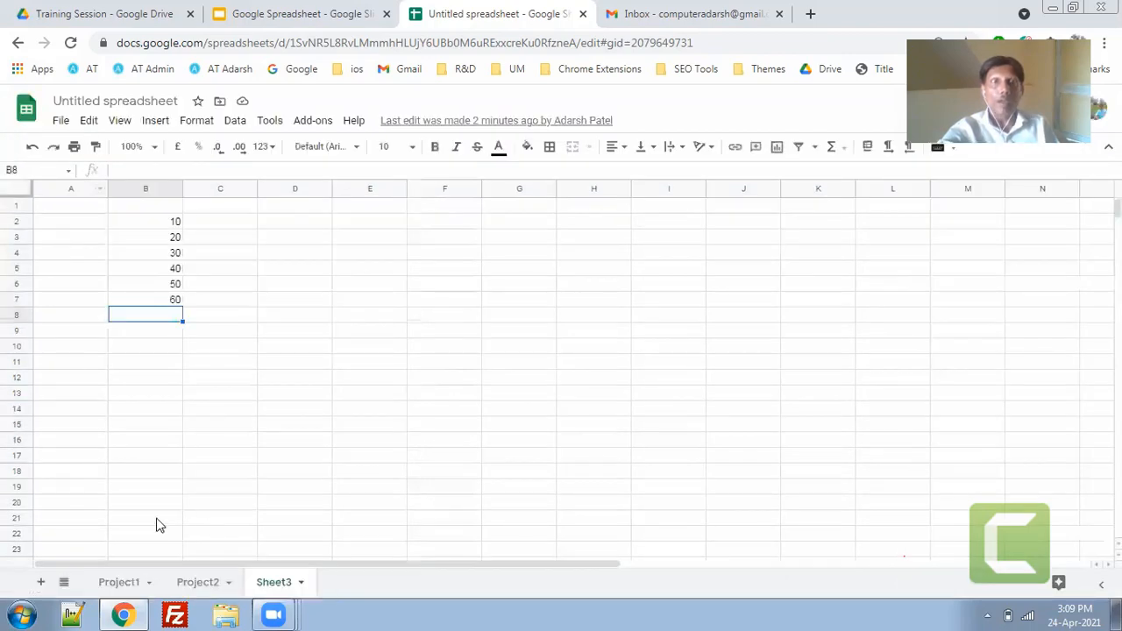
click(126, 586)
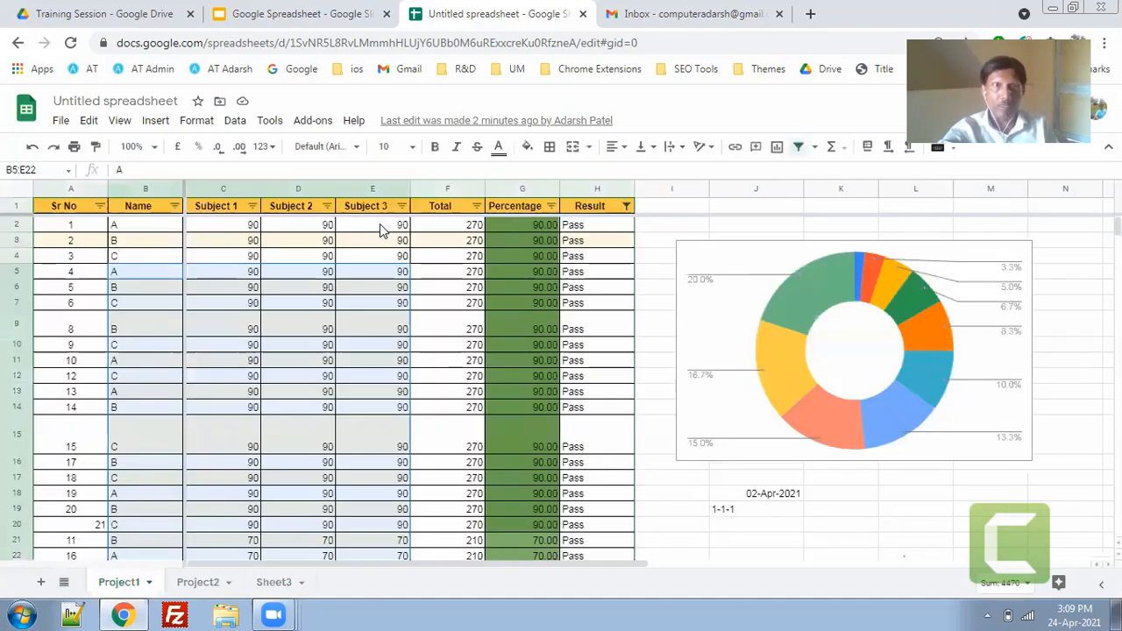
click(270, 121)
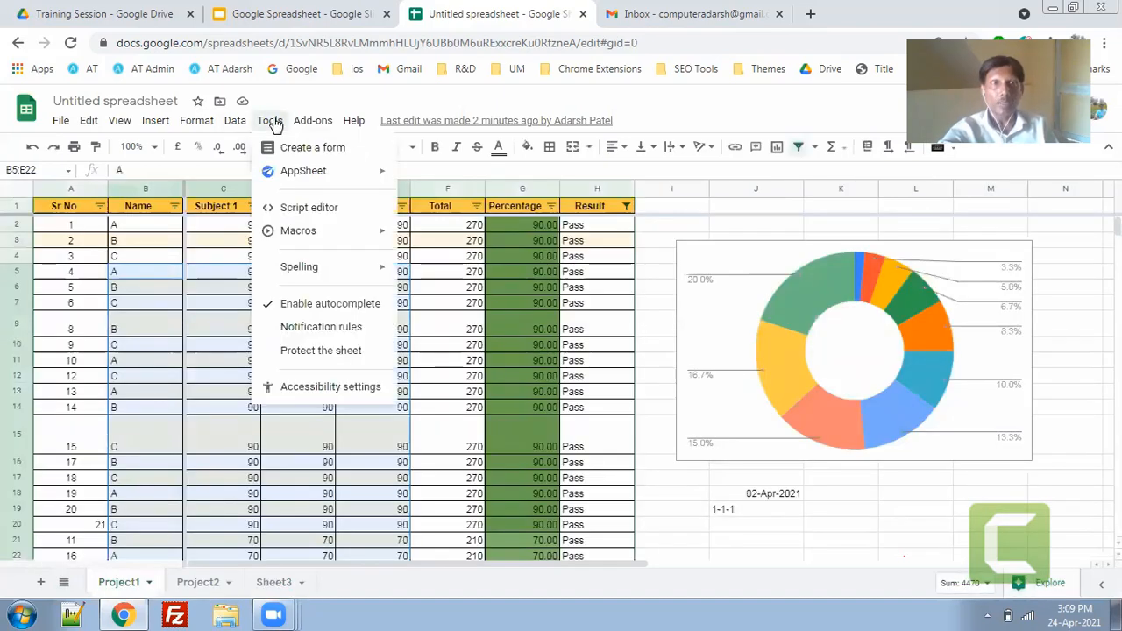
mouse_move(199, 120)
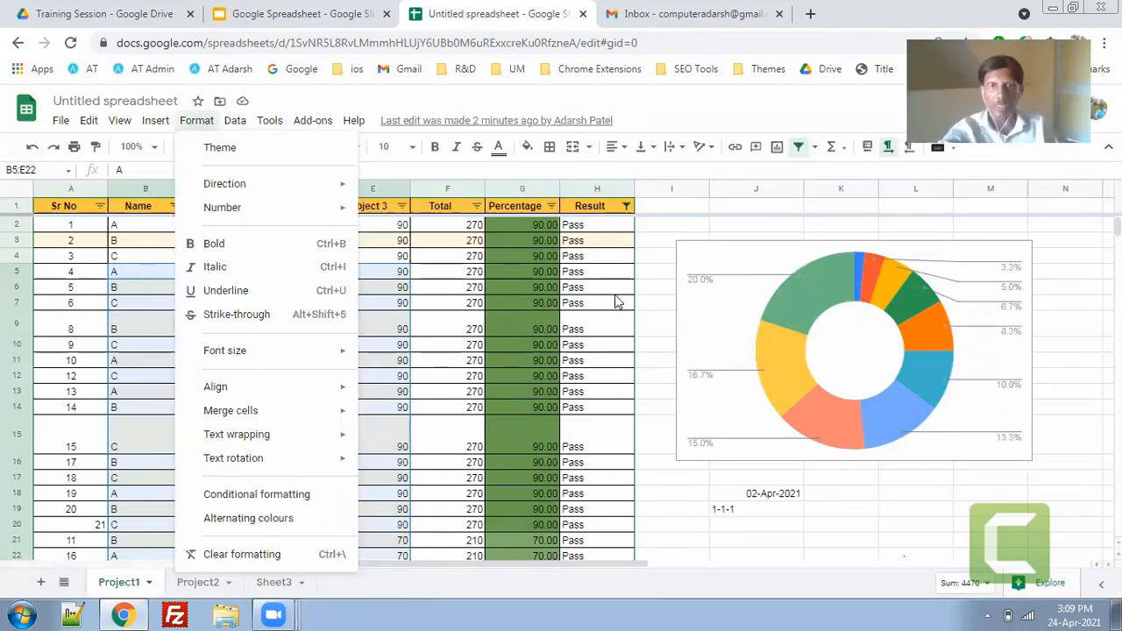
click(614, 294)
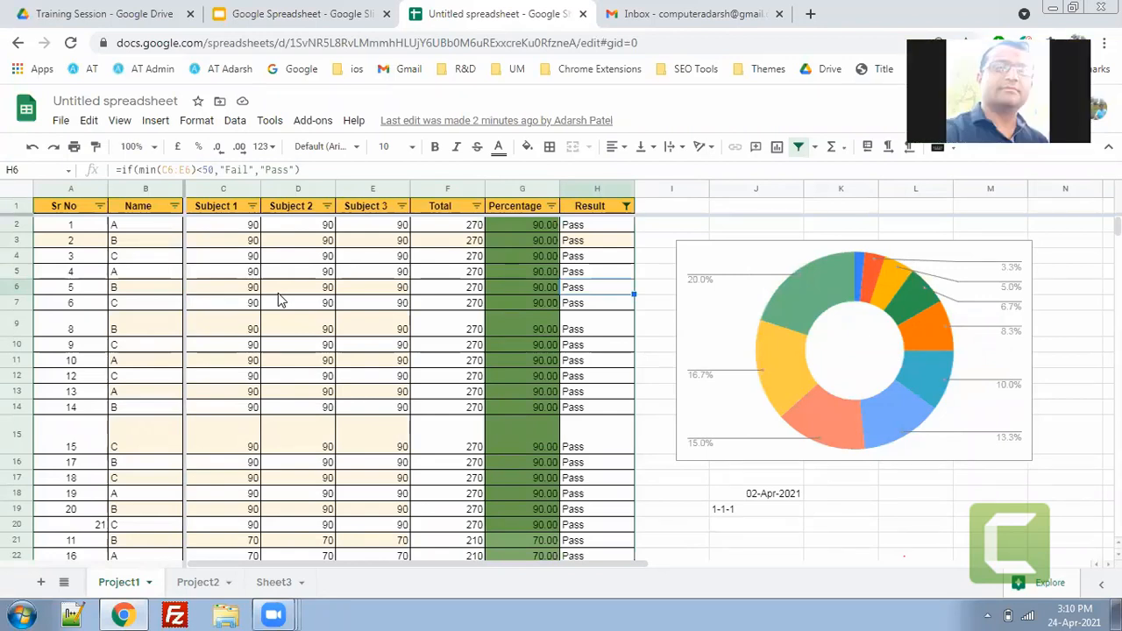
click(235, 123)
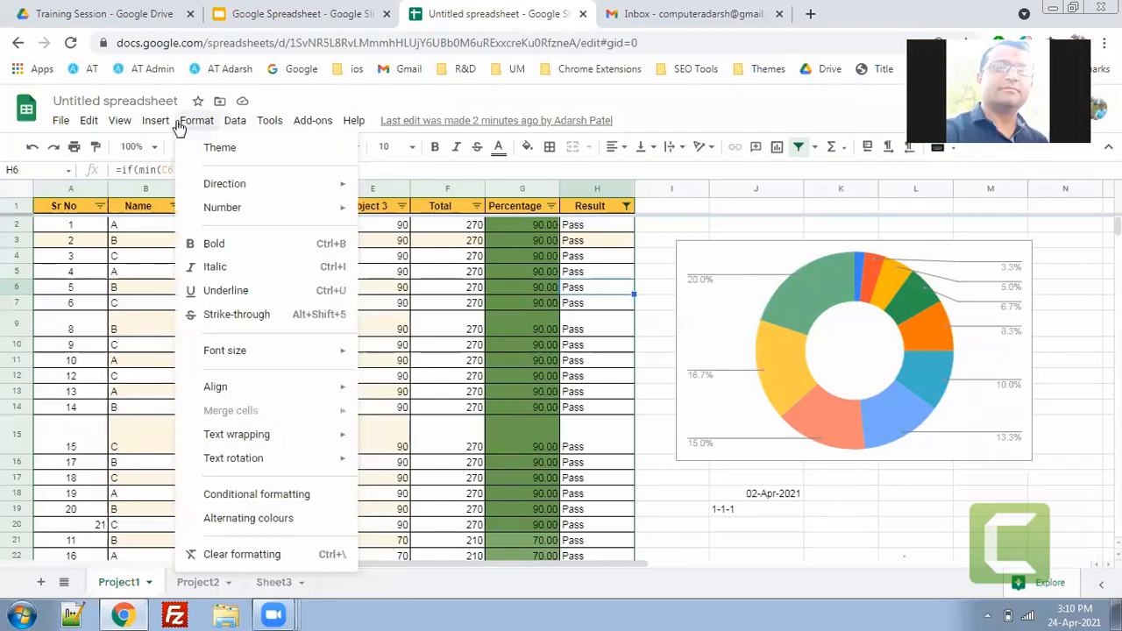
mouse_move(149, 123)
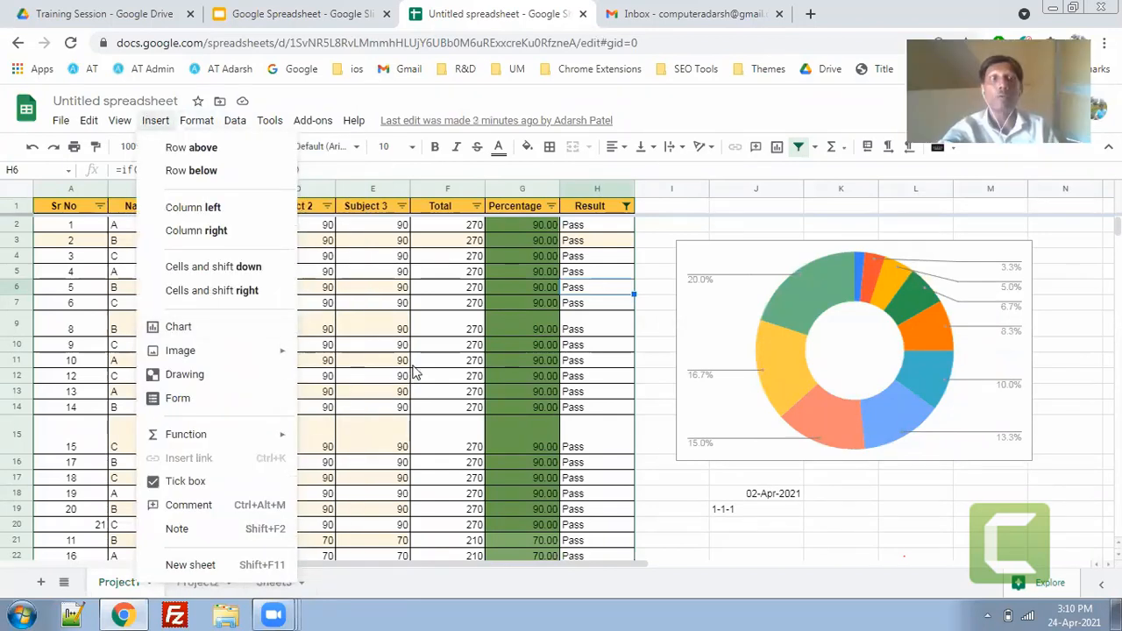
click(414, 365)
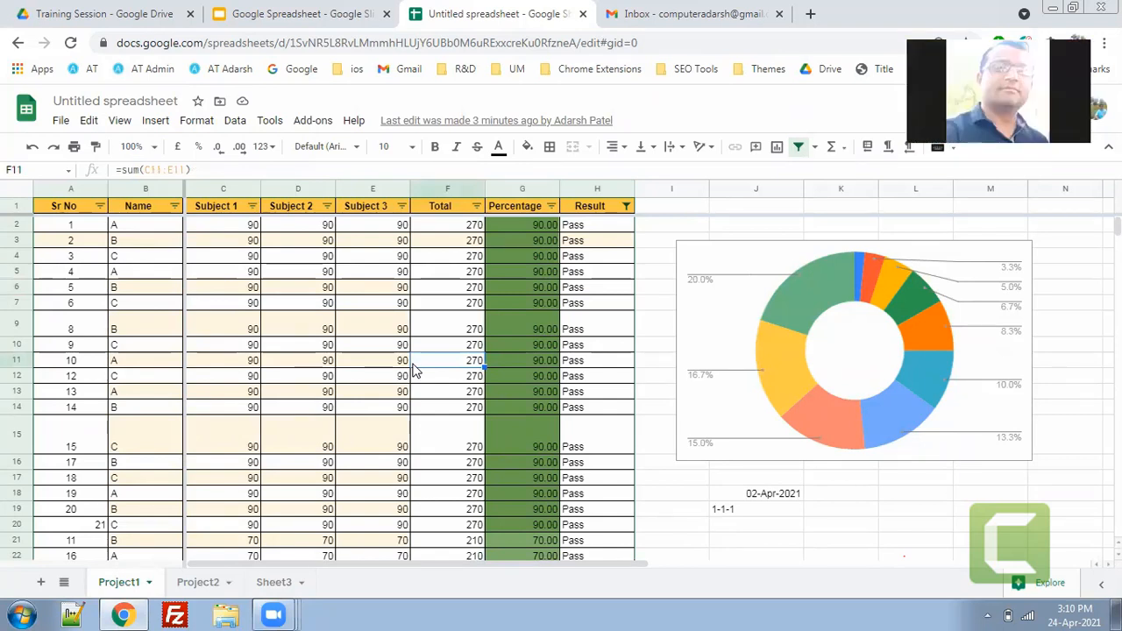
click(109, 121)
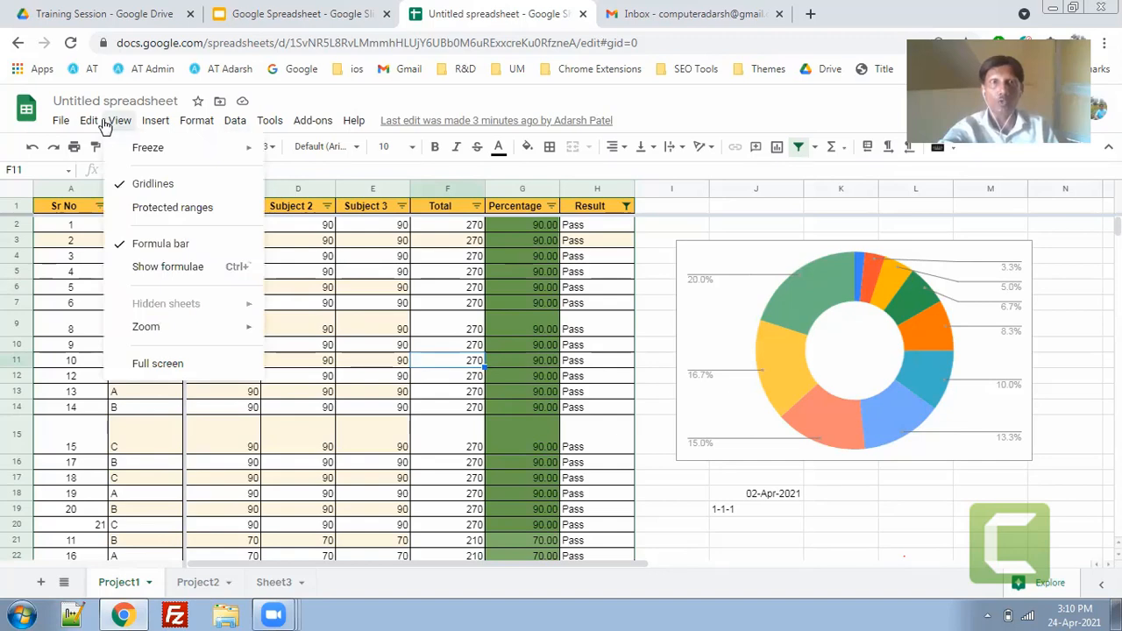
mouse_move(63, 122)
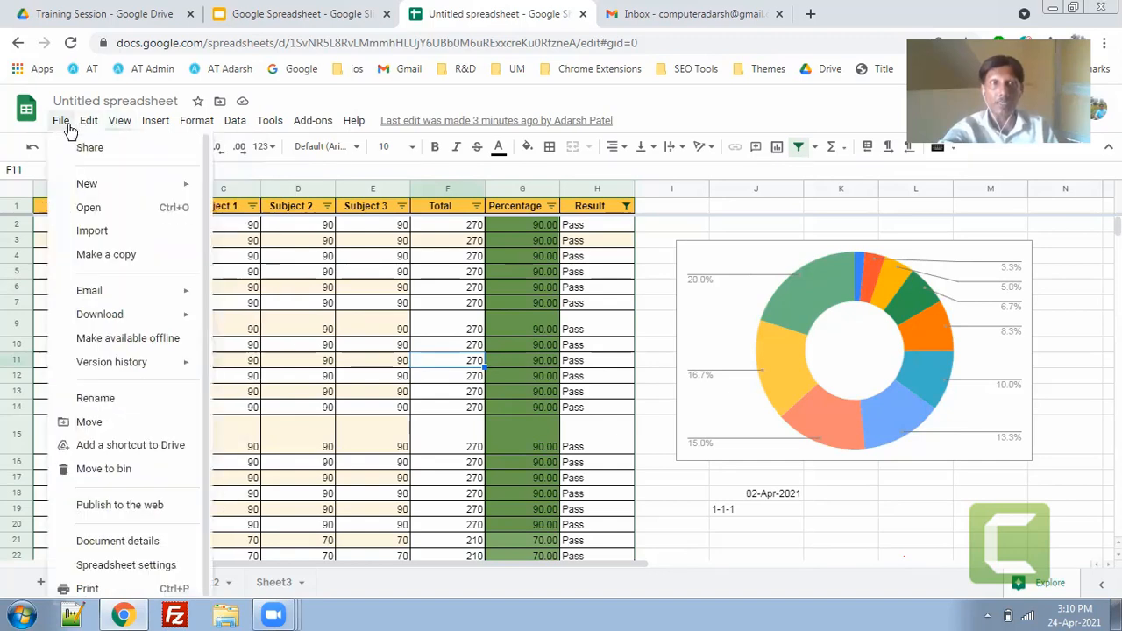
click(325, 392)
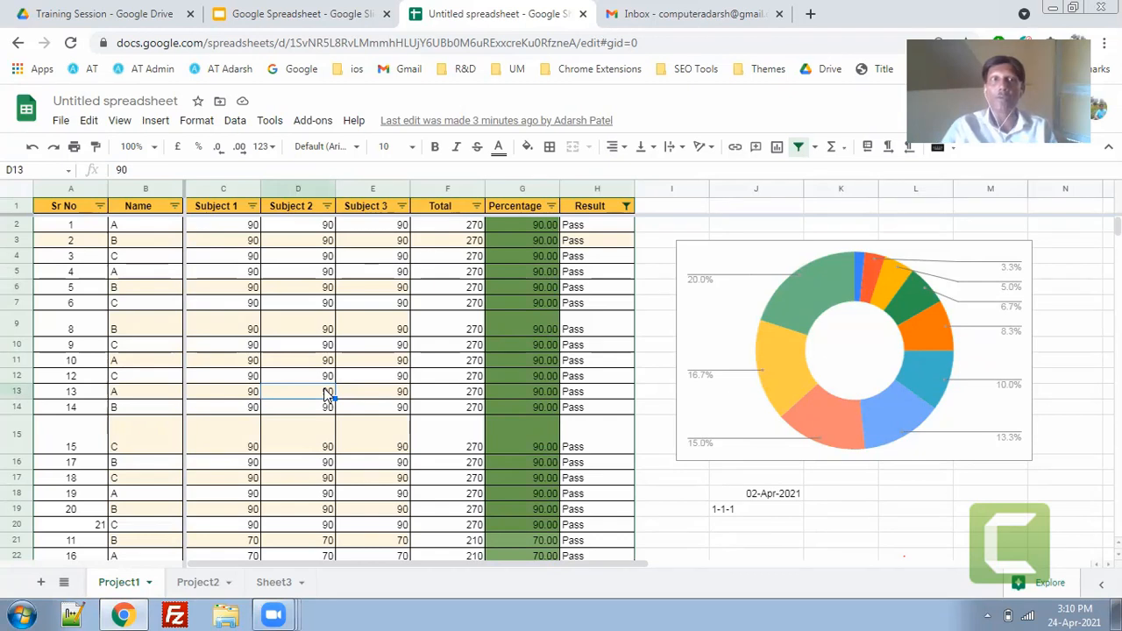
Rename the untitled spreadsheet as Demo Sheet.
click(130, 102)
text(Demo)
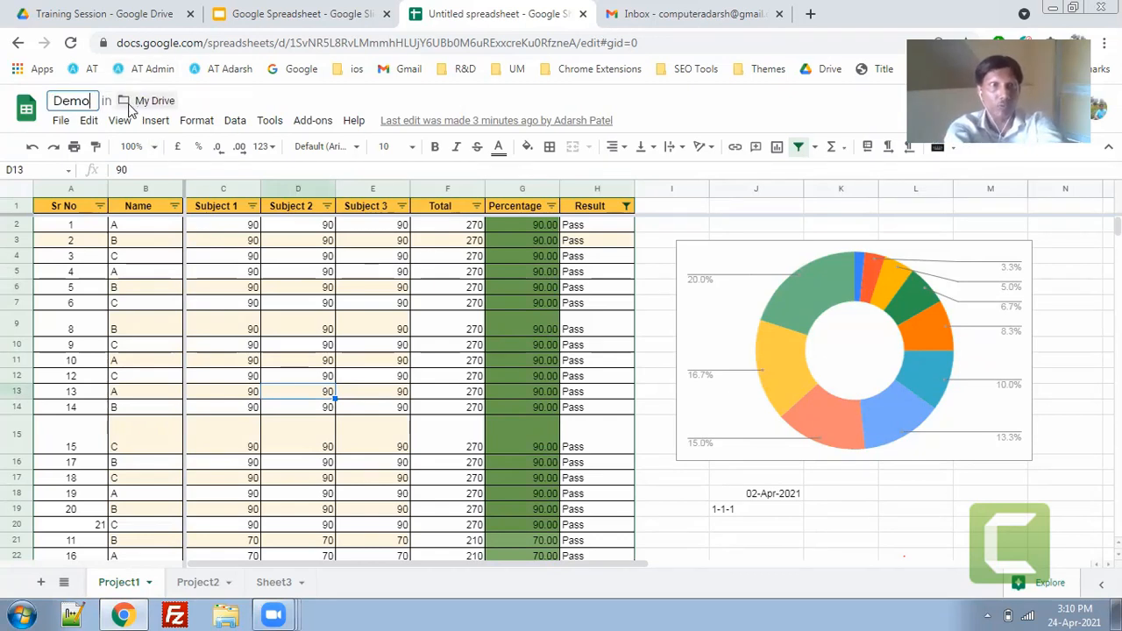
text( Sheet)
key(Return)
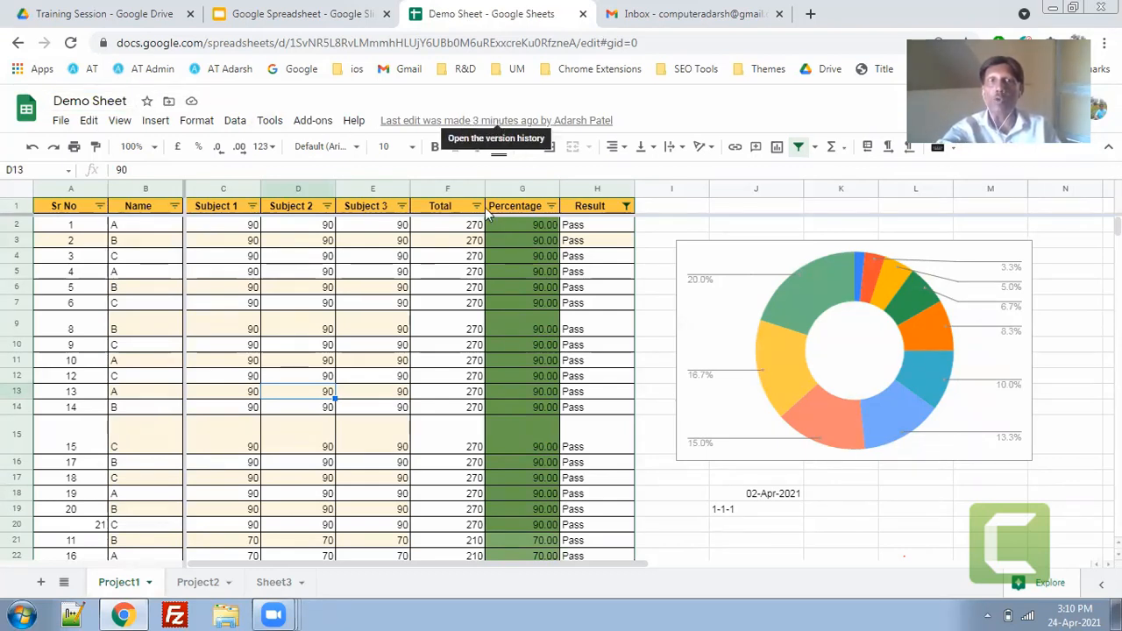
Set the Subject 3 mark of student number 9 in cell E10 to 10.
click(358, 347)
text(10)
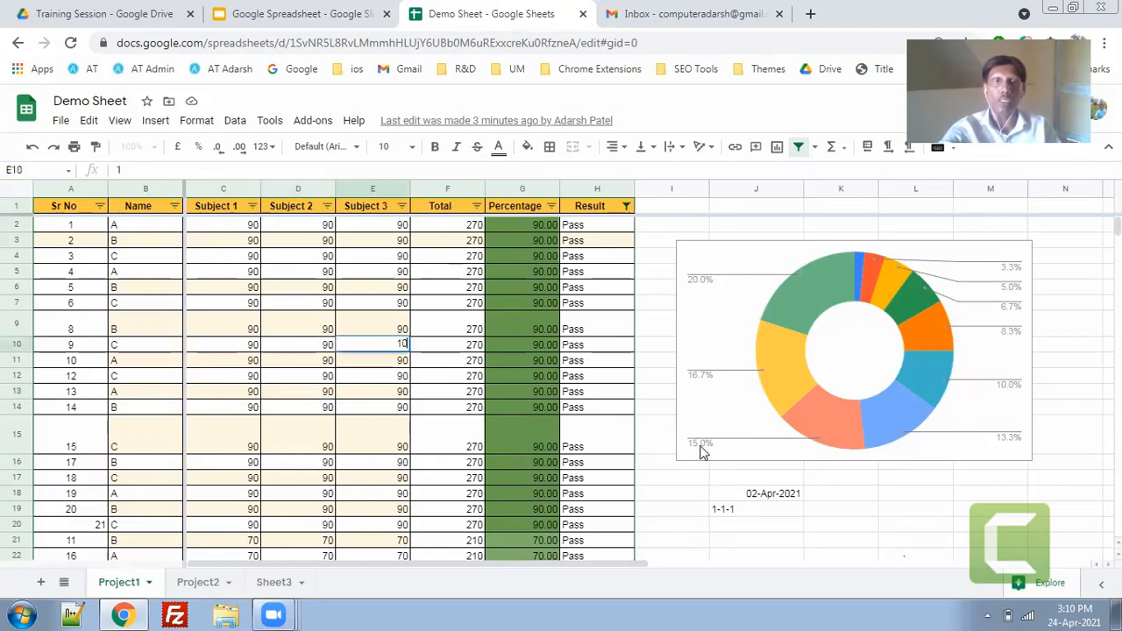
key(Return)
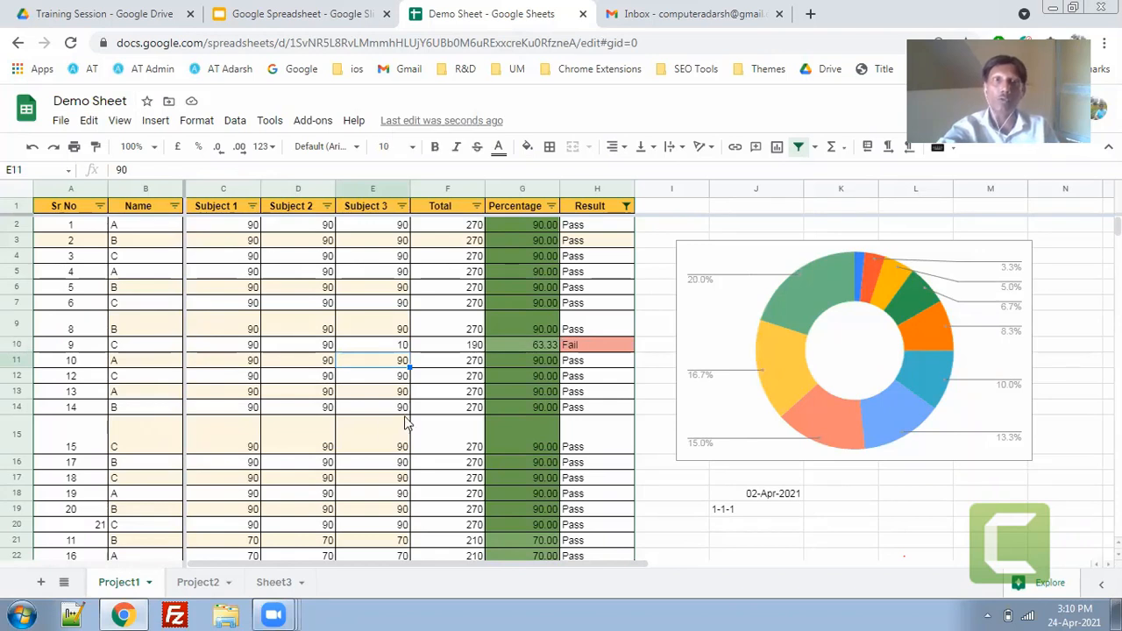
click(382, 424)
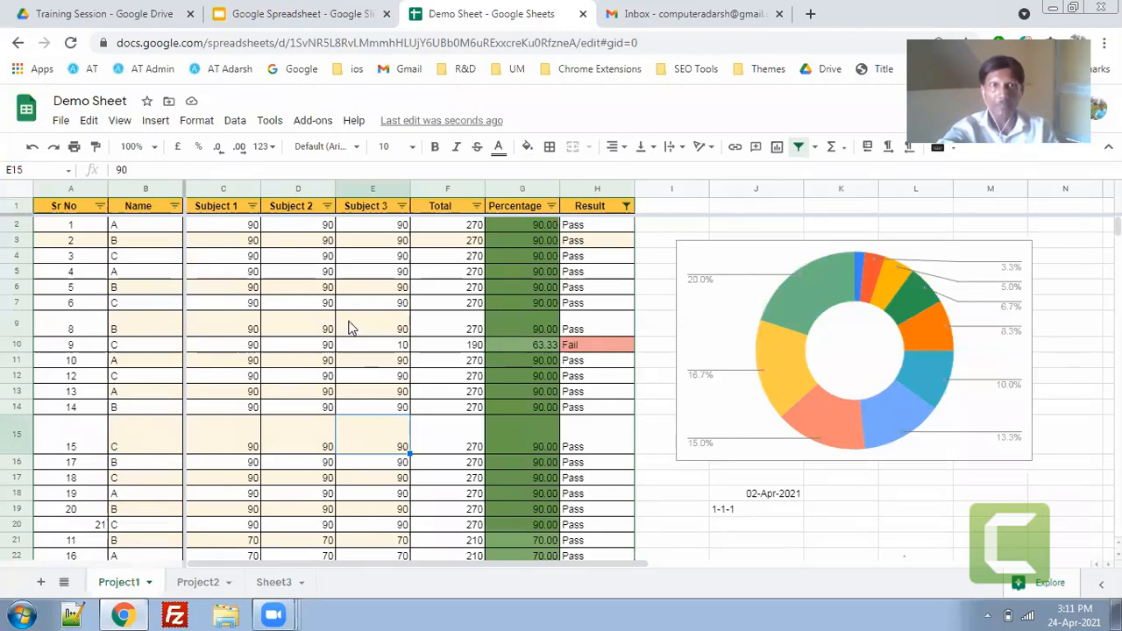
Switch to the Google Spreadsheet presentation in Google Slides and present its second slide full screen.
click(287, 26)
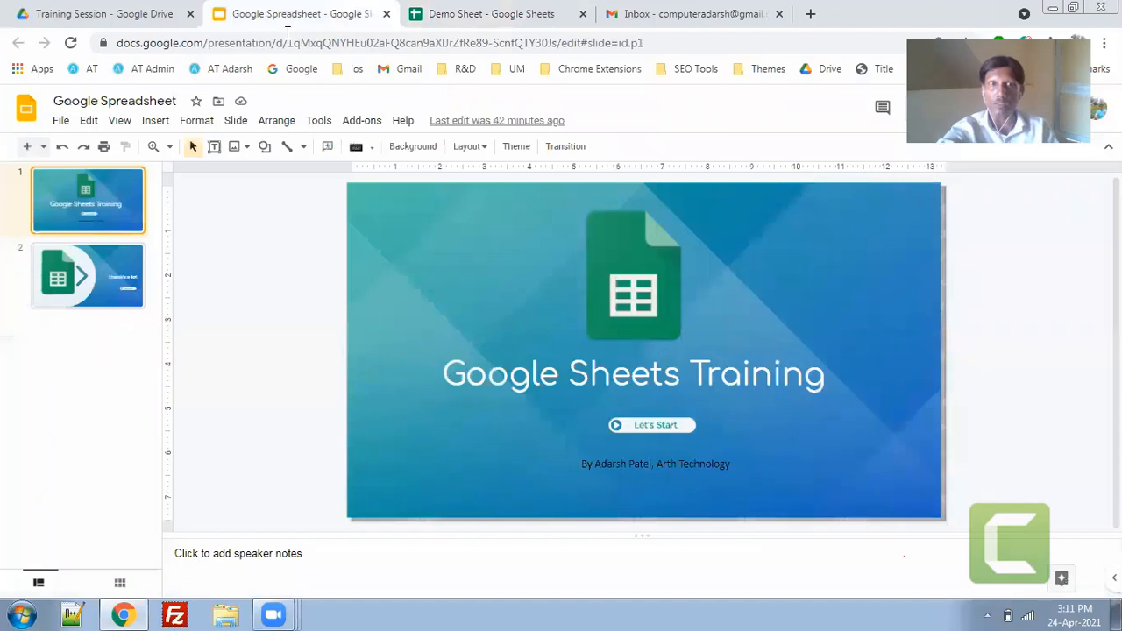
click(114, 279)
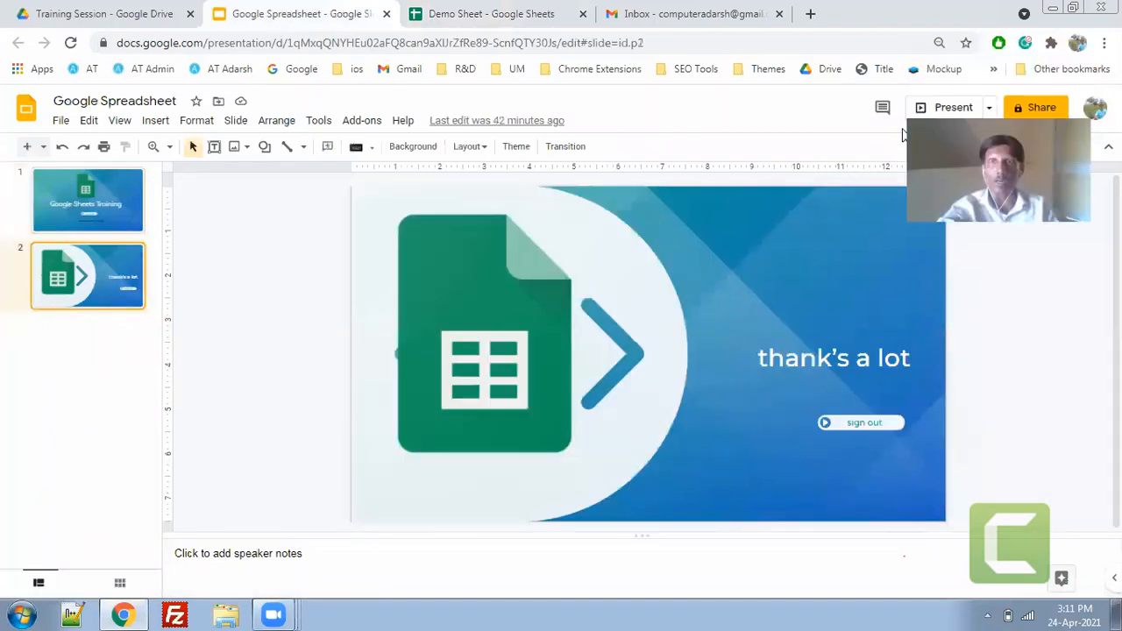
click(954, 107)
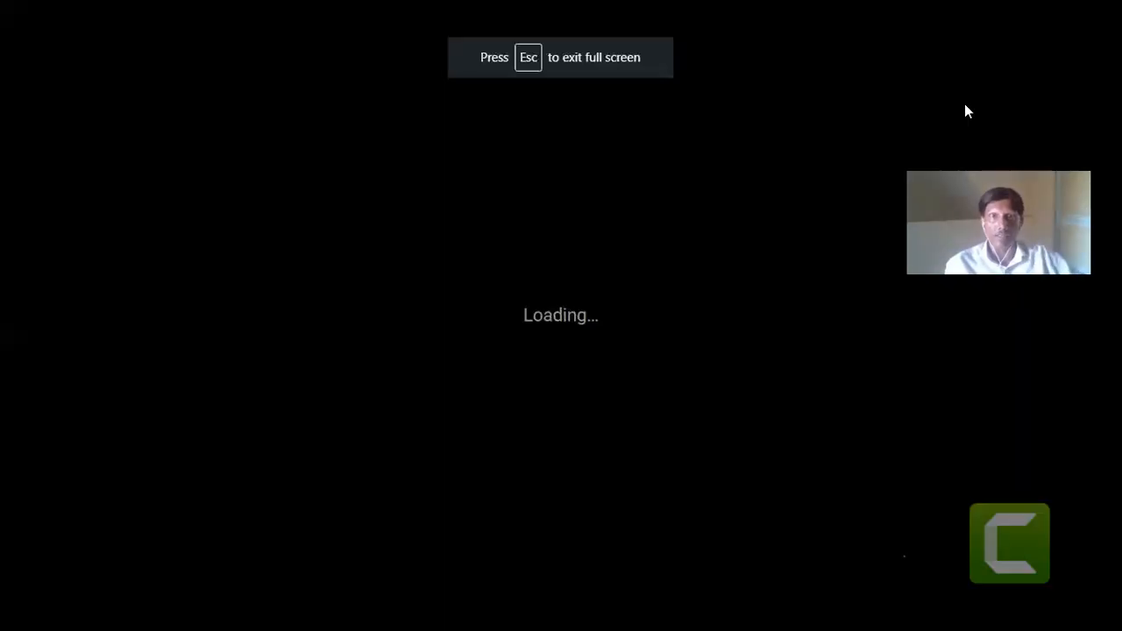